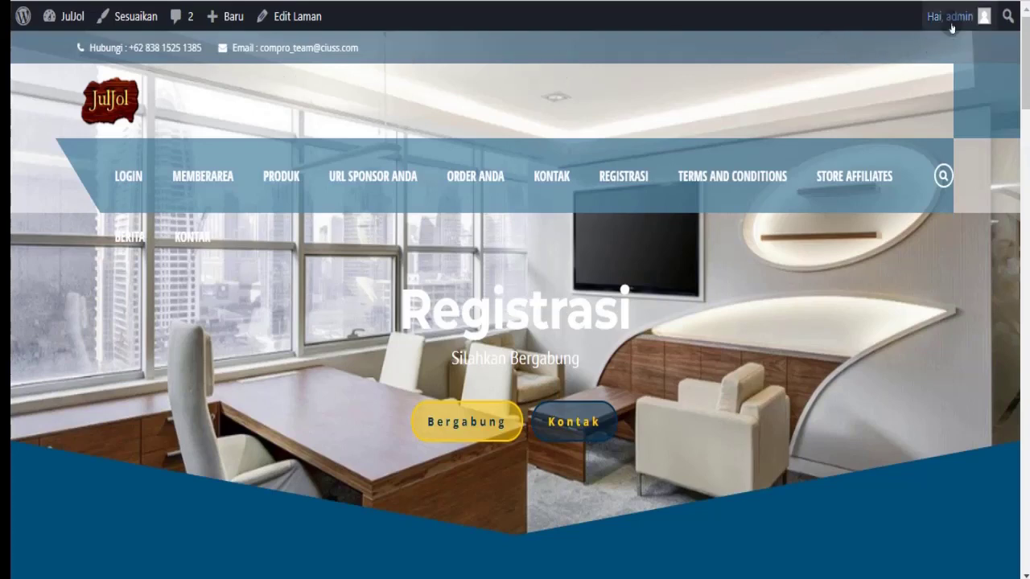
Step: Switch from the Registrasi page to the cPanel dashboard tab
mouse_move(953, 21)
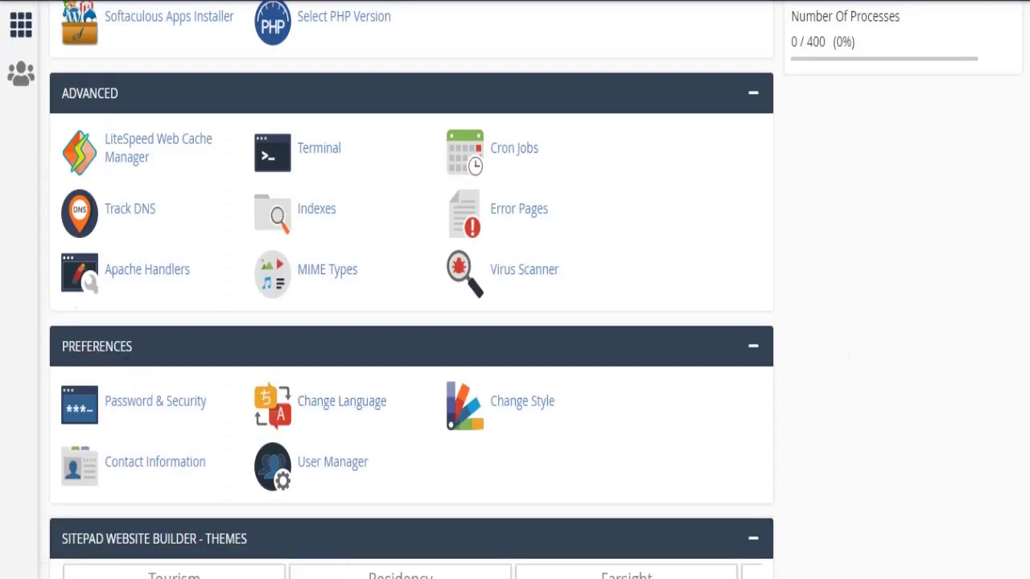
scroll(515, 290, down, 6)
scroll(515, 290, up, 3)
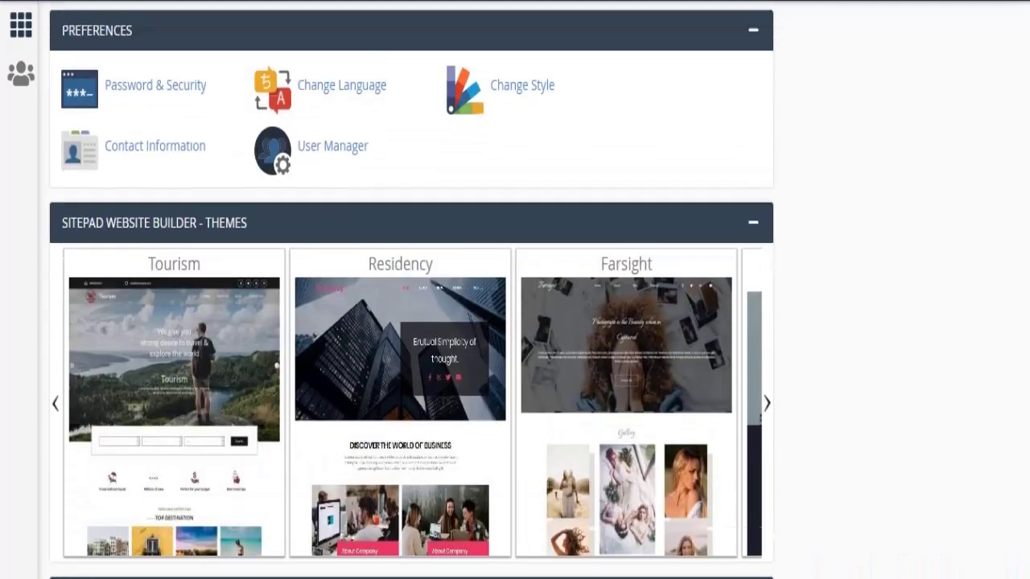
scroll(515, 290, up, 5)
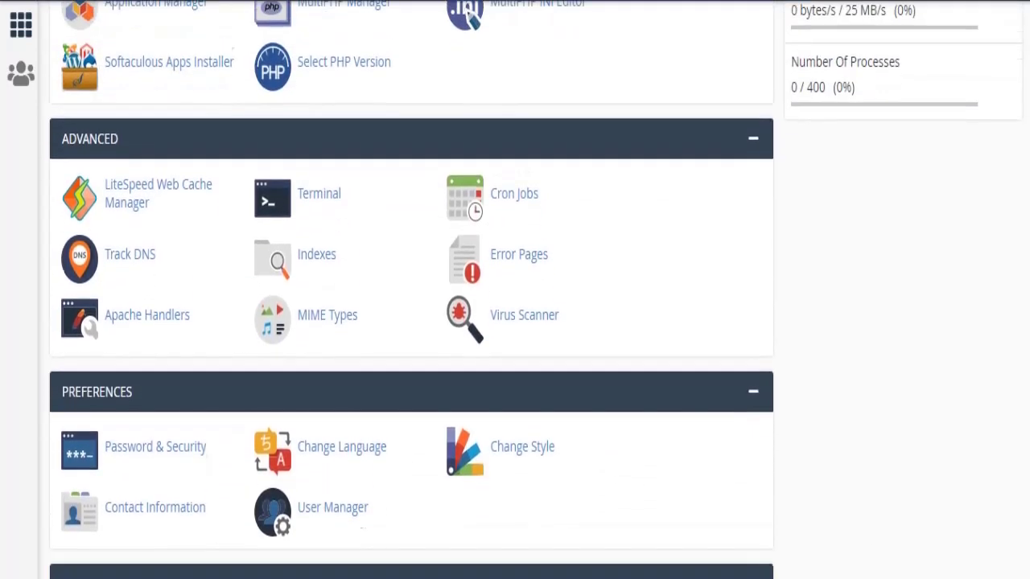
scroll(515, 289, down, 2)
scroll(515, 290, up, 6)
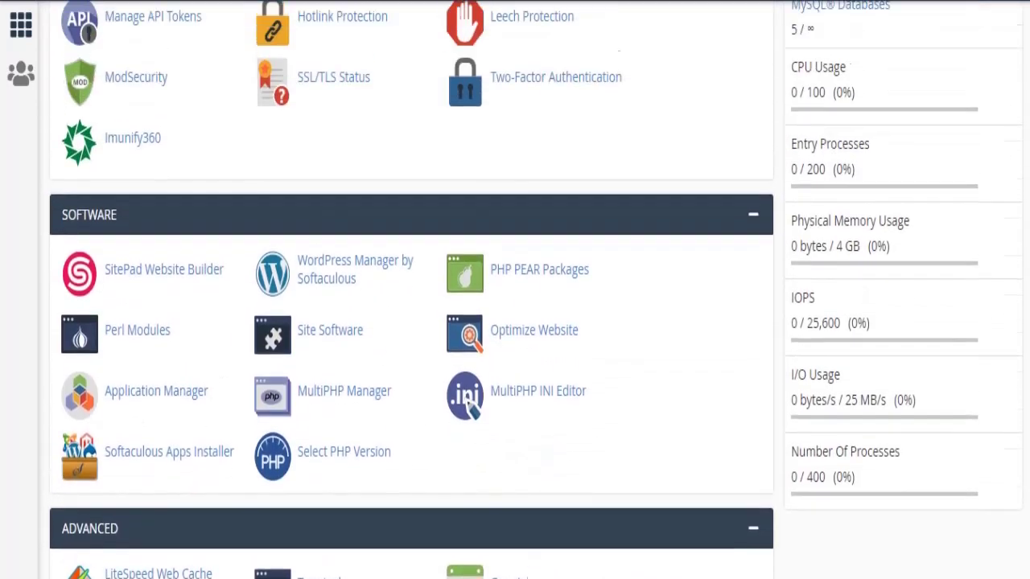
scroll(471, 409, up, 3)
scroll(471, 409, down, 12)
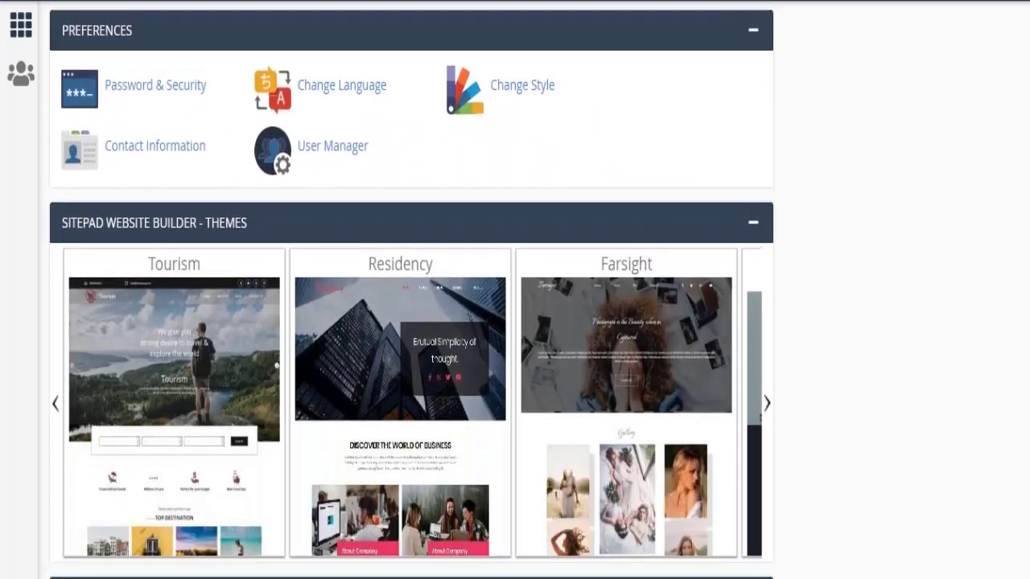
scroll(470, 408, down, 3)
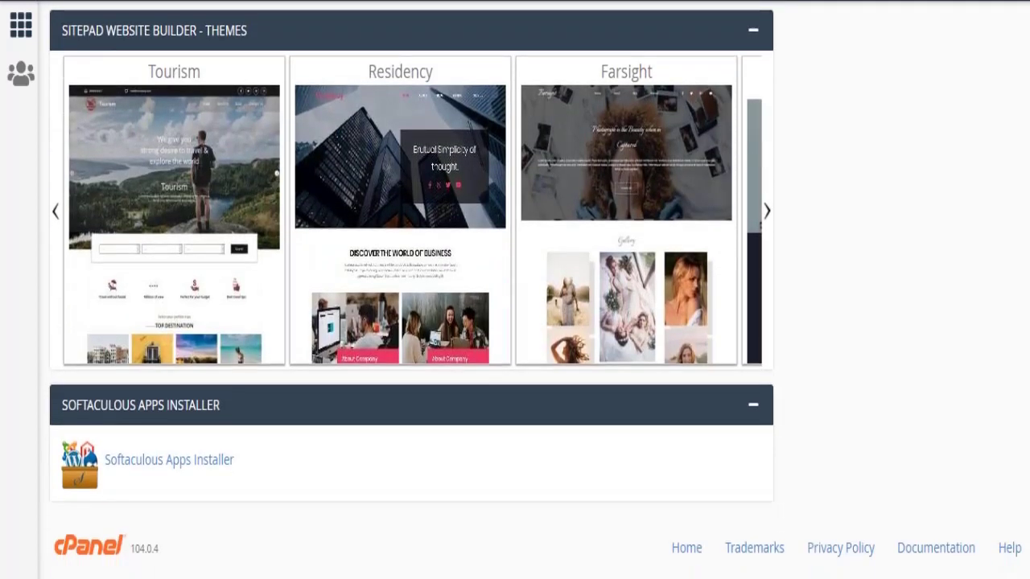
scroll(471, 294, up, 12)
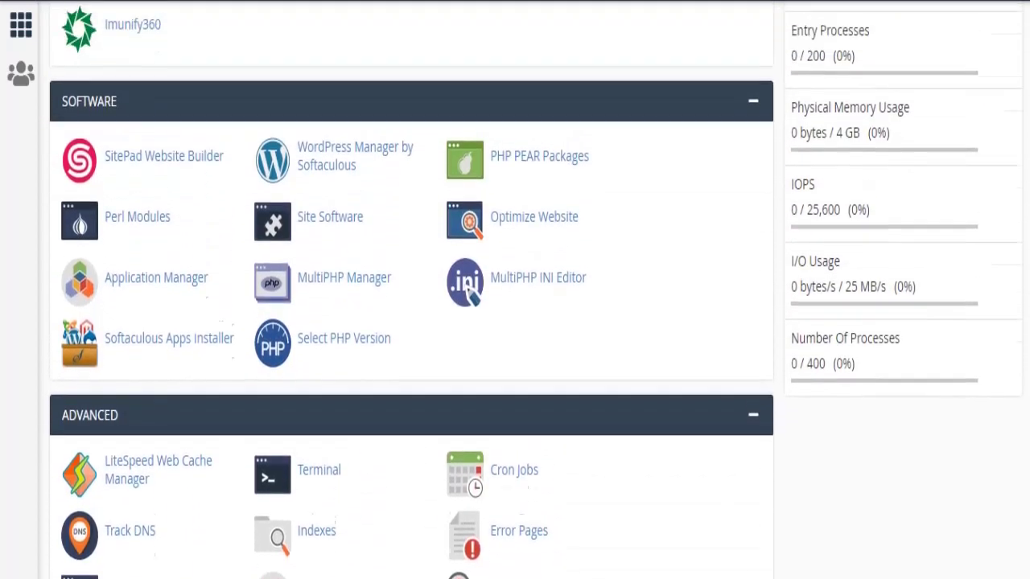
scroll(471, 294, up, 8)
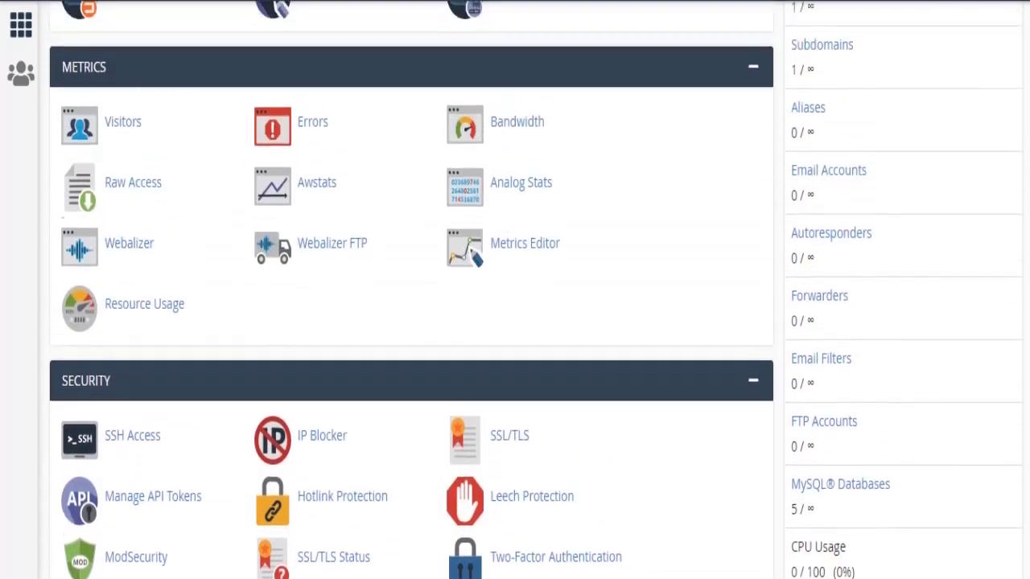
scroll(471, 293, up, 2)
scroll(471, 293, down, 5)
scroll(471, 293, up, 2)
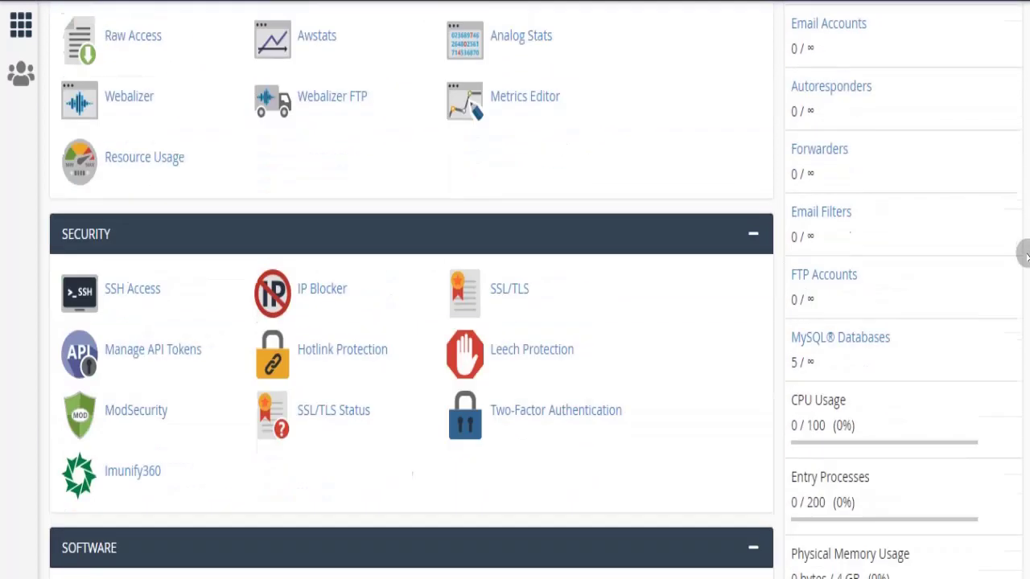
scroll(1024, 254, up, 6)
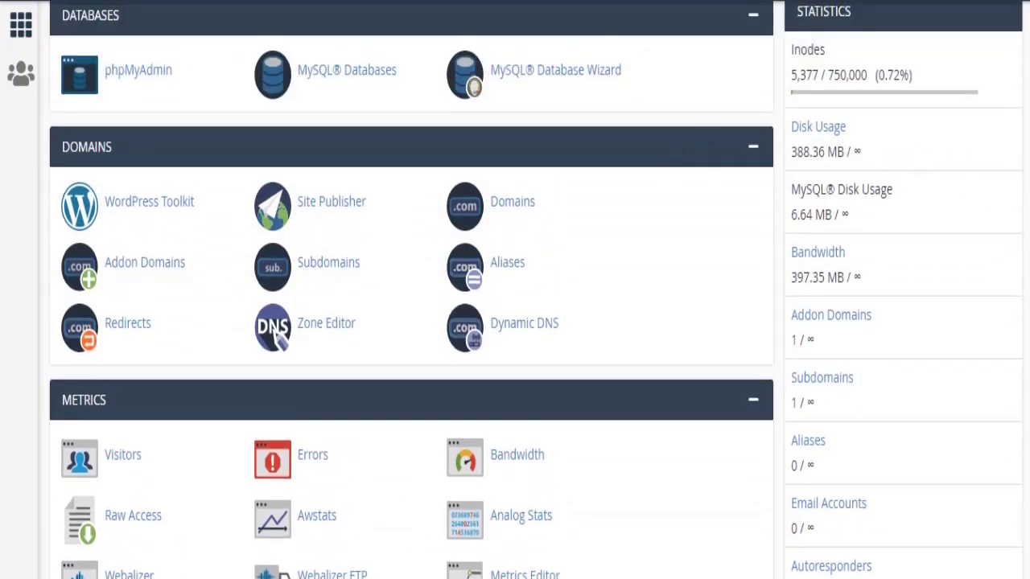
scroll(276, 337, up, 1)
scroll(276, 336, down, 18)
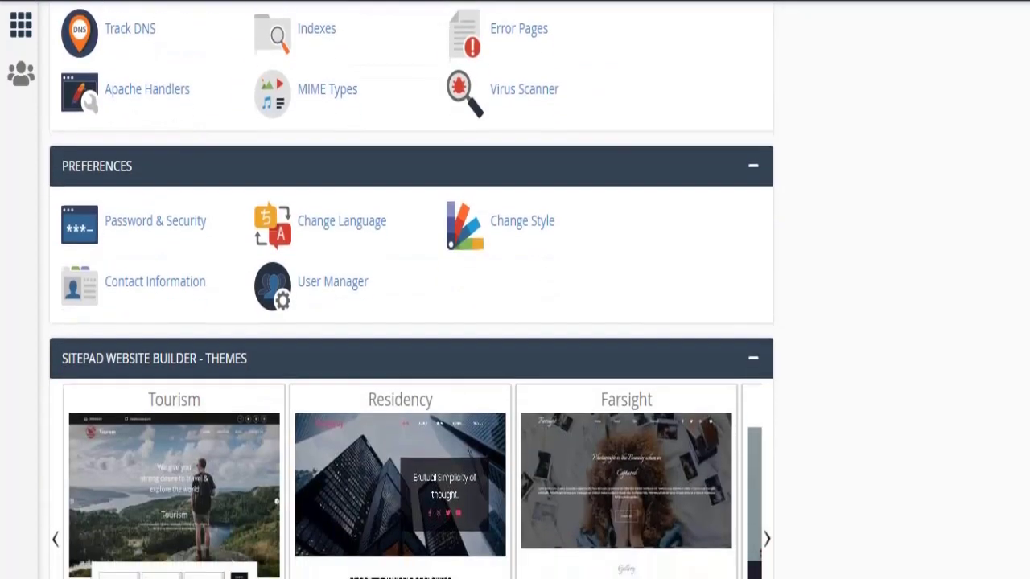
scroll(411, 322, down, 4)
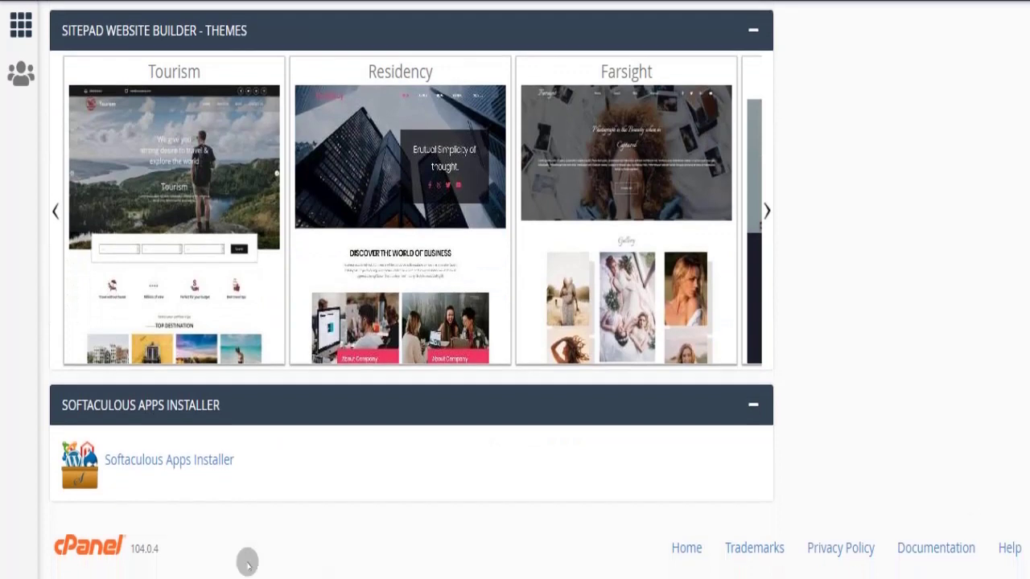
Step: Start a Softaculous WordPress install on juljol.com with the directory cleared for the root
click(179, 459)
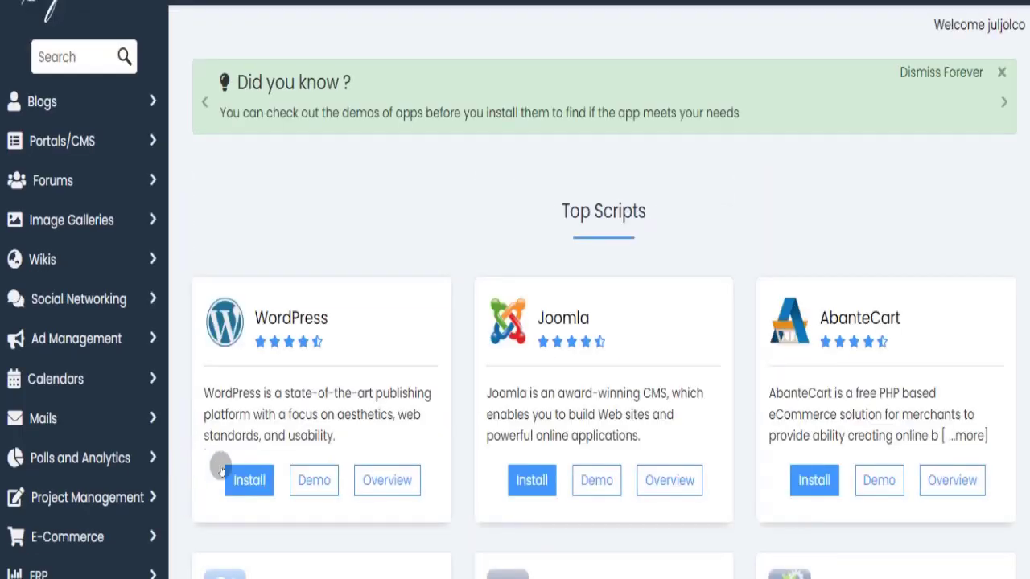
click(245, 480)
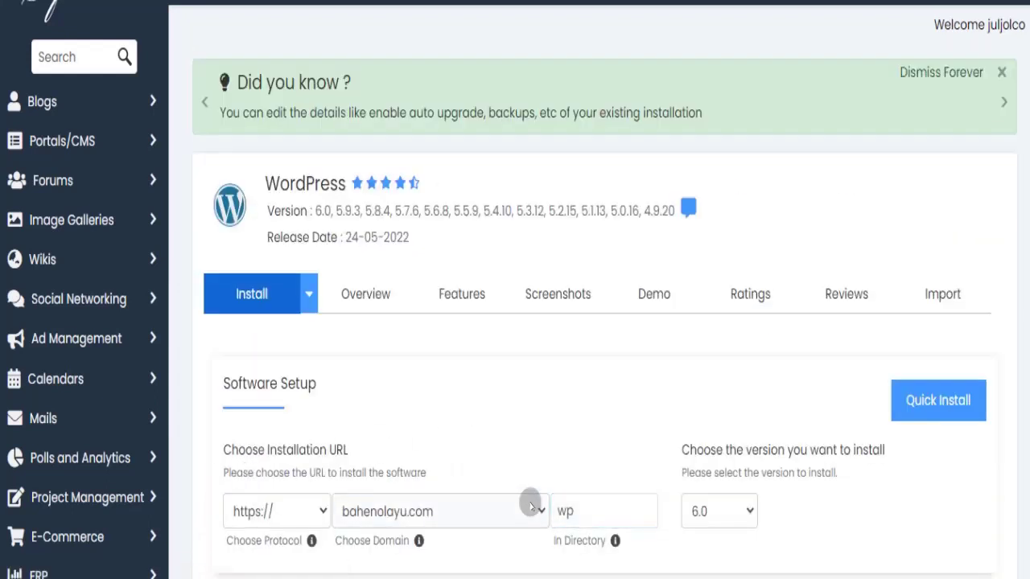
click(531, 509)
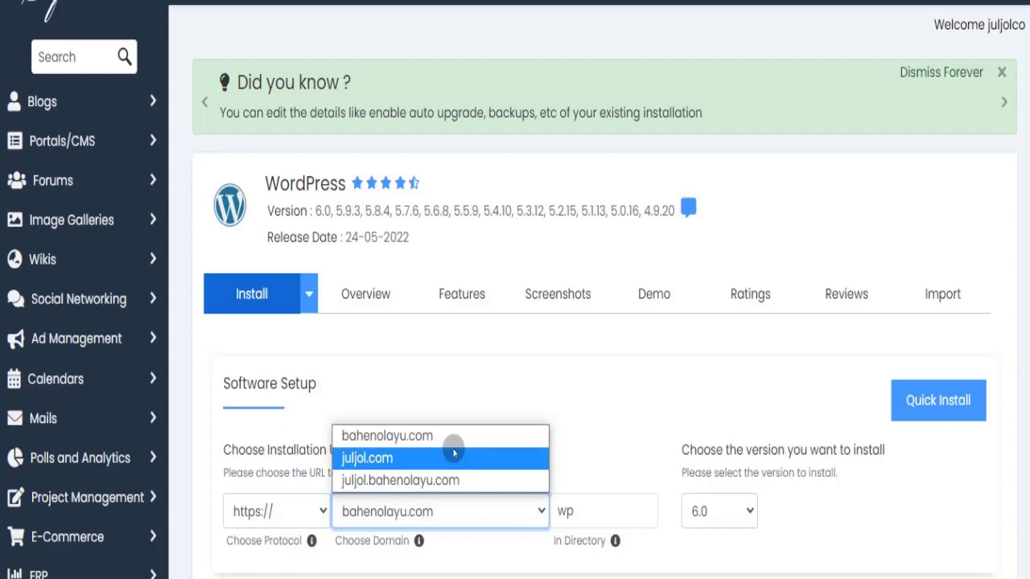
click(453, 463)
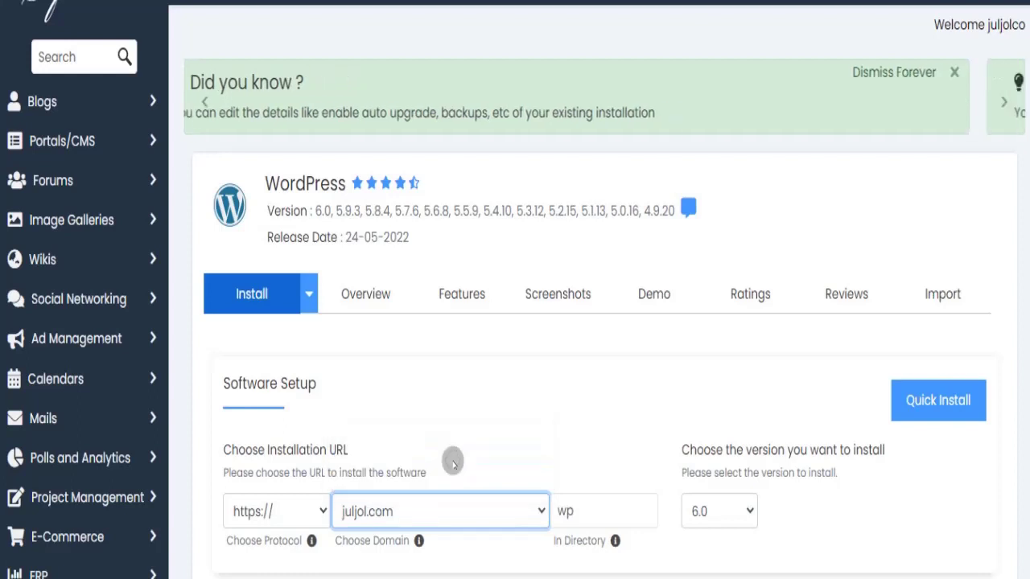
click(567, 507)
double_click(581, 510)
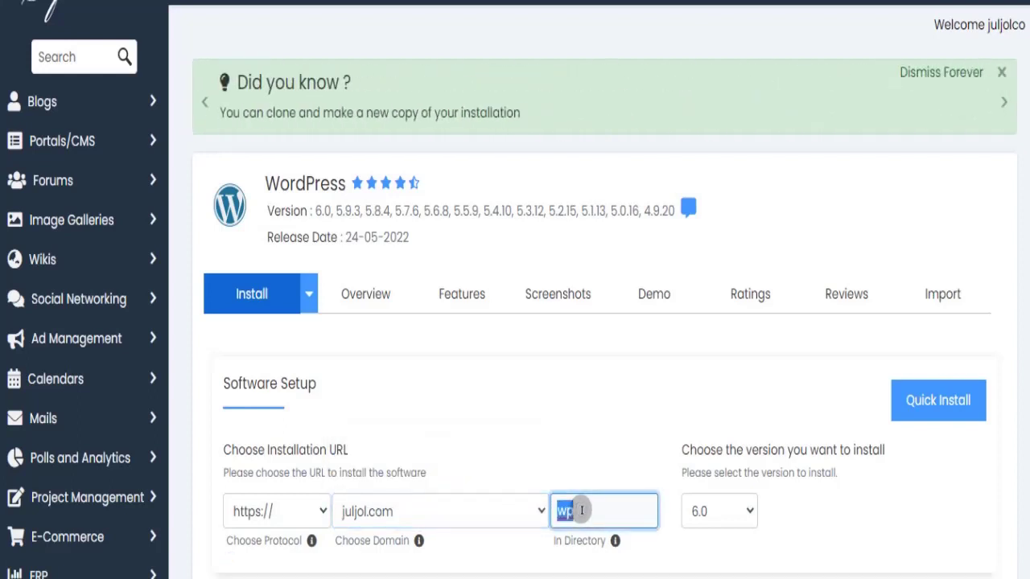
key(BackSpace)
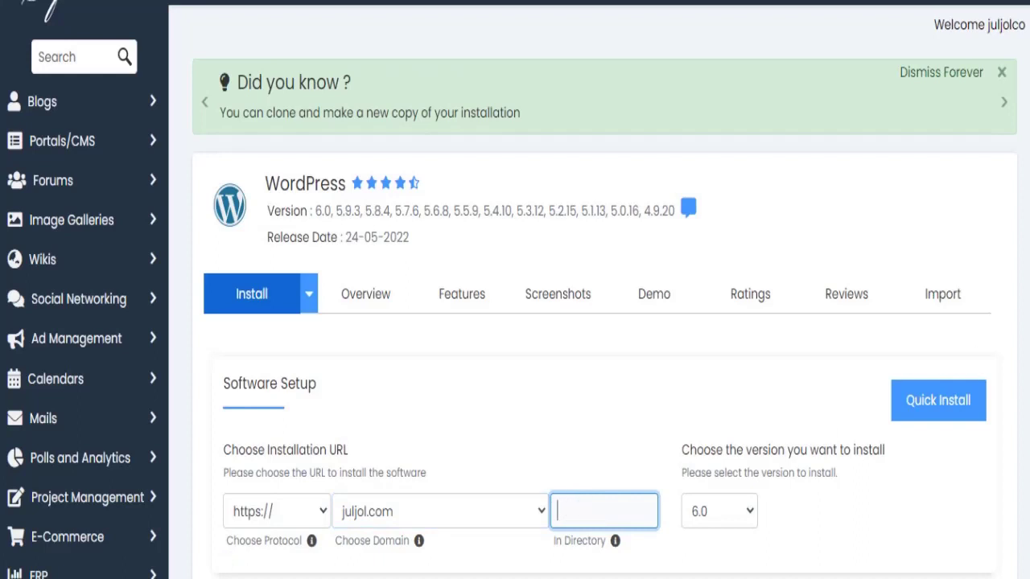
scroll(596, 321, down, 3)
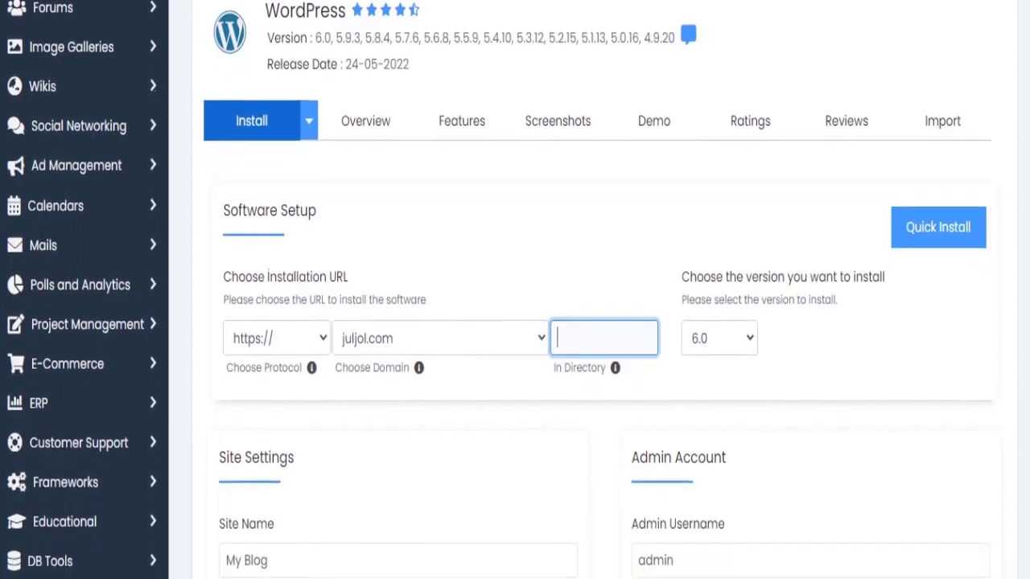
scroll(567, 326, down, 3)
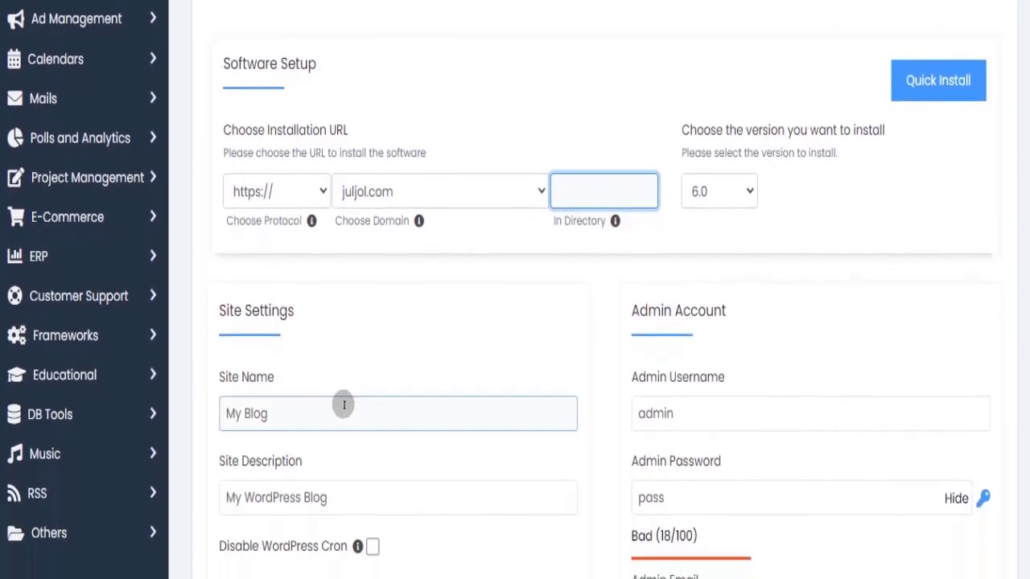
Step: Enter site name JulJol and description 'Cara Mudah Punya Bisnis Sendiri'
click(342, 404)
key(ctrl+a)
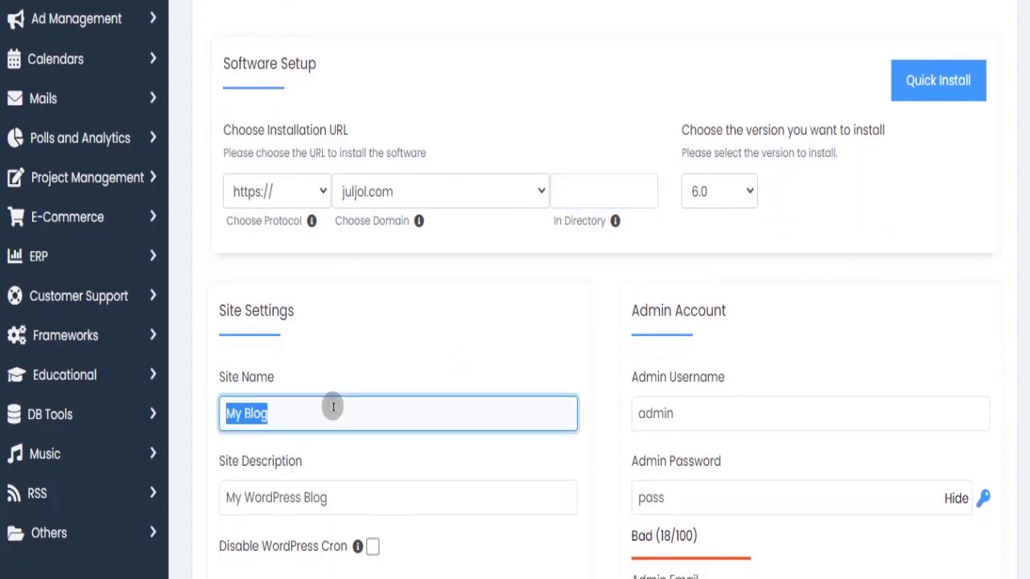
text(JulJol)
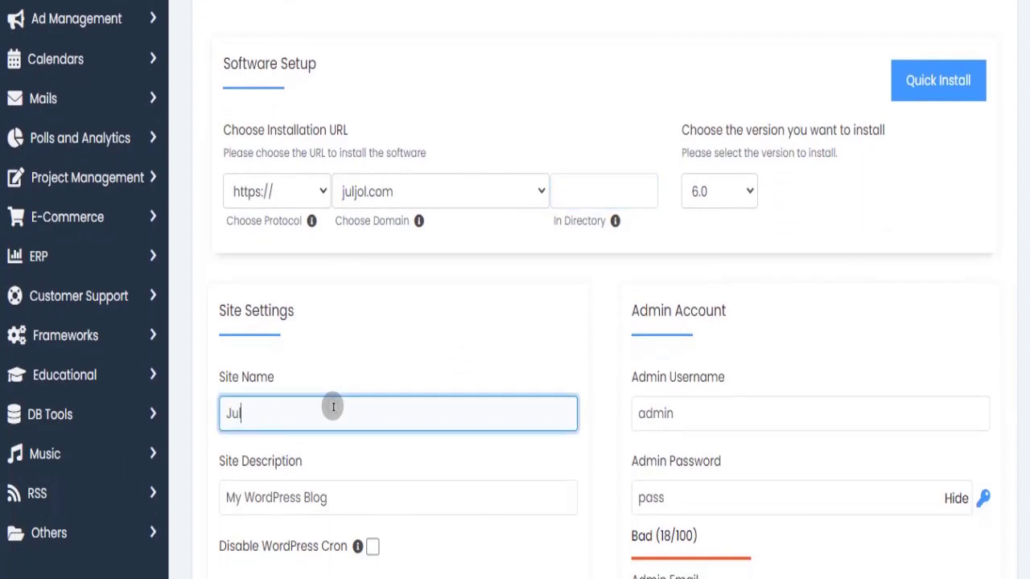
click(357, 491)
key(ctrl+a)
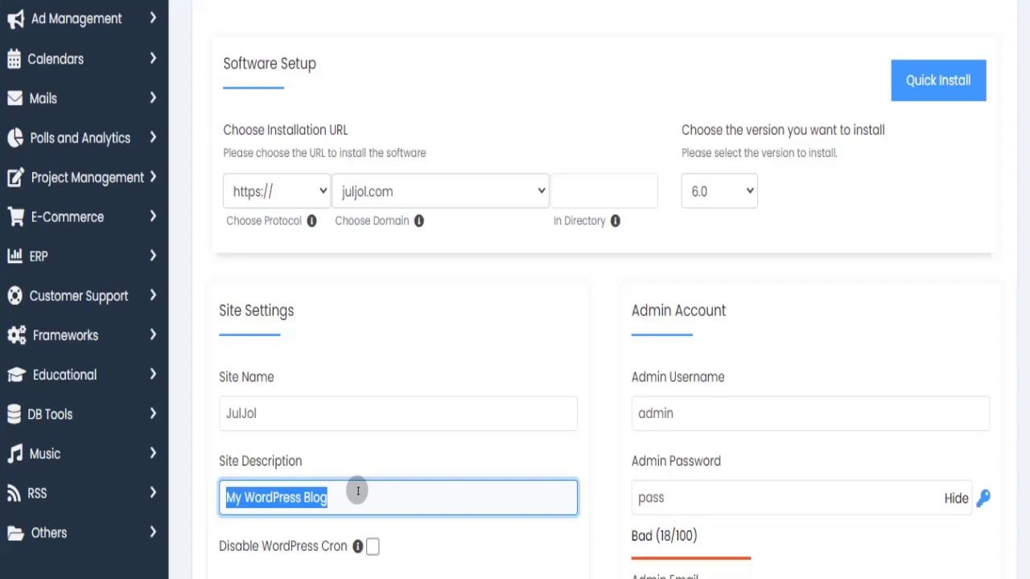
text(Cara Mu)
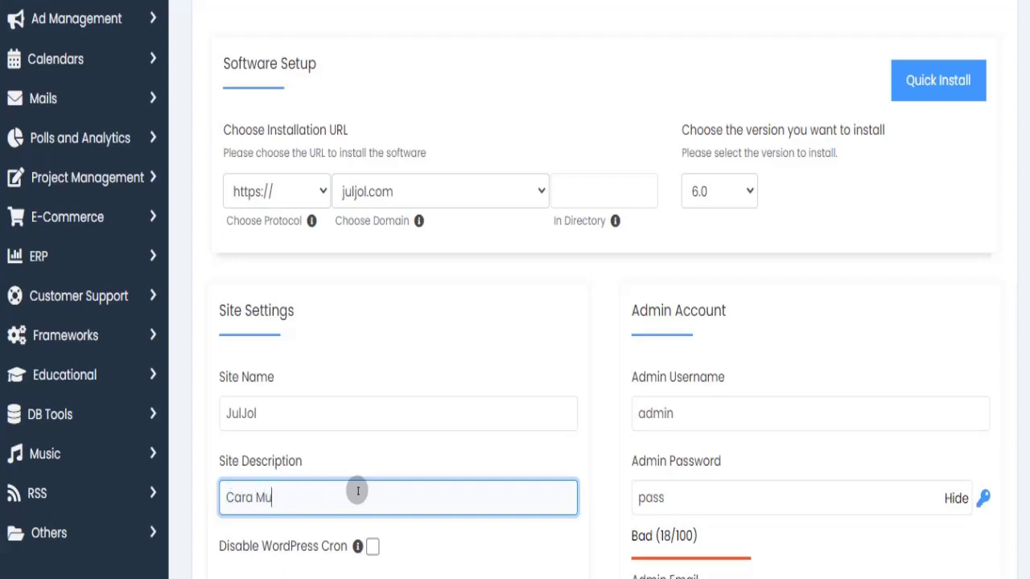
text(dah Punya Bisnis Sendiri)
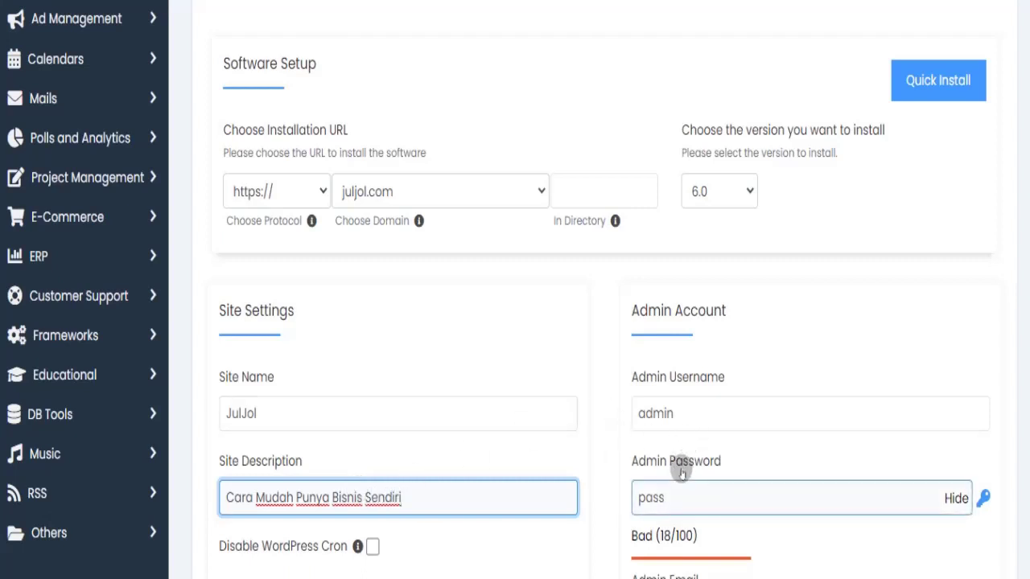
Step: Replace the default admin password with a strong password of your own
double_click(674, 492)
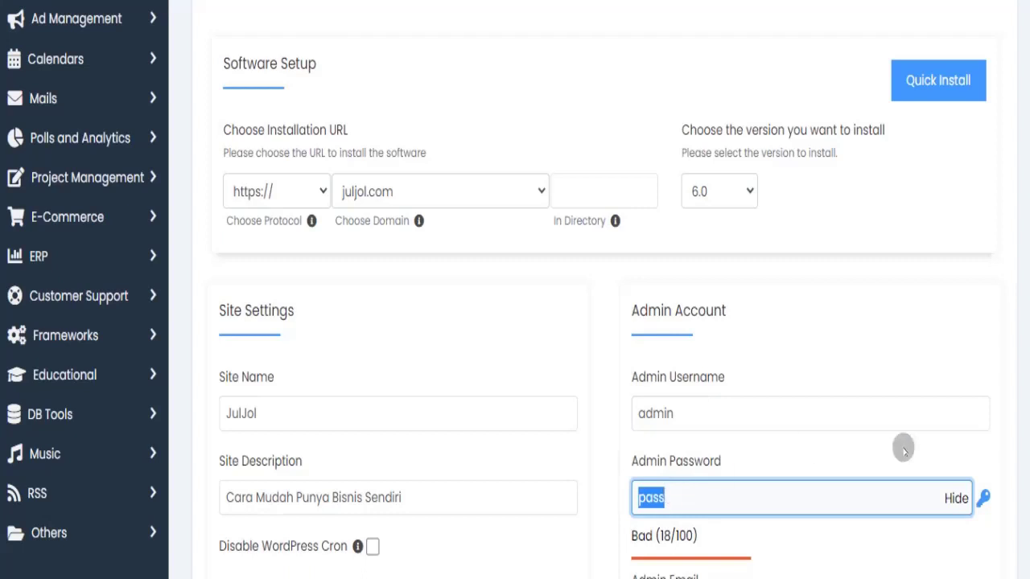
click(954, 498)
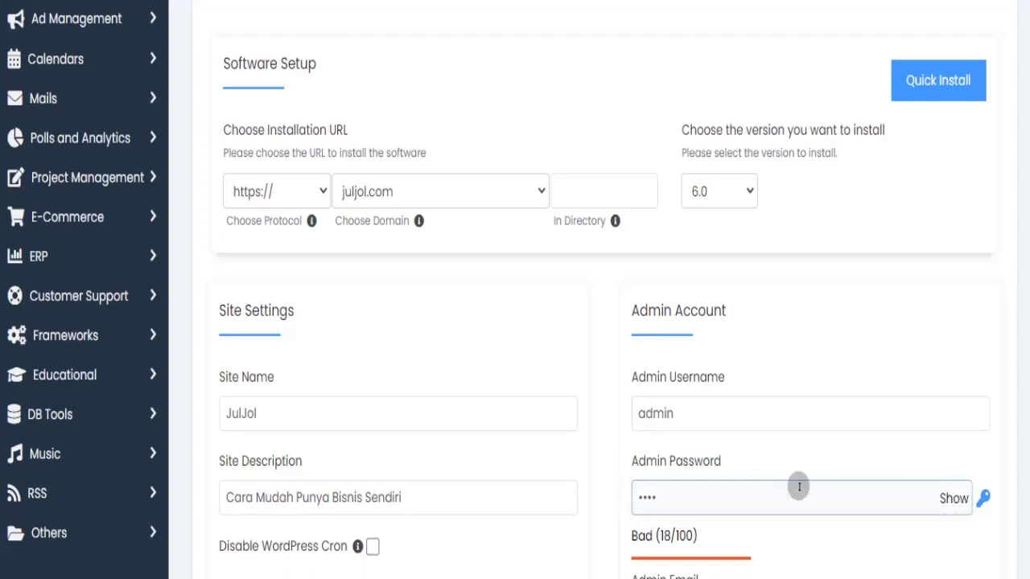
double_click(769, 499)
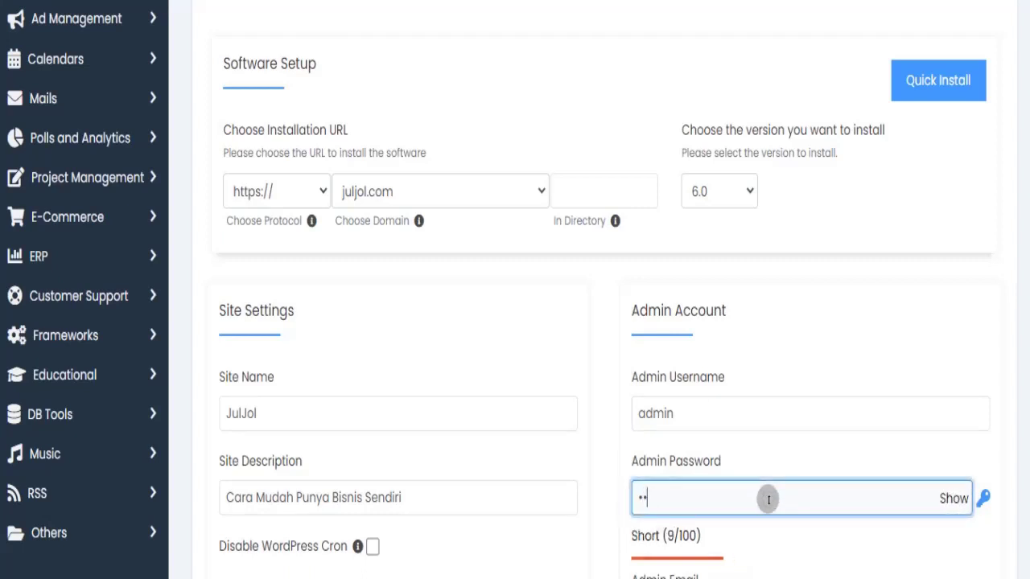
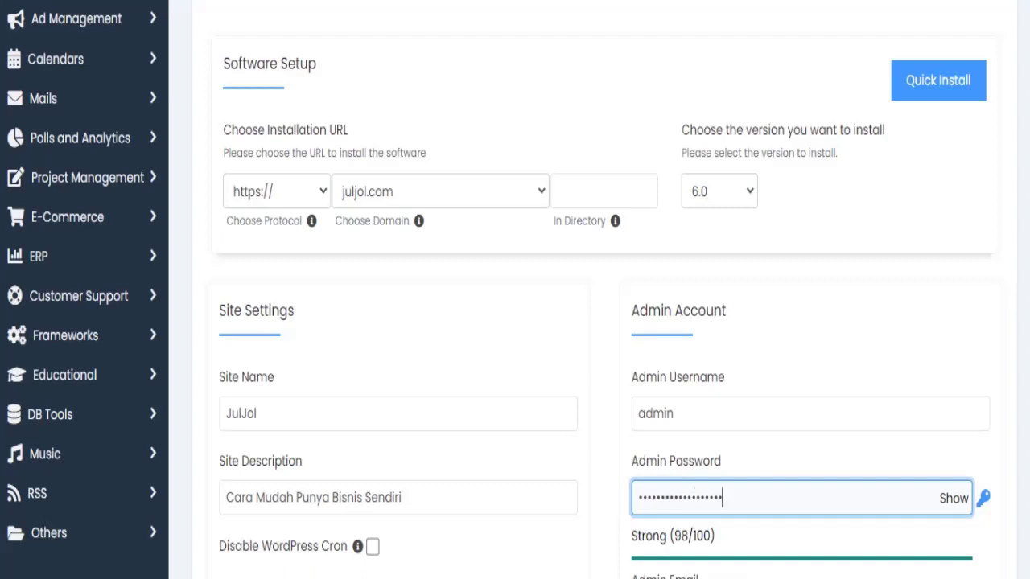
Step: Include the Classic Editor plugin, choose Indonesian as the language, and run the install
scroll(515, 289, down, 5)
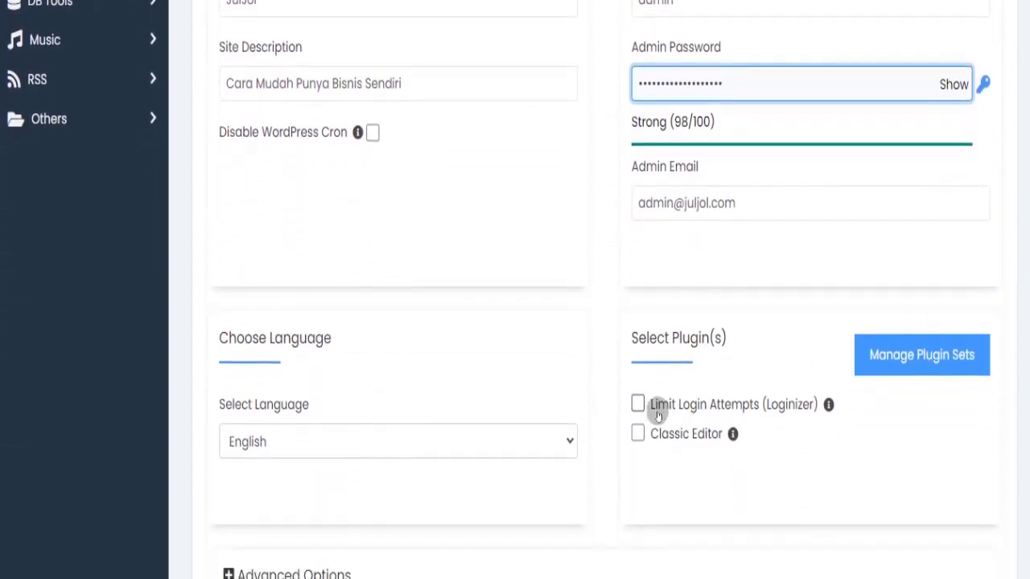
click(659, 432)
click(569, 441)
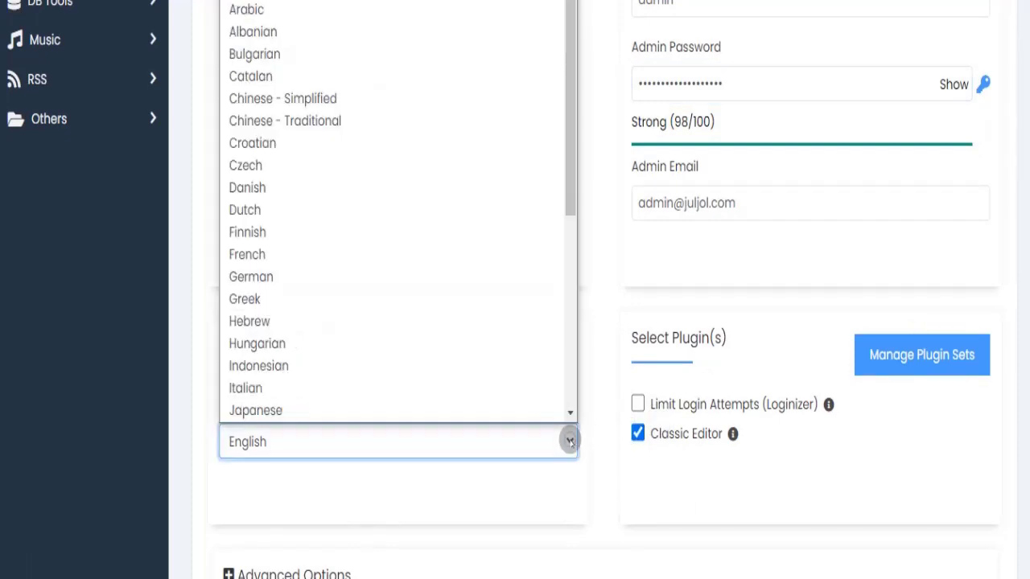
click(460, 357)
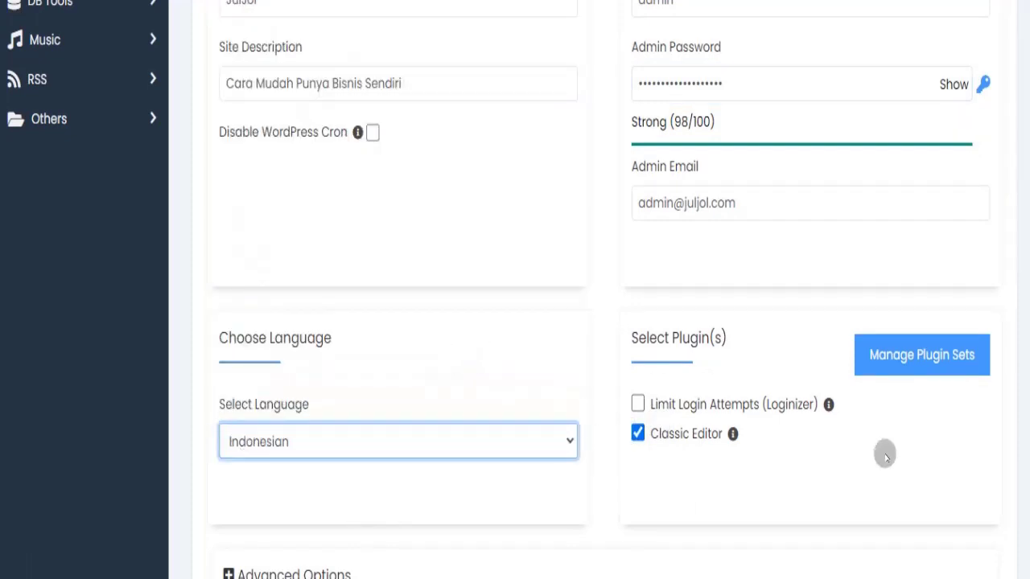
scroll(605, 290, down, 5)
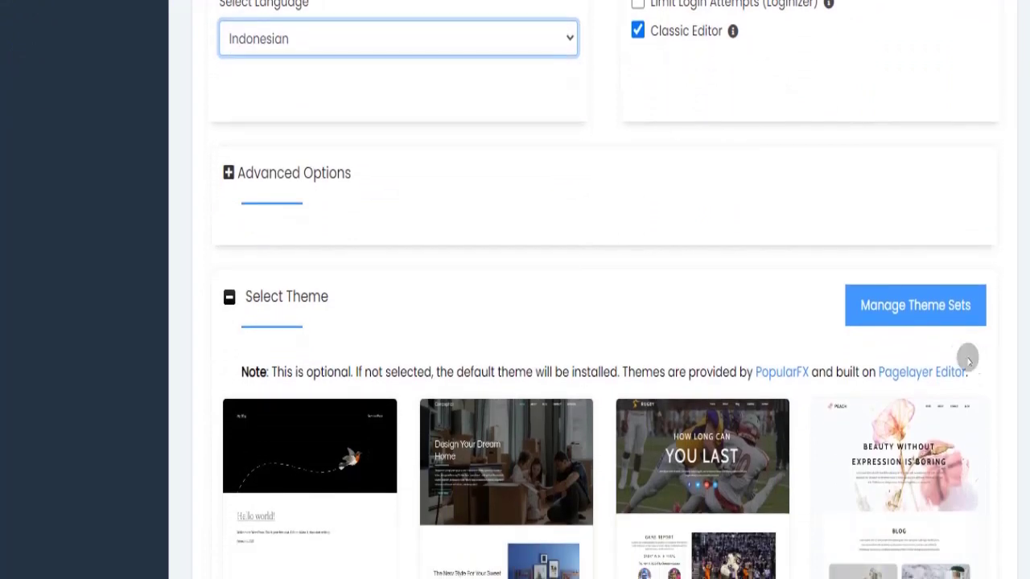
scroll(605, 290, down, 6)
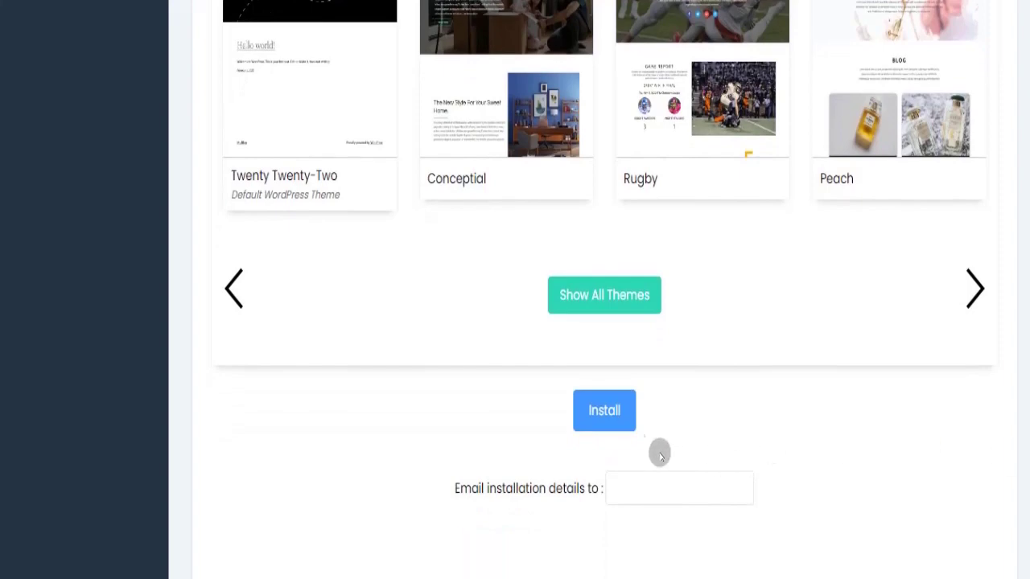
click(588, 421)
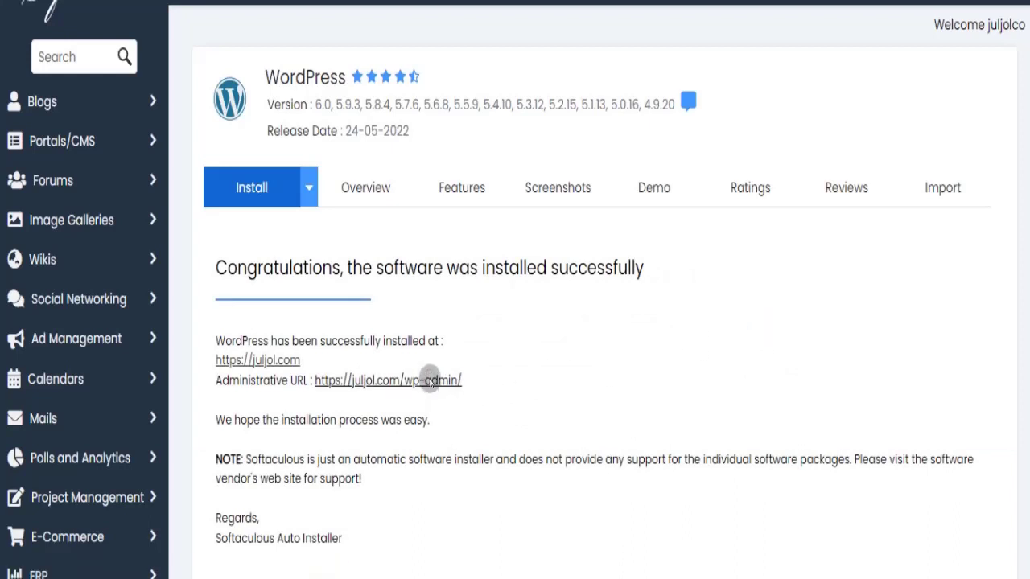
click(429, 380)
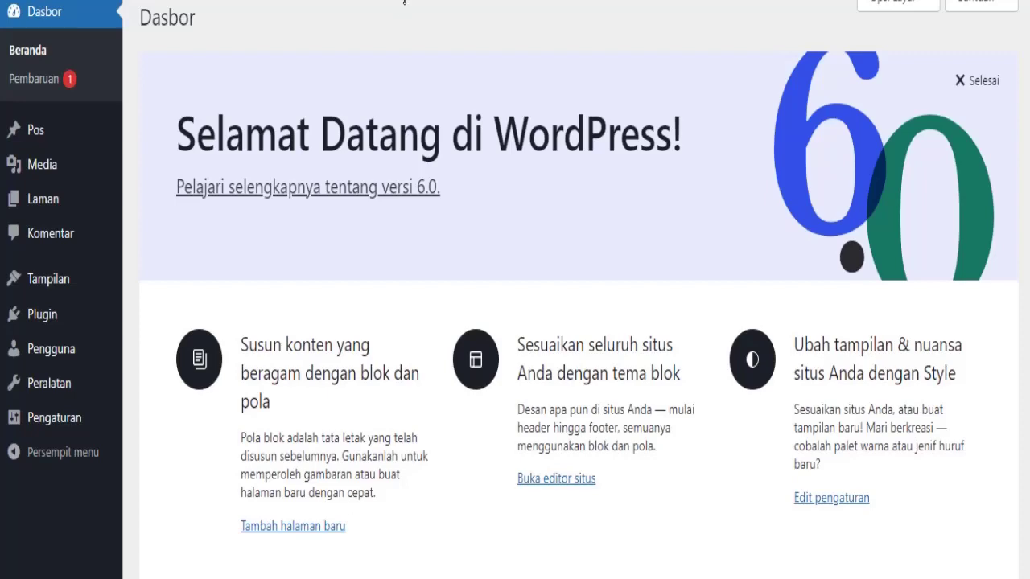
Step: Go to the Pengaturan > Permalink settings page
key(Print)
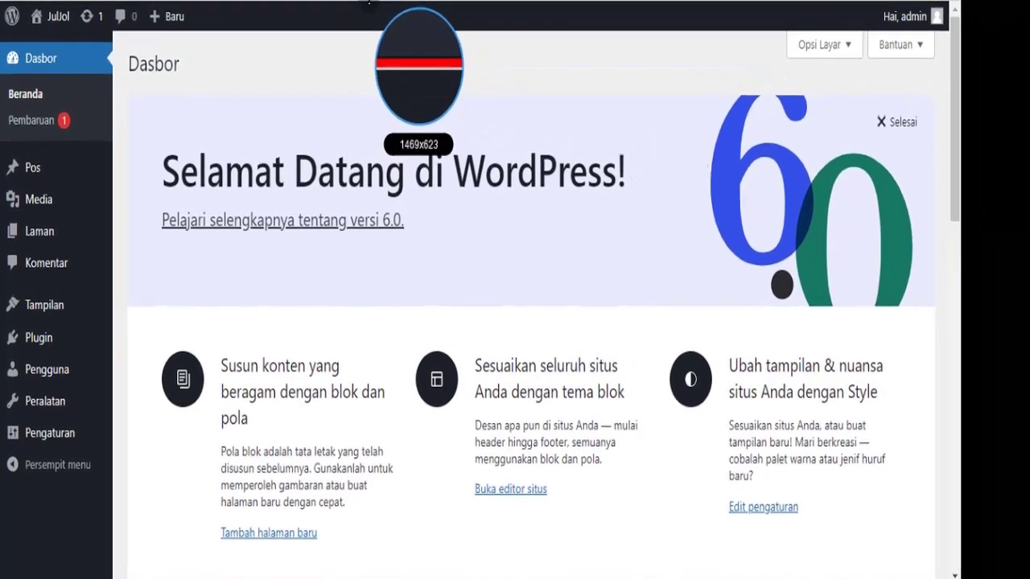
key(Escape)
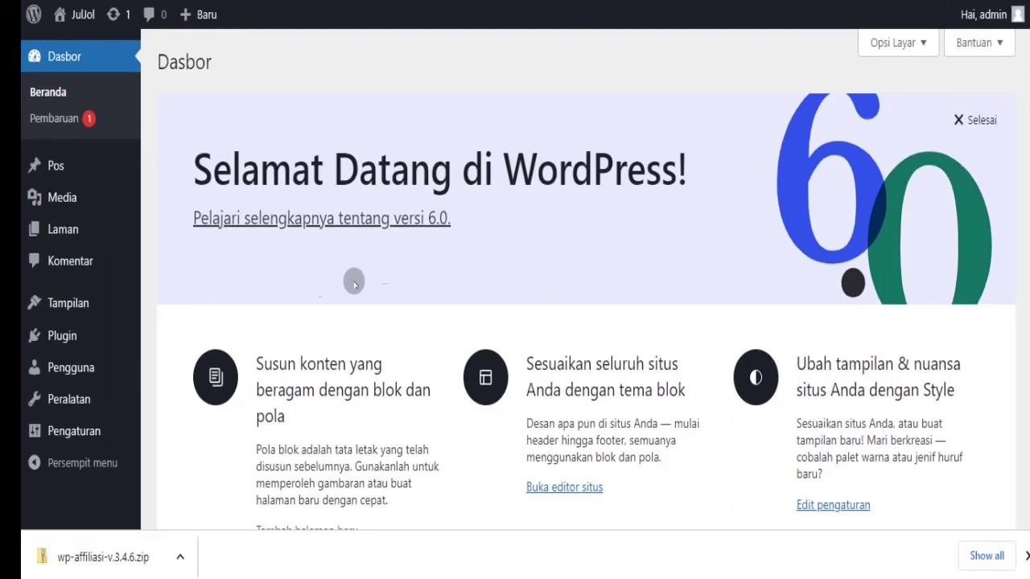
mouse_move(103, 423)
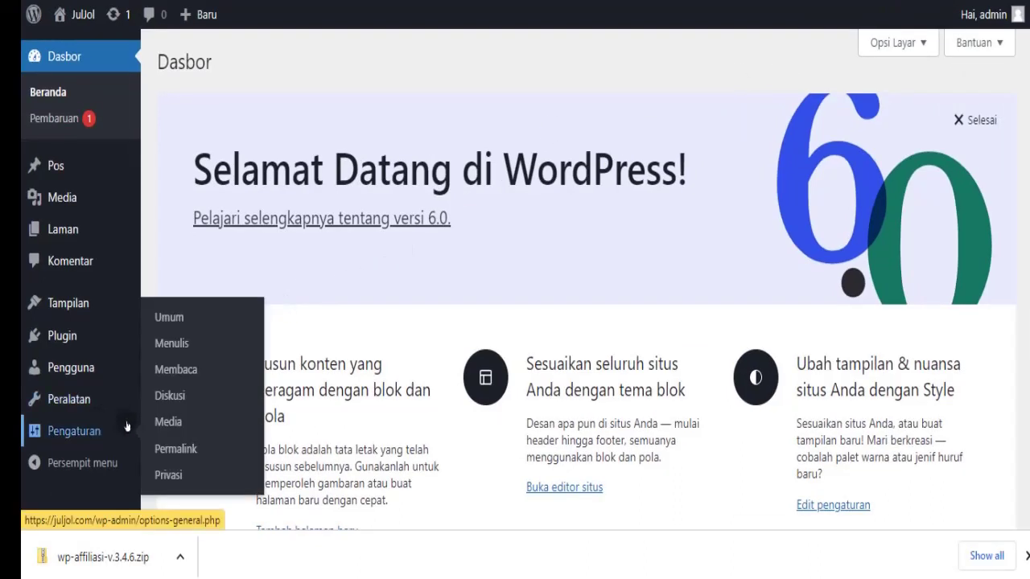
click(171, 449)
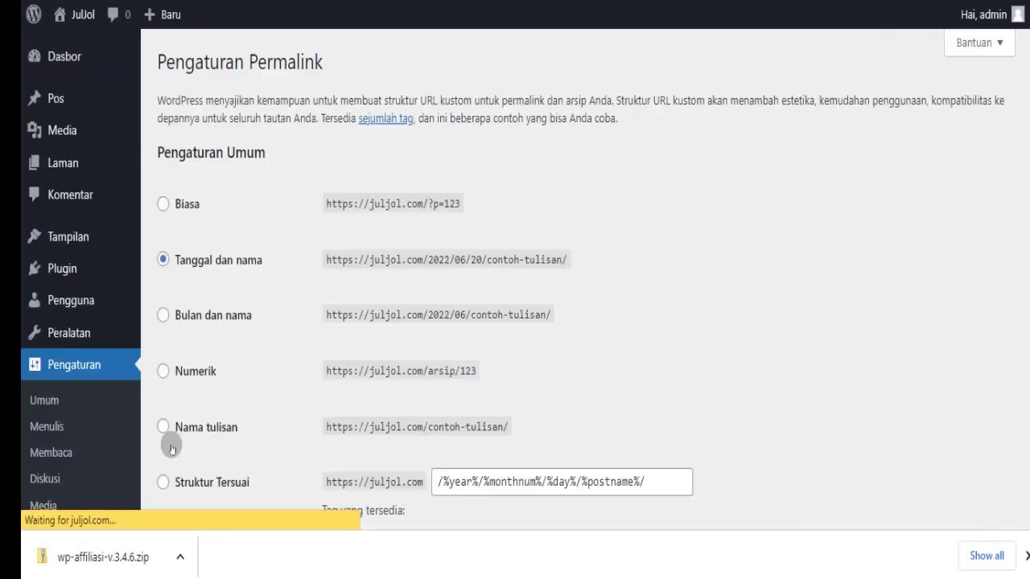
Step: Set the custom structure to /%category%/%postname%/ and save the changes
click(239, 484)
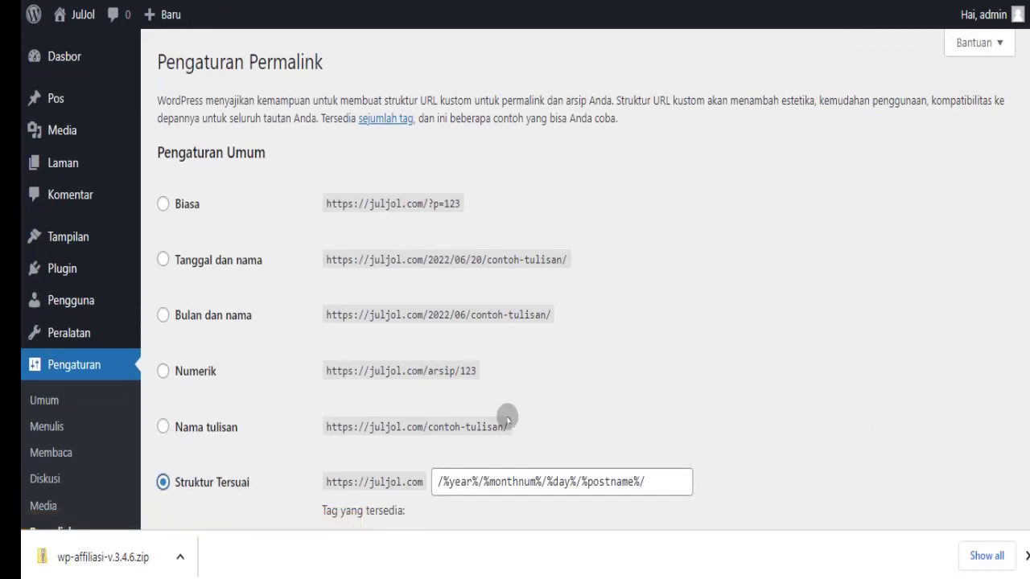
triple_click(576, 481)
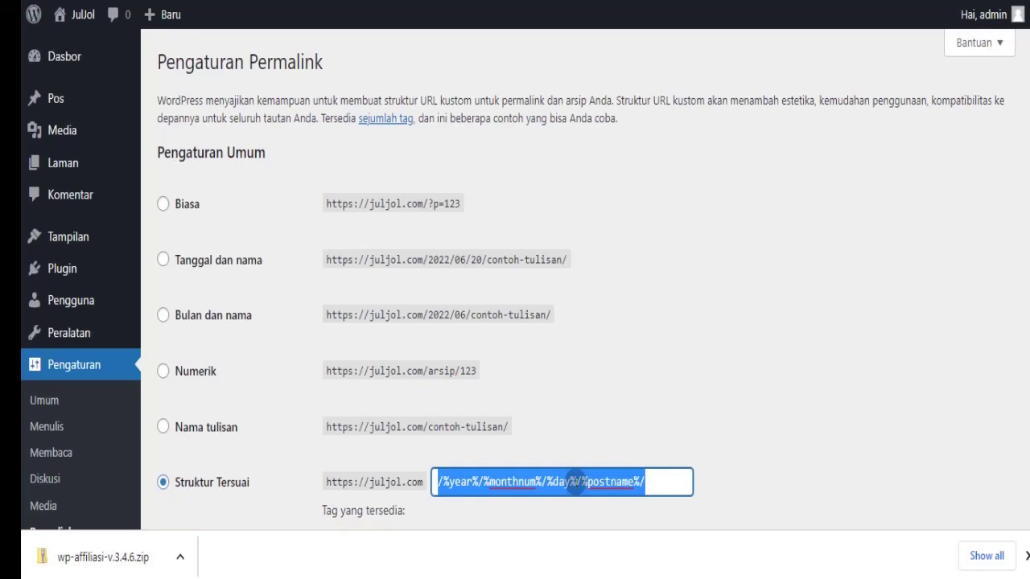
key(BackSpace)
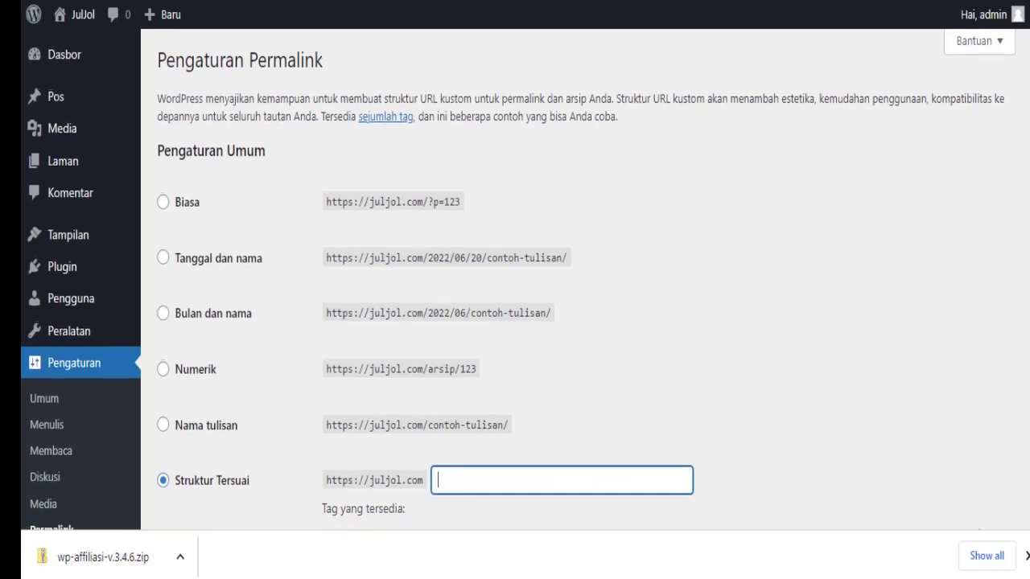
scroll(519, 280, down, 1)
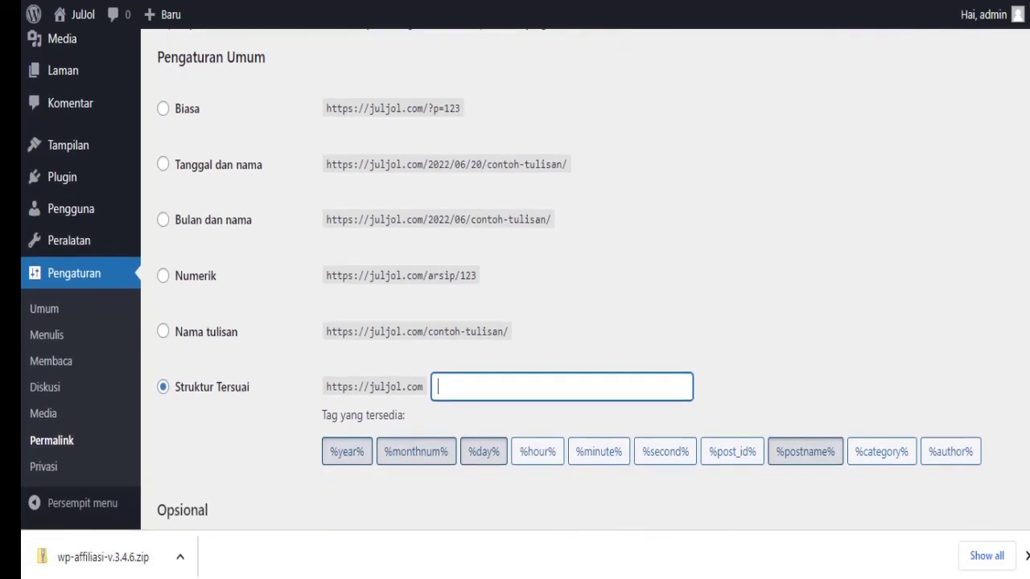
click(885, 445)
click(813, 449)
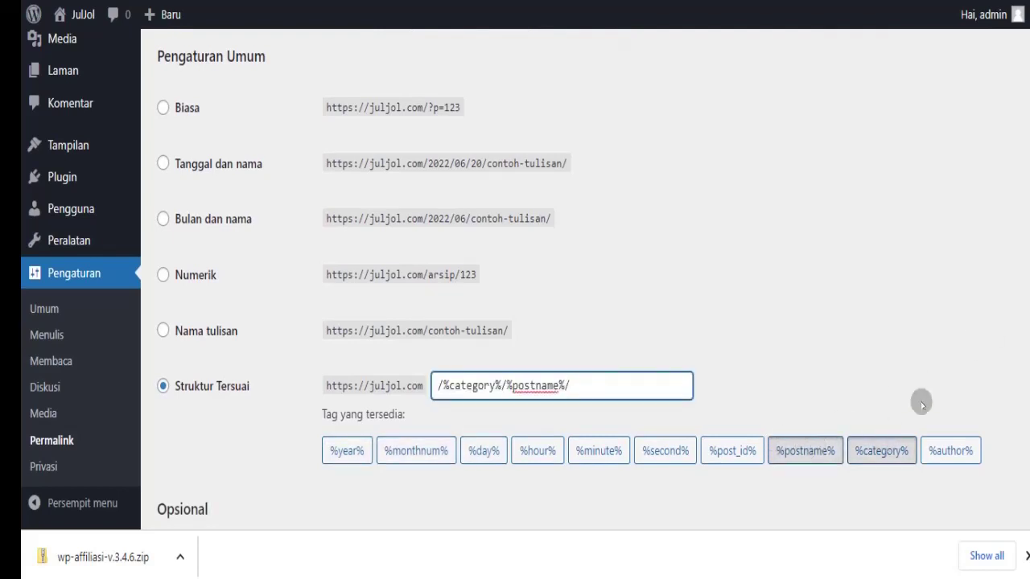
scroll(922, 404, up, 2)
scroll(921, 404, down, 4)
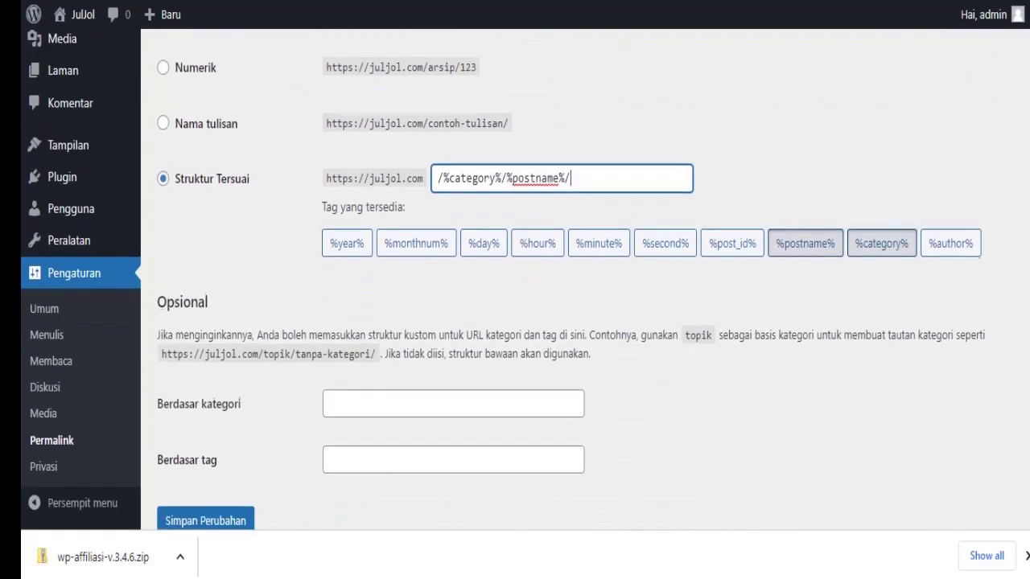
scroll(518, 280, down, 1)
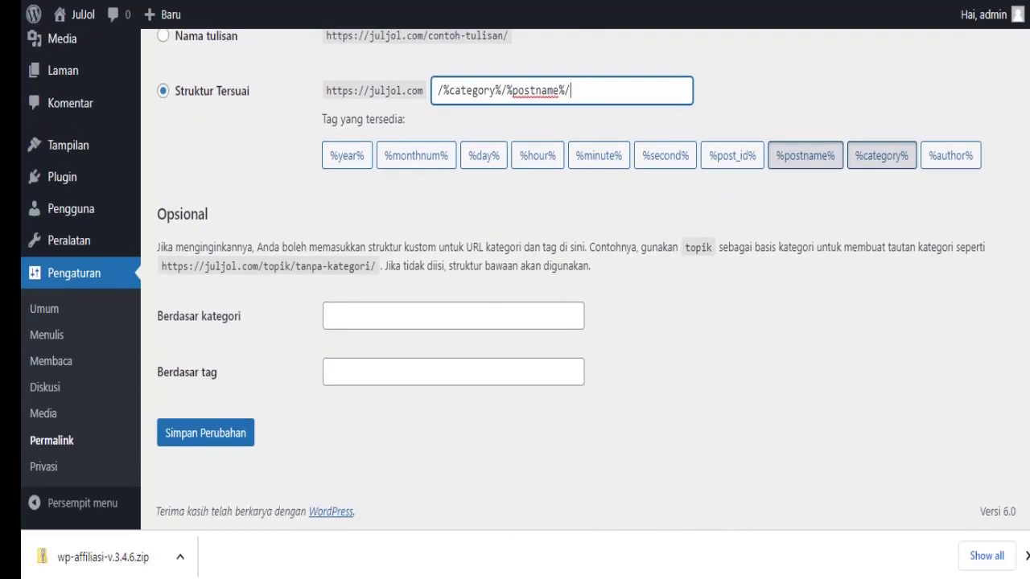
click(191, 445)
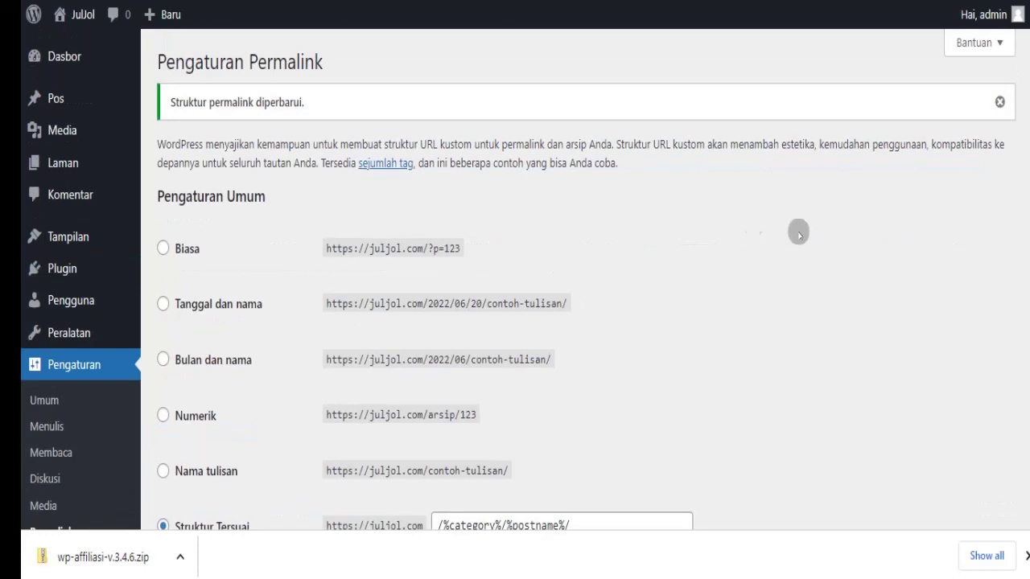
mouse_move(84, 238)
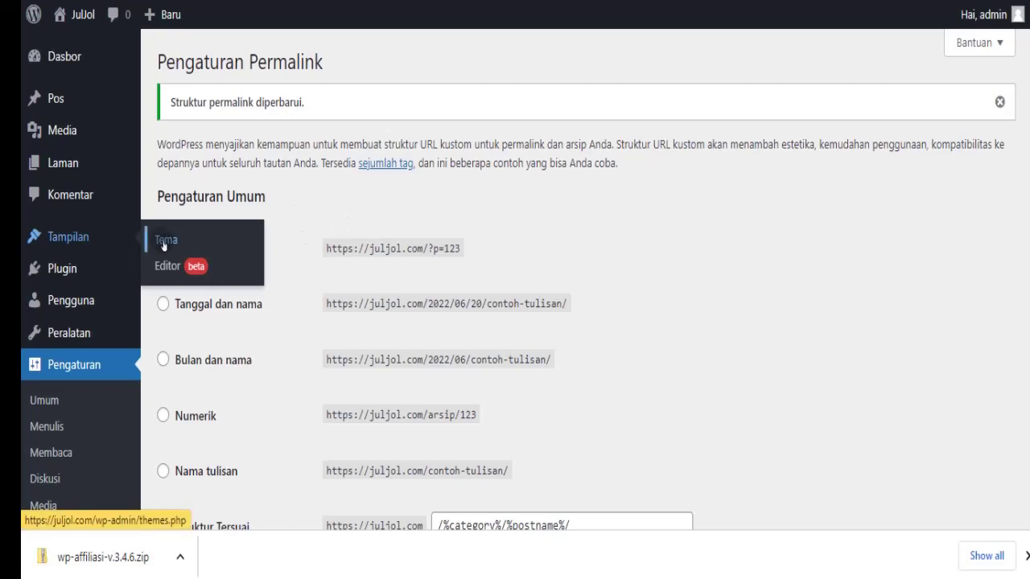
Step: Upload compro.zip from the compro-bion folder on drive D:, then install and activate Compro
click(164, 241)
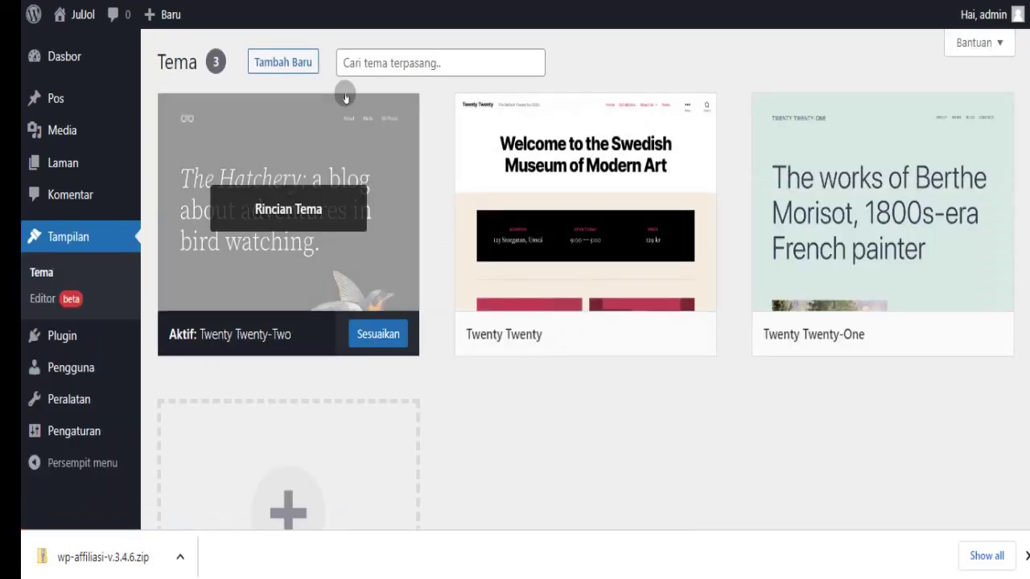
click(288, 65)
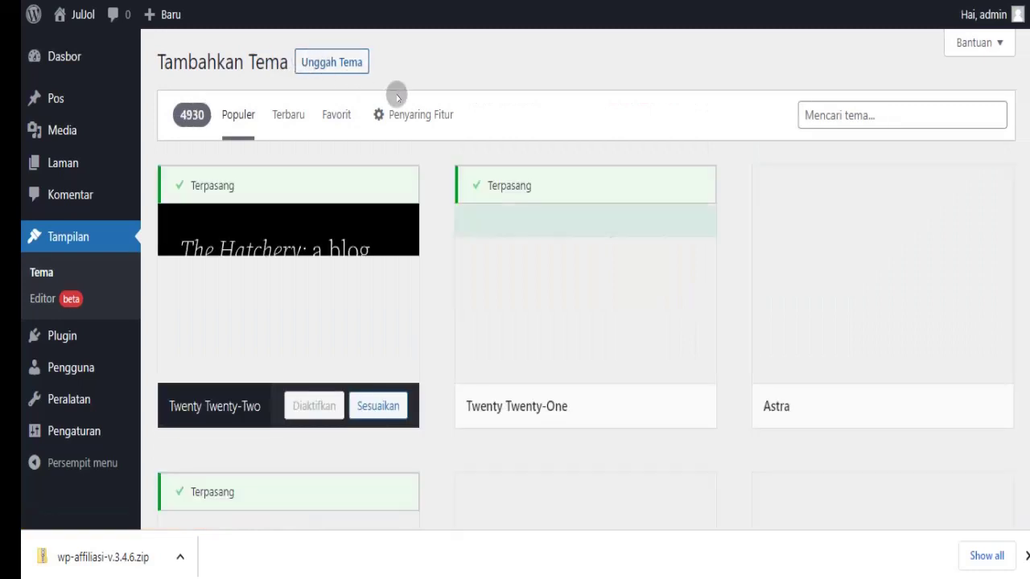
click(354, 69)
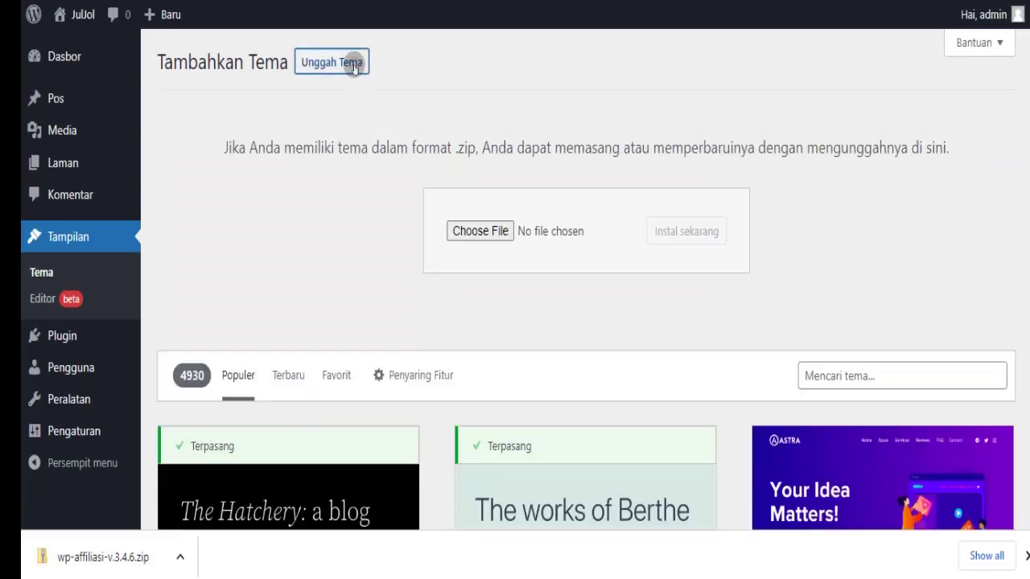
click(484, 238)
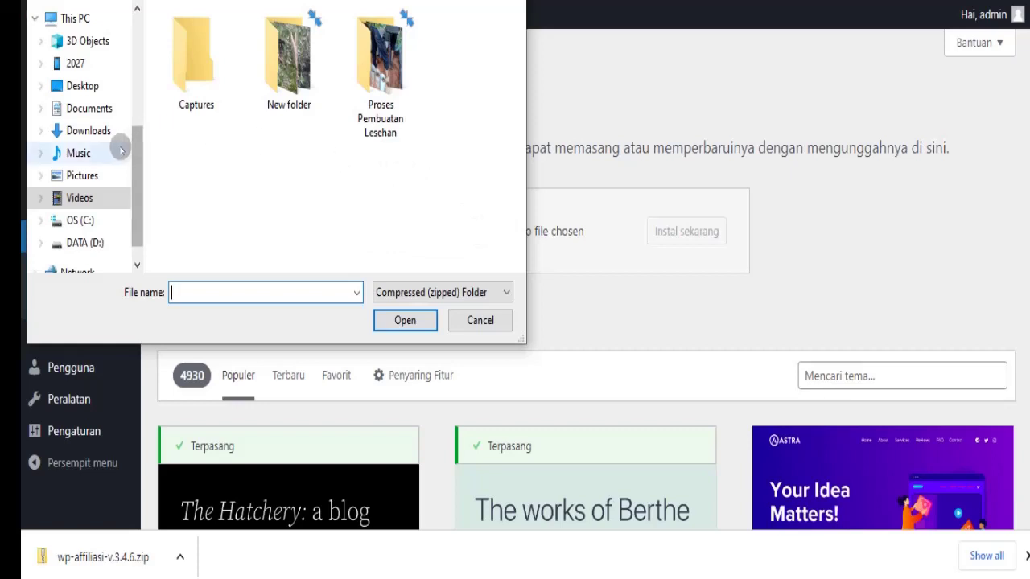
click(95, 243)
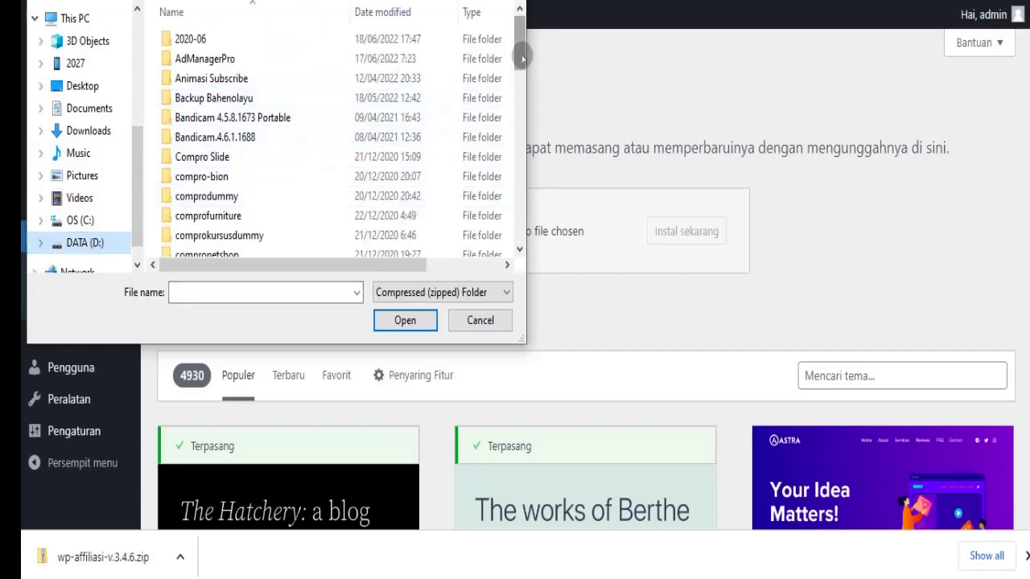
mouse_move(521, 58)
mouse_down()
mouse_move(523, 90)
mouse_move(524, 73)
mouse_up()
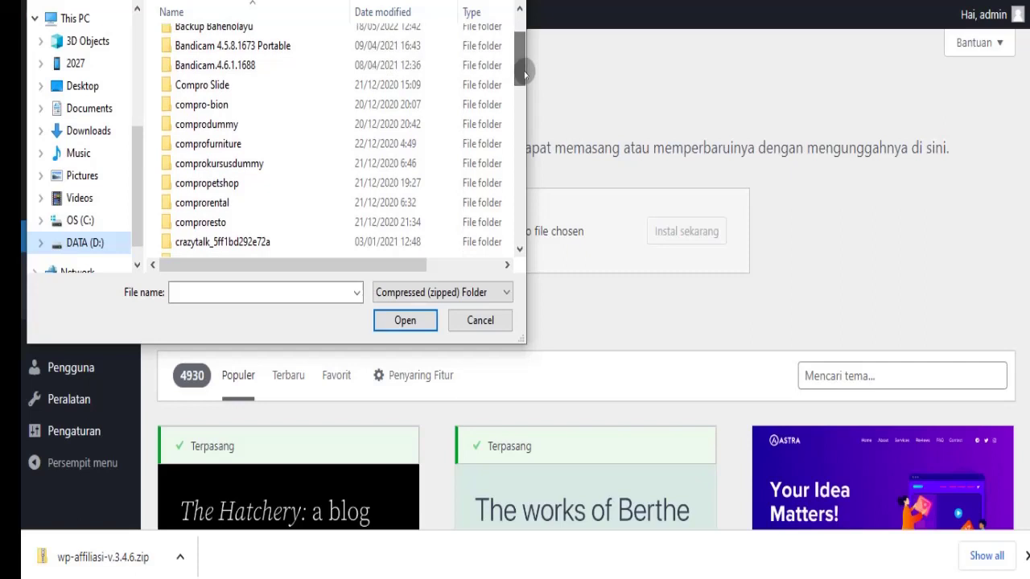
double_click(252, 105)
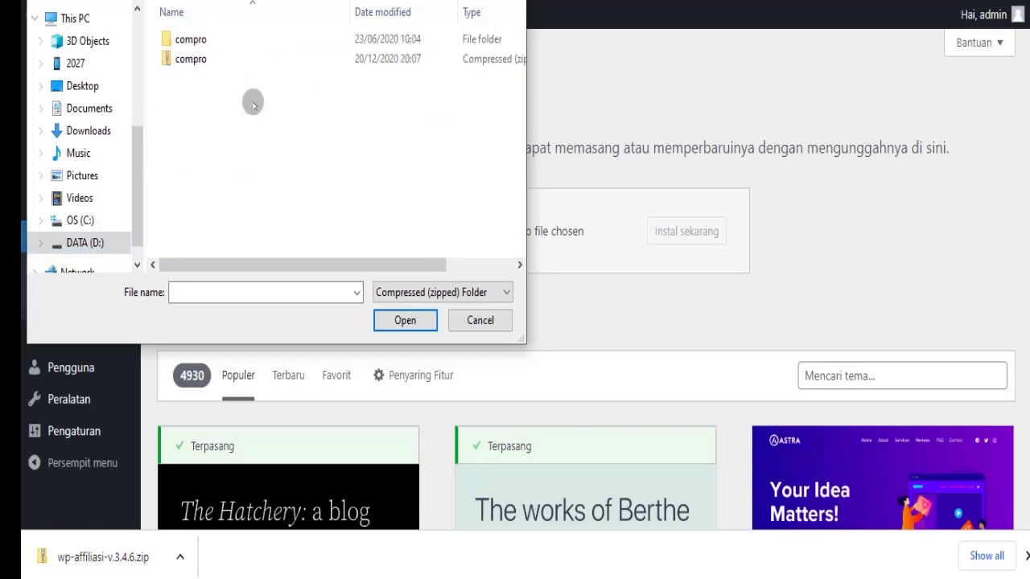
click(195, 60)
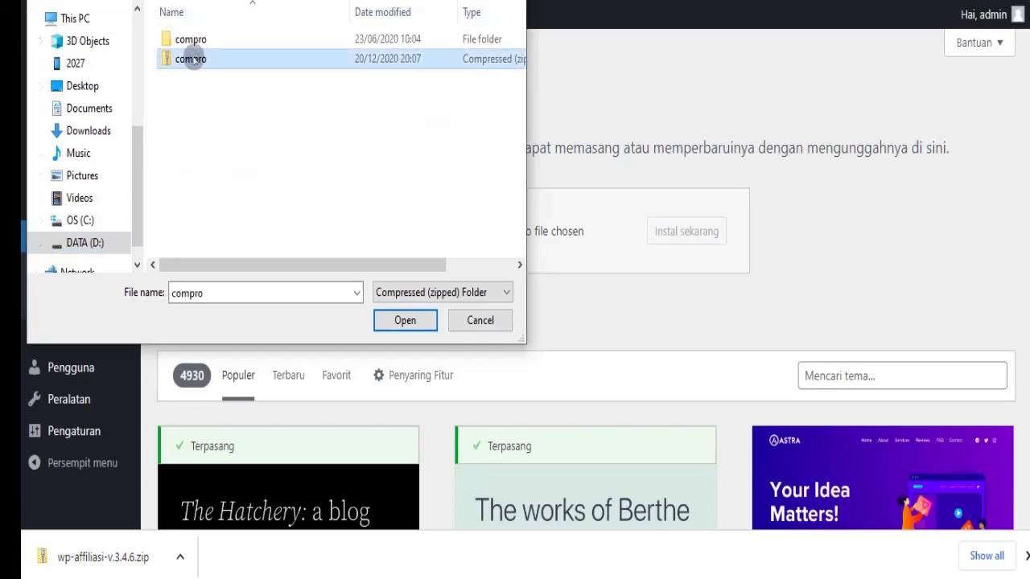
click(404, 322)
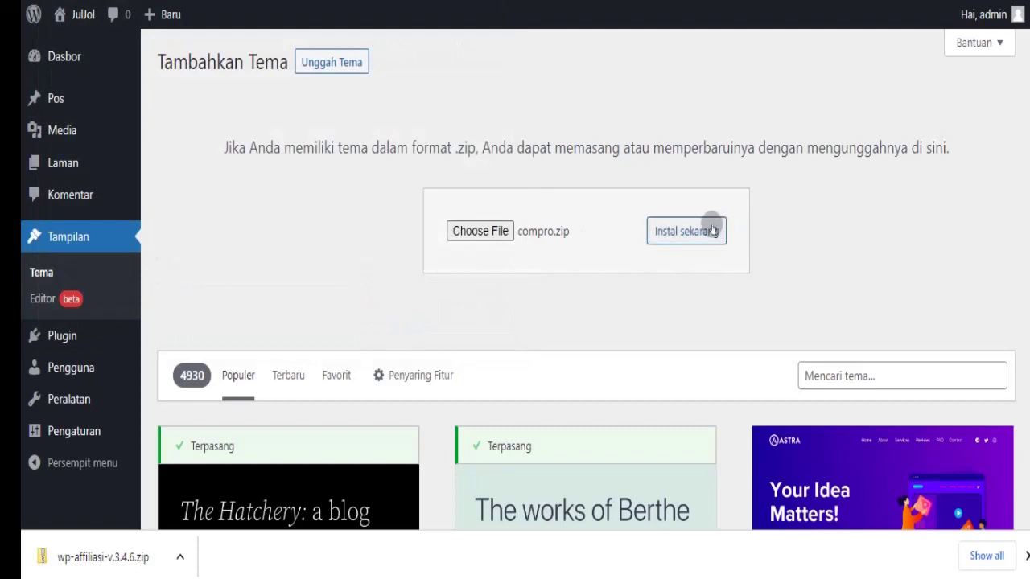
click(713, 231)
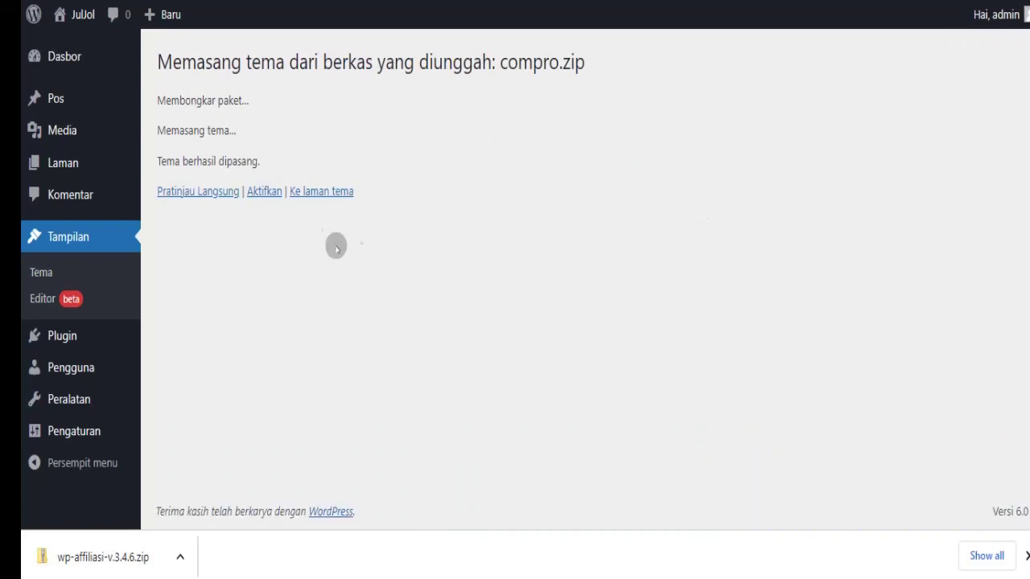
click(266, 193)
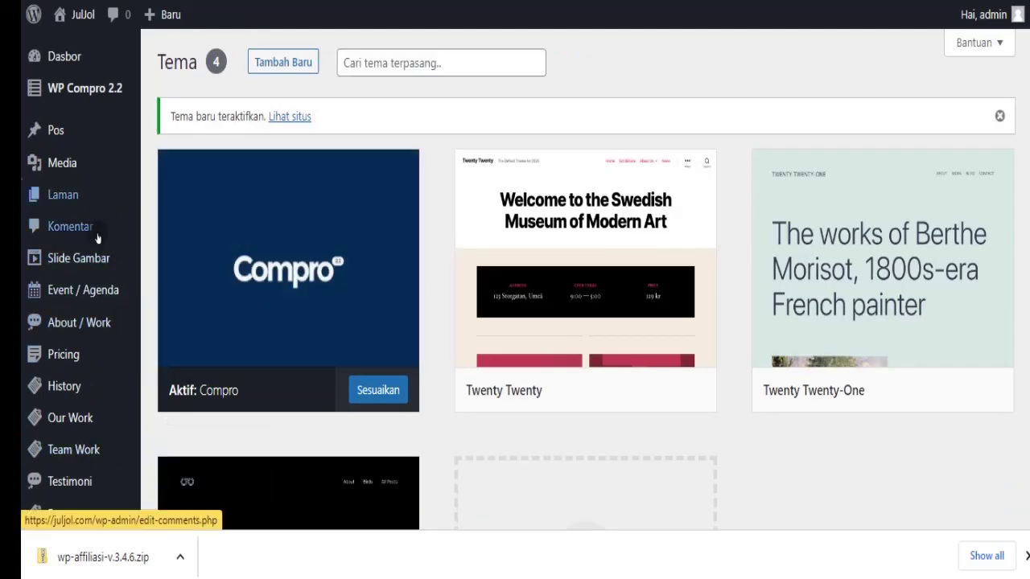
mouse_move(97, 402)
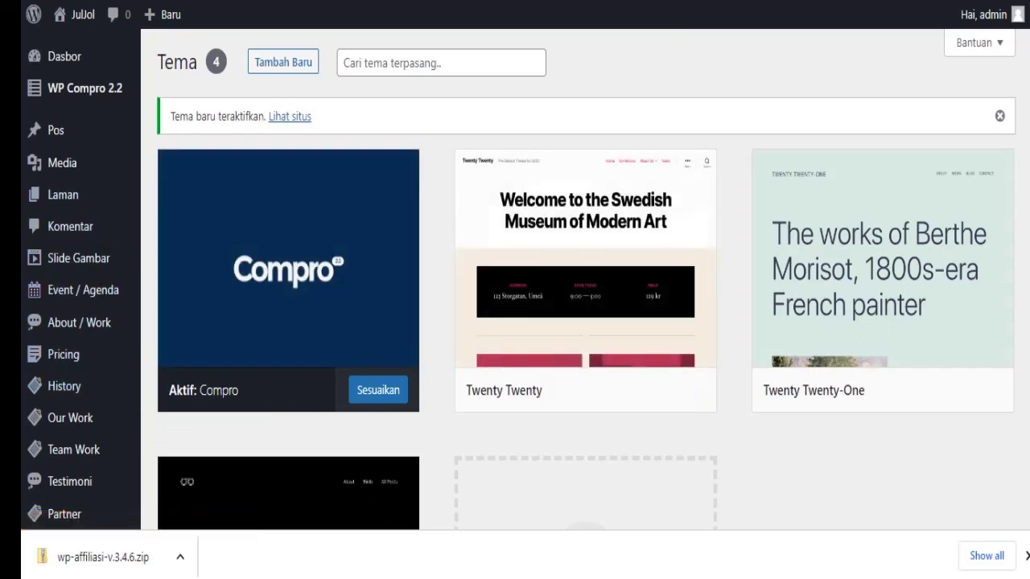
scroll(518, 279, down, 4)
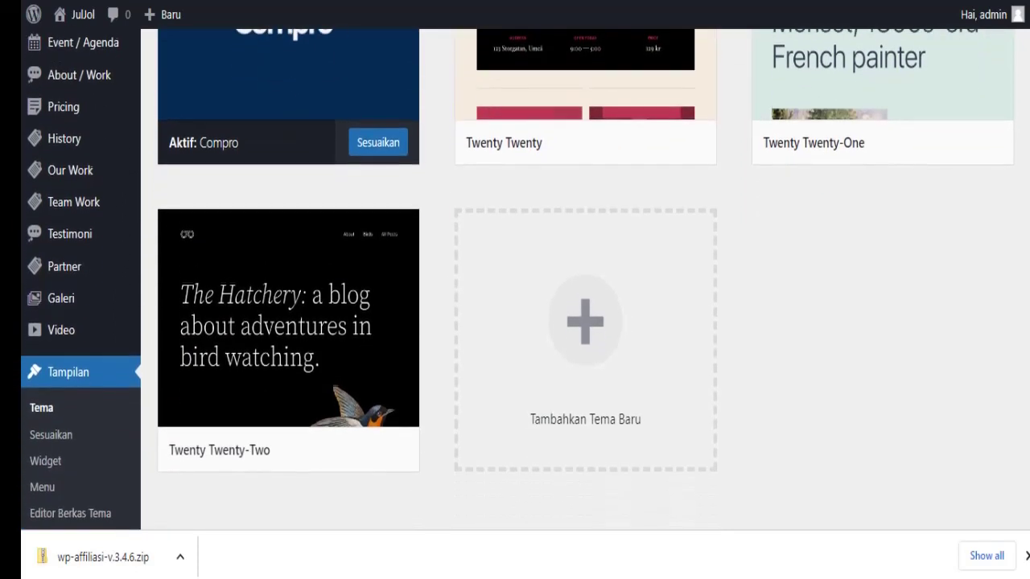
scroll(517, 279, down, 1)
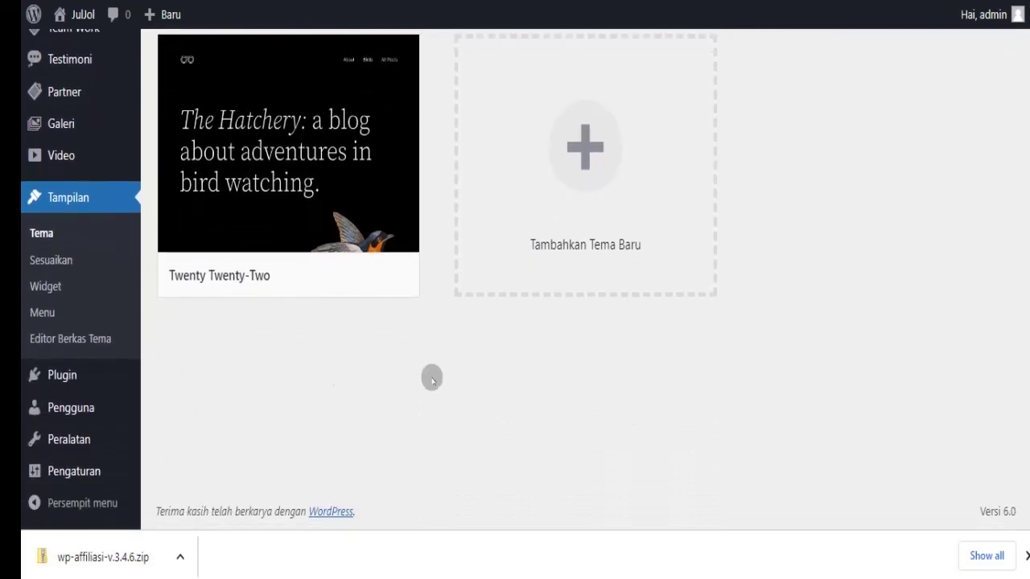
mouse_move(86, 439)
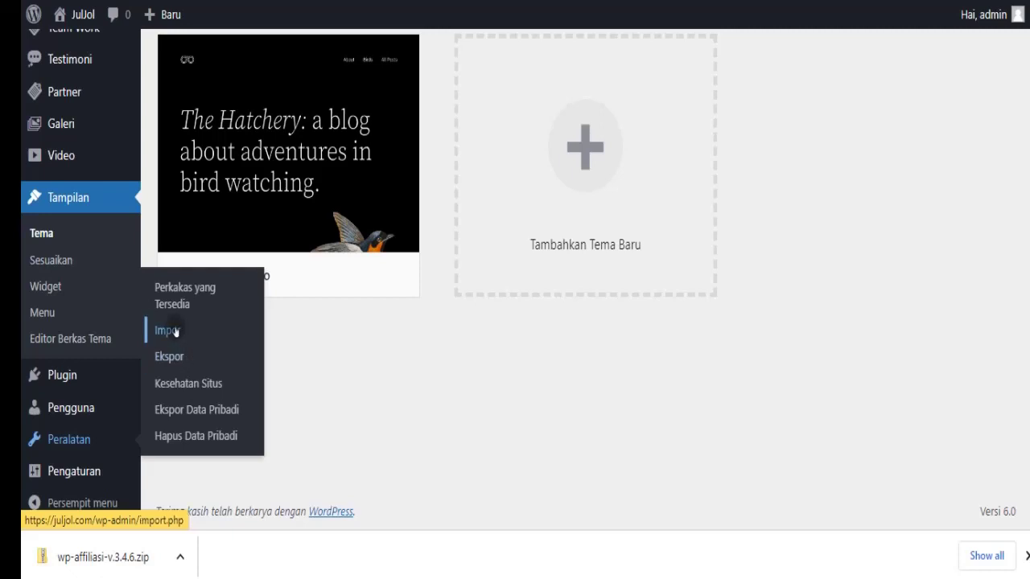
Step: Install and run the WordPress importer under Peralatan > Impor, then browse for an export file
click(167, 331)
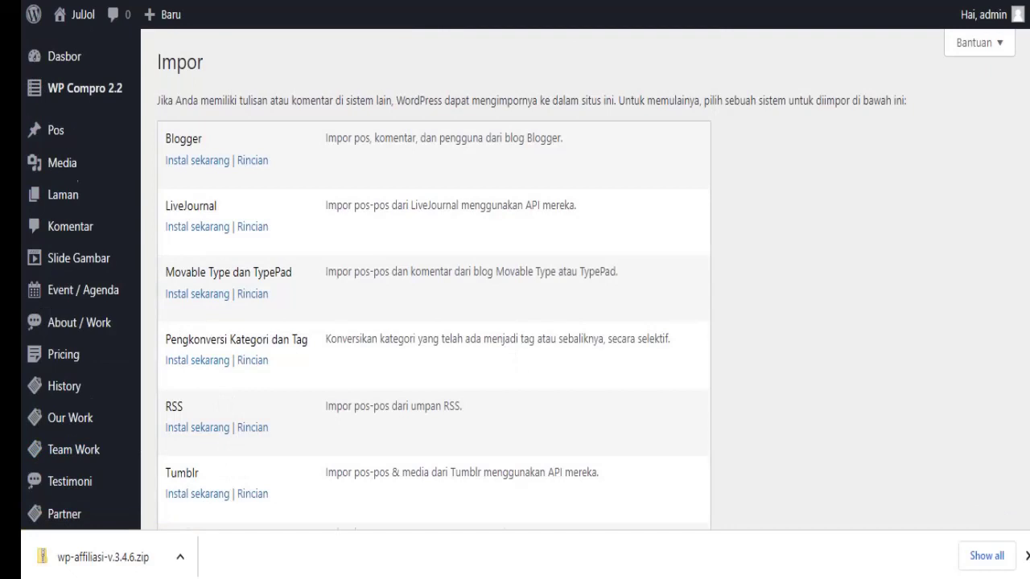
scroll(472, 202, down, 3)
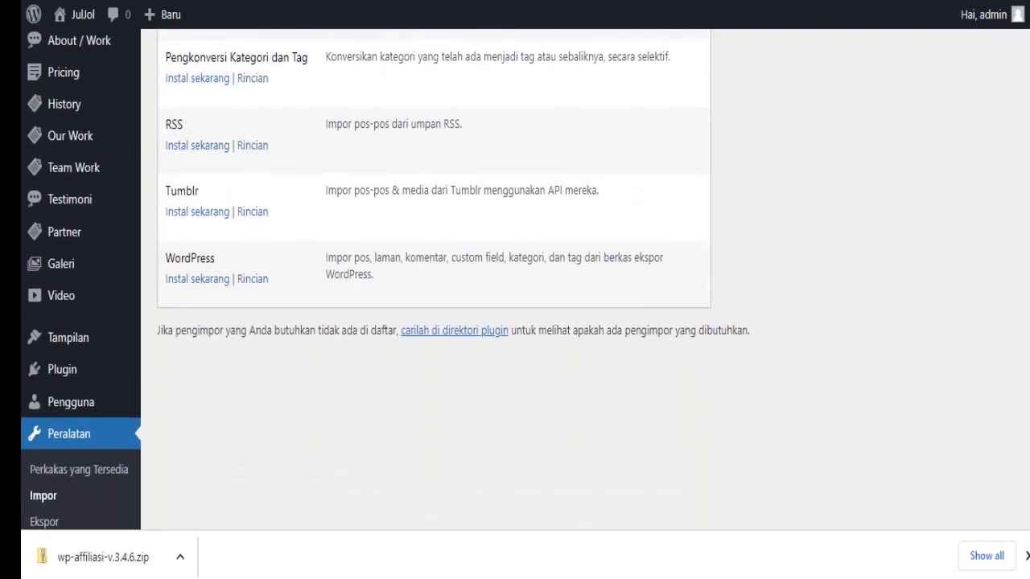
click(196, 278)
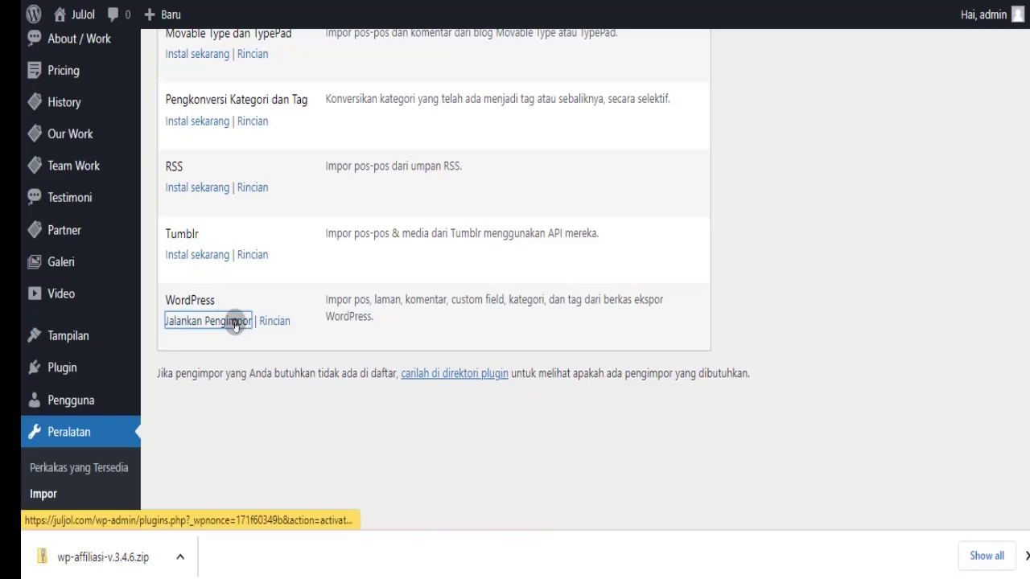
click(234, 323)
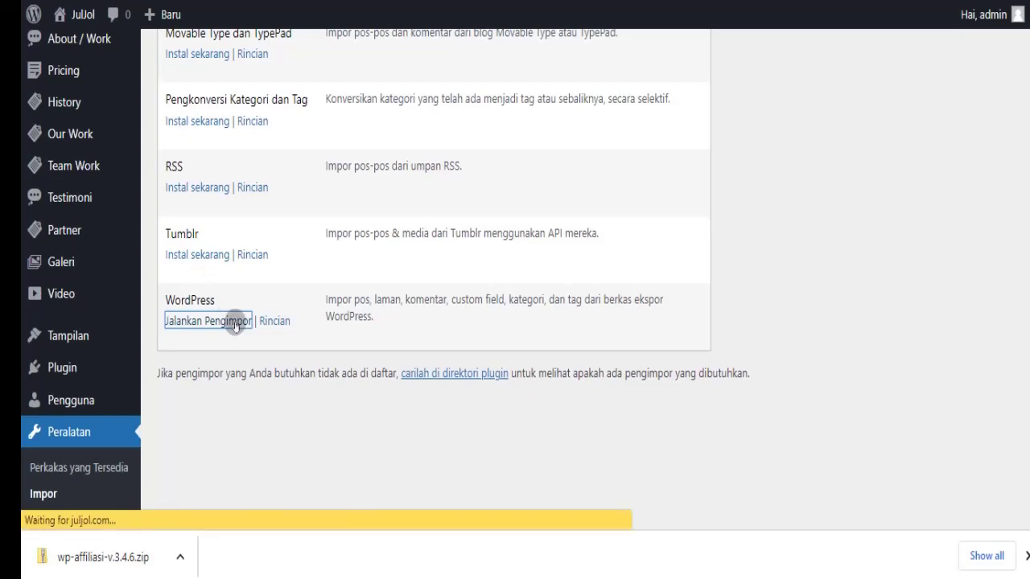
click(473, 164)
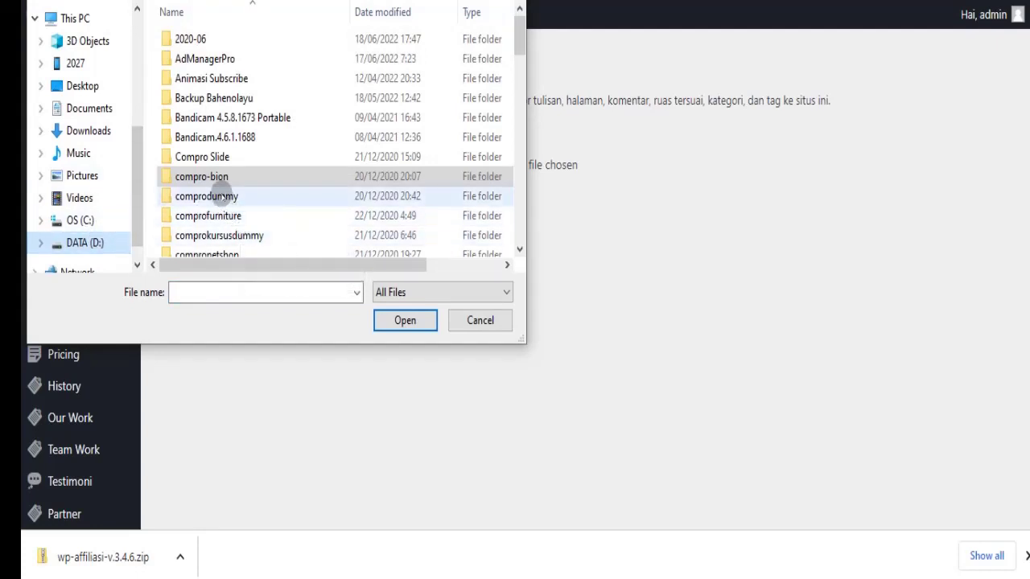
Step: Import compropolitik.xml from the comprodummy folder with file attachments included
click(219, 195)
double_click(218, 195)
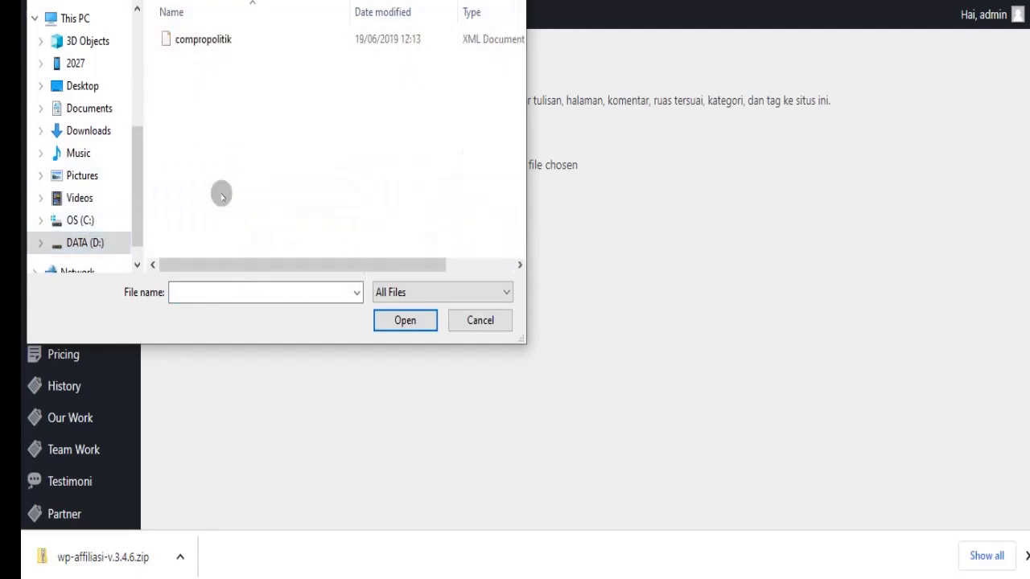
click(211, 39)
click(404, 320)
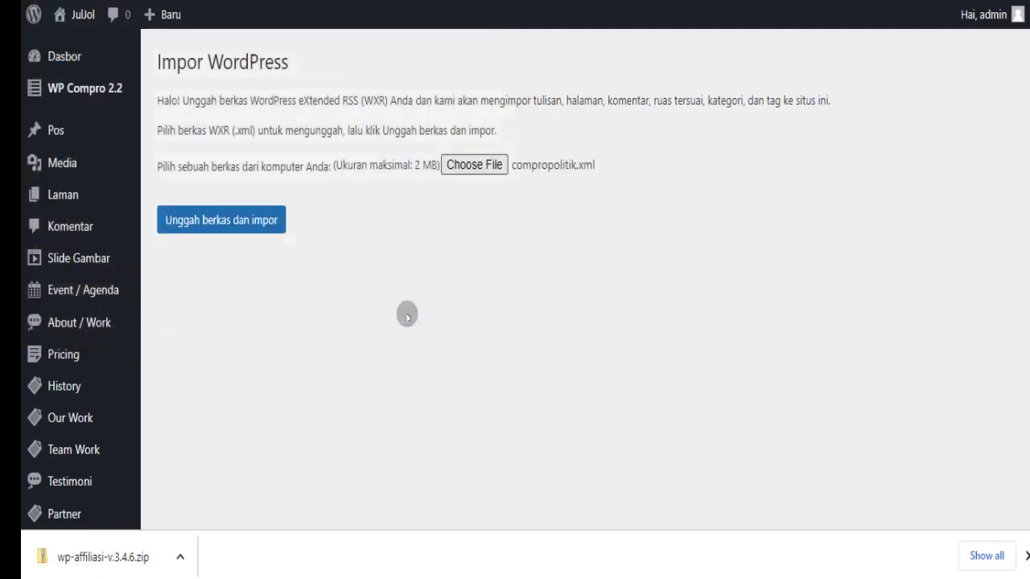
click(239, 227)
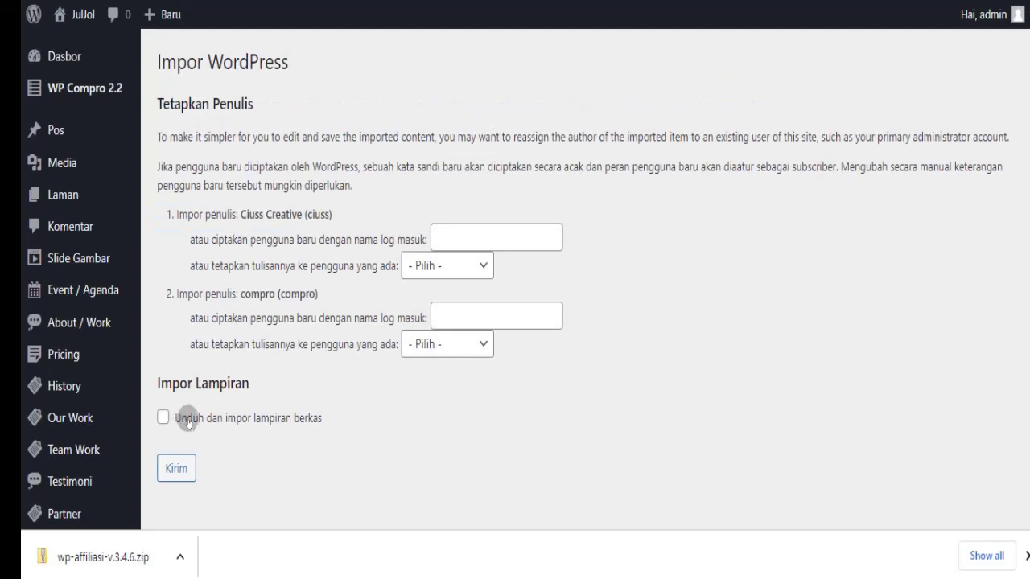
click(187, 421)
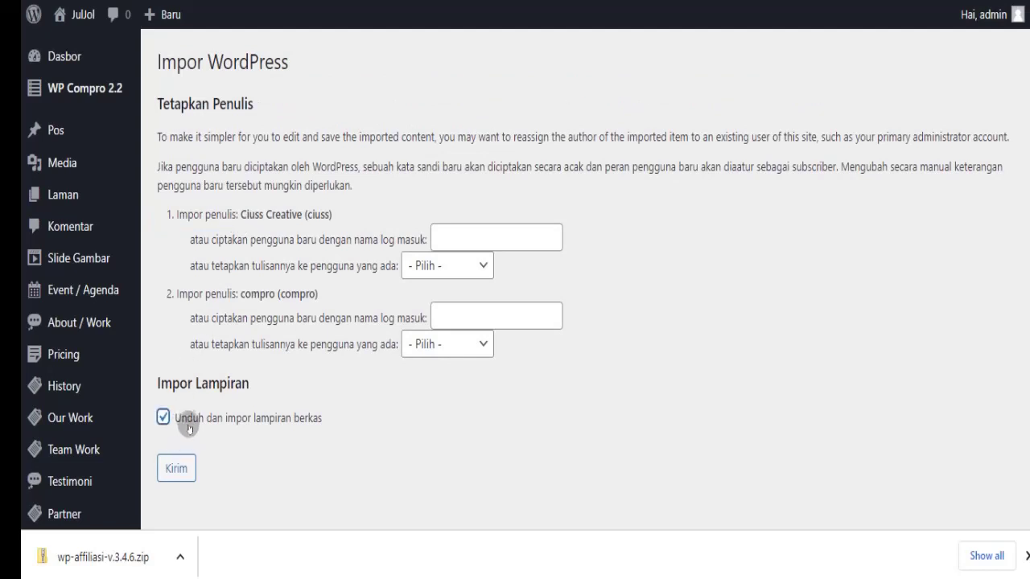
click(179, 465)
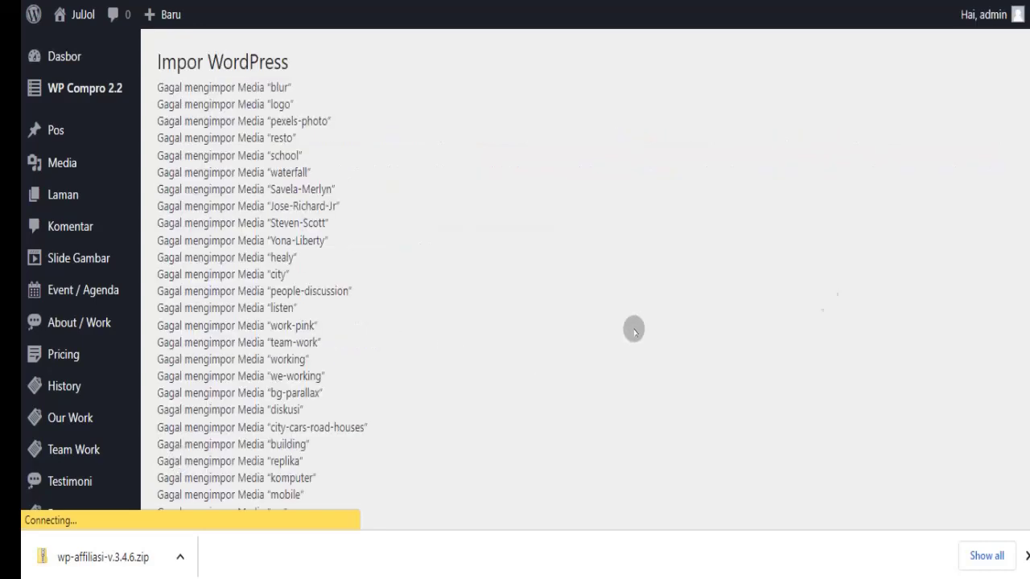
Step: Open the live JulJol site in a new tab to check the imported content, then return
scroll(515, 282, down, 10)
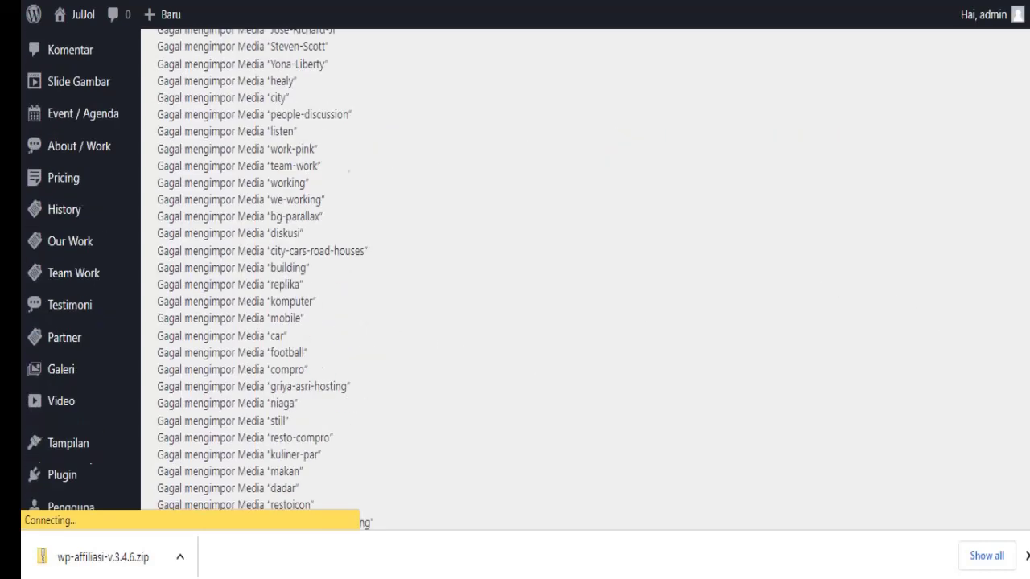
scroll(515, 282, up, 8)
scroll(515, 282, up, 3)
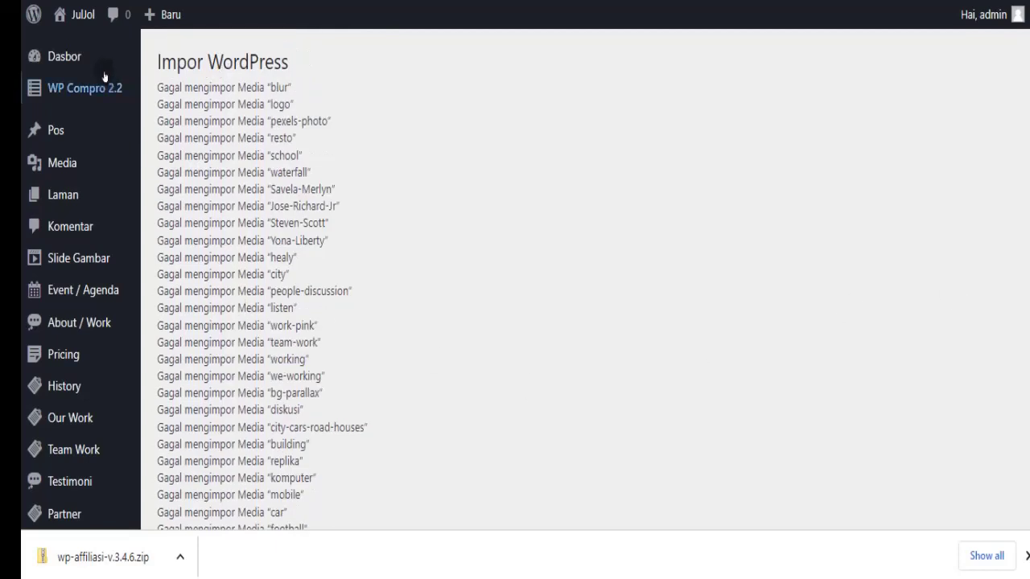
mouse_move(83, 16)
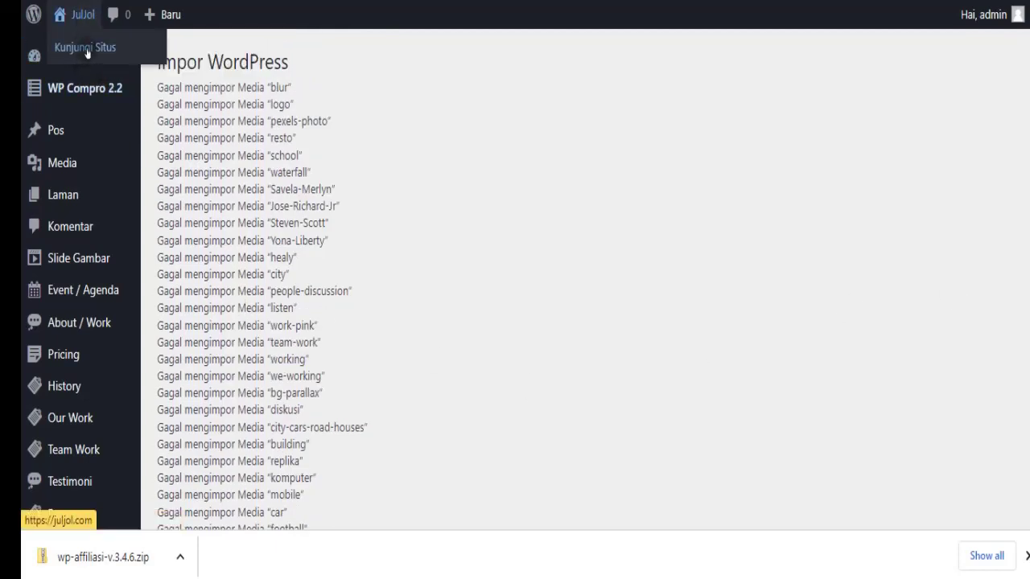
right_click(87, 52)
click(173, 65)
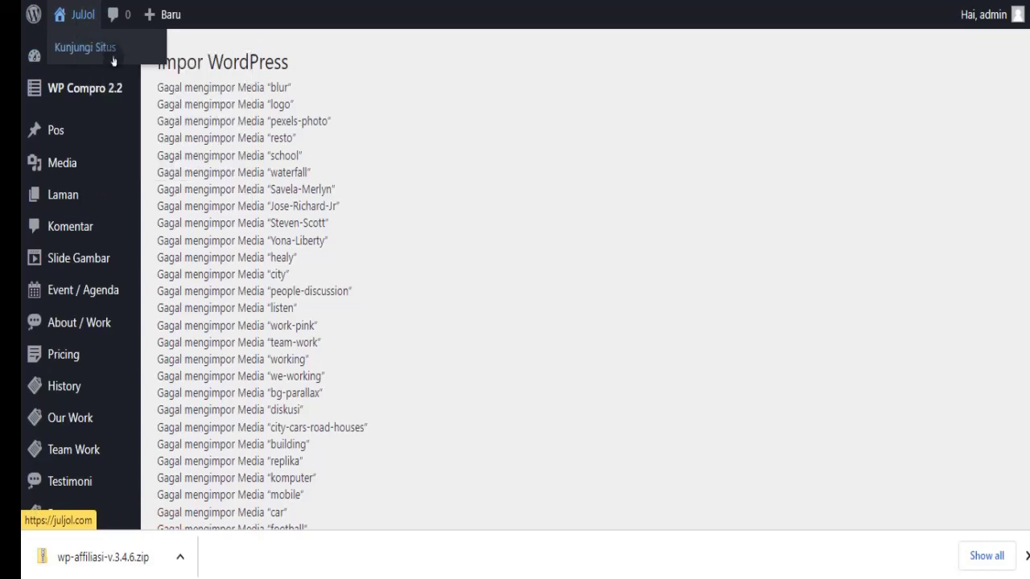
key(ctrl+Tab)
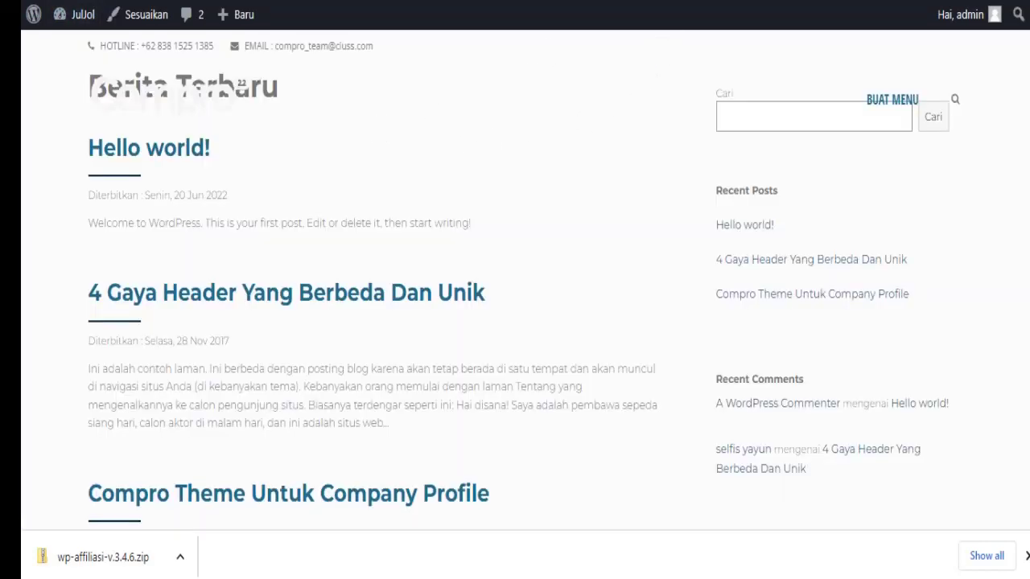
key(ctrl+shift+Tab)
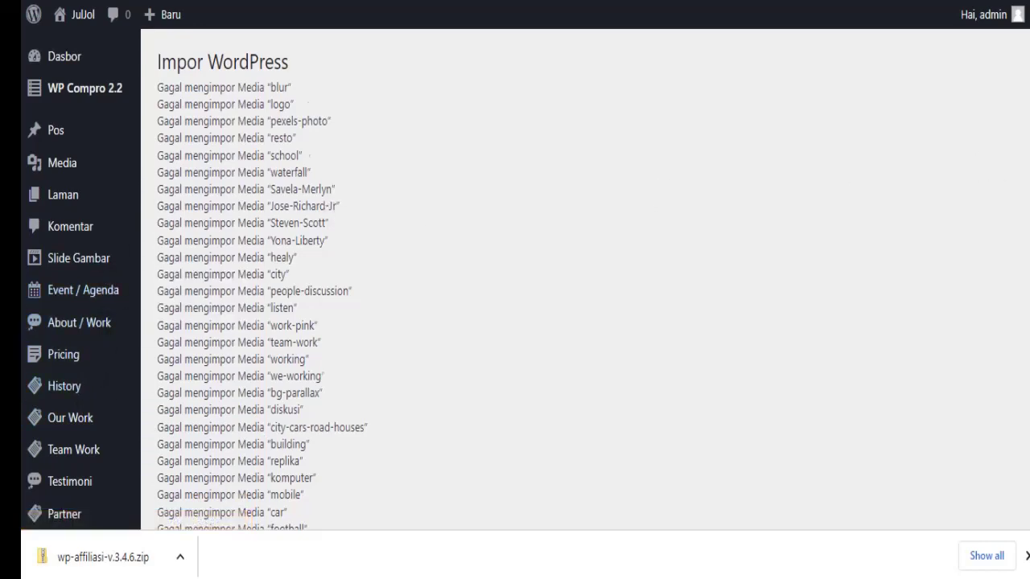
Step: Go to Pengaturan > Membaca
scroll(809, 161, down, 10)
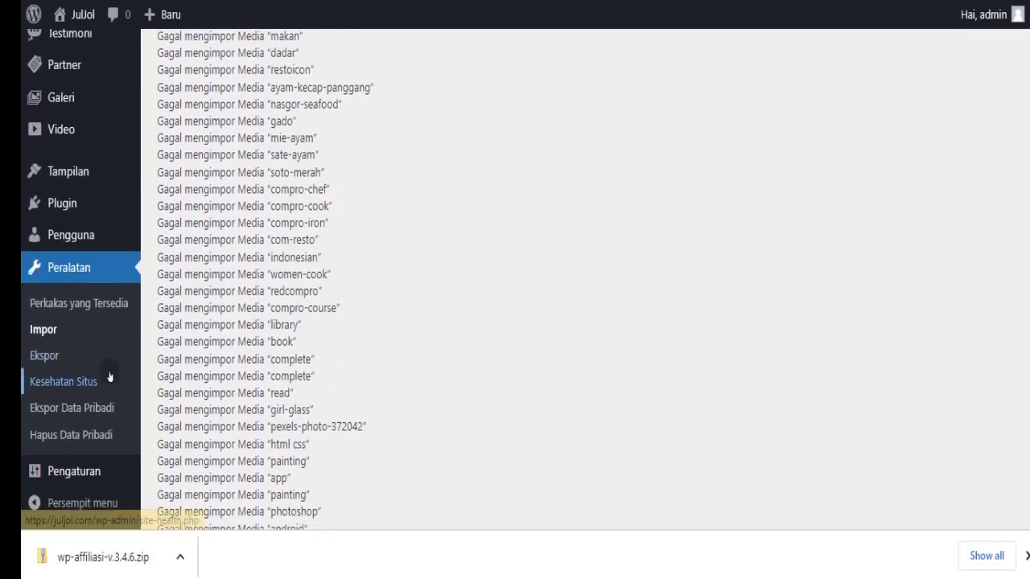
mouse_move(85, 477)
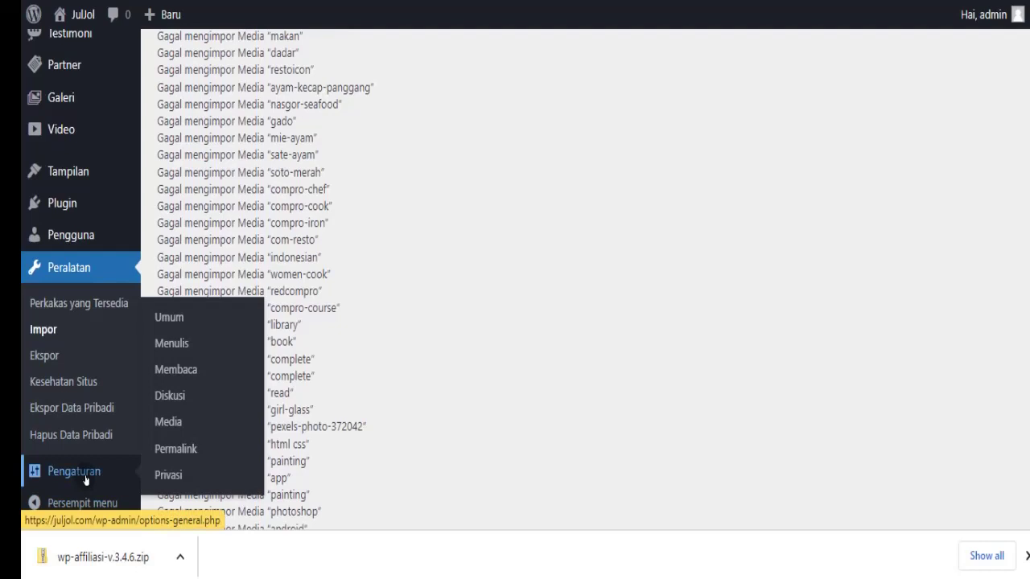
click(192, 371)
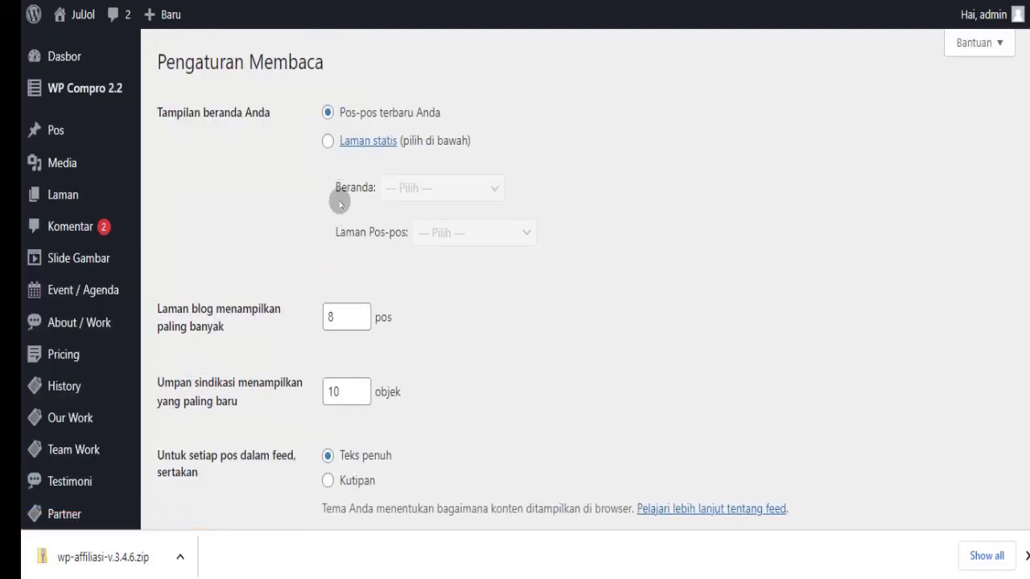
Step: Choose Laman statis with Beranda as the homepage and save the Reading settings
click(328, 137)
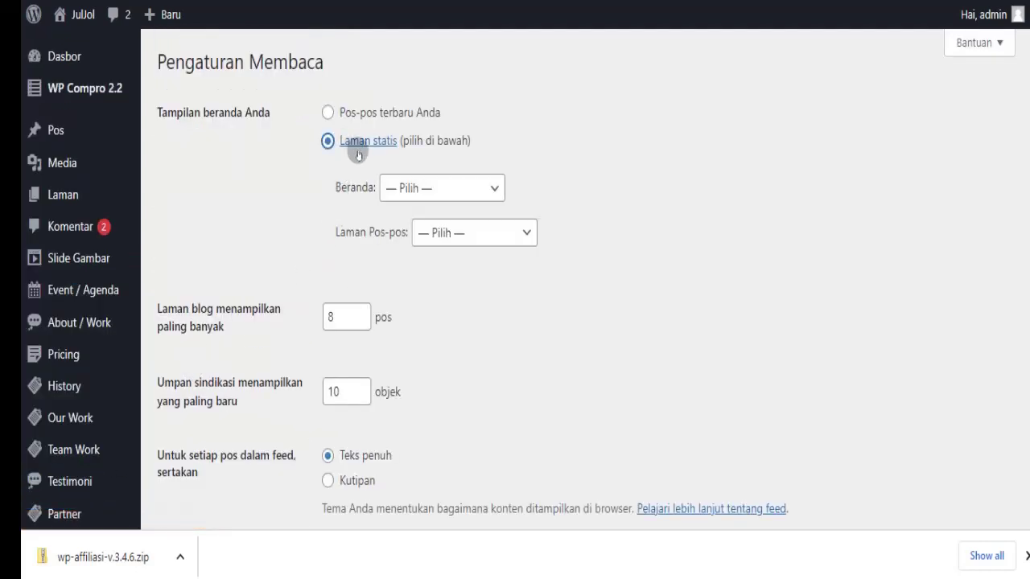
click(414, 188)
click(408, 233)
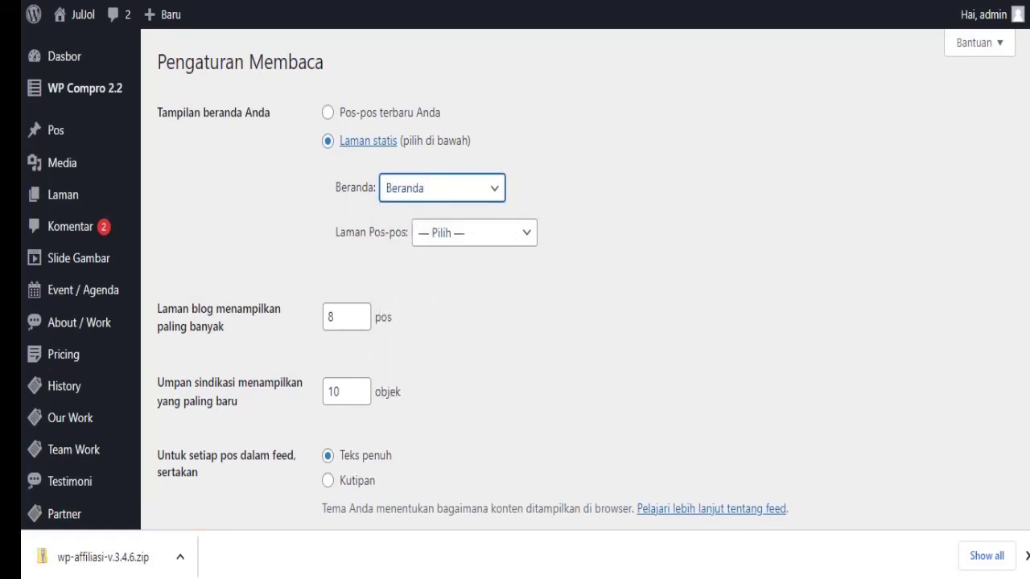
scroll(516, 322, down, 5)
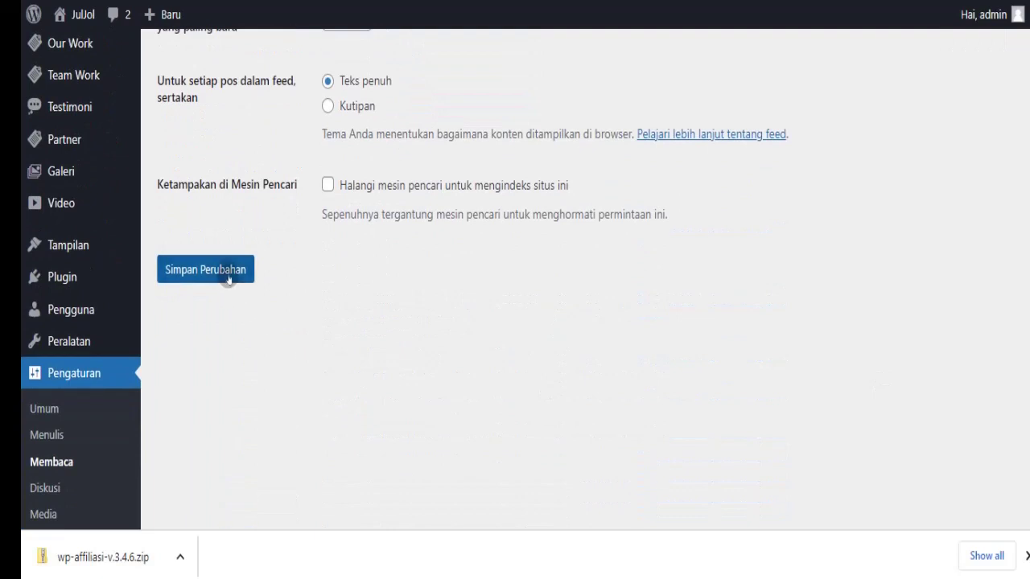
click(228, 276)
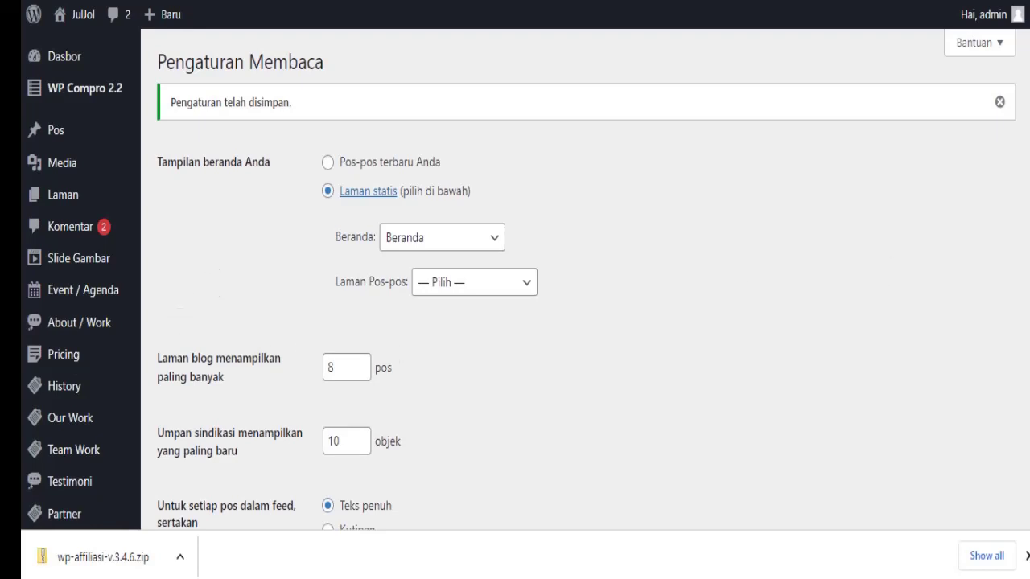
scroll(563, 321, down, 5)
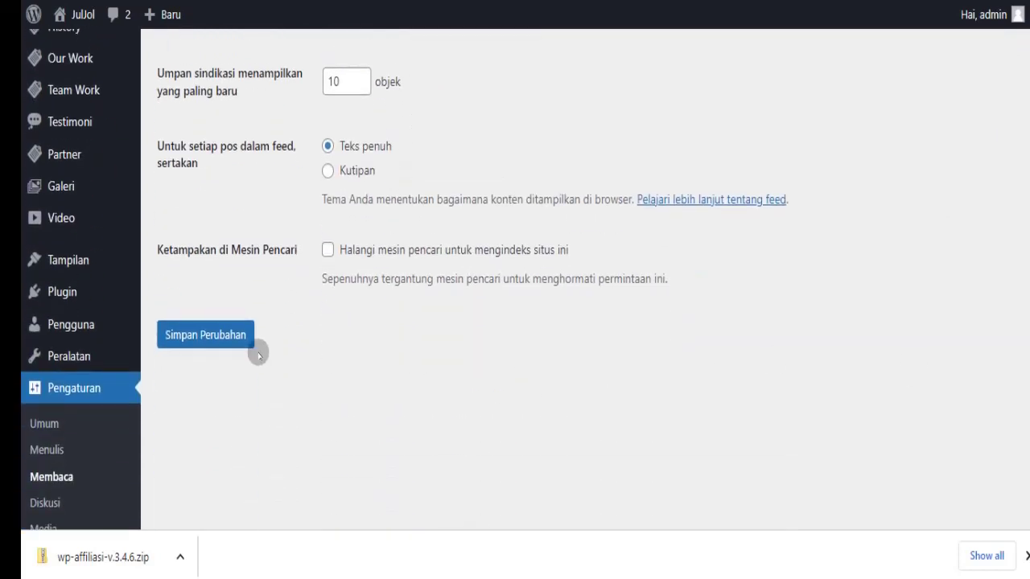
mouse_move(93, 253)
scroll(483, 282, up, 5)
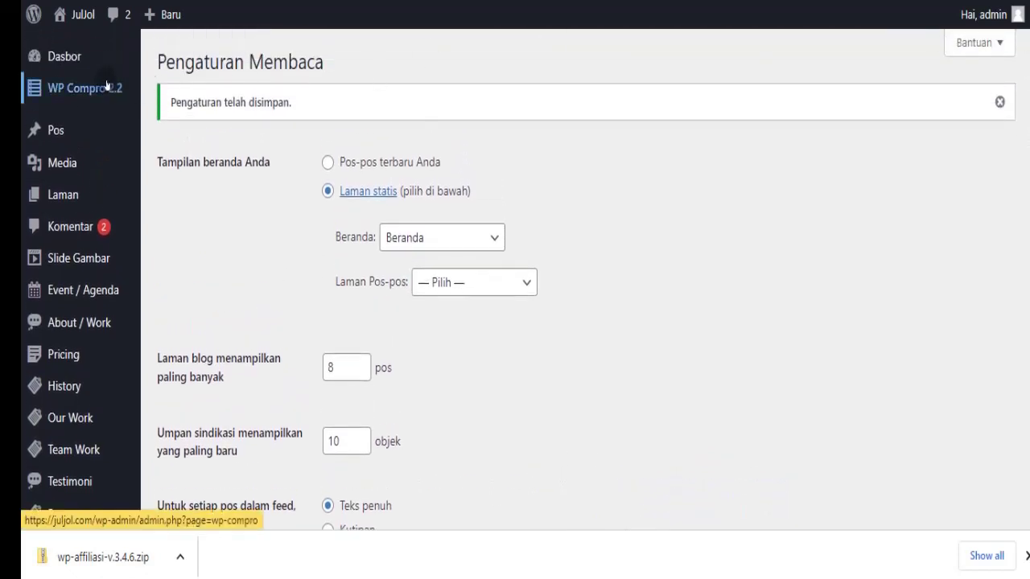
Step: Open the Company Profile settings in the WP Compro dashboard
click(107, 85)
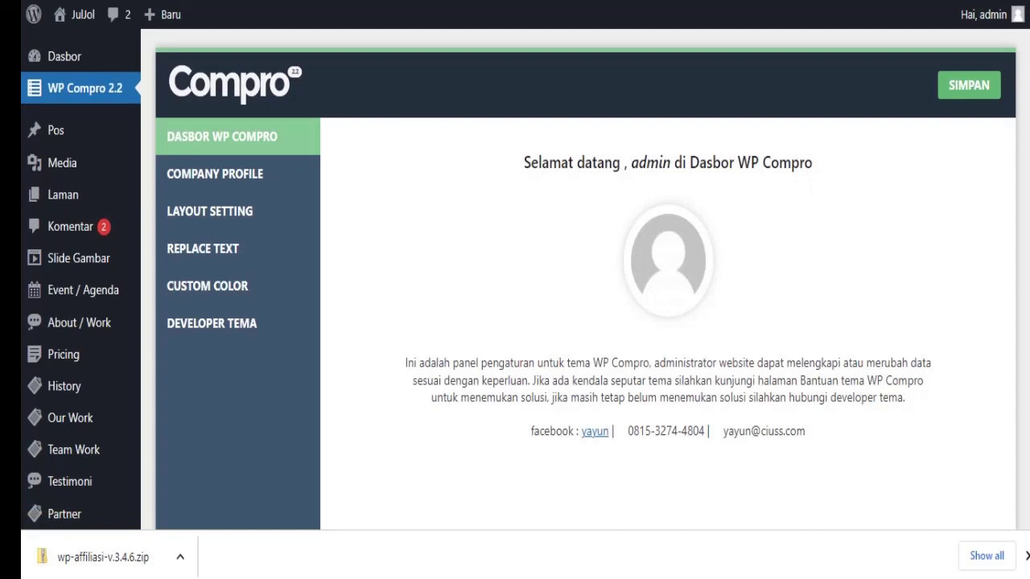
scroll(515, 281, down, 2)
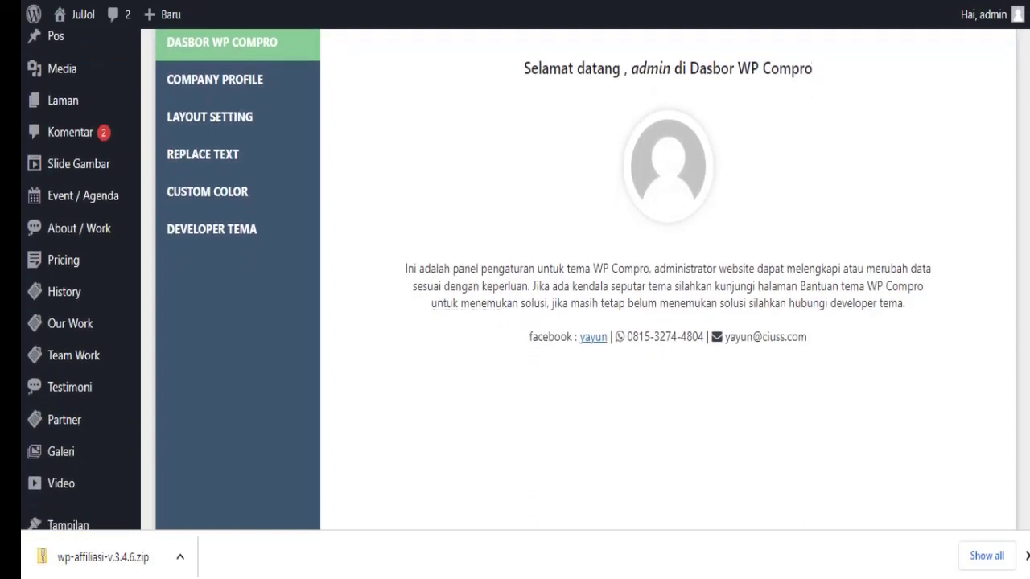
click(223, 40)
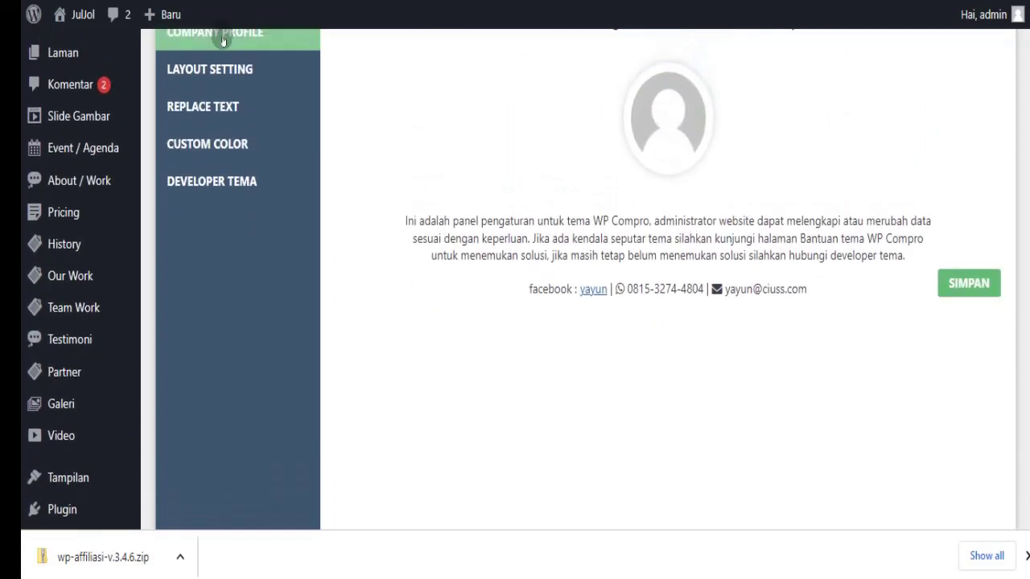
scroll(310, 66, down, 5)
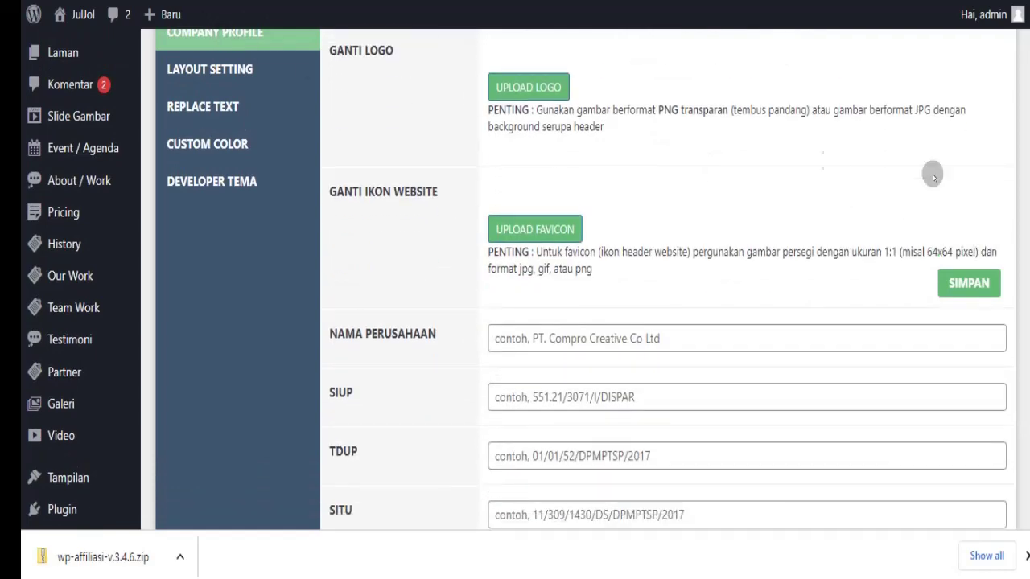
scroll(515, 282, up, 5)
scroll(515, 282, down, 7)
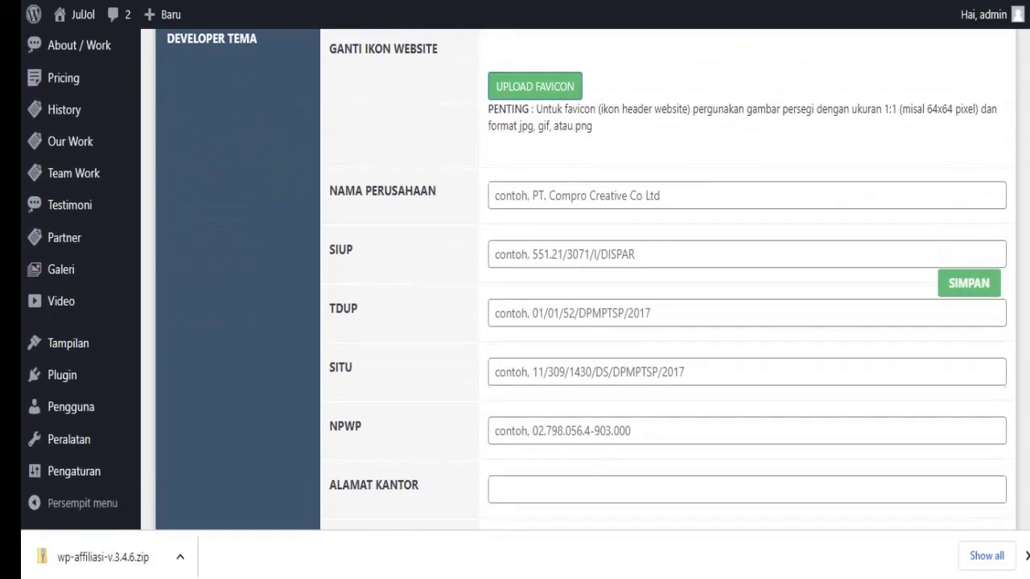
scroll(515, 282, up, 4)
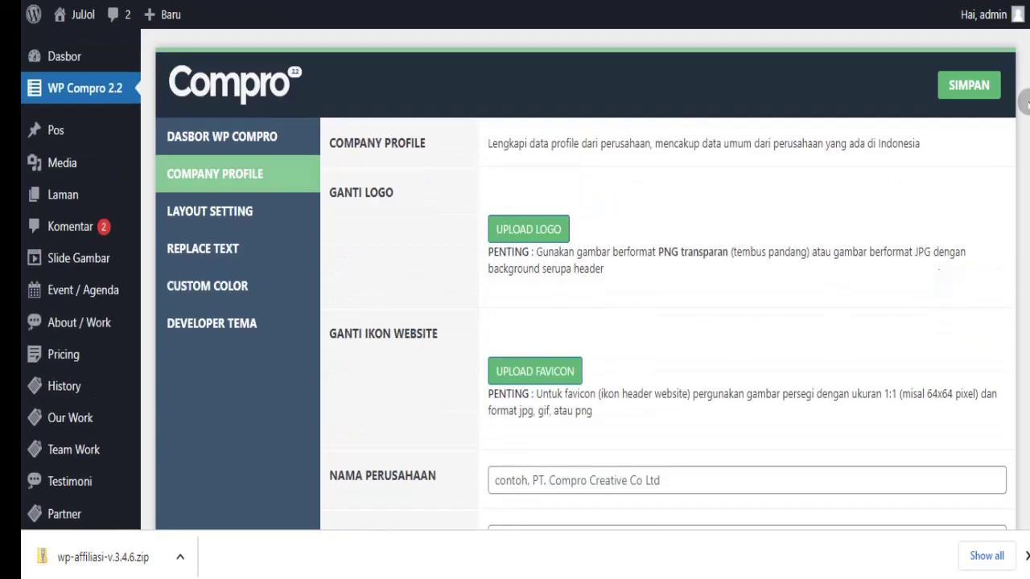
scroll(515, 282, down, 2)
scroll(515, 282, down, 2)
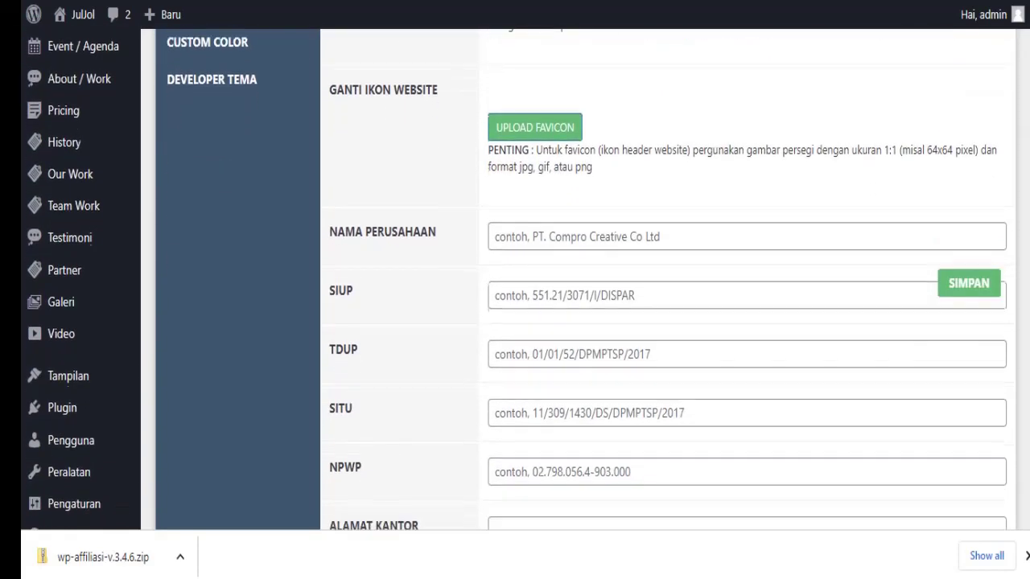
click(725, 239)
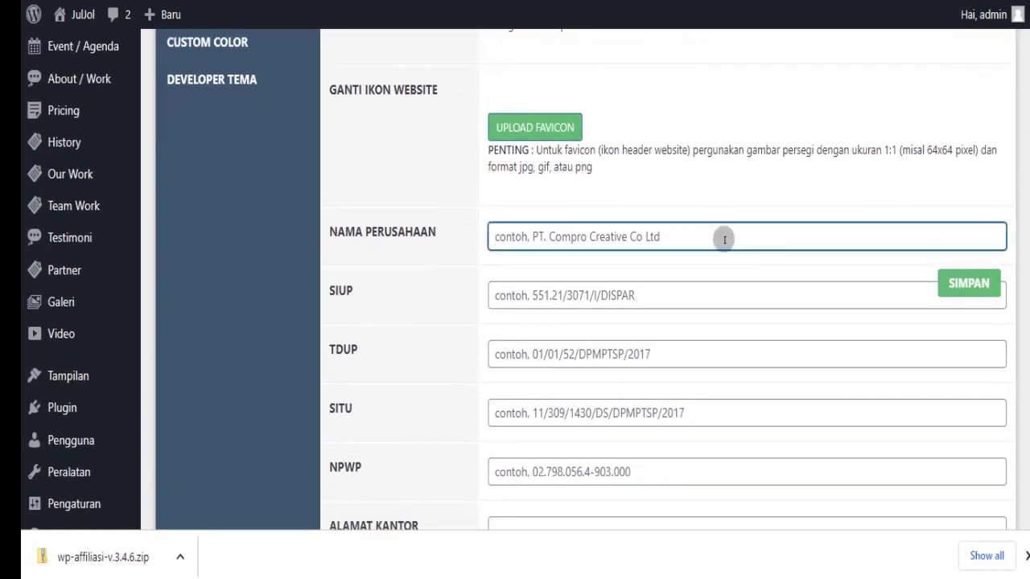
text(J)
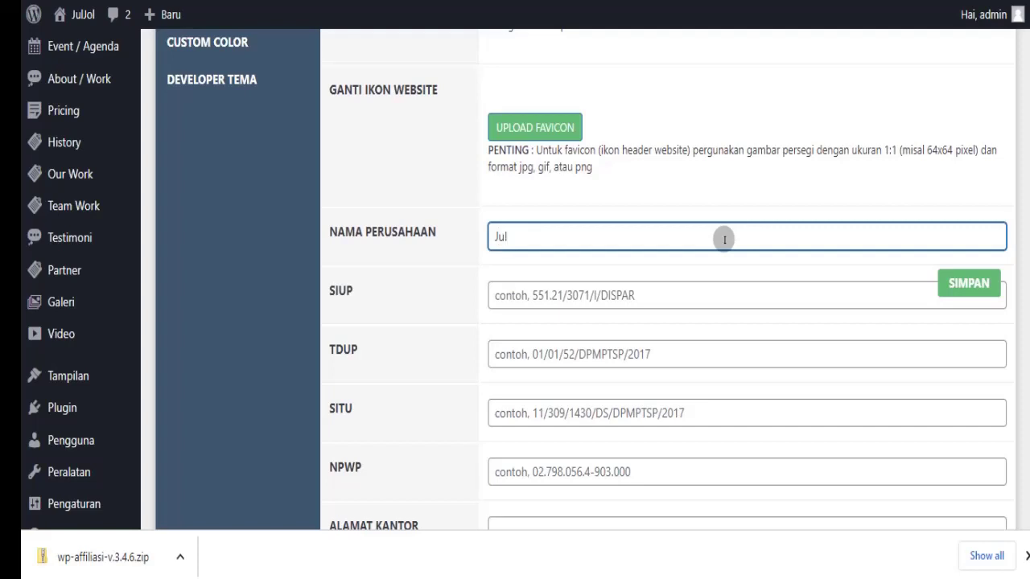
key(BackSpace)
text(www.juljol.com)
click(969, 286)
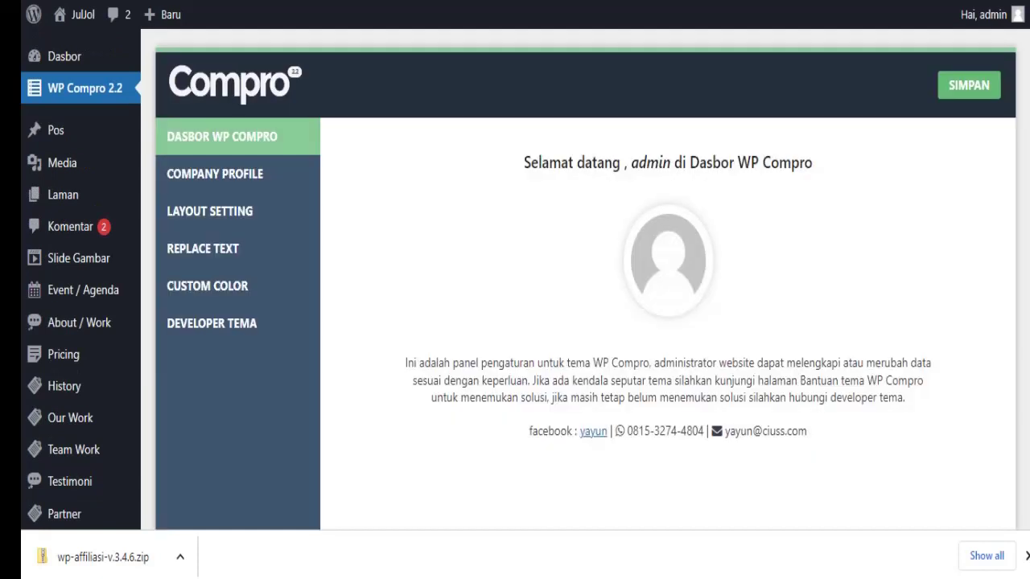
Step: In Layout Setting, choose Full-Width, Header 1, Slider 1 and Slider Bottom Style 1
click(231, 220)
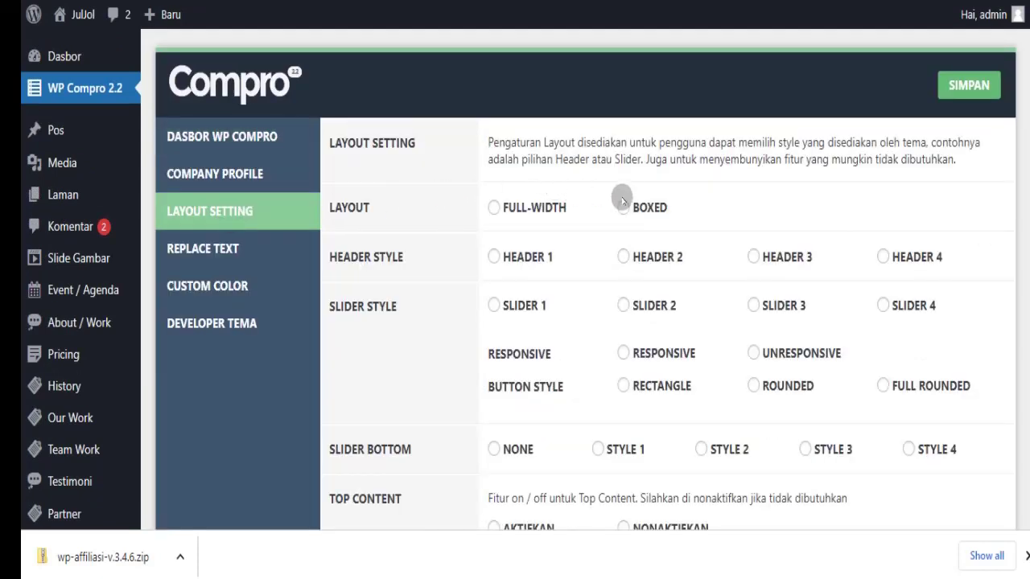
click(493, 207)
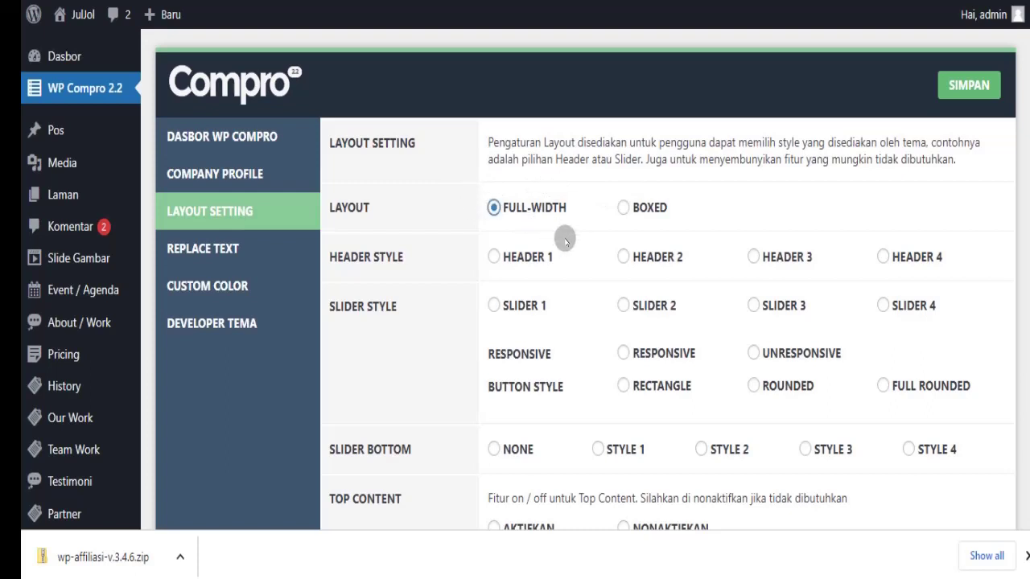
click(493, 256)
click(494, 305)
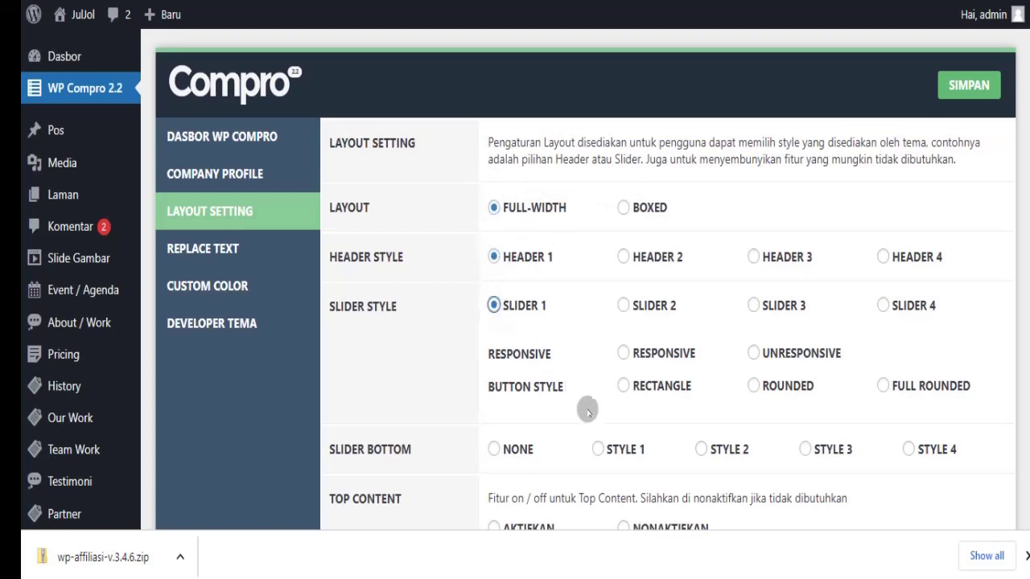
click(597, 450)
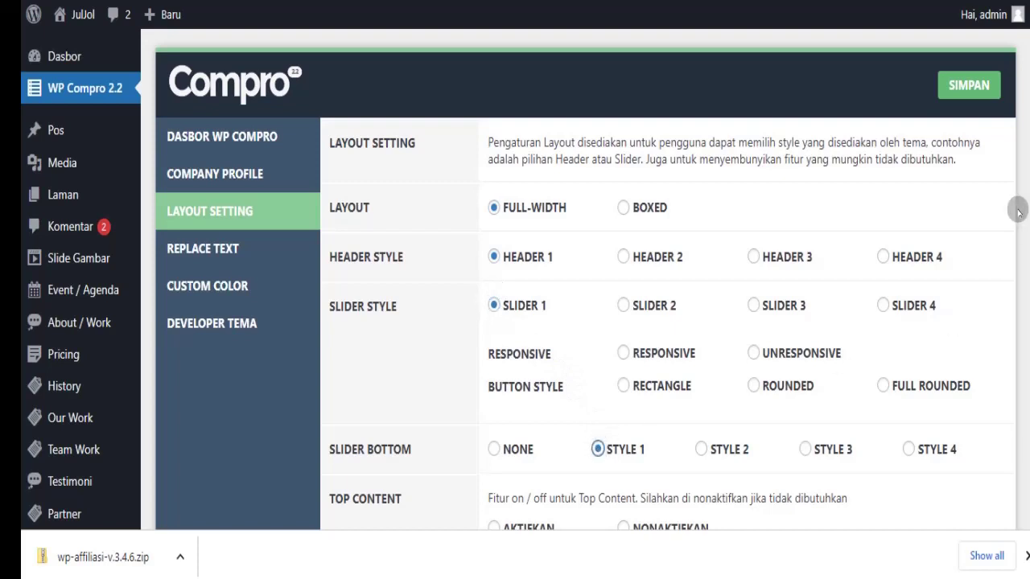
Step: Enable Top Content, About, Parallax Content and Work Style, with the Our Works style set to RISING
scroll(587, 321, down, 3)
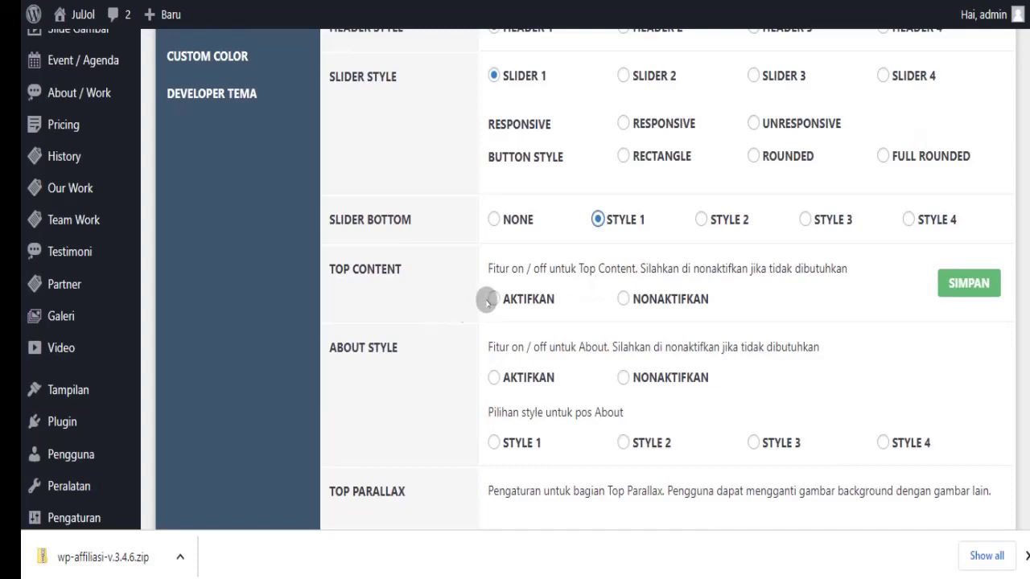
click(493, 300)
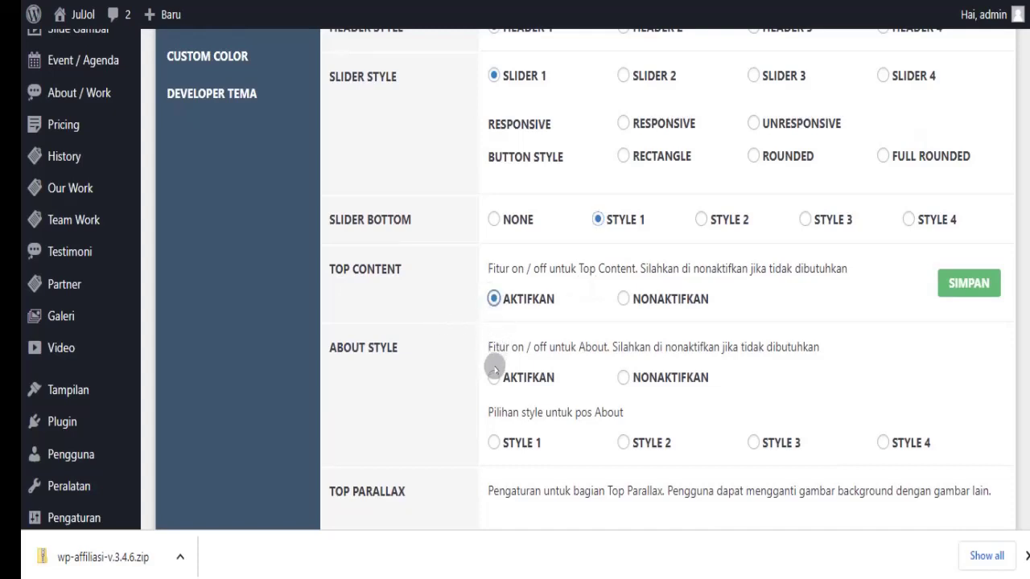
click(494, 378)
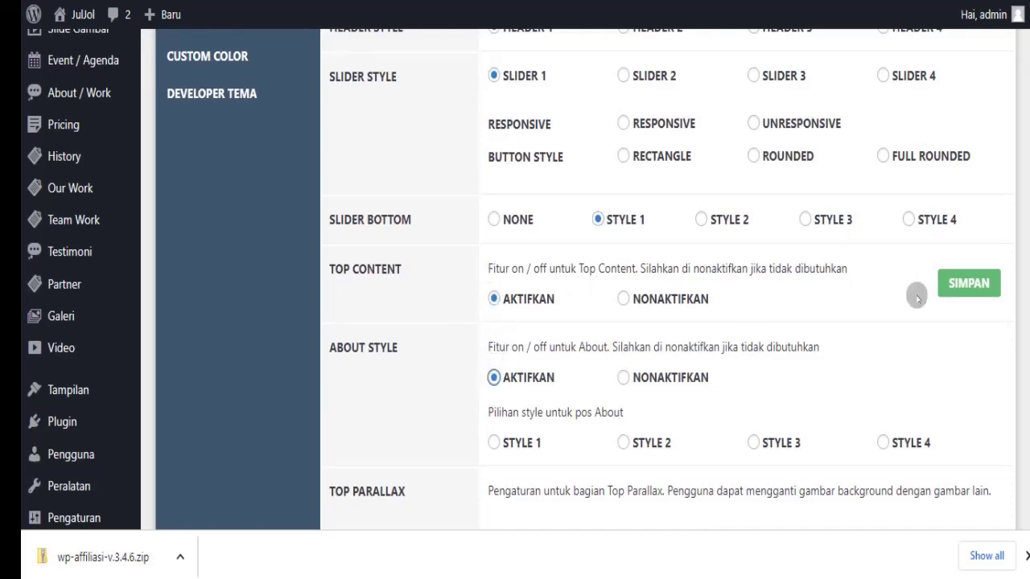
scroll(666, 273, down, 5)
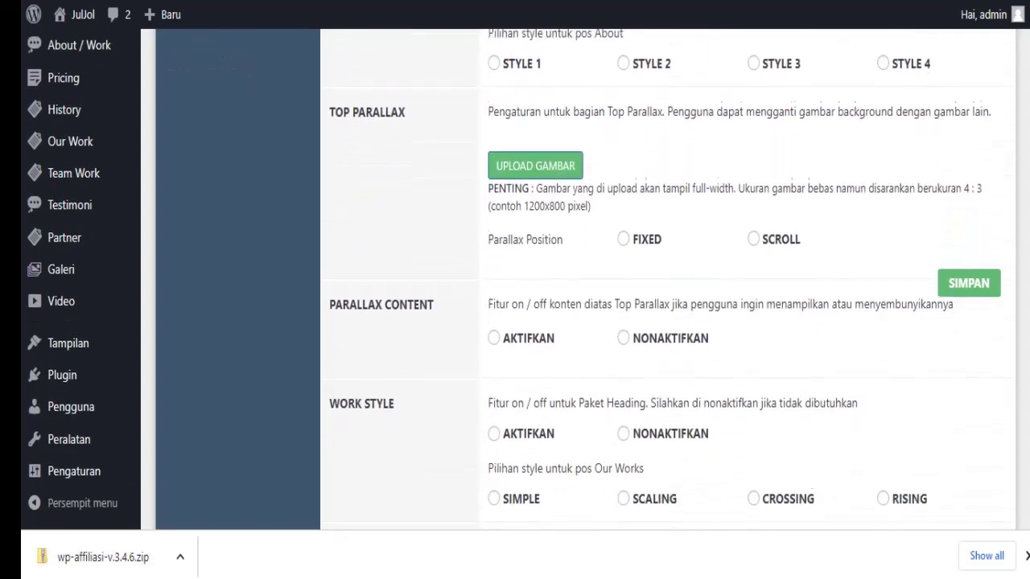
scroll(666, 274, down, 1)
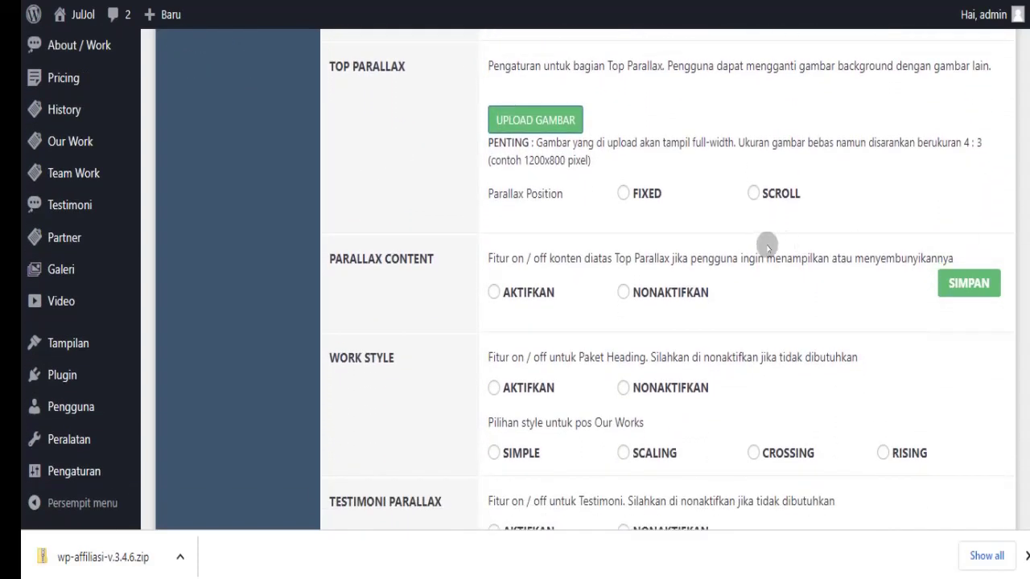
click(494, 292)
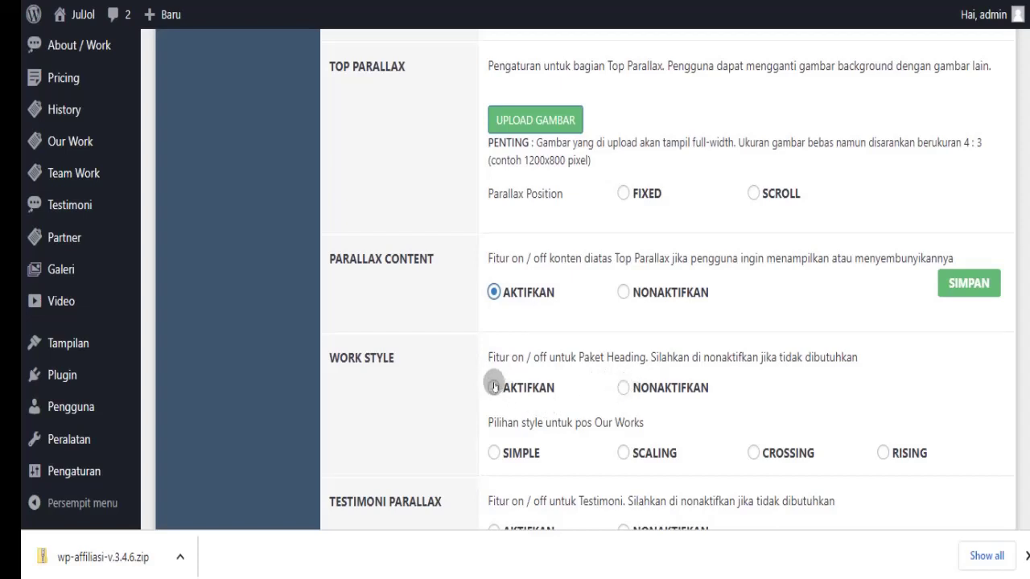
click(494, 387)
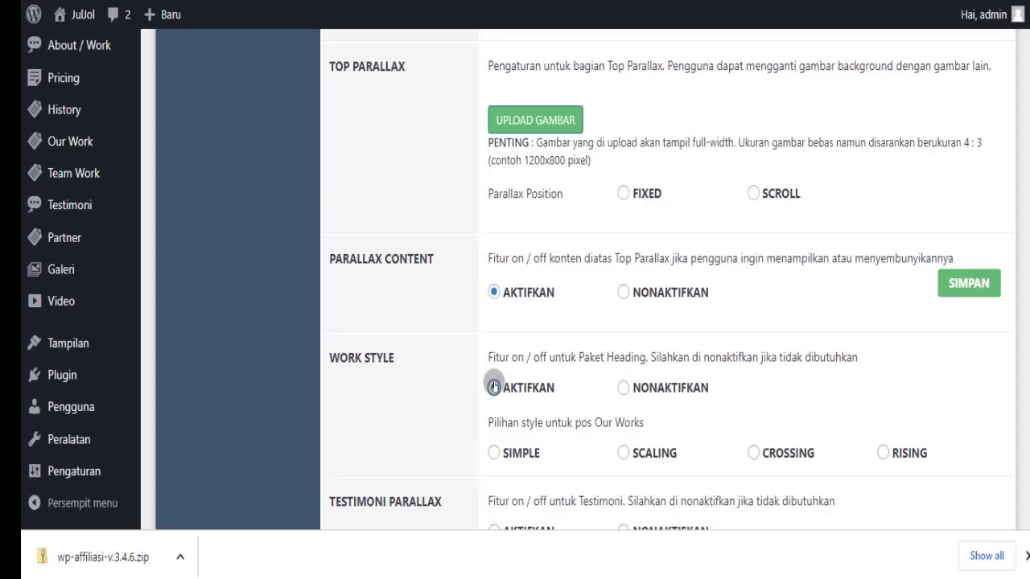
click(494, 453)
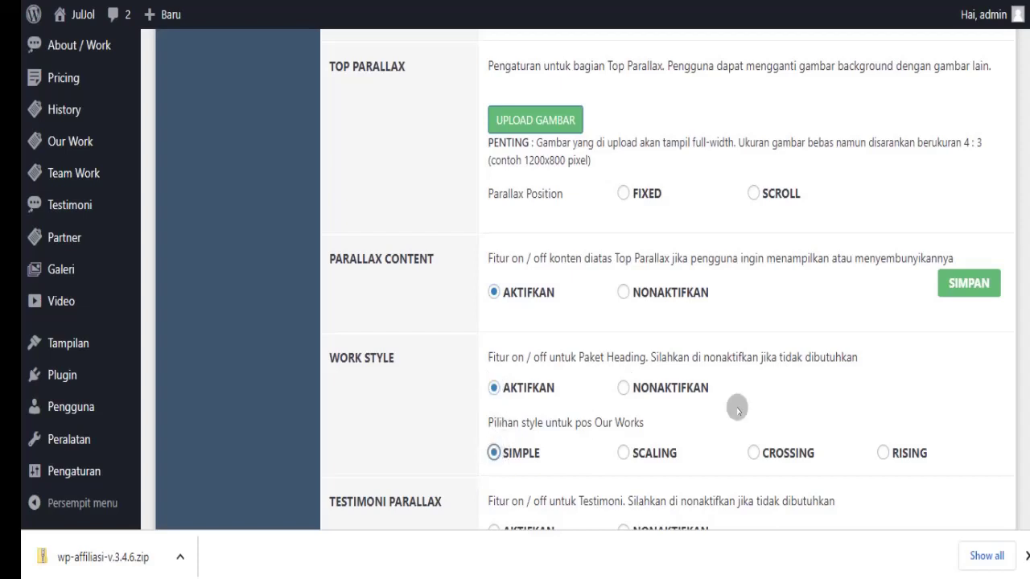
click(883, 454)
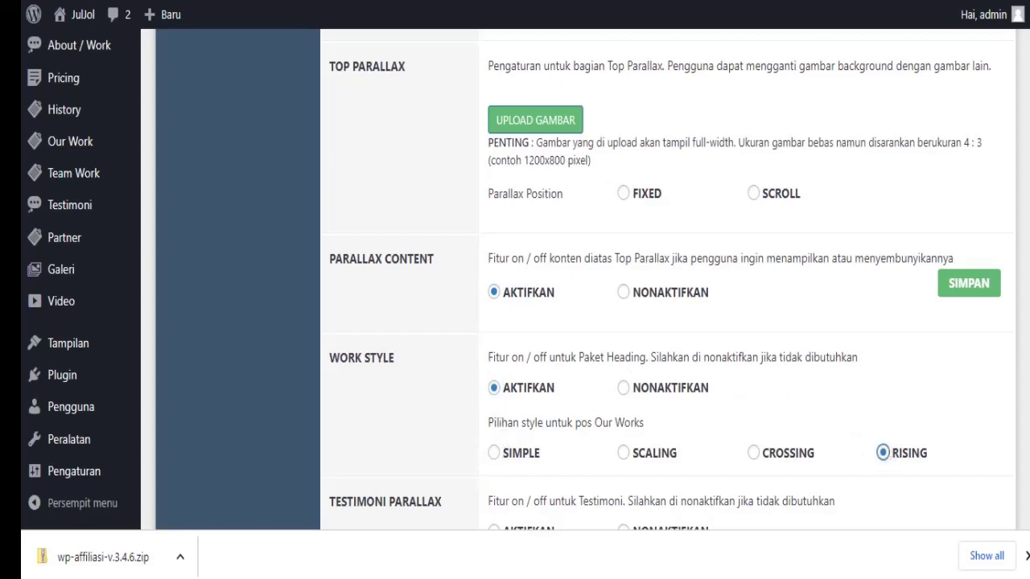
Step: Turn on Testimoni Parallax, Paket Pilihan, Call Us and Partner, turn off Compro Team, and save
scroll(794, 225, down, 3)
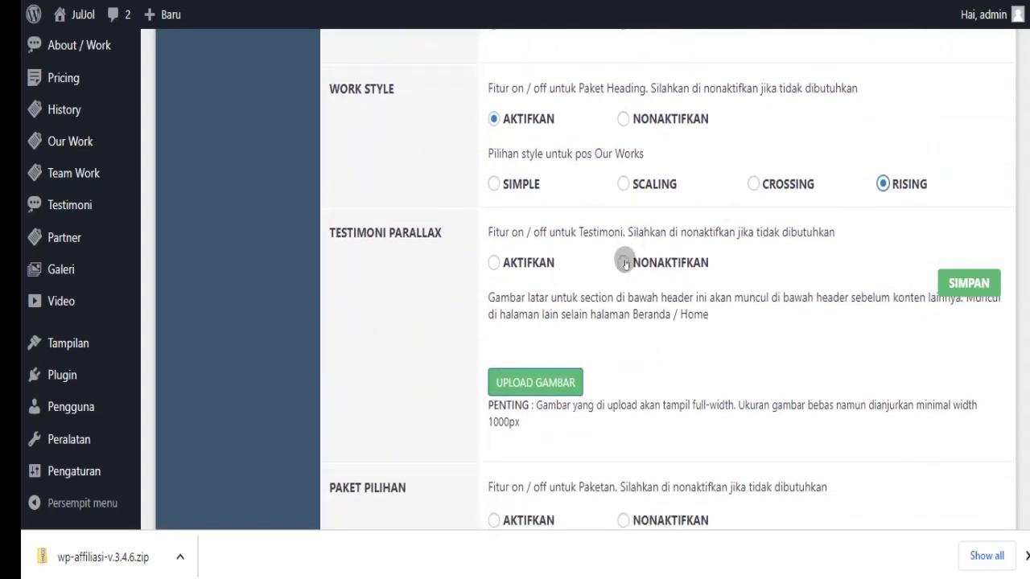
click(494, 265)
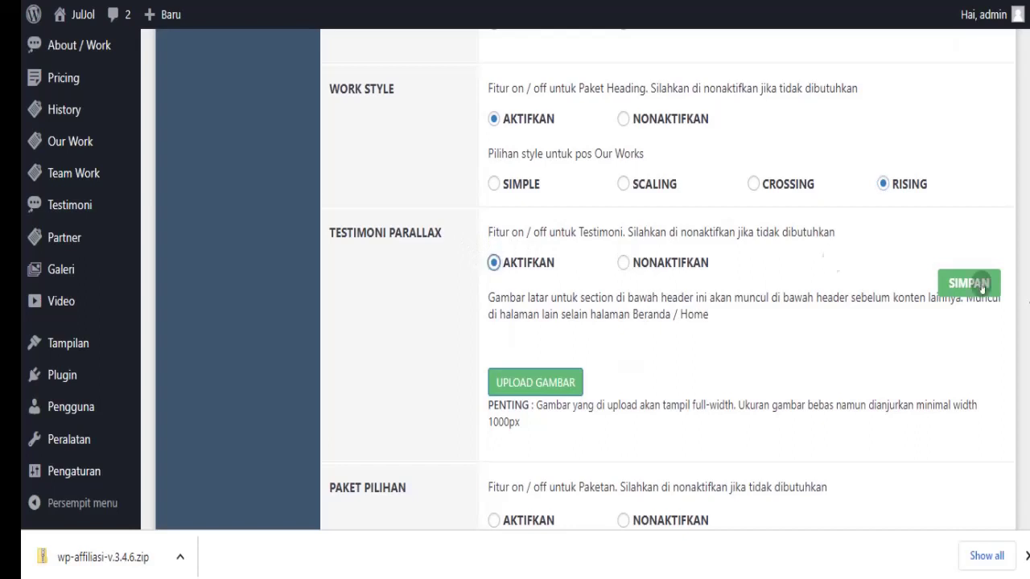
scroll(494, 263, down, 3)
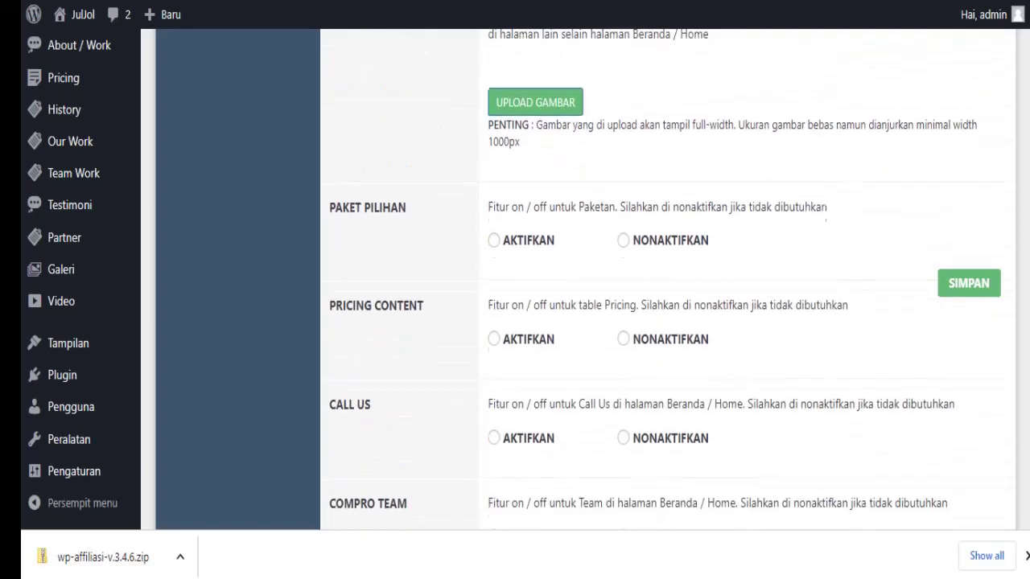
click(494, 252)
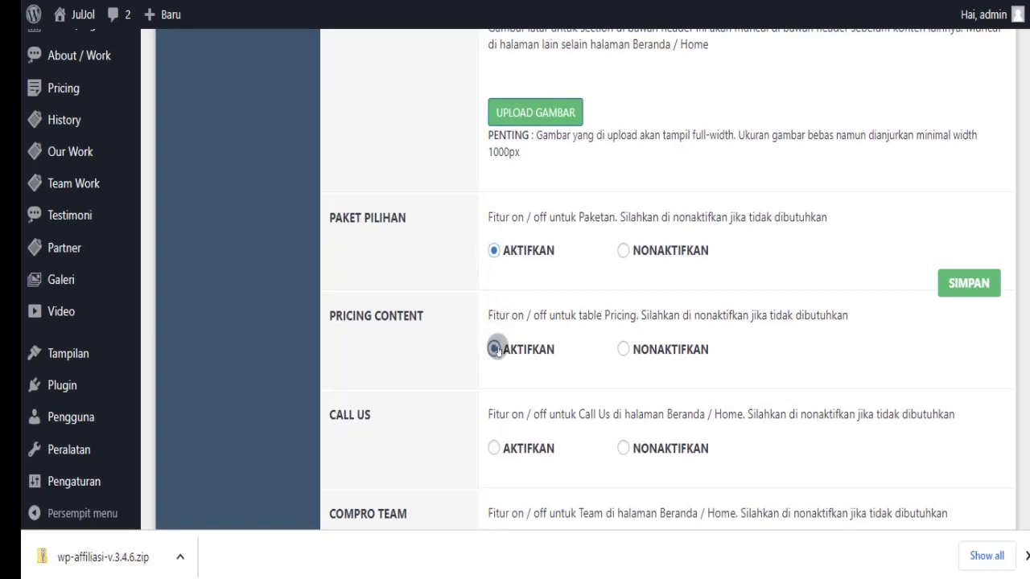
click(493, 448)
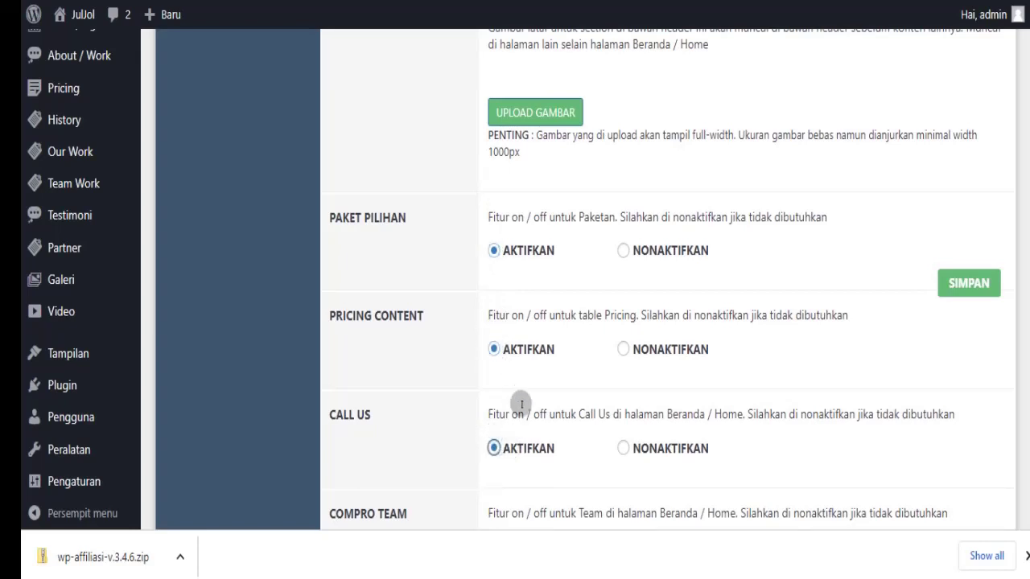
scroll(686, 283, down, 3)
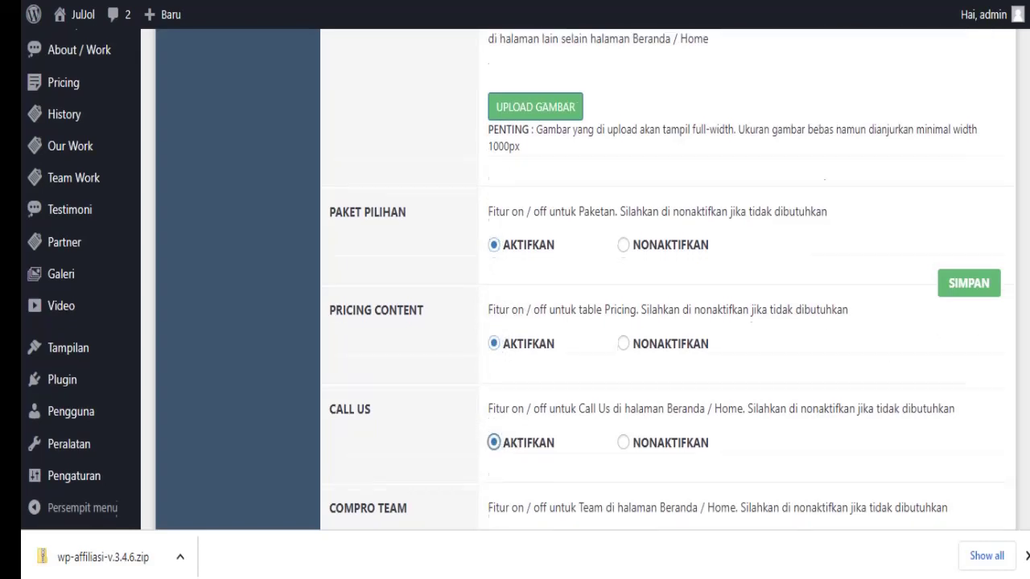
click(622, 258)
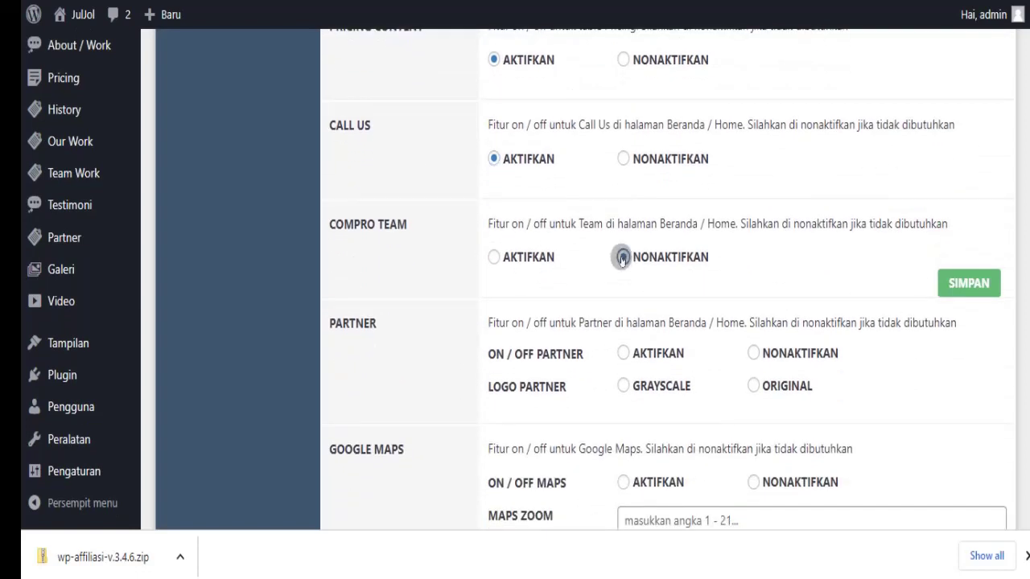
click(627, 355)
click(970, 284)
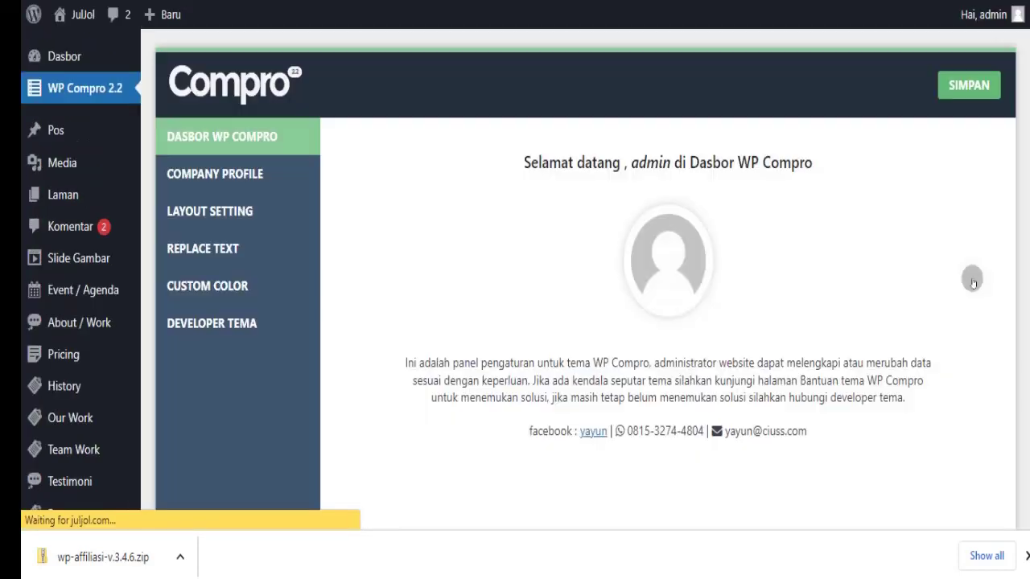
Step: Set Footer Widget to OFF HOMEPAGE and Google Maps to NONAKTIFKAN, then save the layout
click(239, 204)
scroll(586, 282, down, 15)
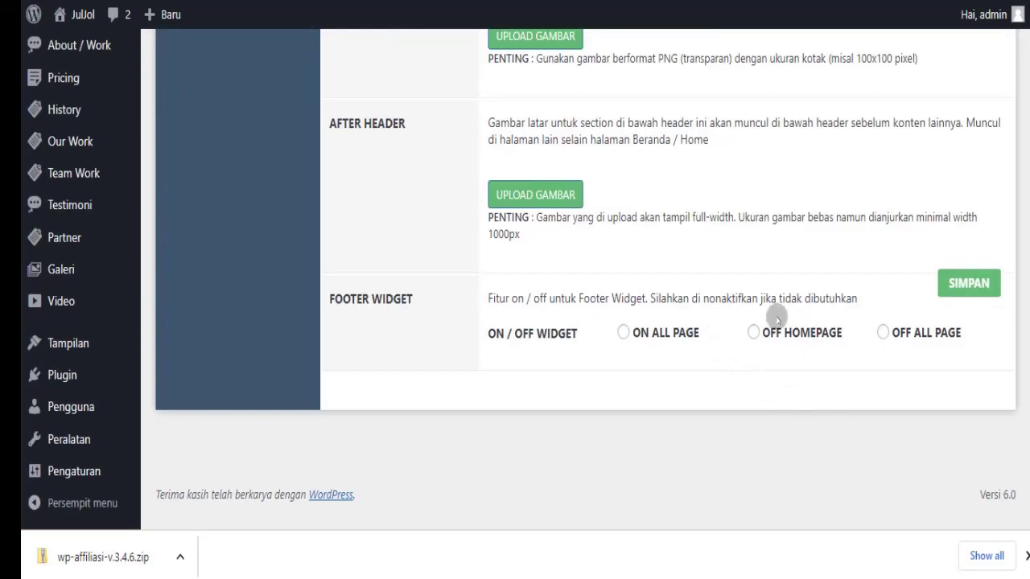
click(753, 332)
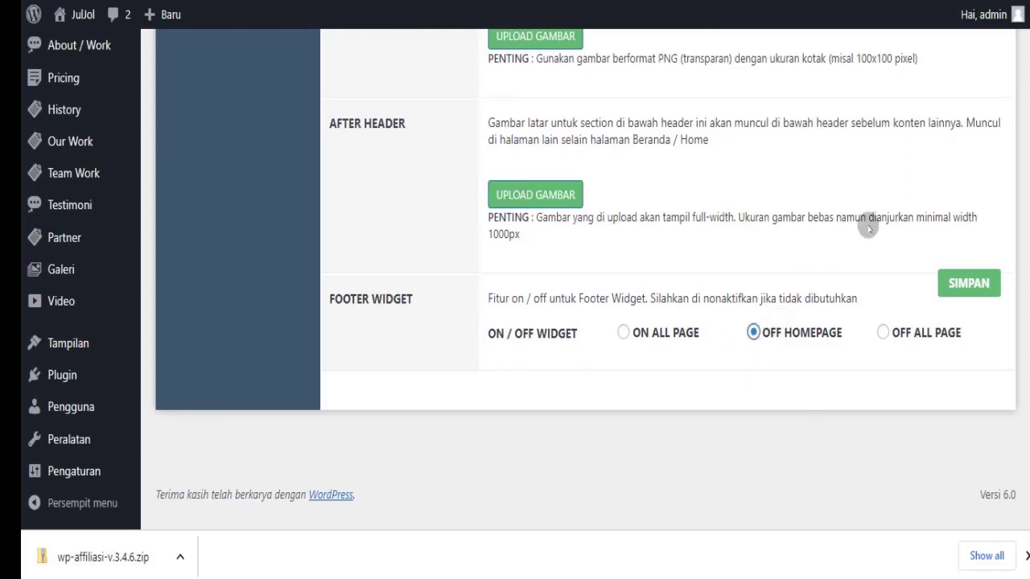
scroll(585, 282, up, 6)
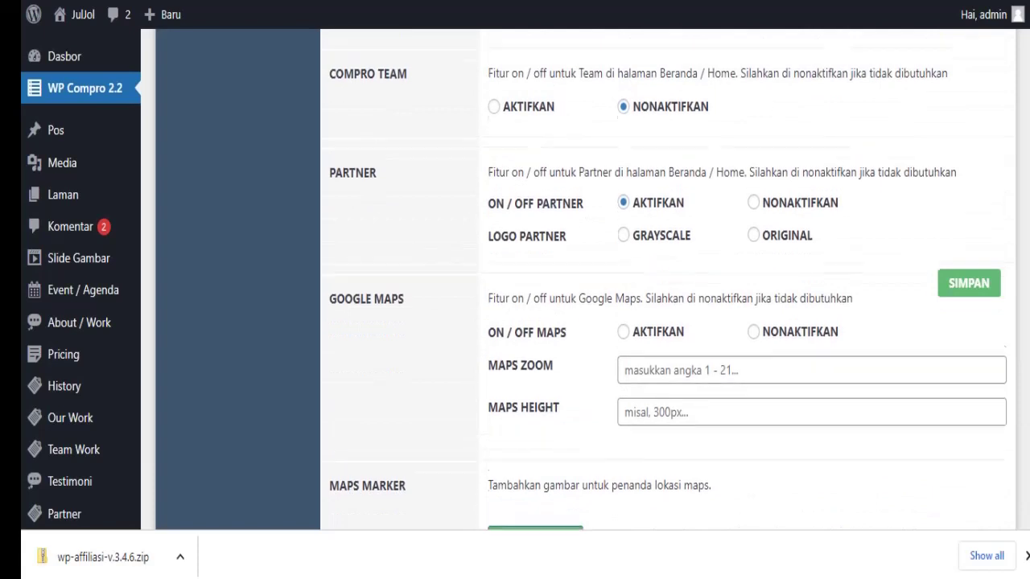
scroll(671, 281, up, 1)
click(753, 368)
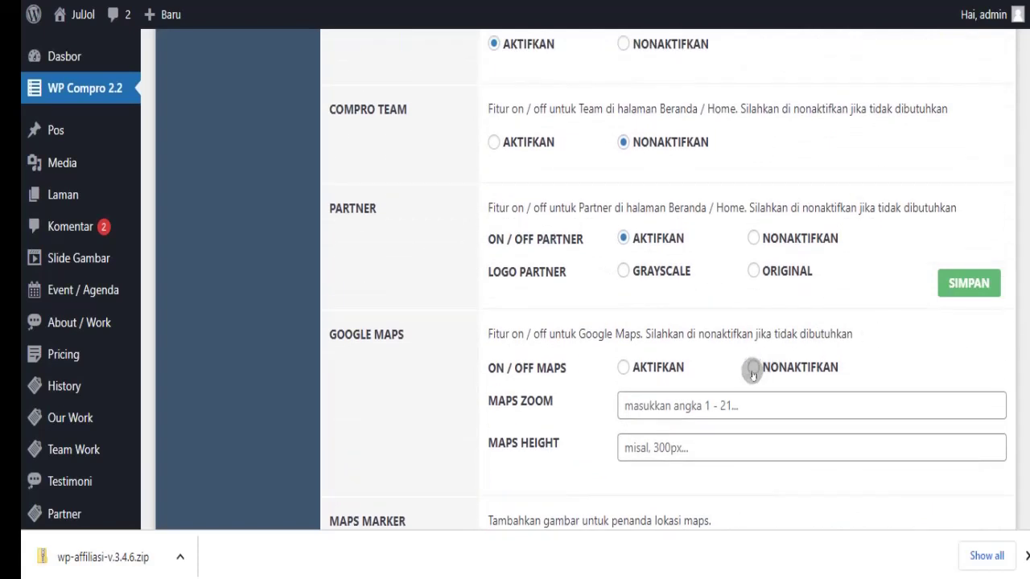
click(960, 284)
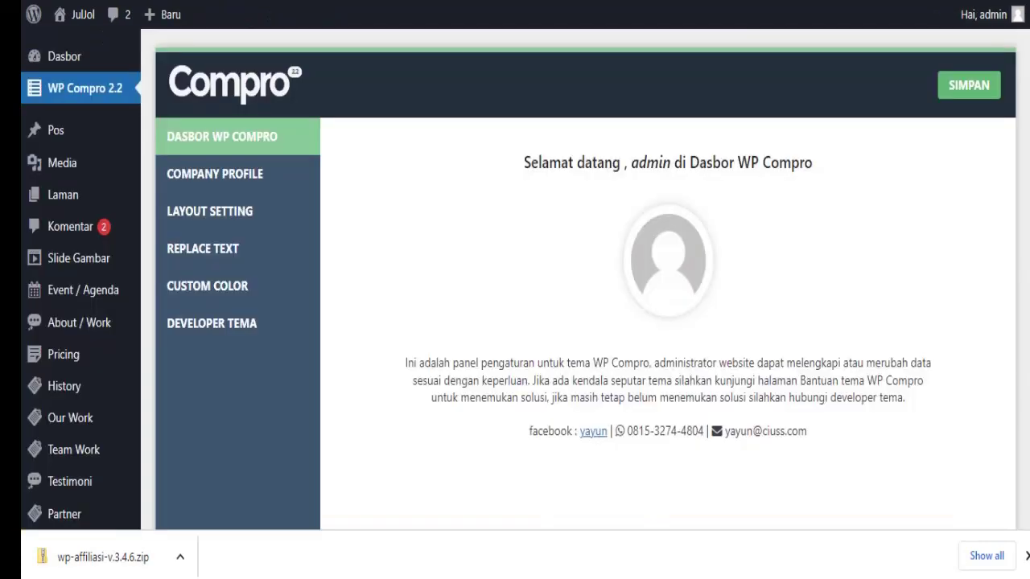
Step: From the dashboard, go to Plugin > Tambah Baru to add a new plugin
click(64, 56)
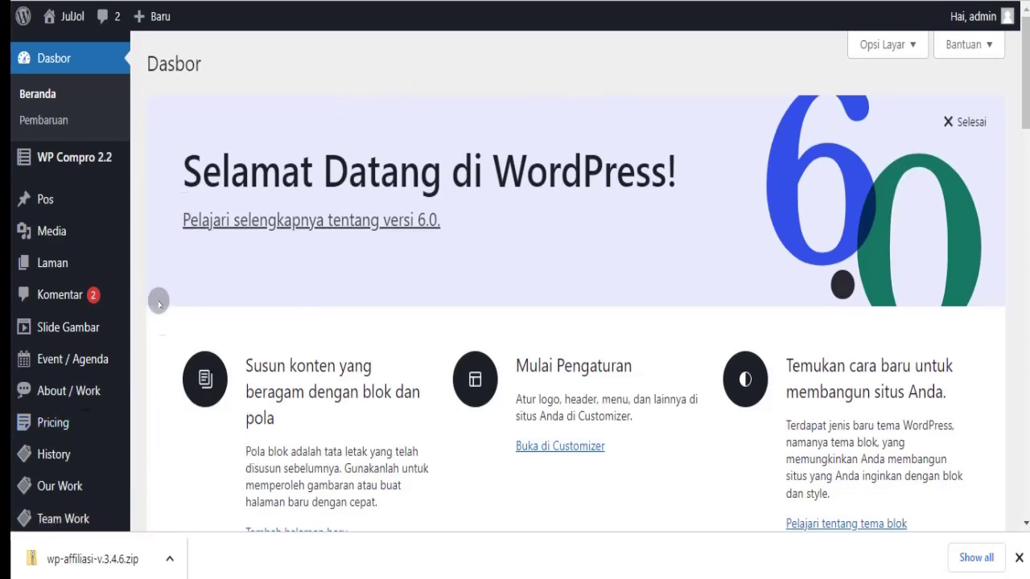
drag(1025, 75, 1025, 142)
mouse_move(76, 383)
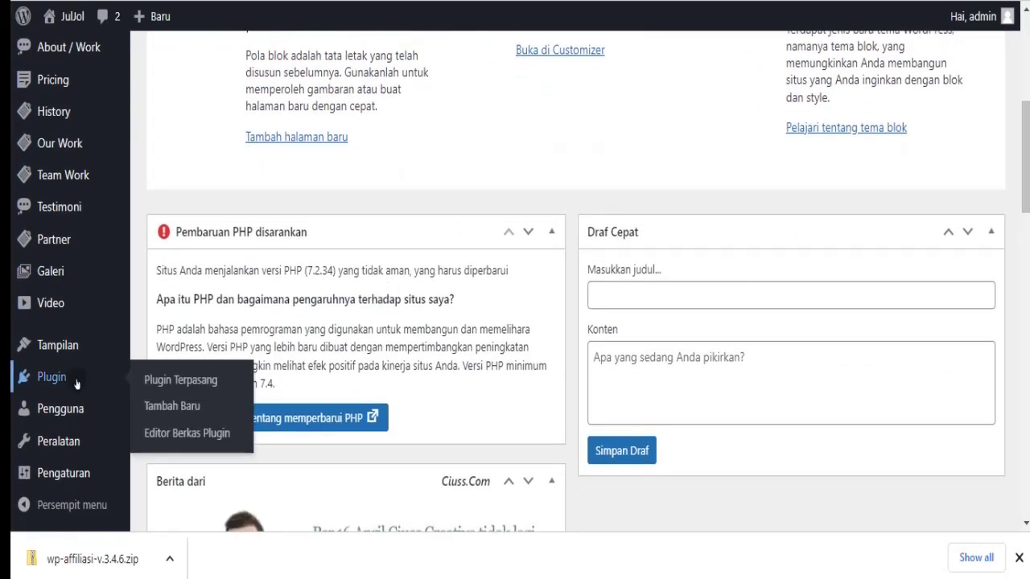
click(166, 408)
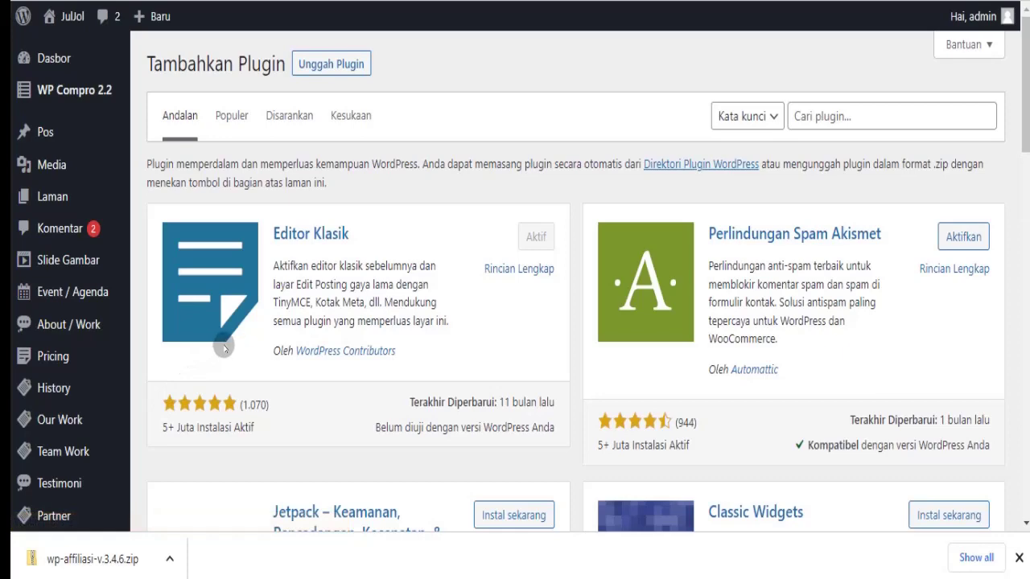
Step: Upload the wp-affiliasi zip from Downloads/wp-affiliasi-v.3.4.6 and install it
click(356, 63)
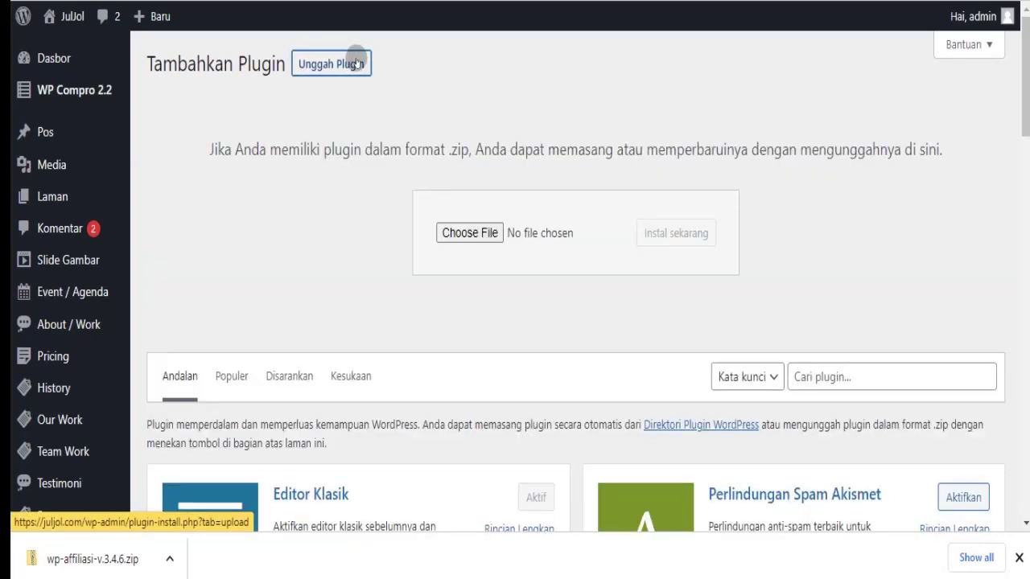
click(451, 233)
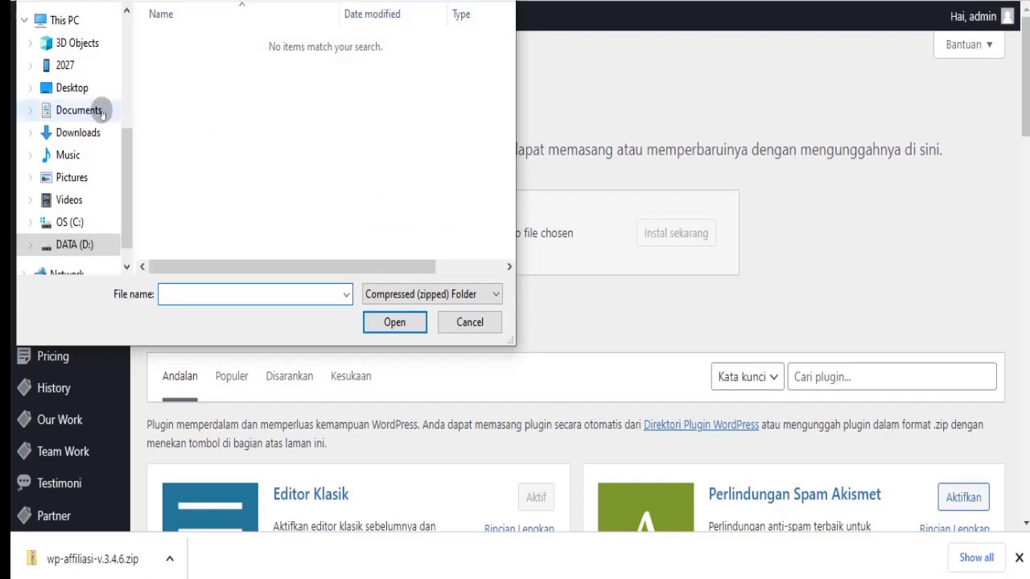
click(84, 132)
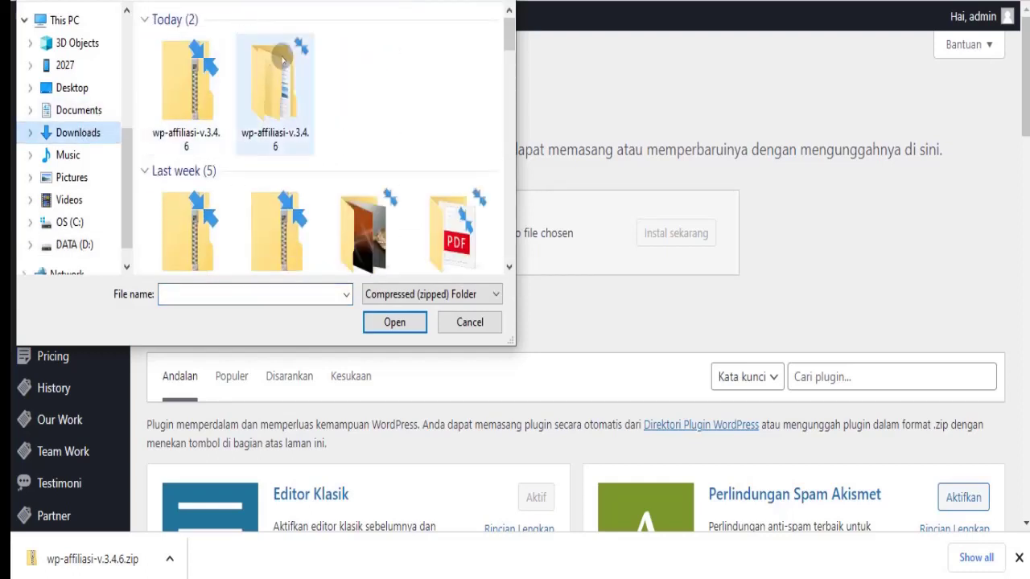
double_click(275, 84)
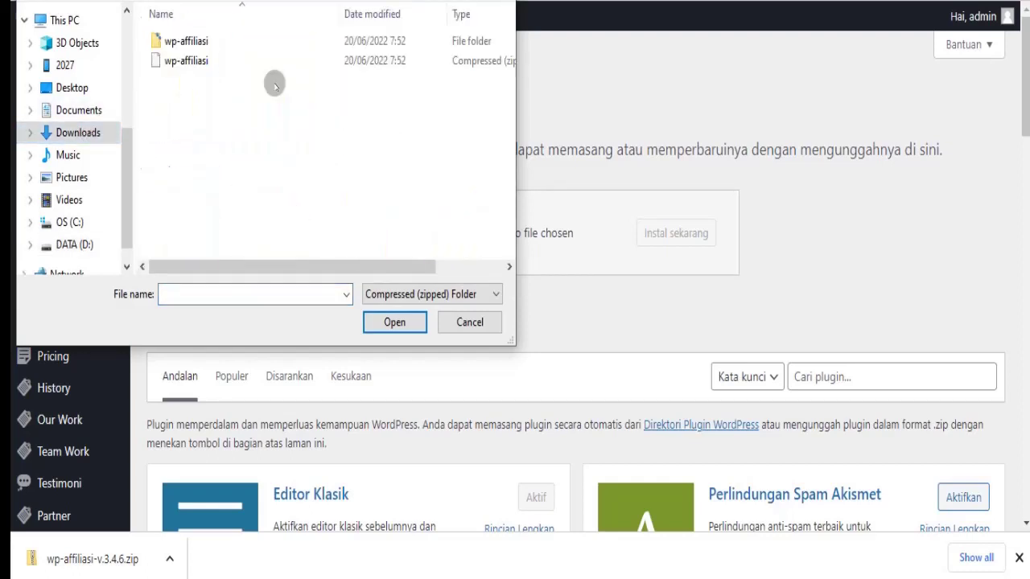
click(209, 56)
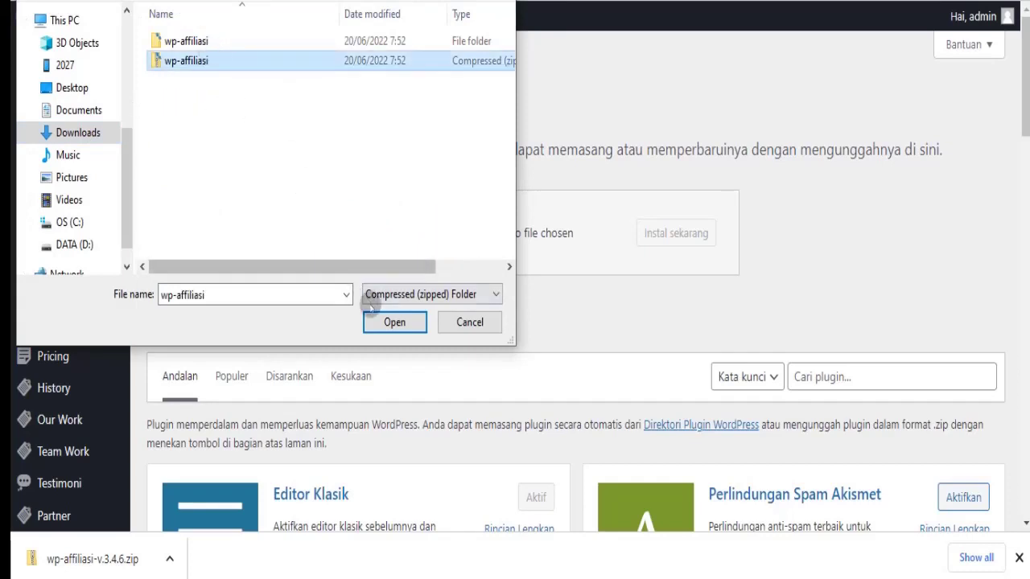
click(395, 323)
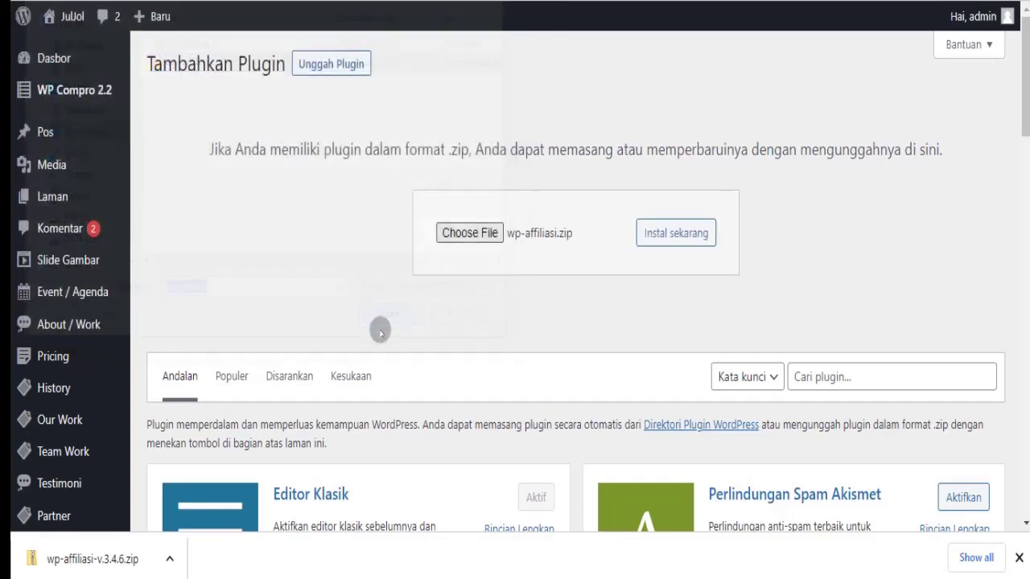
click(669, 234)
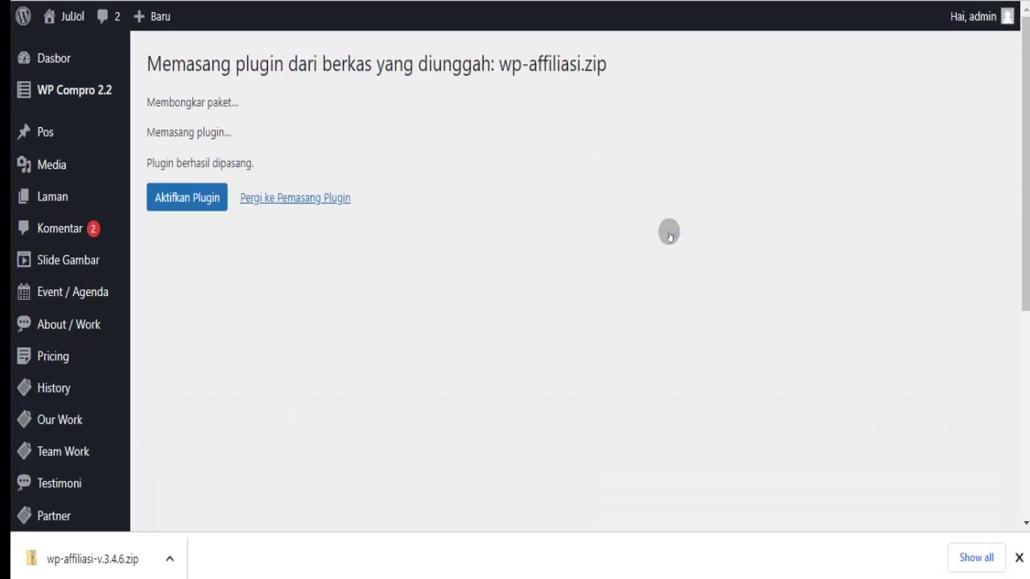
Step: Activate WP Affiliasi Multi Level and go to its Lisensi page
click(212, 199)
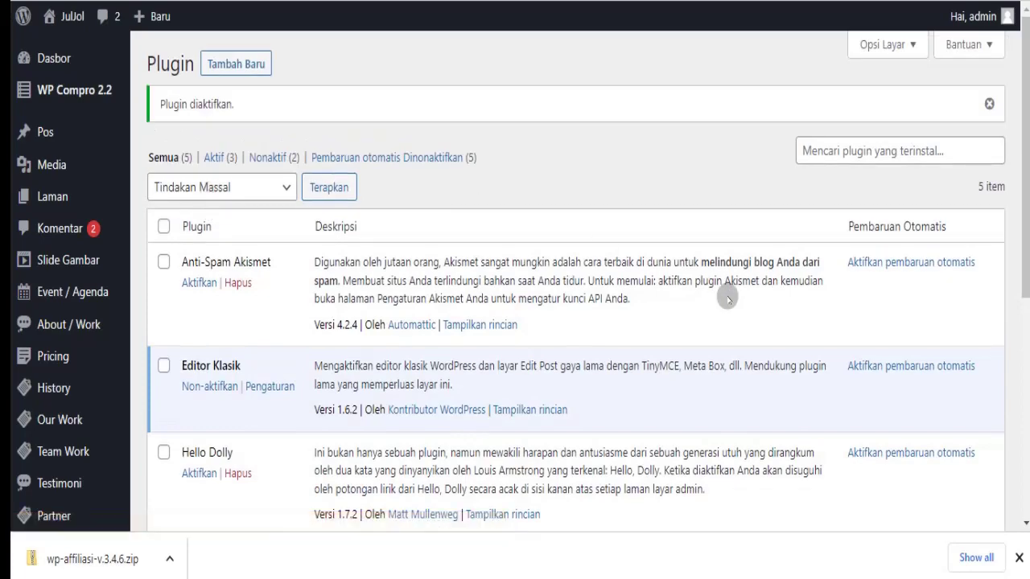
scroll(576, 281, down, 5)
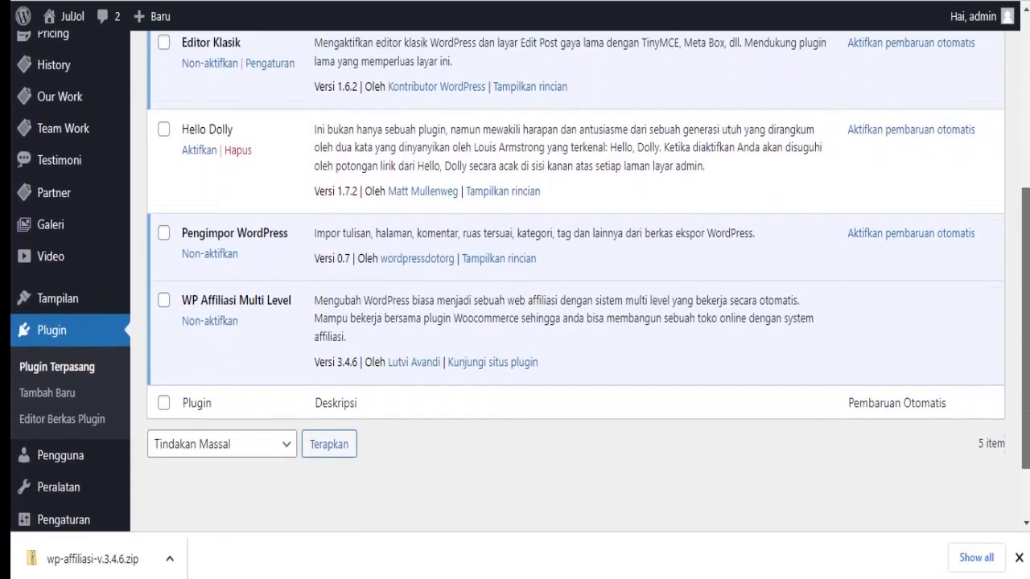
scroll(575, 281, down, 1)
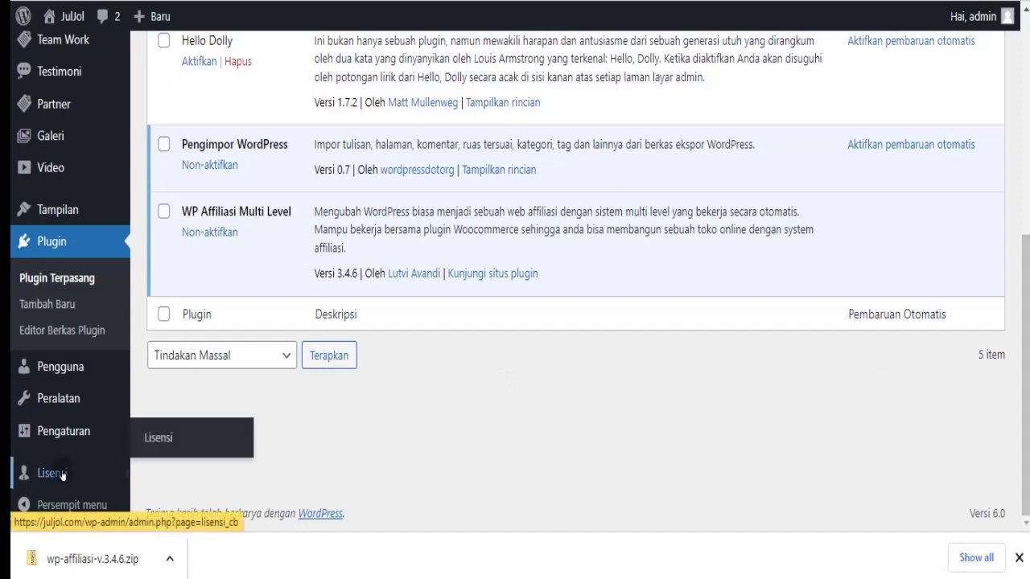
click(62, 474)
Step: Enter the Cafebisnis account username and password and submit to activate the licence
click(152, 247)
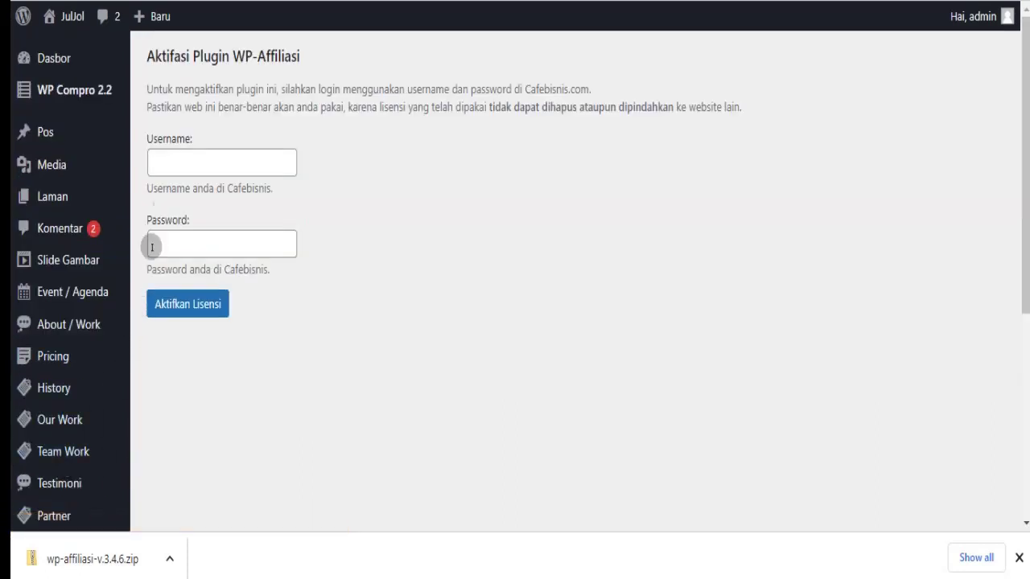
click(182, 165)
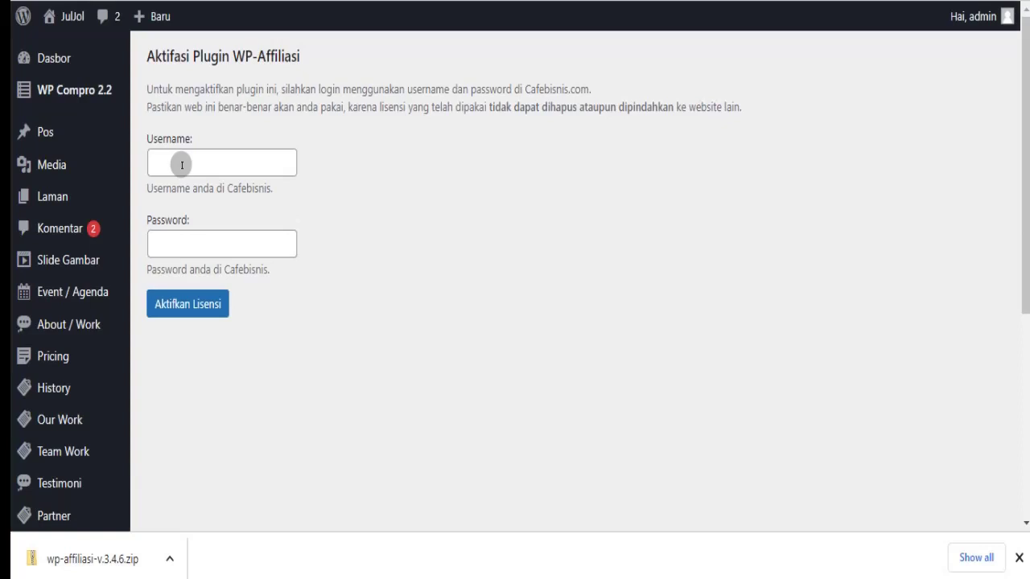
click(194, 165)
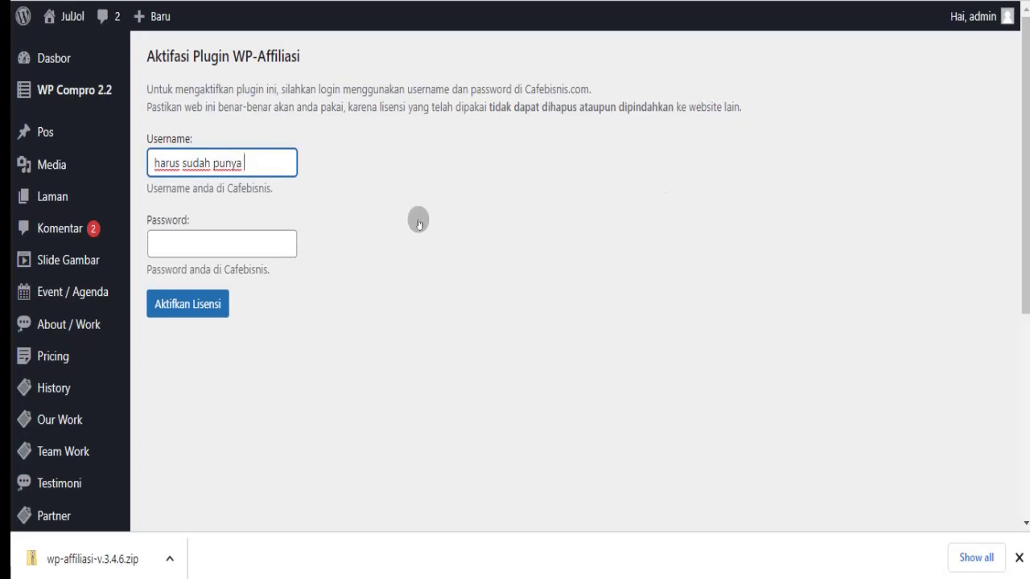
click(270, 253)
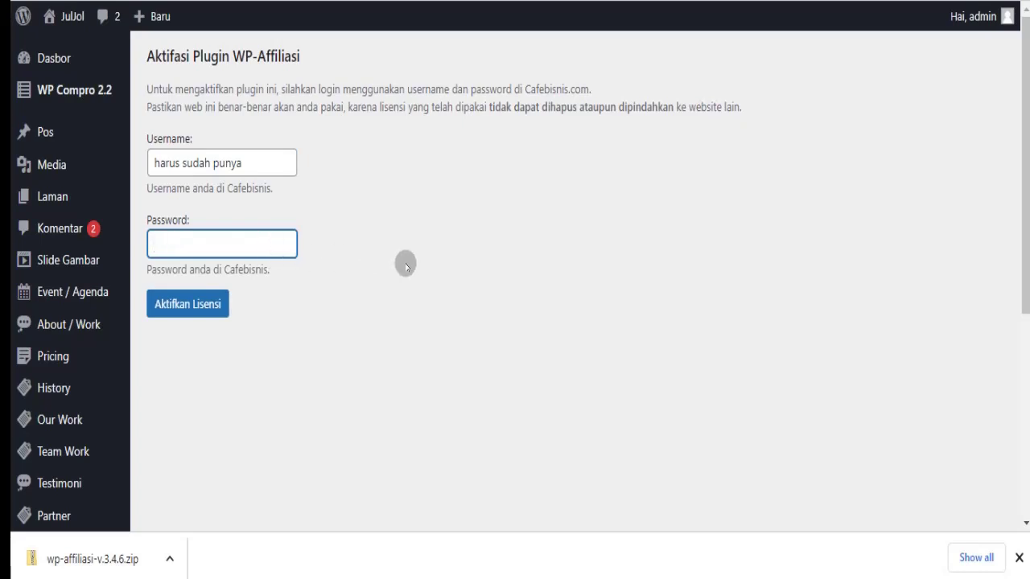
click(257, 162)
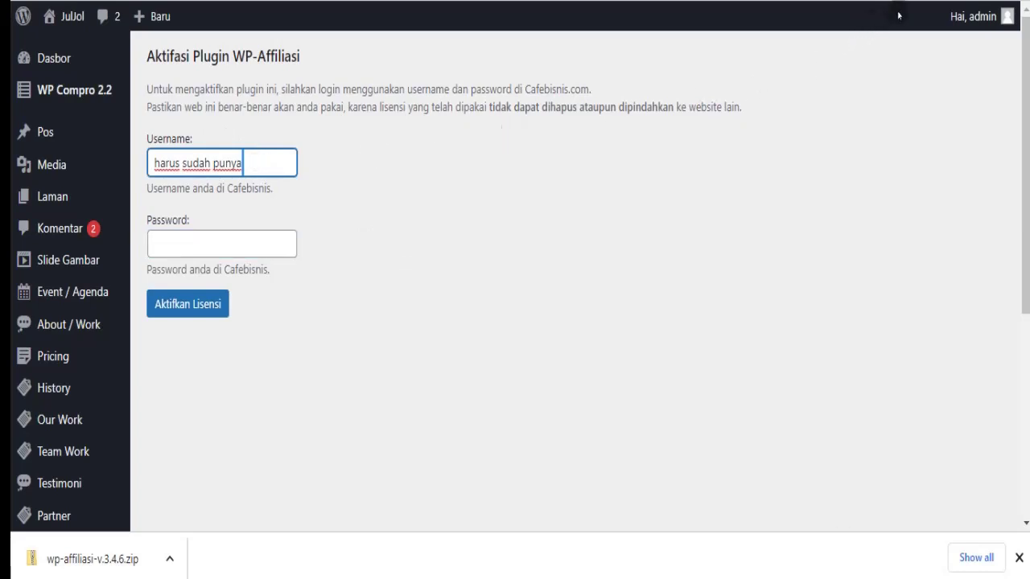
key(Return)
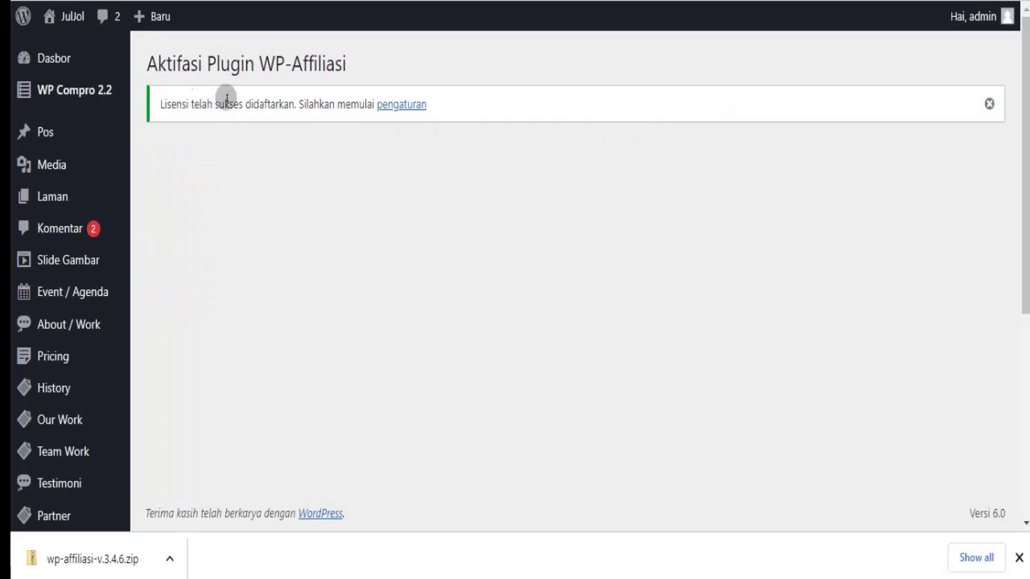
Step: Go to WP-Affiliasi settings and open the reCaptcha keys link in a new tab
click(405, 104)
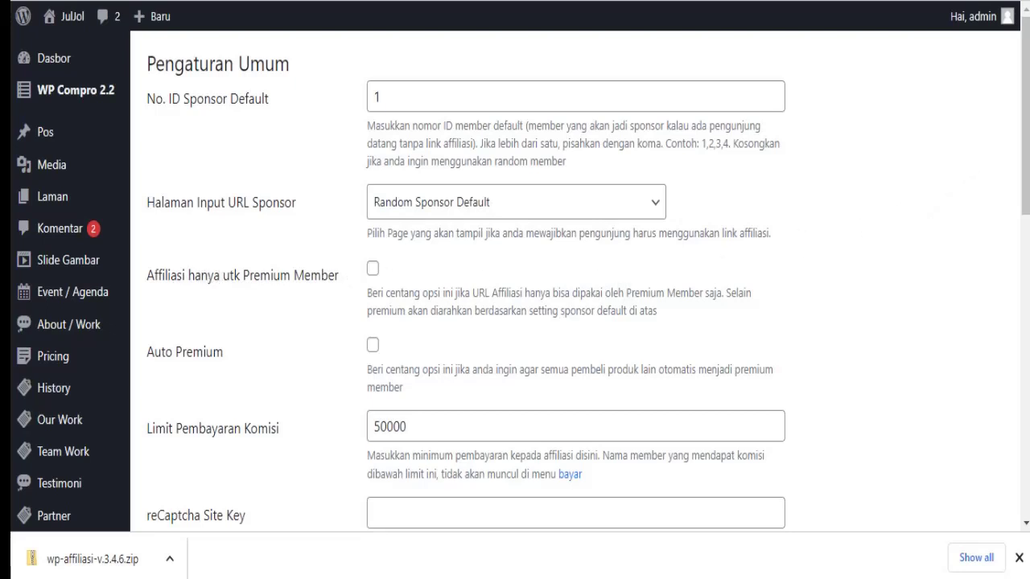
drag(1025, 121, 1025, 186)
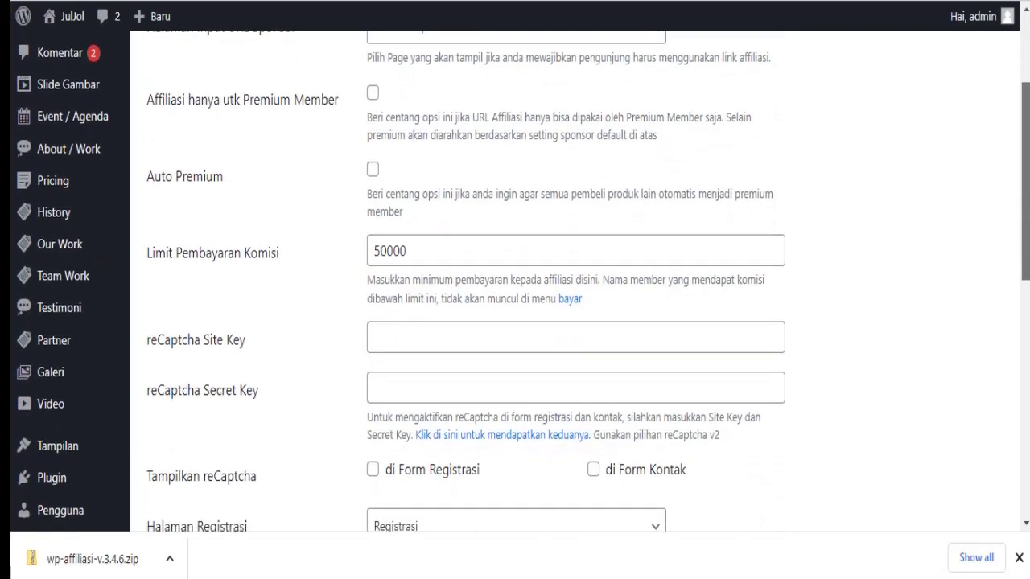
scroll(515, 281, down, 2)
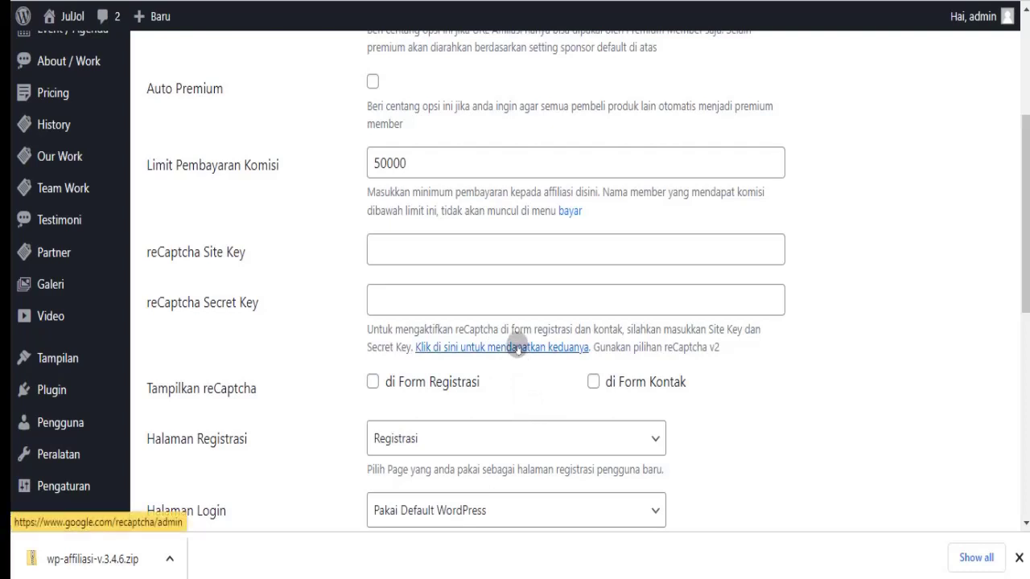
right_click(517, 347)
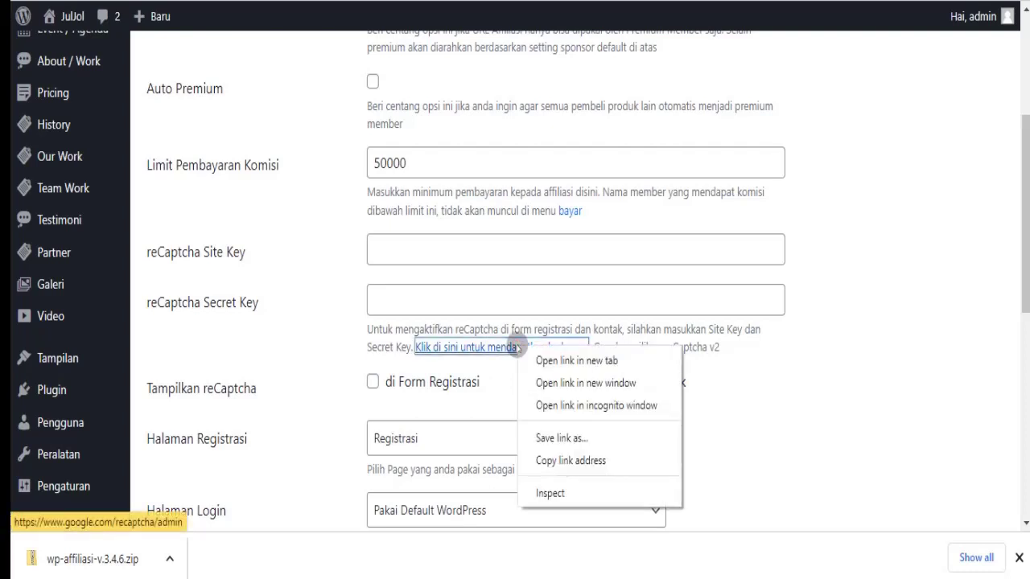
click(535, 359)
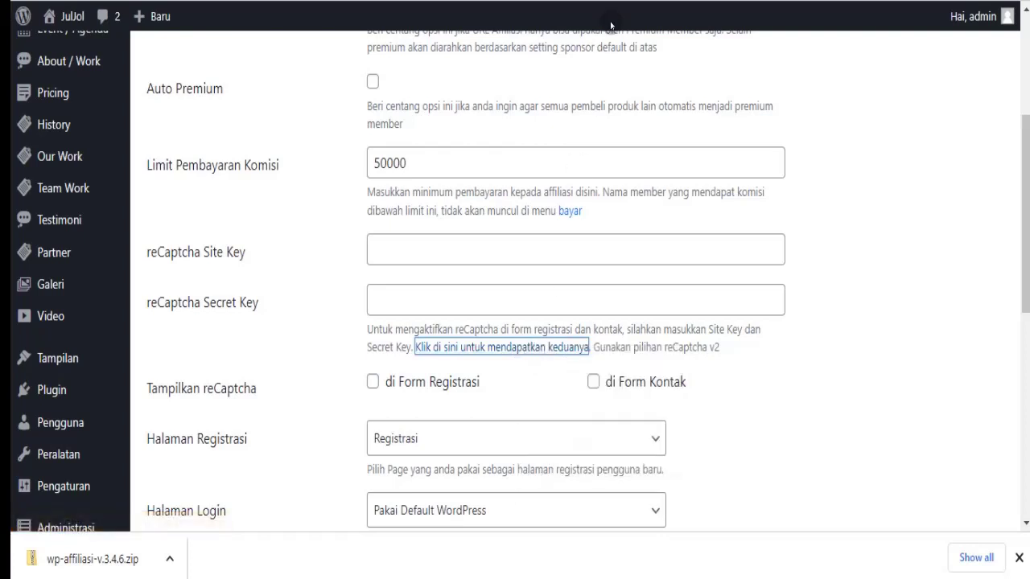
Step: Start a new reCAPTCHA site labelled juljol.com using the v2 'I'm not a robot' checkbox type
key(ctrl+Tab)
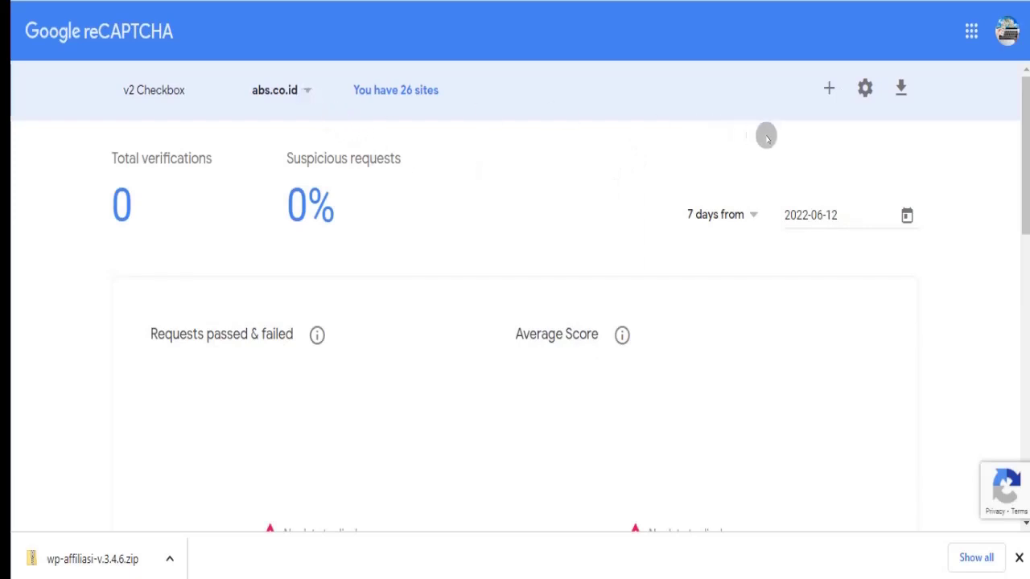
click(825, 90)
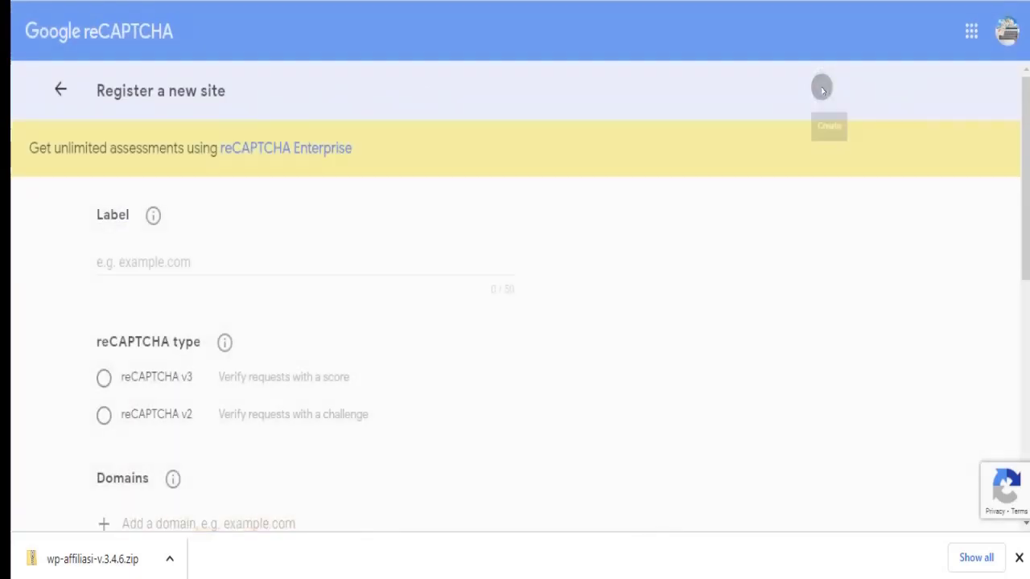
click(139, 260)
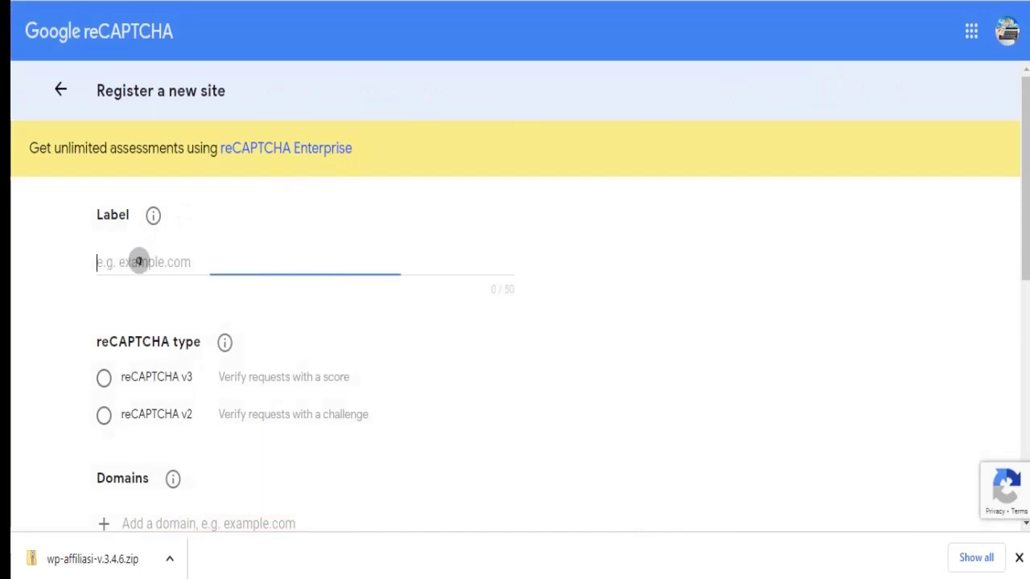
text(l)
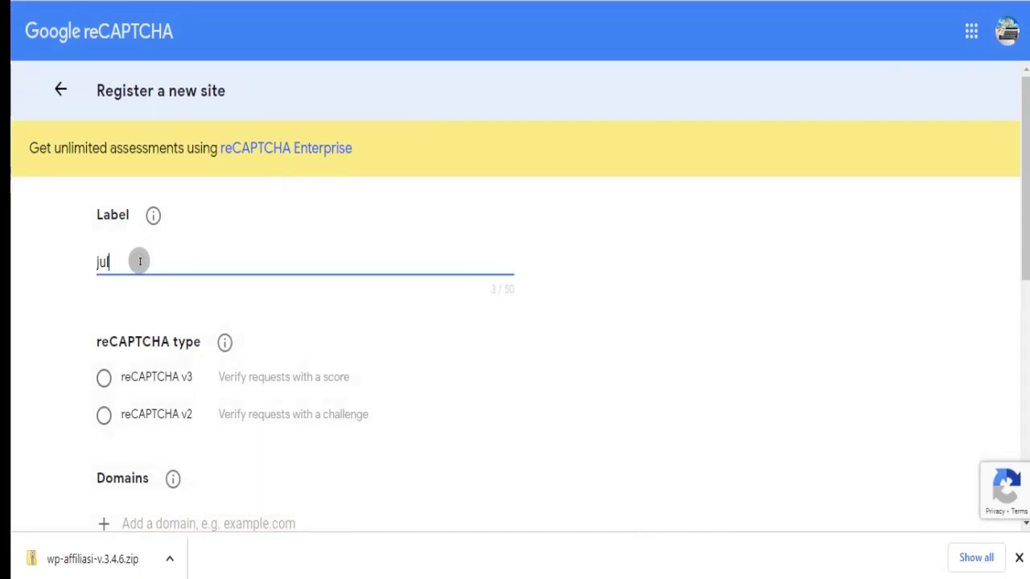
text(uljol.com)
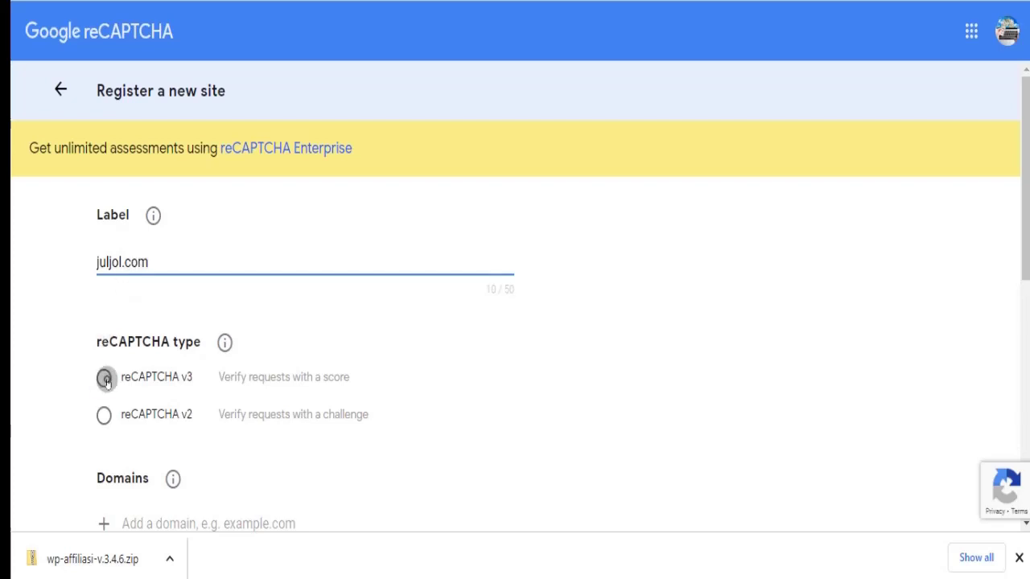
click(105, 380)
click(104, 413)
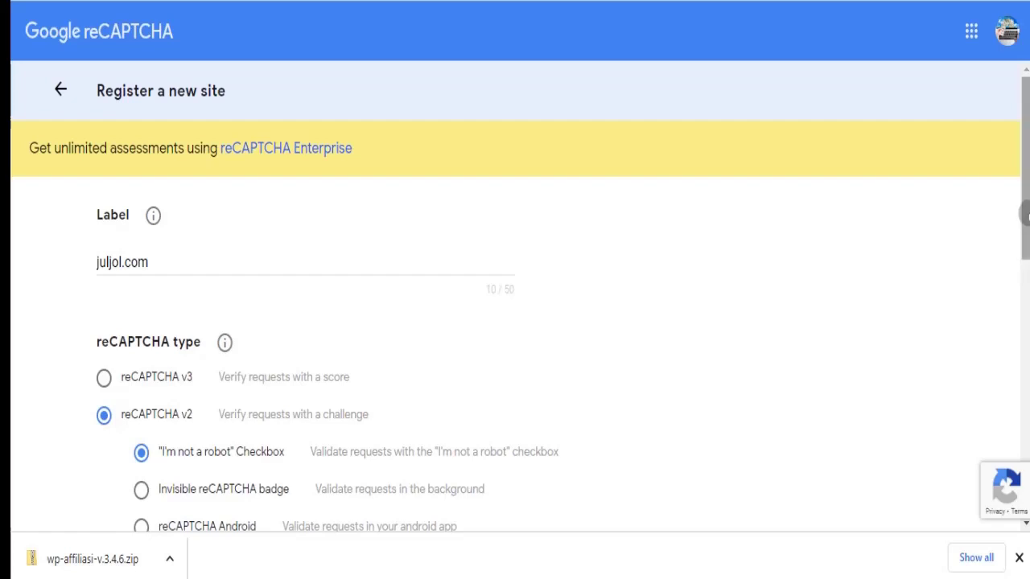
drag(1026, 222, 1025, 295)
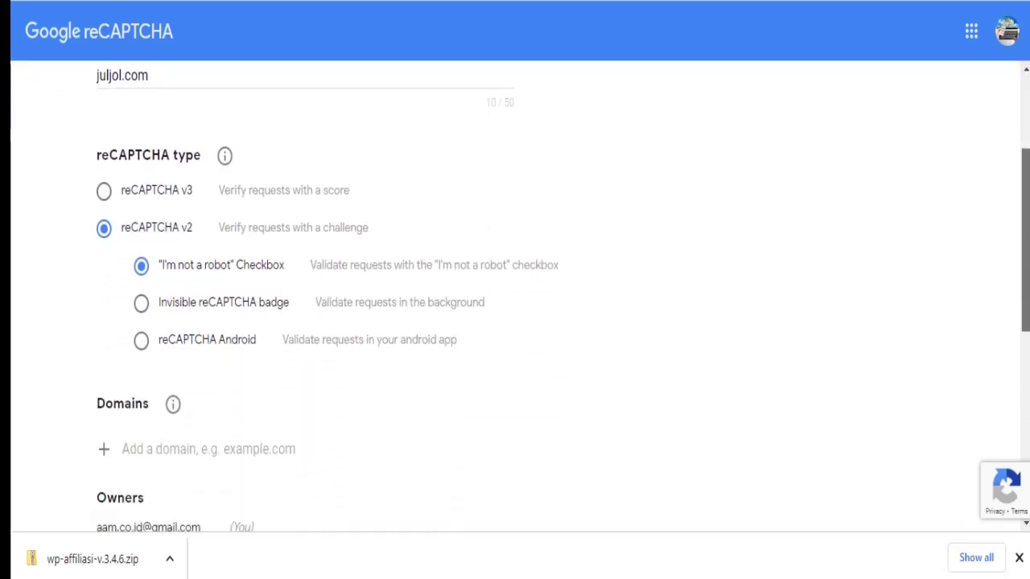
click(104, 190)
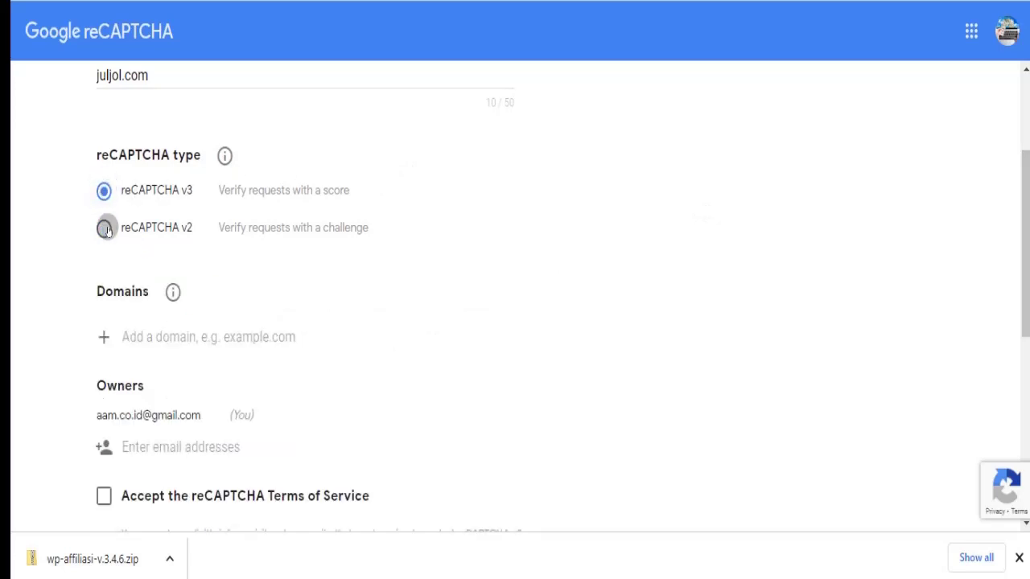
click(106, 229)
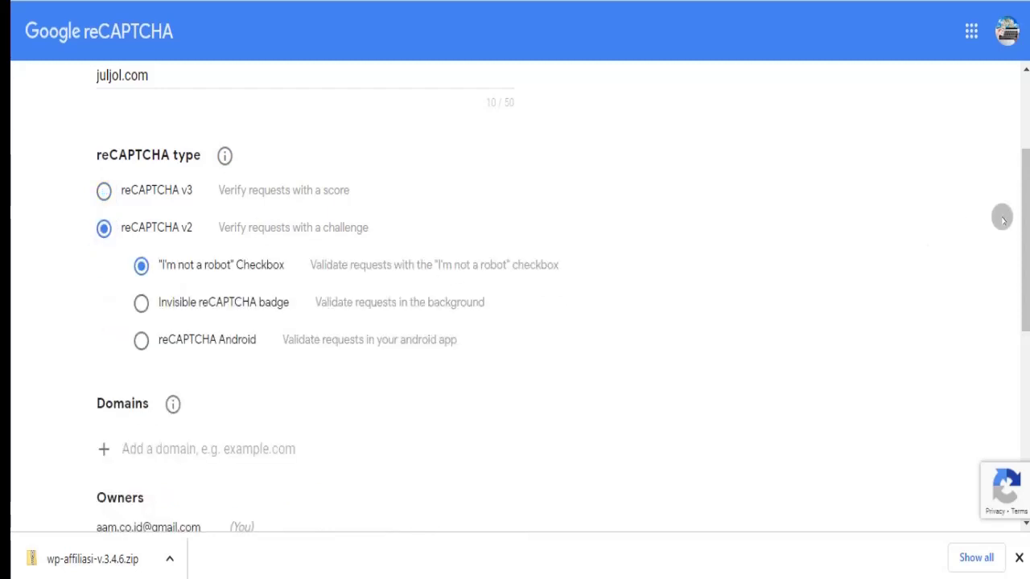
Step: Accept the Terms, add domain juljol.com, submit, and select the issued site key
scroll(400, 341, down, 4)
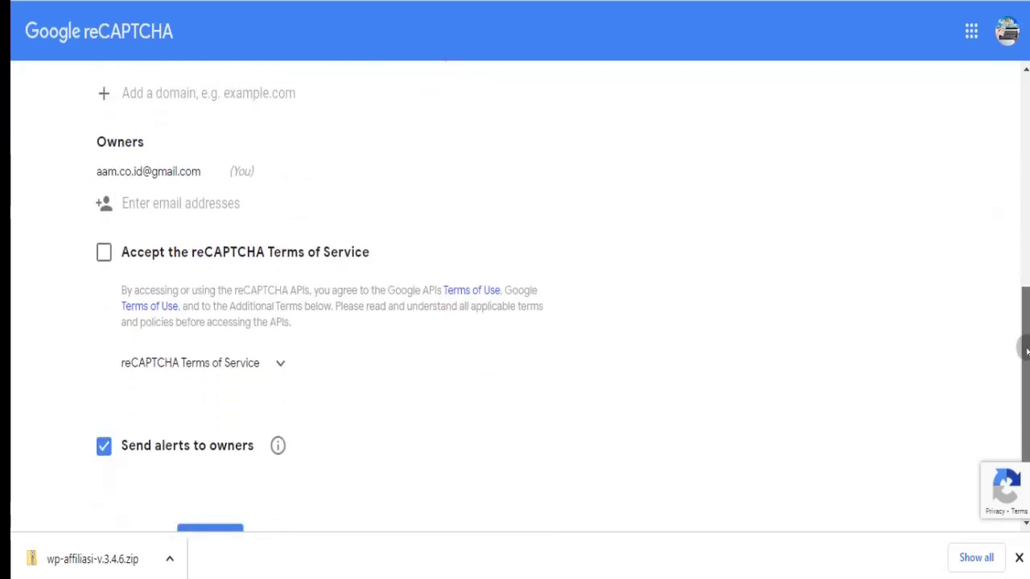
click(104, 252)
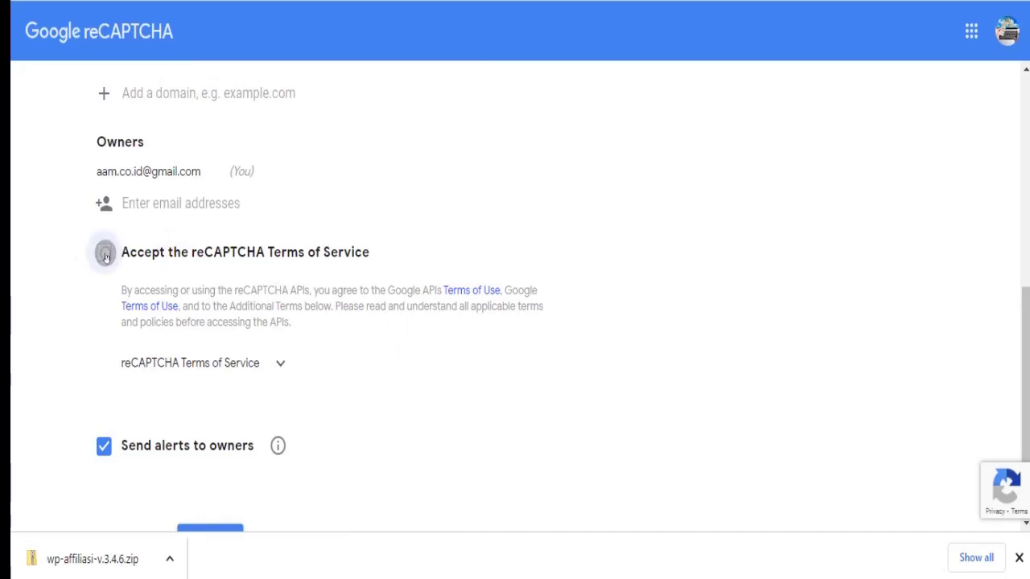
scroll(764, 385, down, 1)
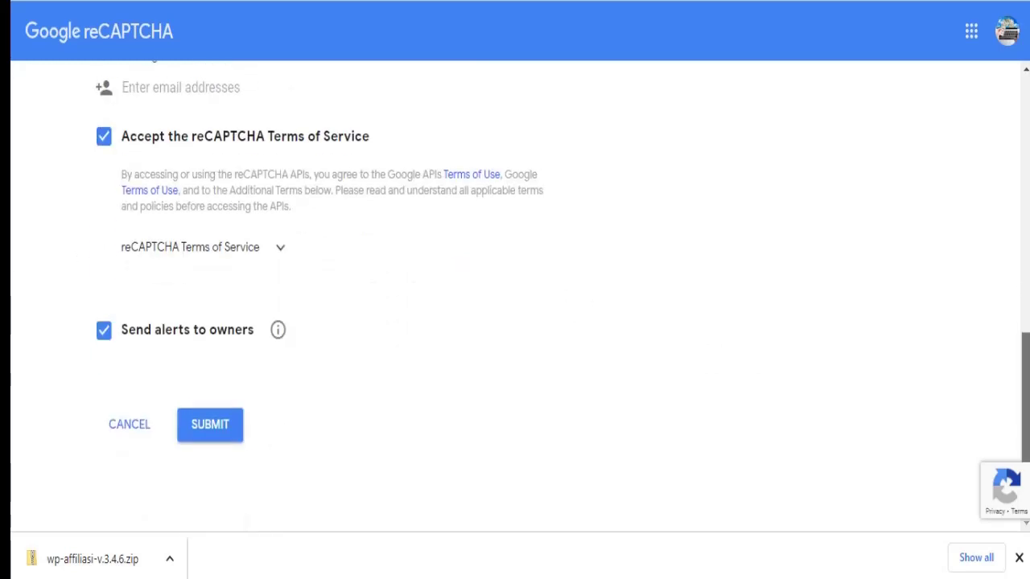
click(232, 425)
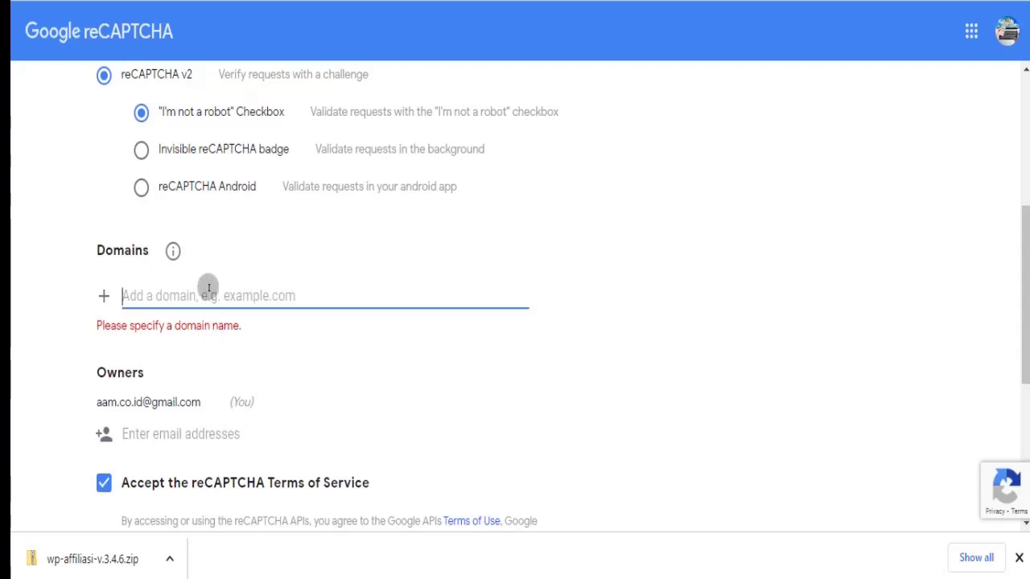
text(juli)
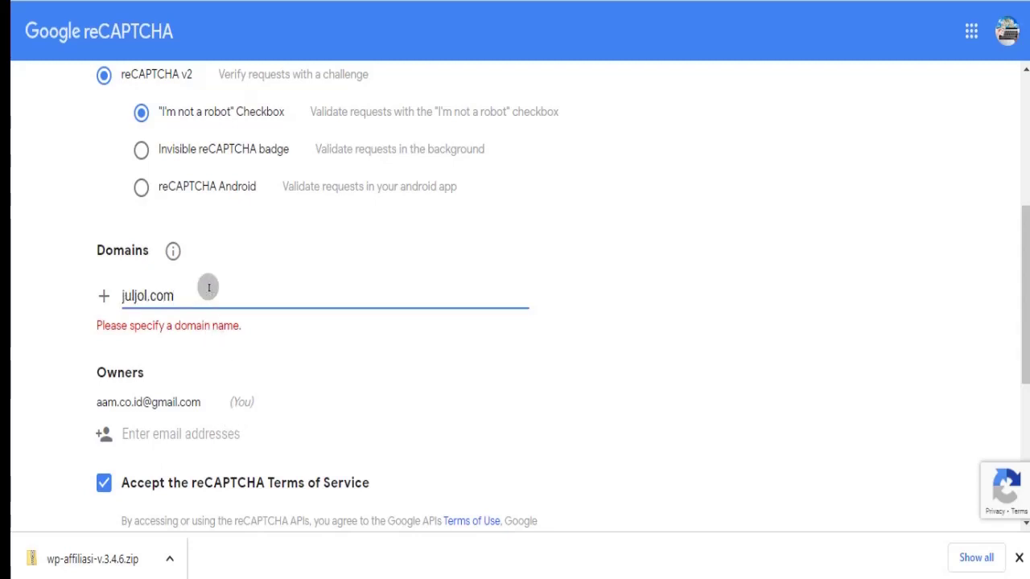
text(ol.com)
drag(1025, 276, 1025, 381)
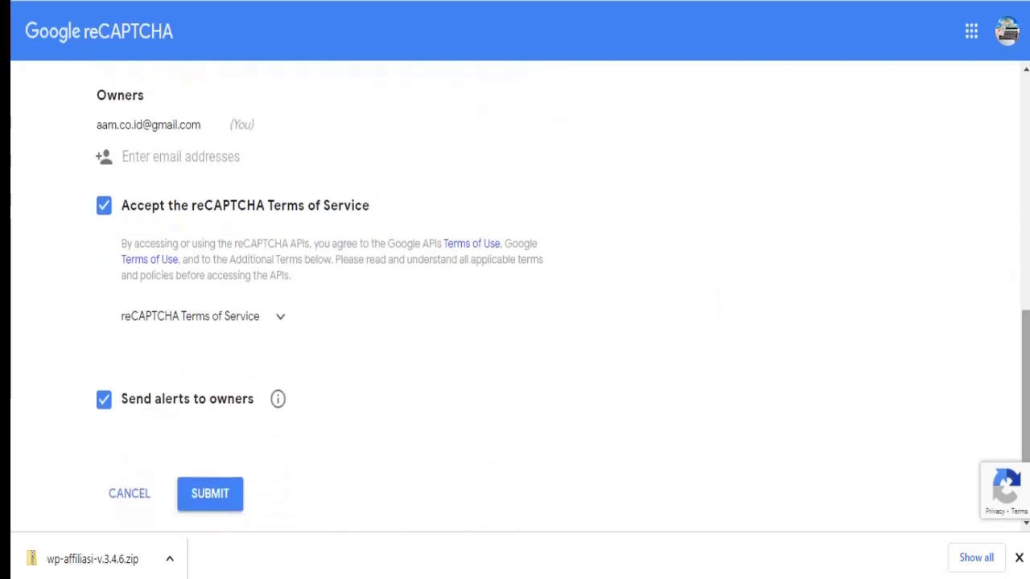
click(230, 494)
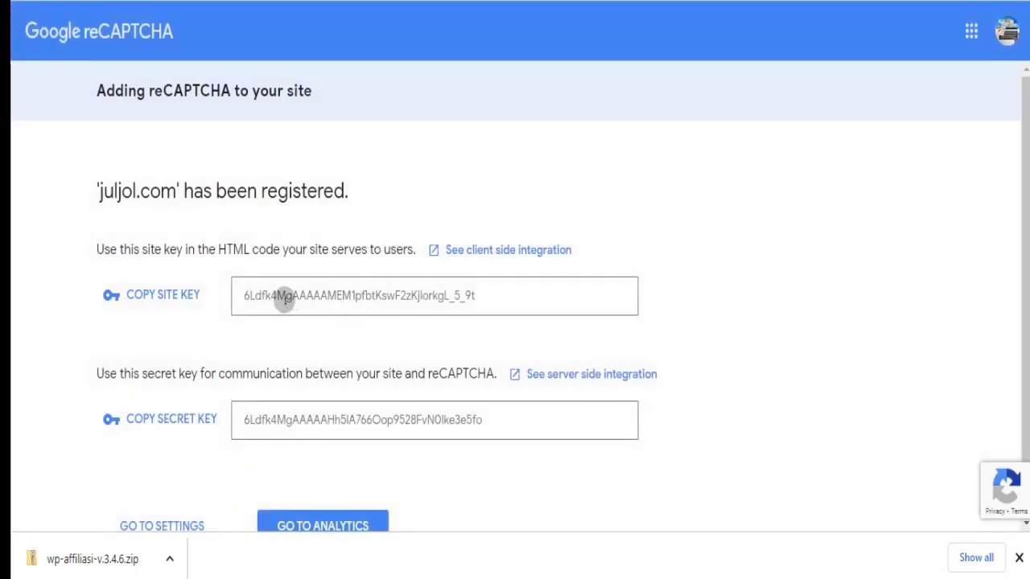
double_click(375, 299)
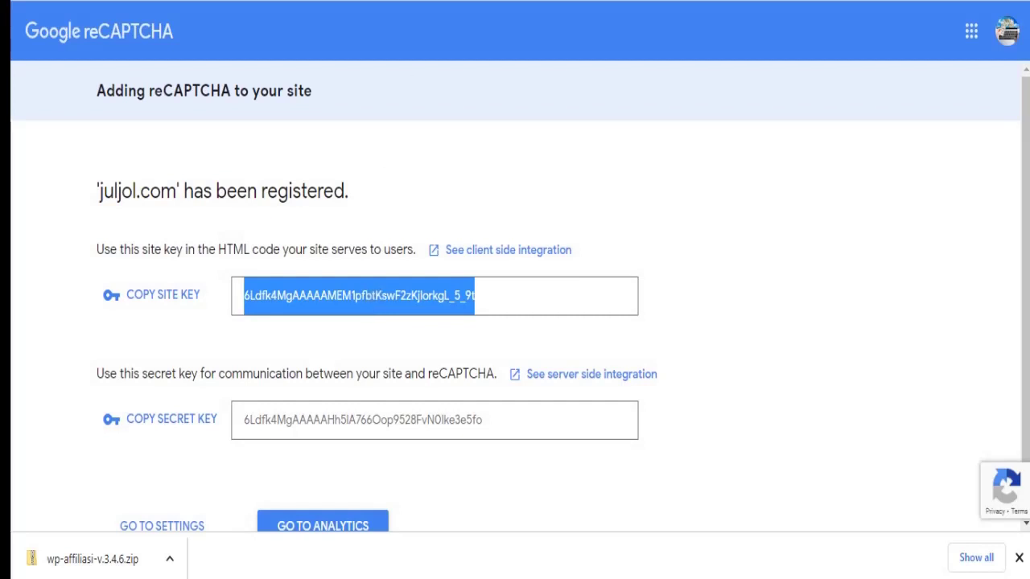
Step: Paste the copied reCAPTCHA site key into the reCaptcha Site Key field
key(ctrl+Tab)
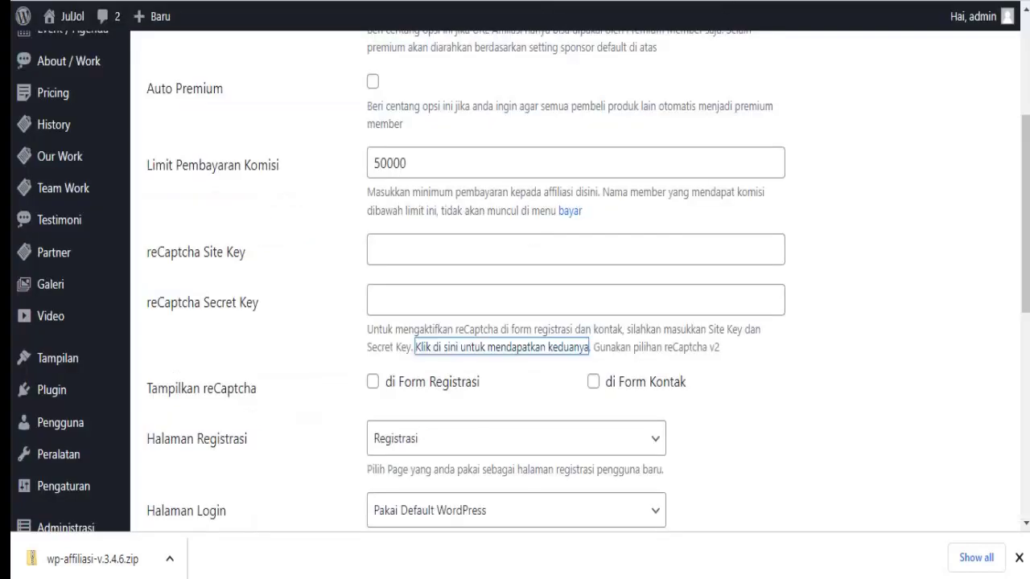
click(379, 255)
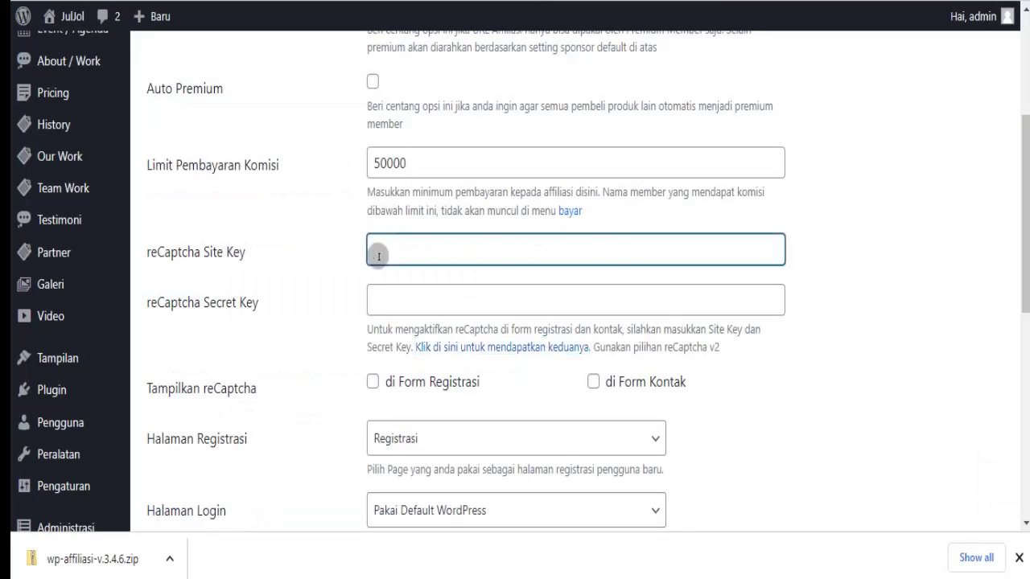
key(ctrl+v)
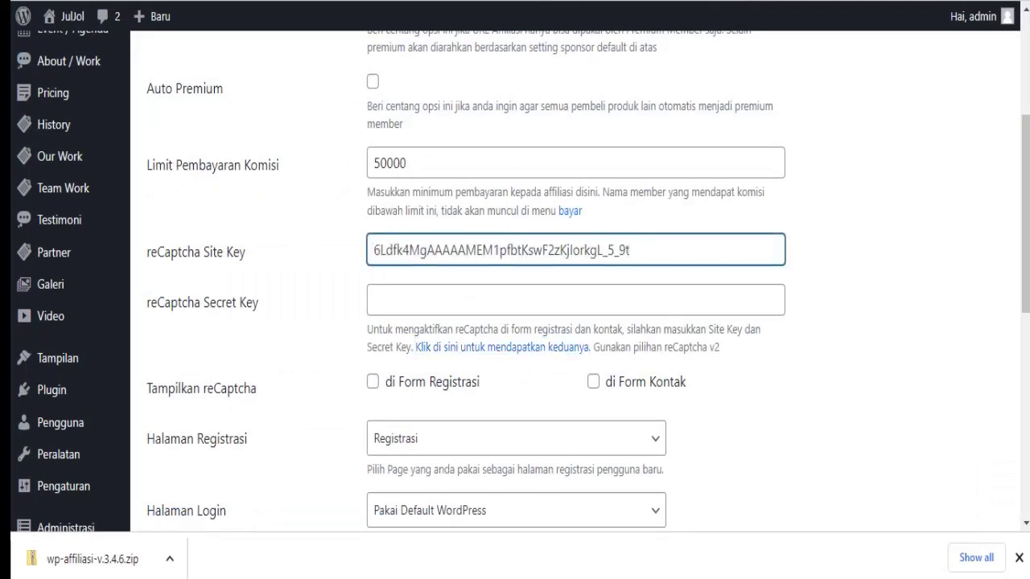
Step: Copy the secret key into the Secret Key field and tick 'di Form Registrasi'
key(ctrl+Tab)
key(ctrl+Tab)
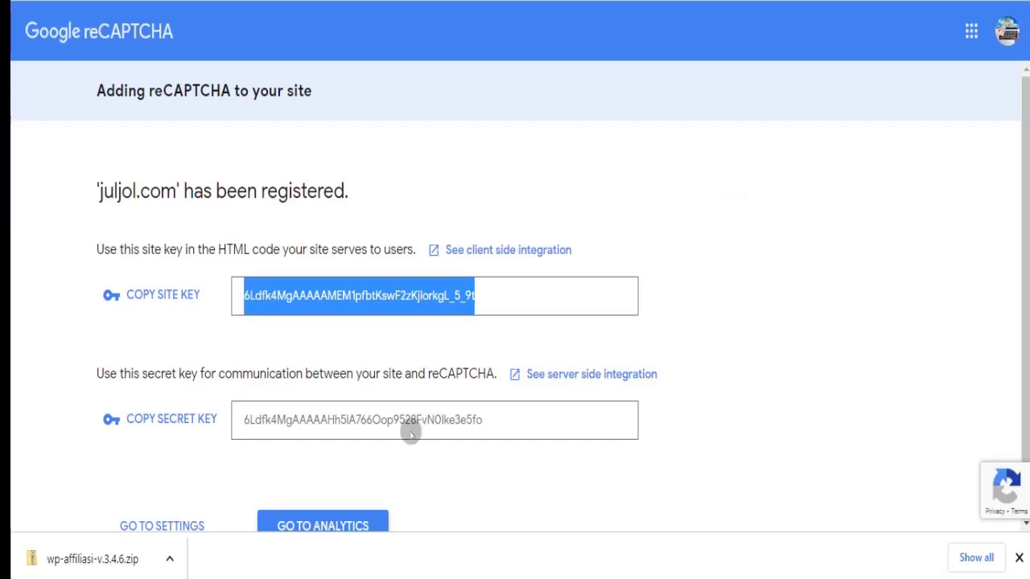
click(411, 419)
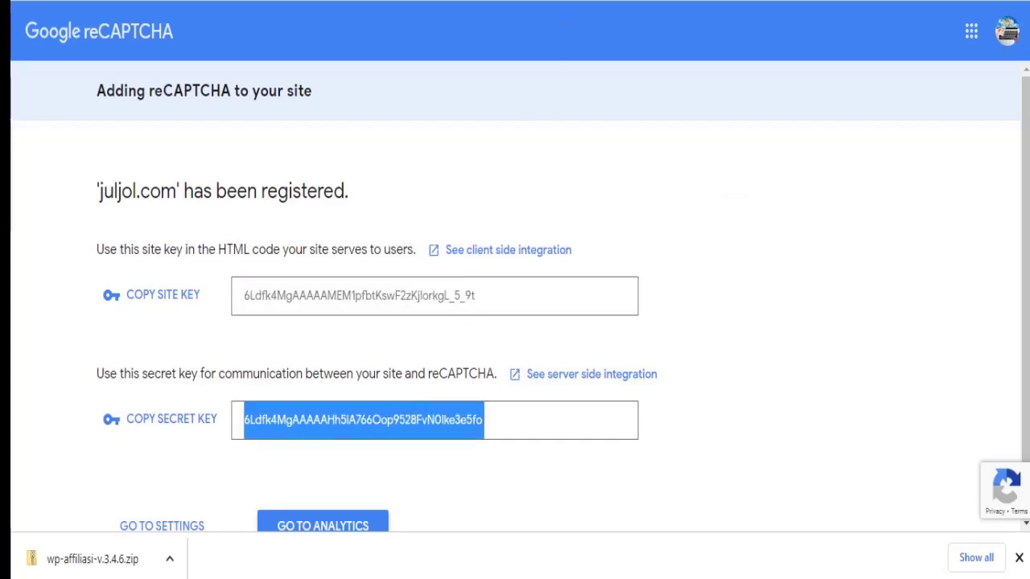
key(ctrl+Tab)
click(410, 295)
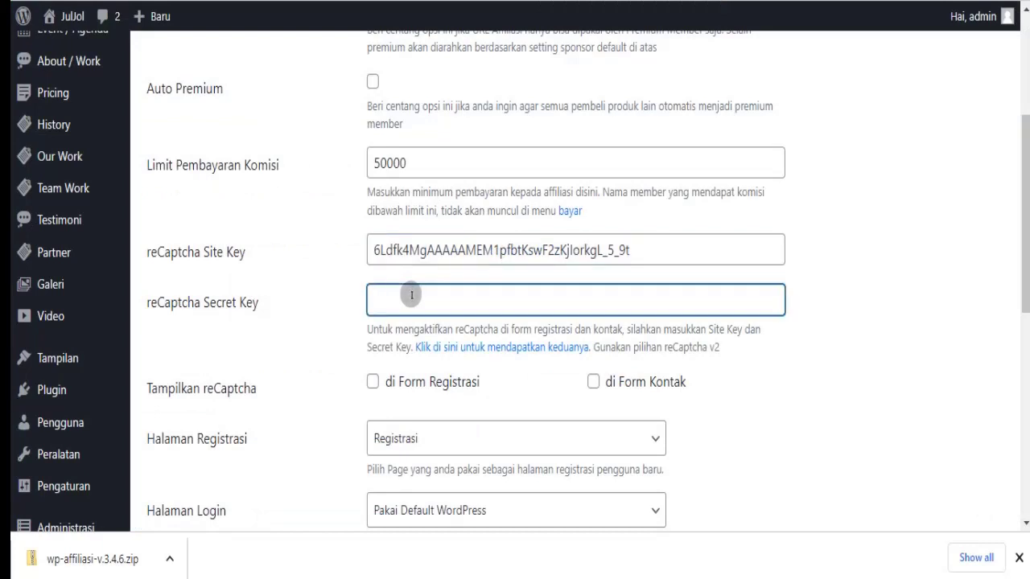
key(ctrl+v)
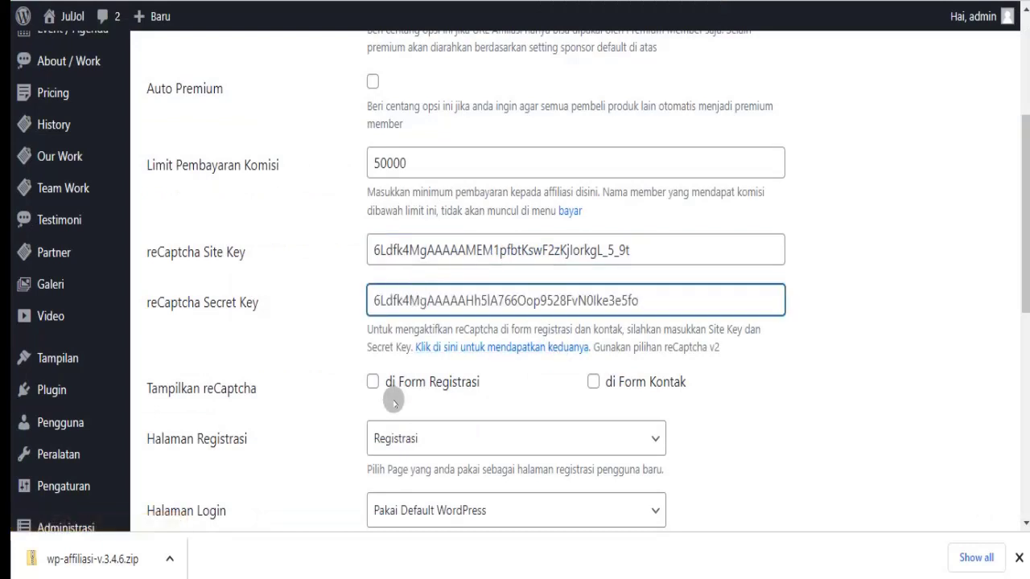
click(373, 382)
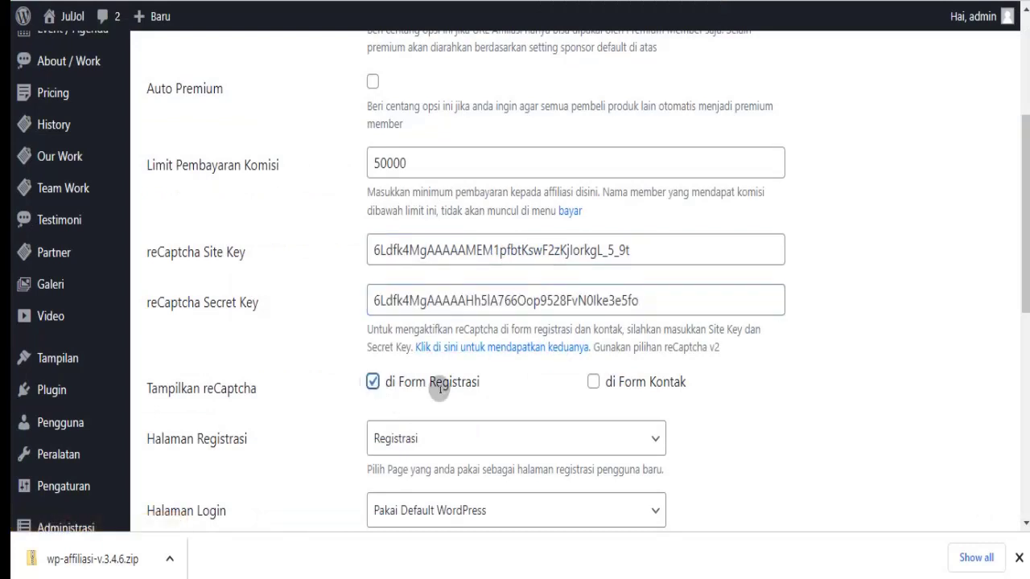
Step: Set the Halaman Login dropdown to the Login page
scroll(741, 475, down, 3)
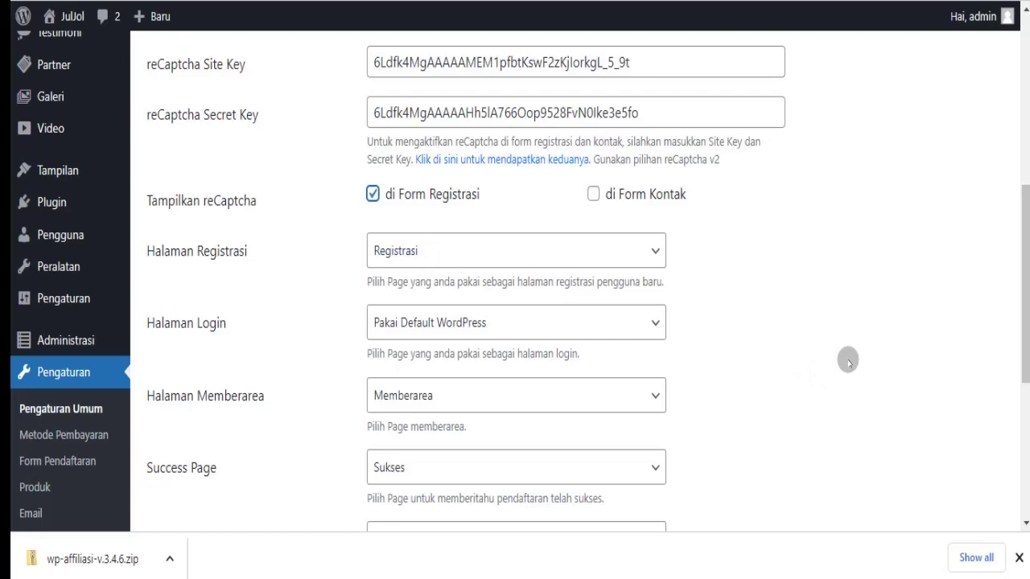
click(642, 325)
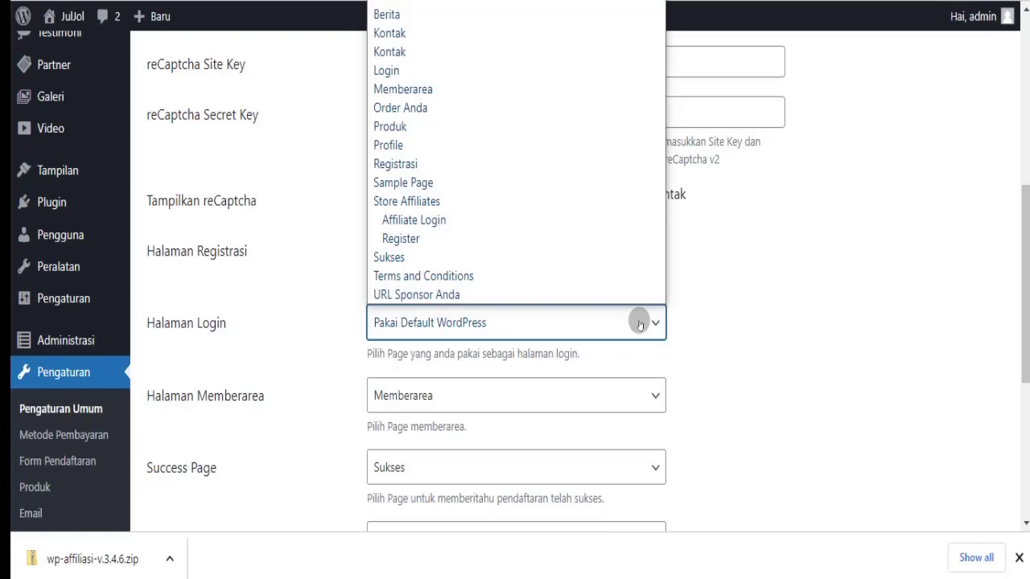
click(469, 67)
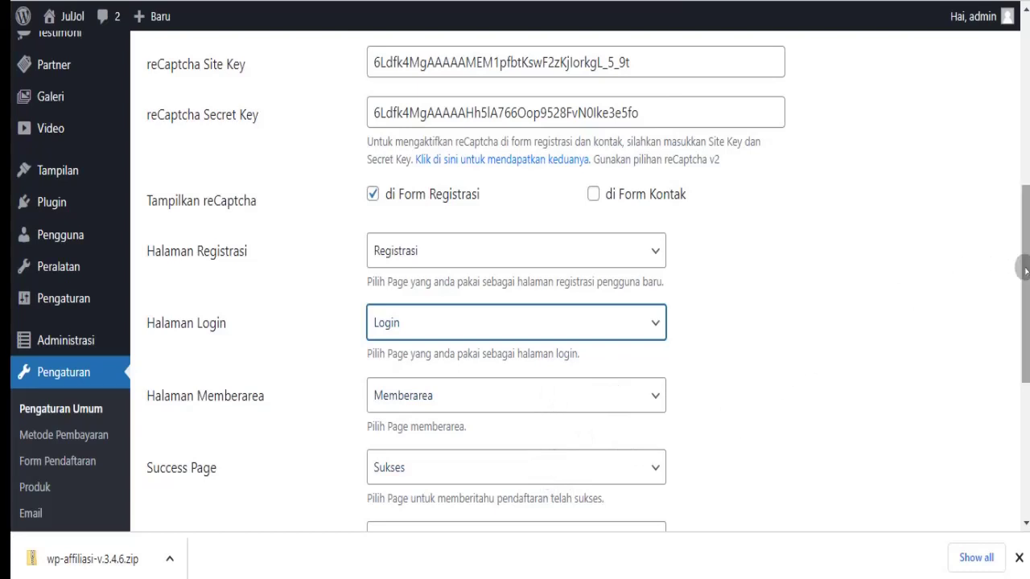
Step: Set the Halaman Order dropdown to the Order Anda page
drag(1024, 271, 1023, 337)
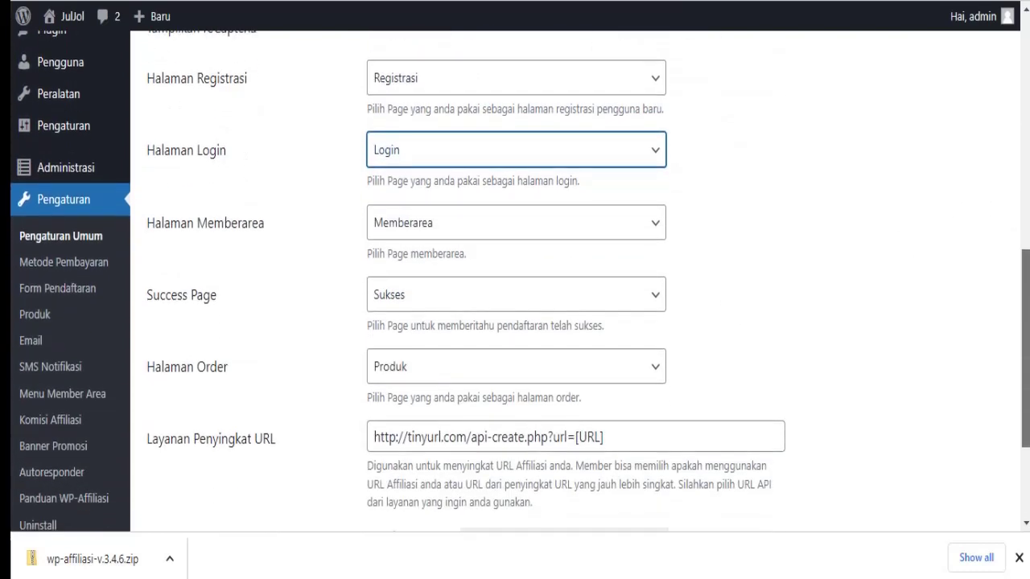
scroll(515, 306, down, 1)
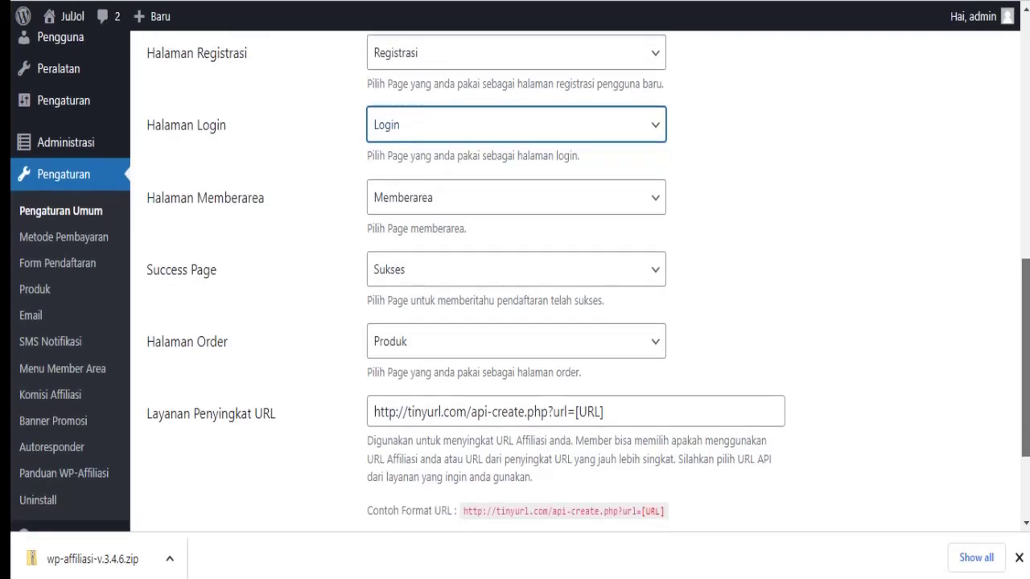
scroll(805, 330, down, 1)
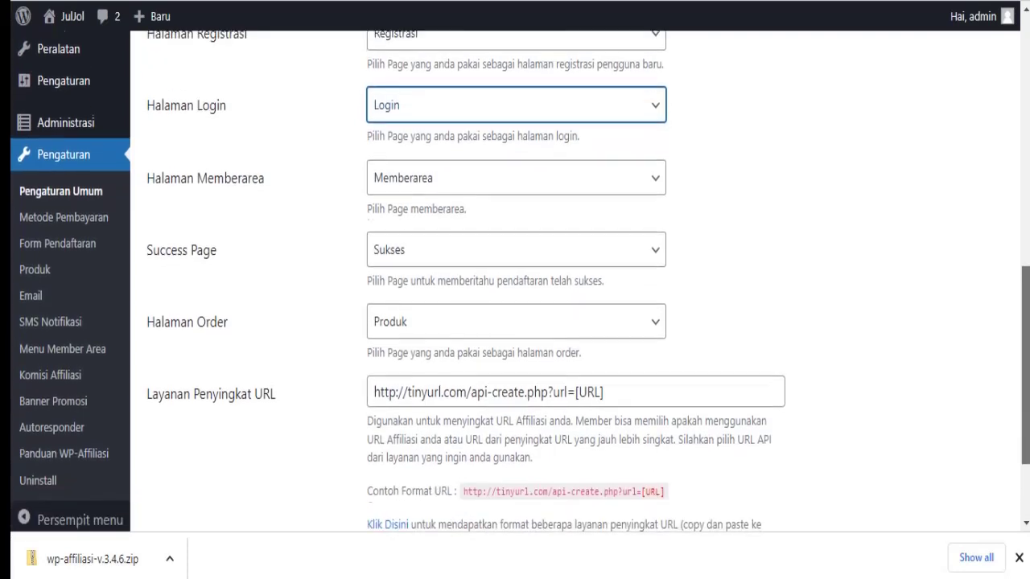
click(654, 304)
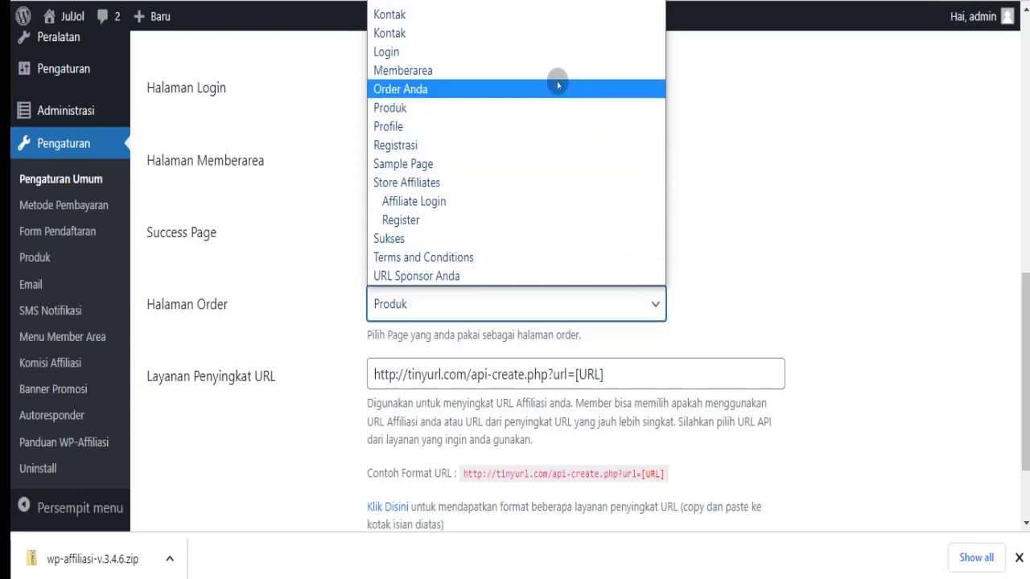
click(557, 86)
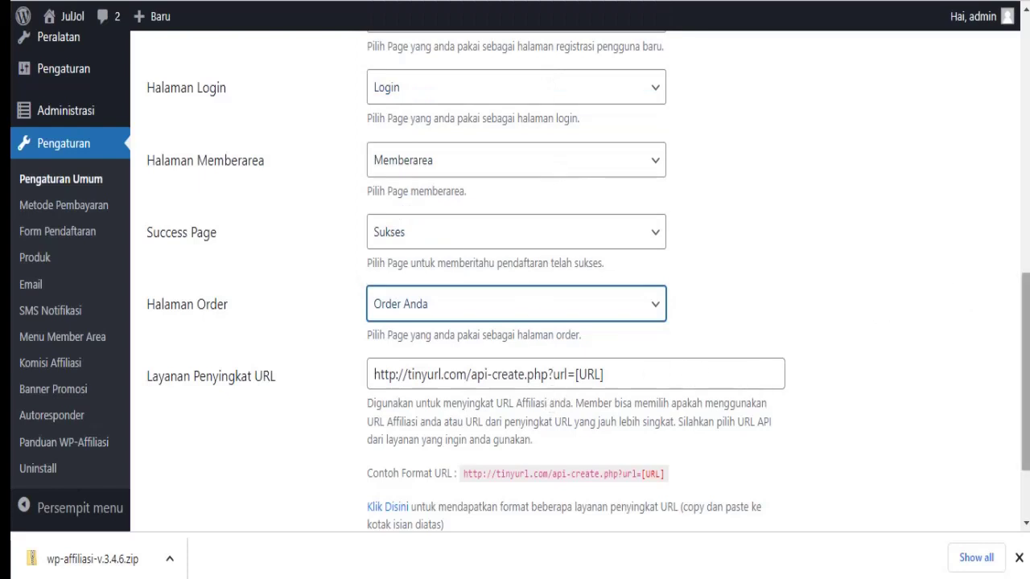
scroll(410, 487, down, 3)
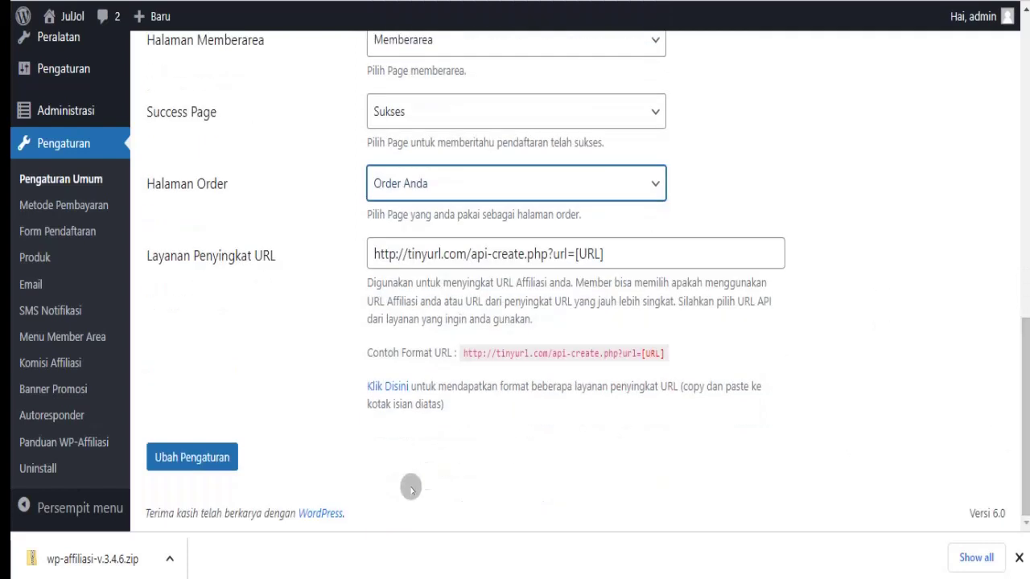
click(198, 458)
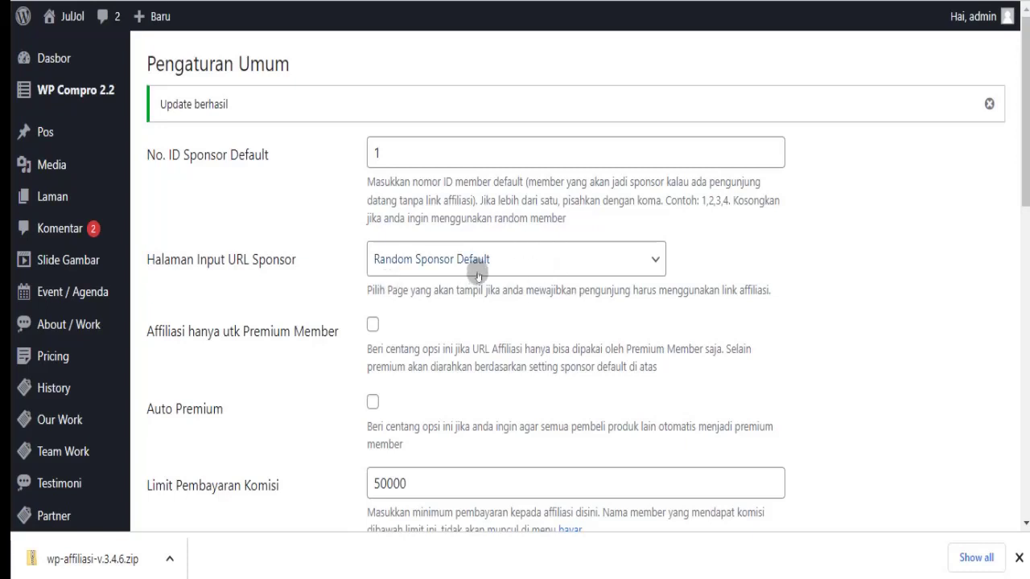
key(ctrl+Tab)
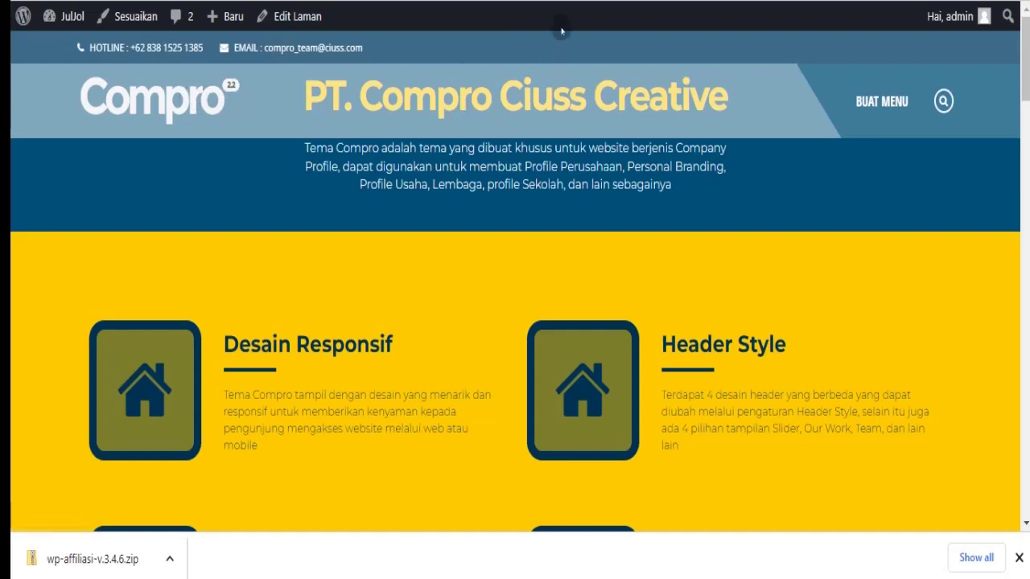
click(943, 100)
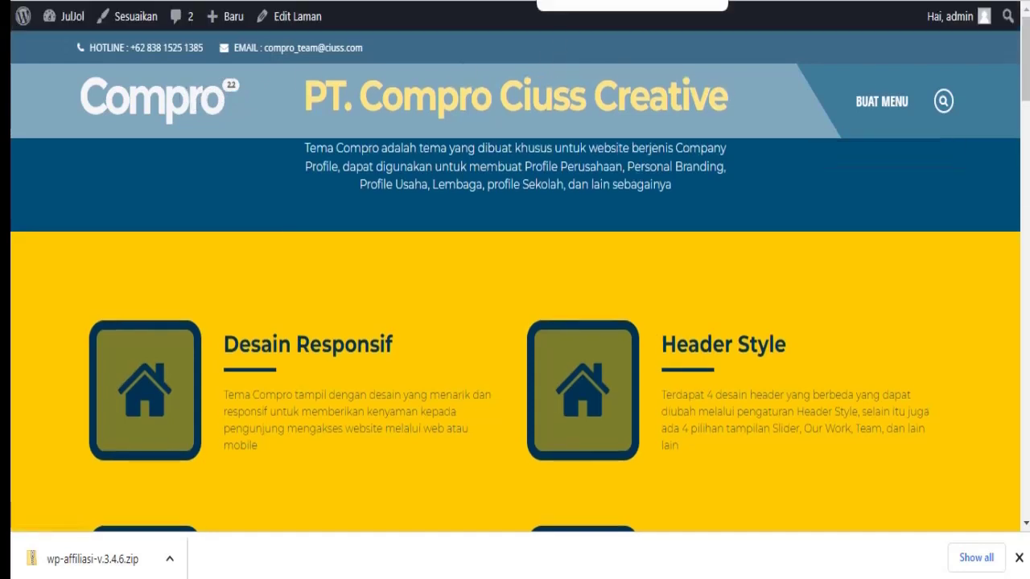
key(ctrl+Tab)
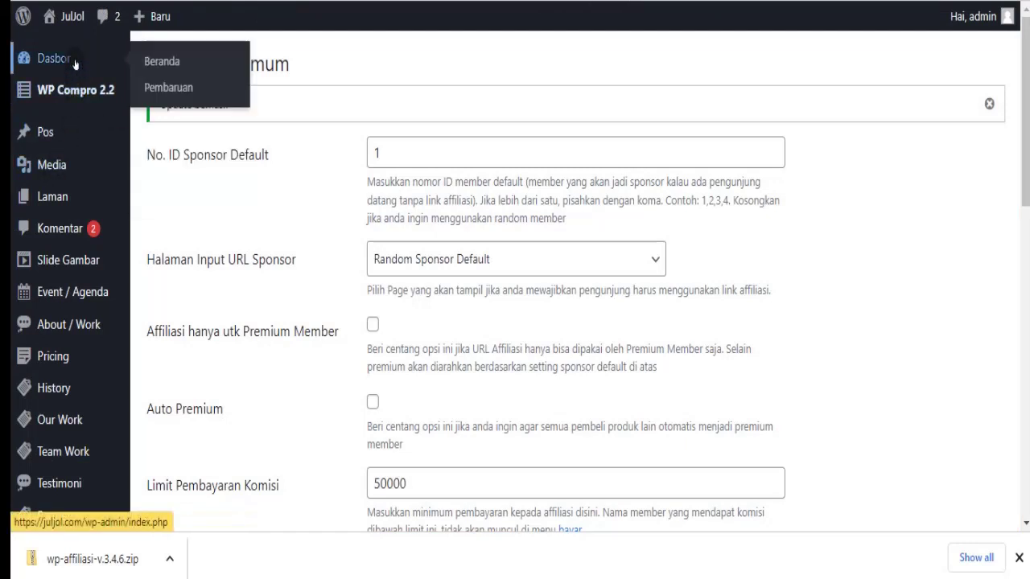
mouse_move(69, 16)
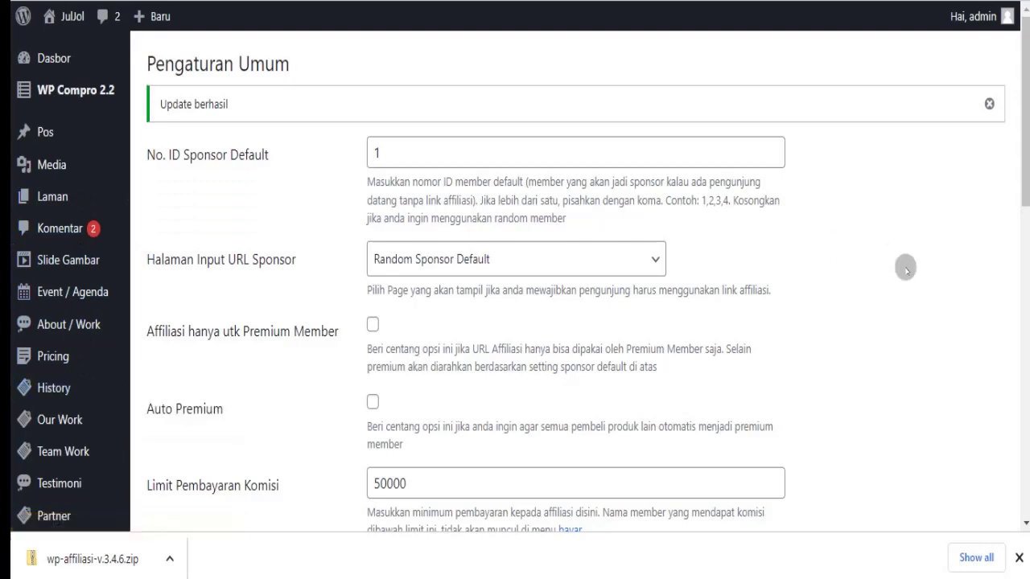
scroll(515, 282, down, 8)
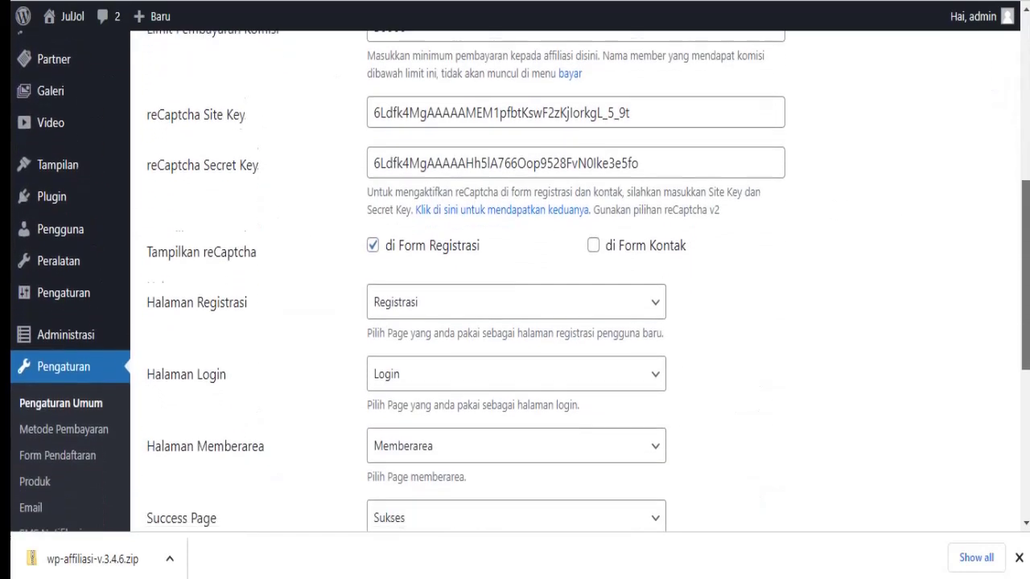
scroll(515, 282, down, 1)
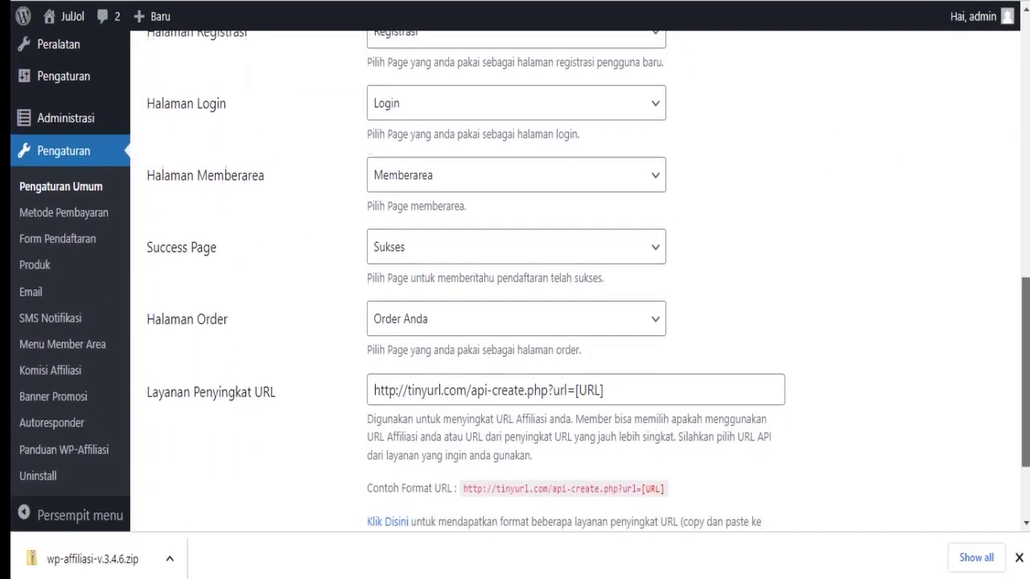
scroll(515, 282, up, 1)
scroll(1026, 372, up, 1)
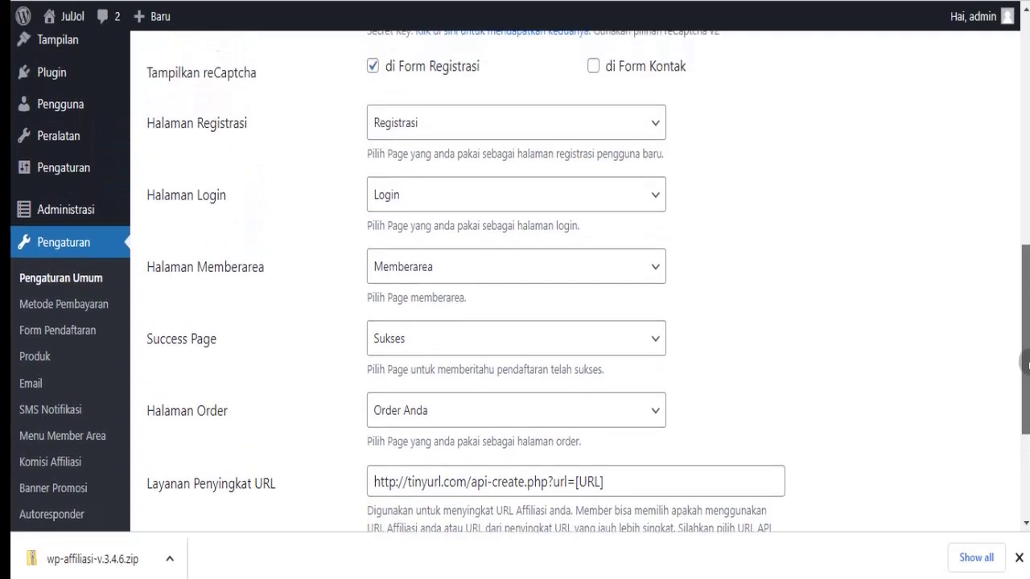
scroll(1026, 372, down, 1)
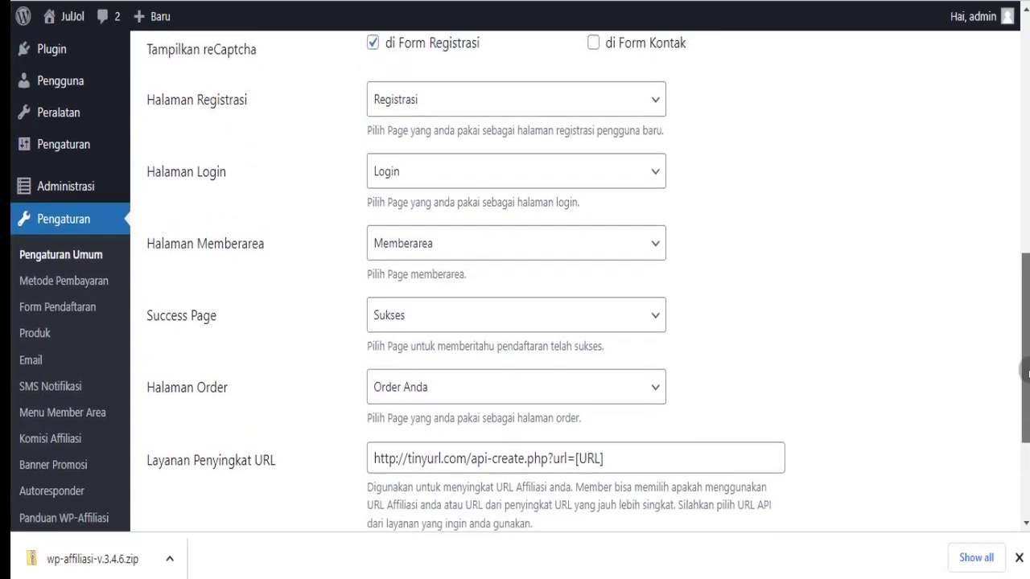
scroll(1027, 372, up, 1)
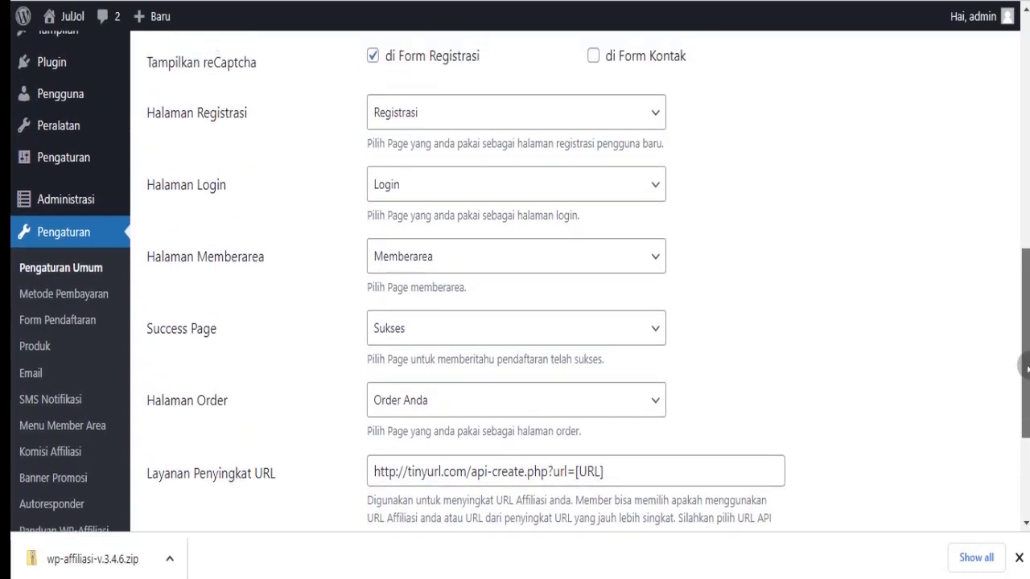
Step: In Metode Pembayaran, set Biaya Upgrade Premium to 250000, keeping Angka Unik on Tambah
click(73, 296)
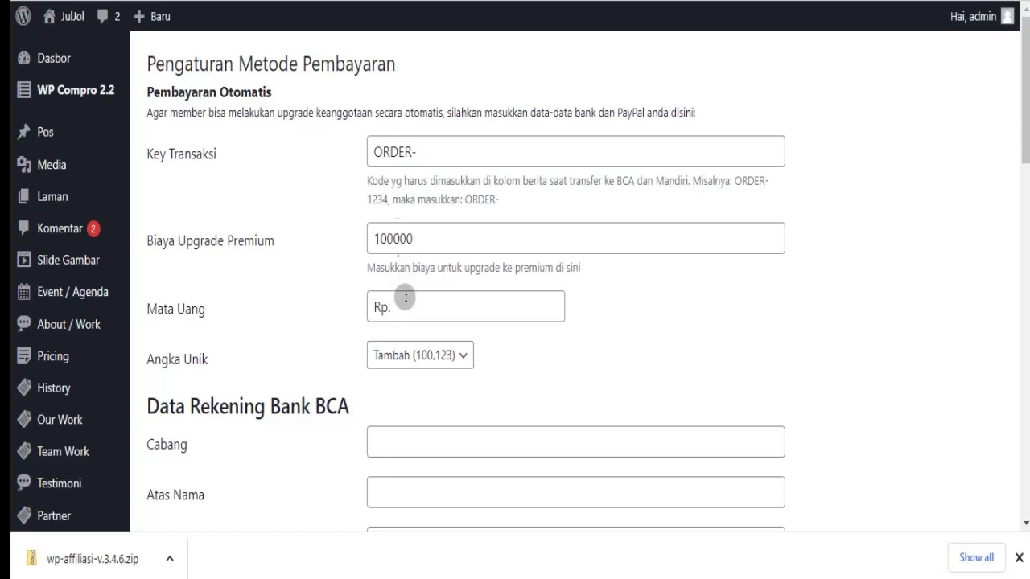
click(390, 239)
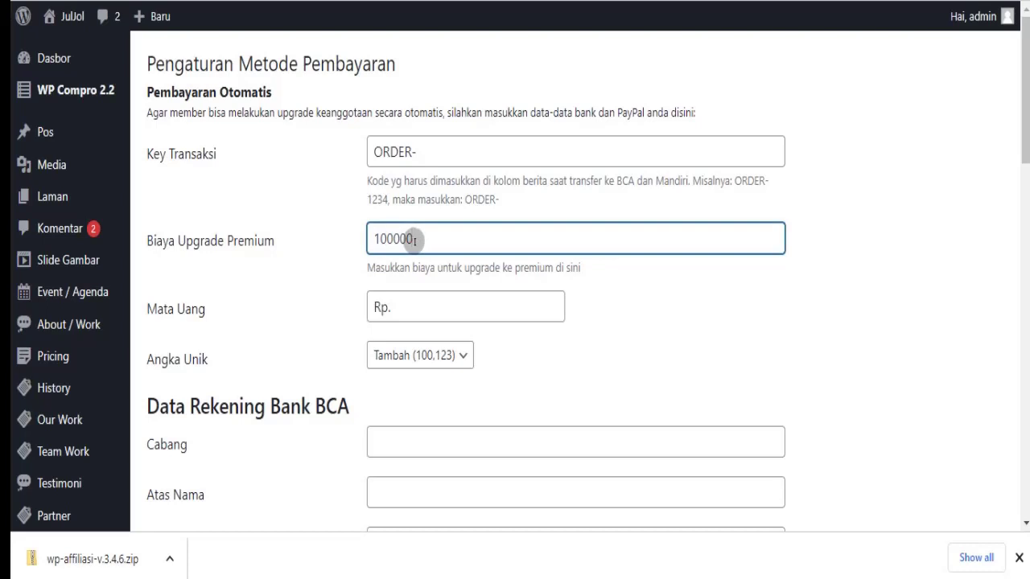
double_click(434, 237)
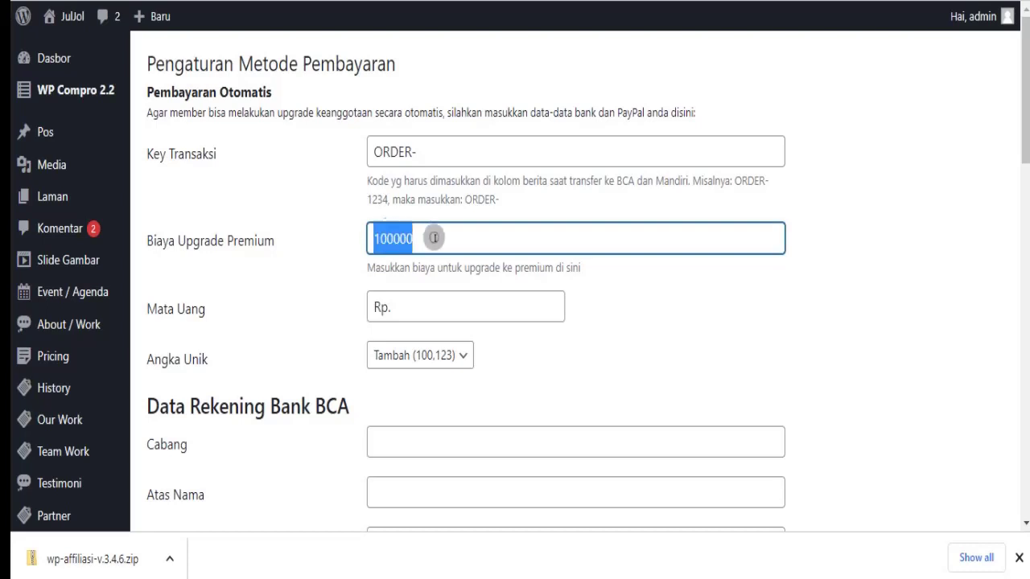
text(25)
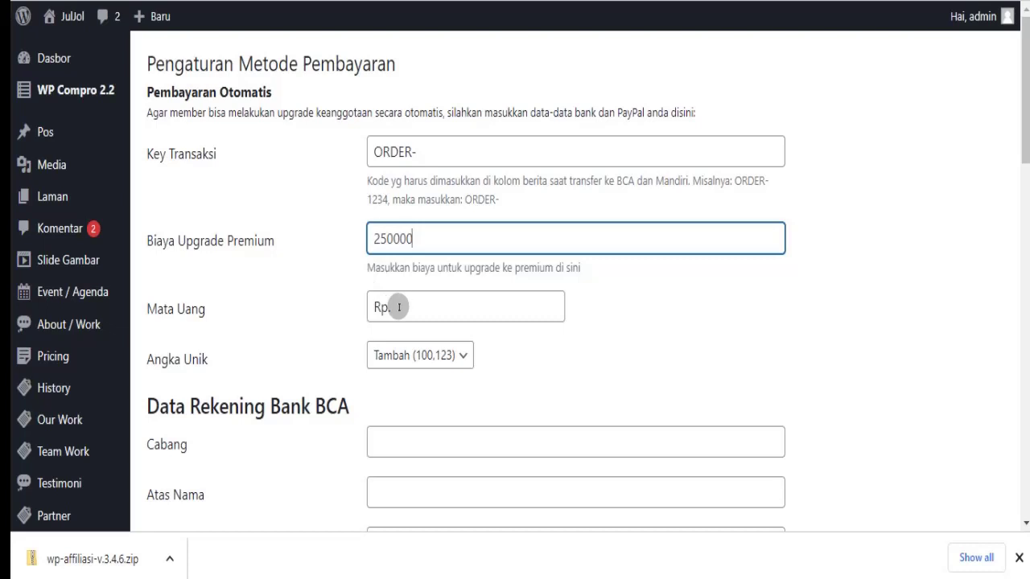
click(435, 351)
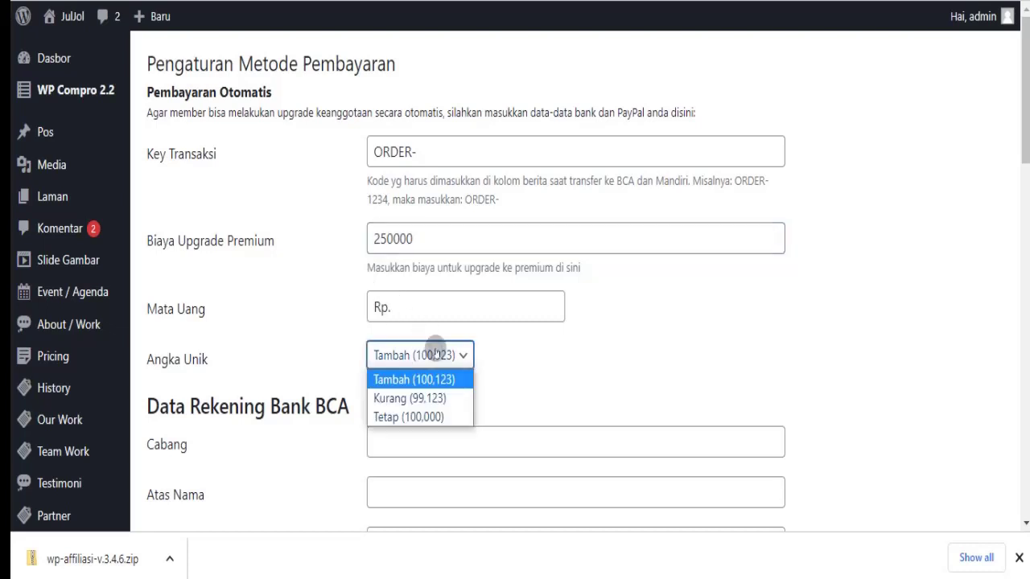
click(436, 351)
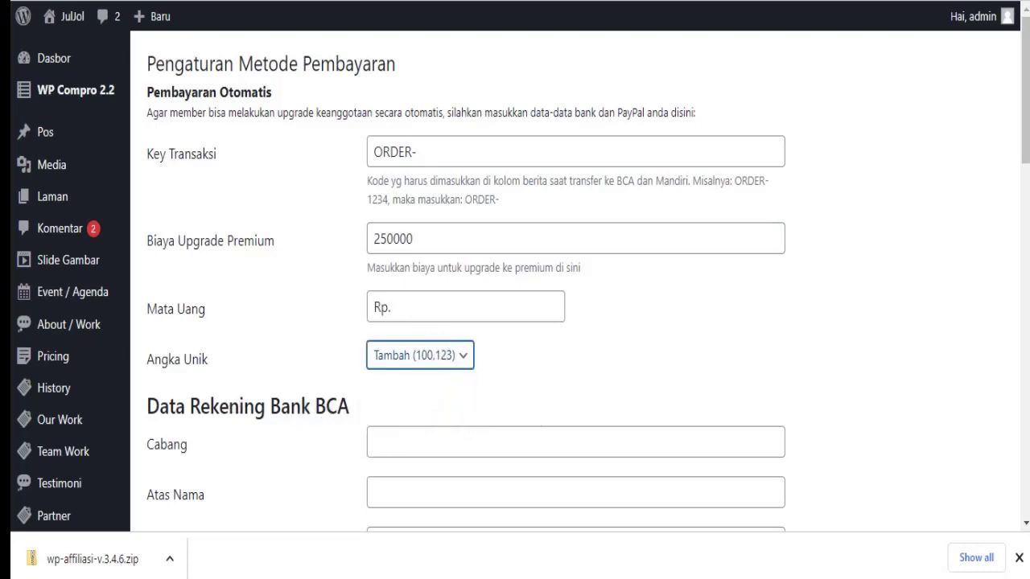
Step: Save the payment method settings with Update
drag(1026, 105, 1025, 154)
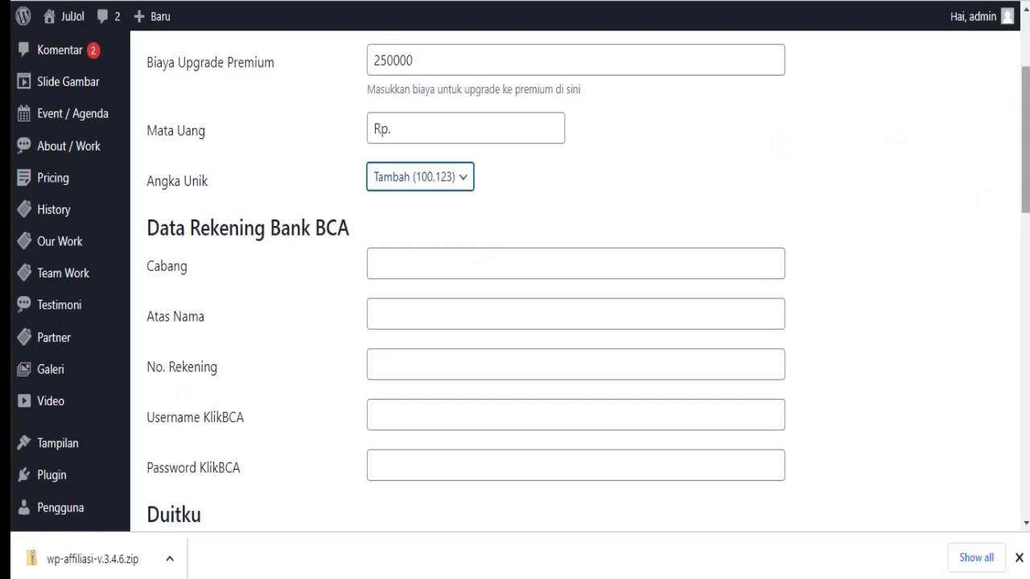
drag(1026, 141, 984, 76)
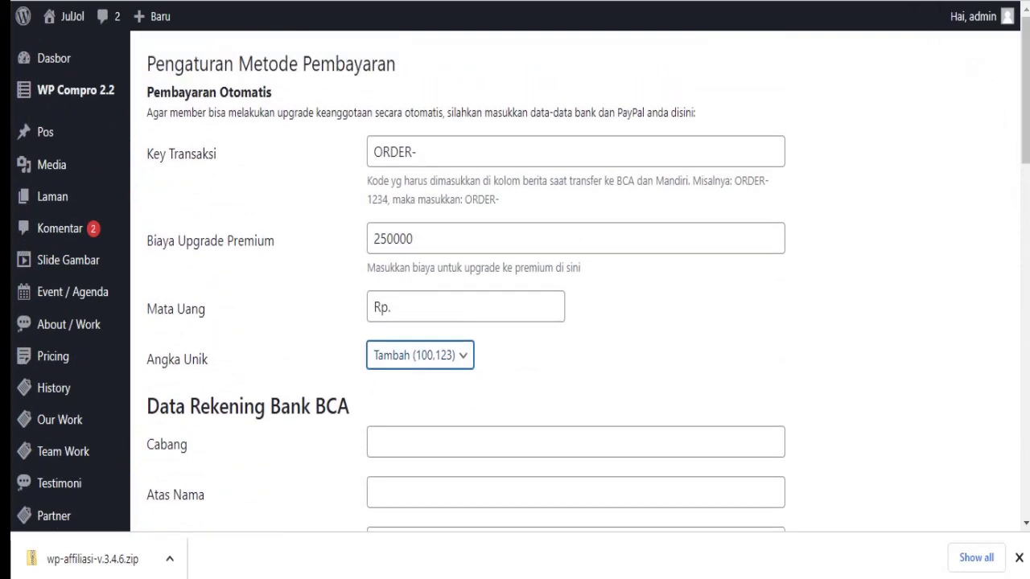
scroll(391, 322, down, 12)
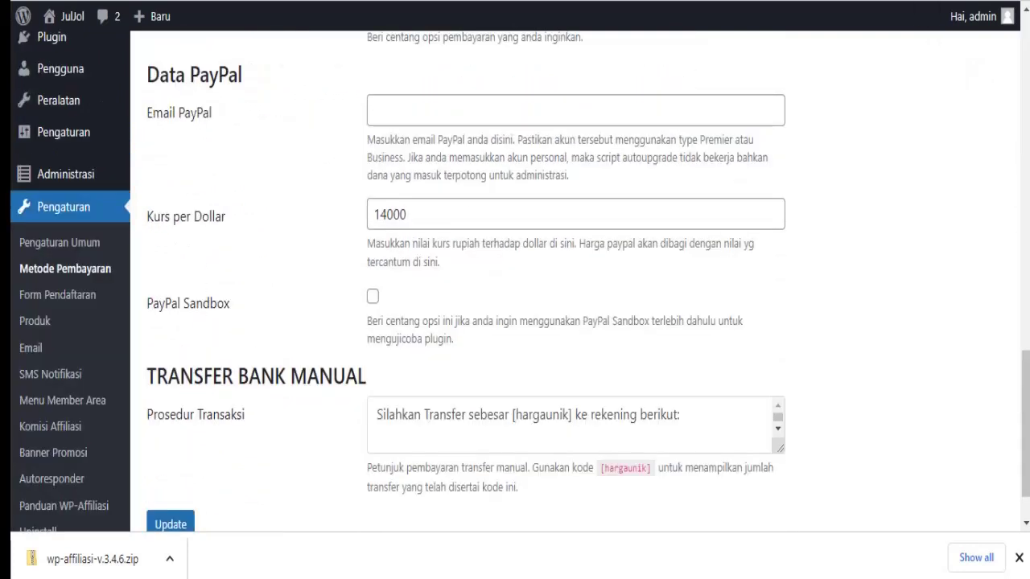
click(171, 523)
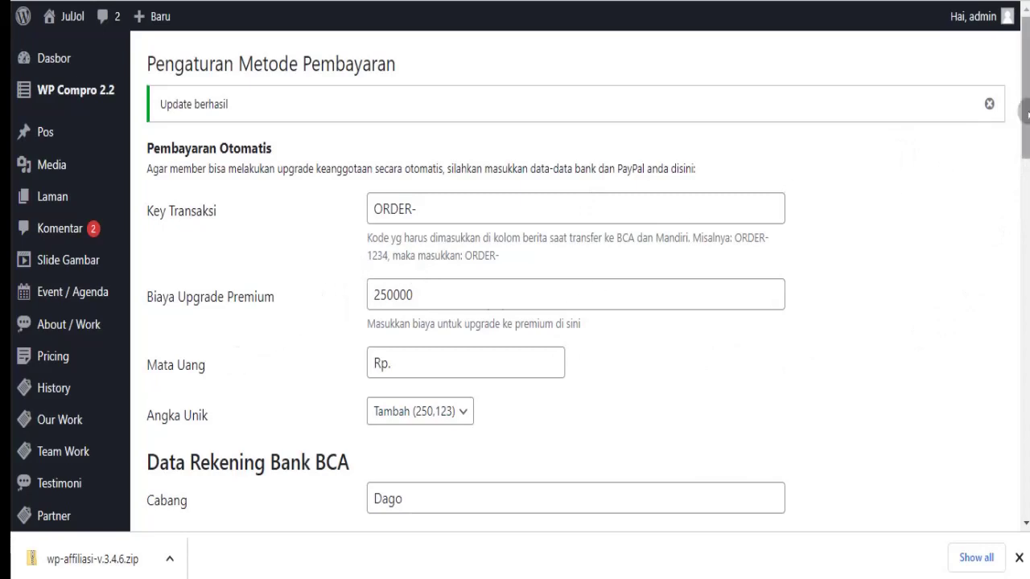
Step: Go to the registration form settings page
drag(1022, 113, 1023, 254)
scroll(1025, 241, down, 2)
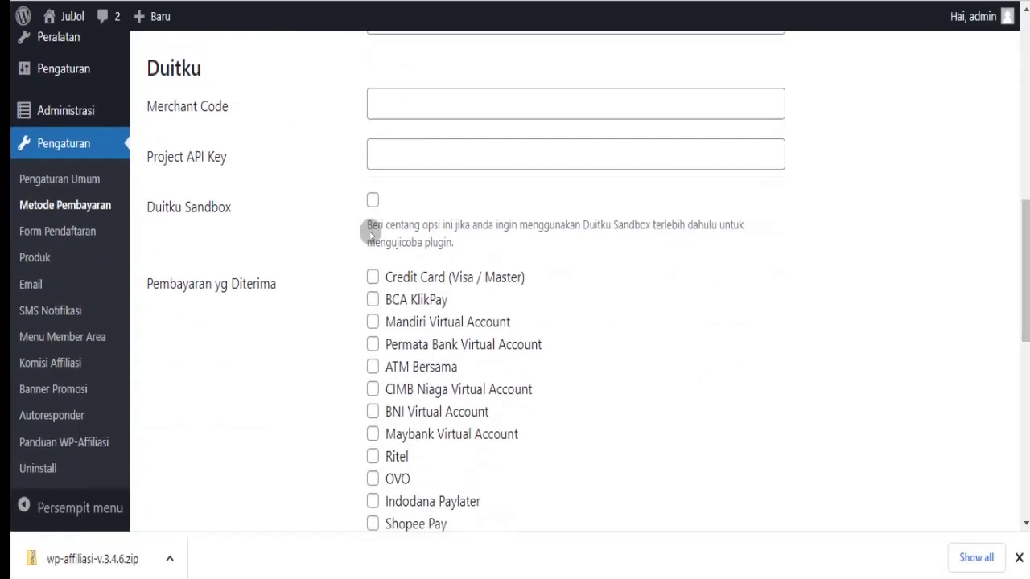
click(90, 232)
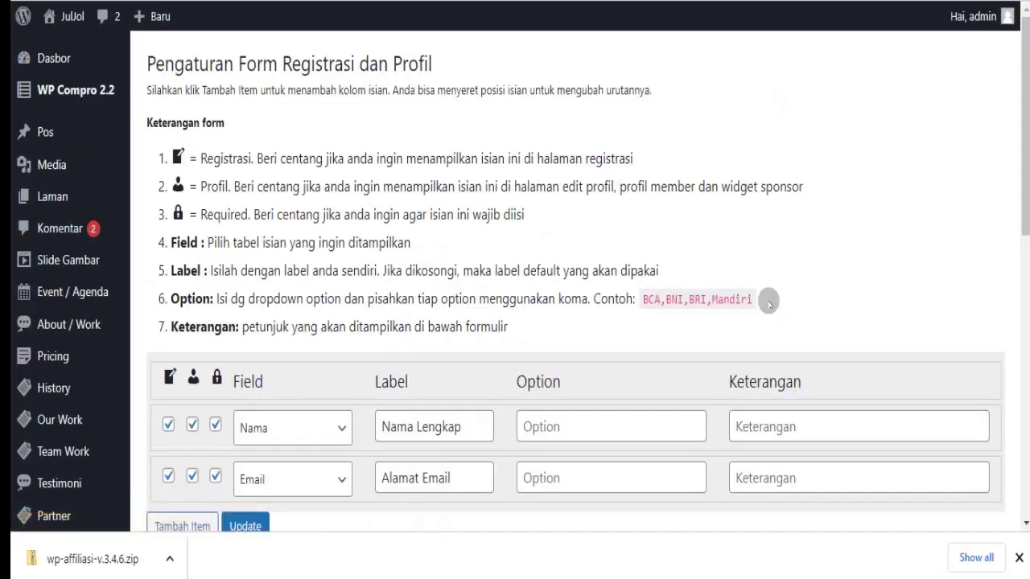
Step: Add two registration form rows as the Username and Password fields
scroll(880, 318, down, 2)
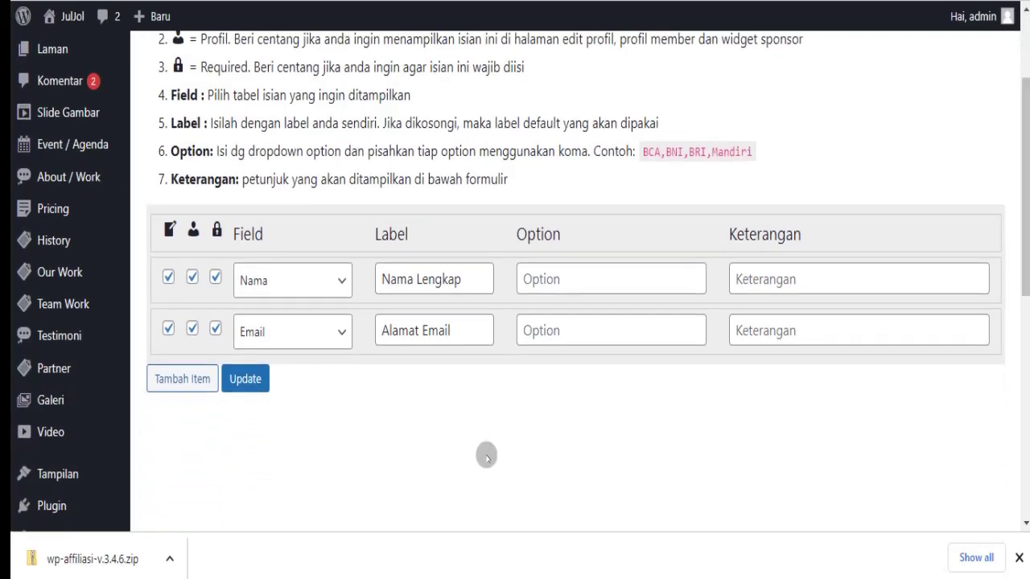
click(180, 380)
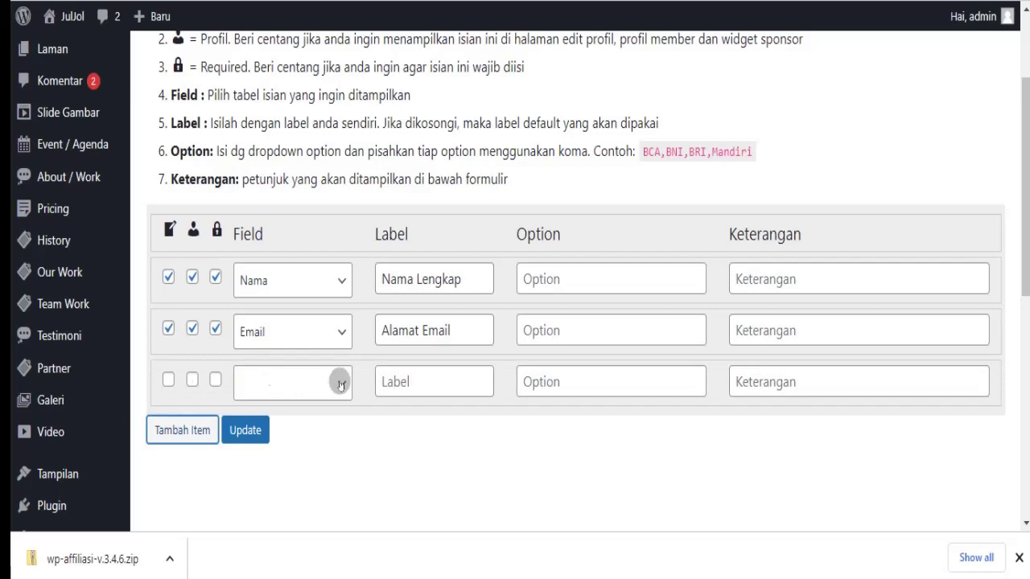
click(340, 385)
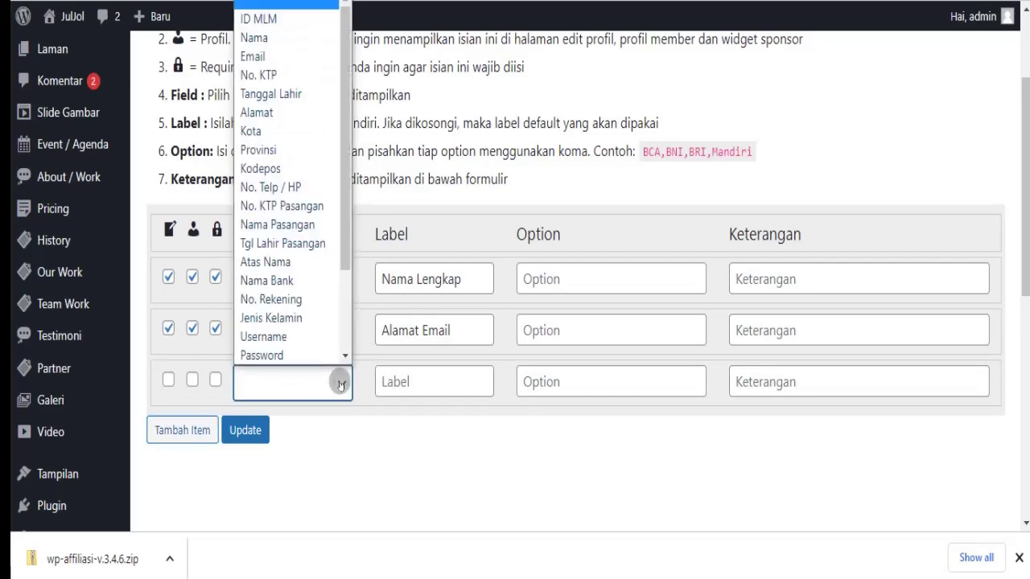
click(294, 338)
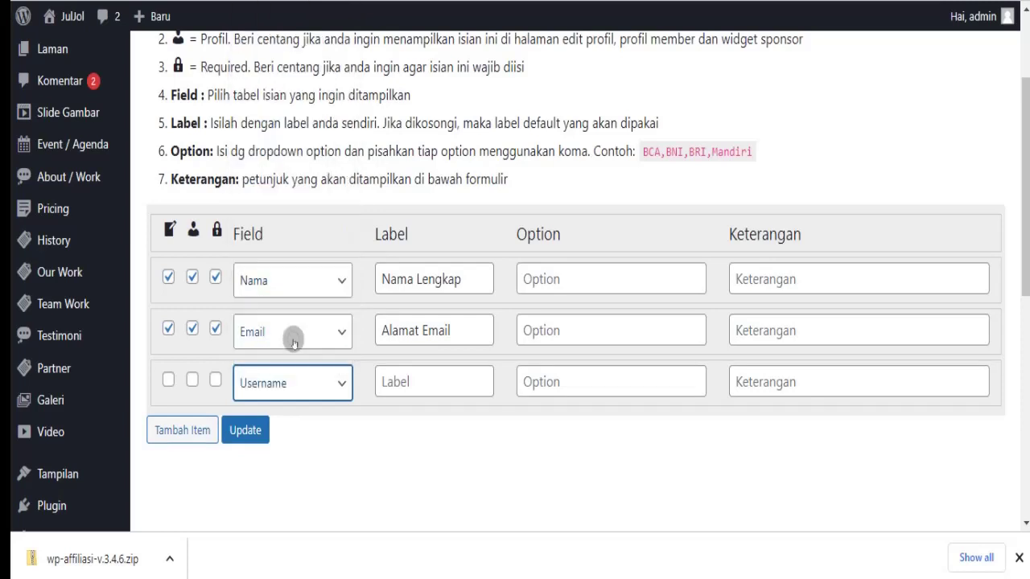
click(184, 430)
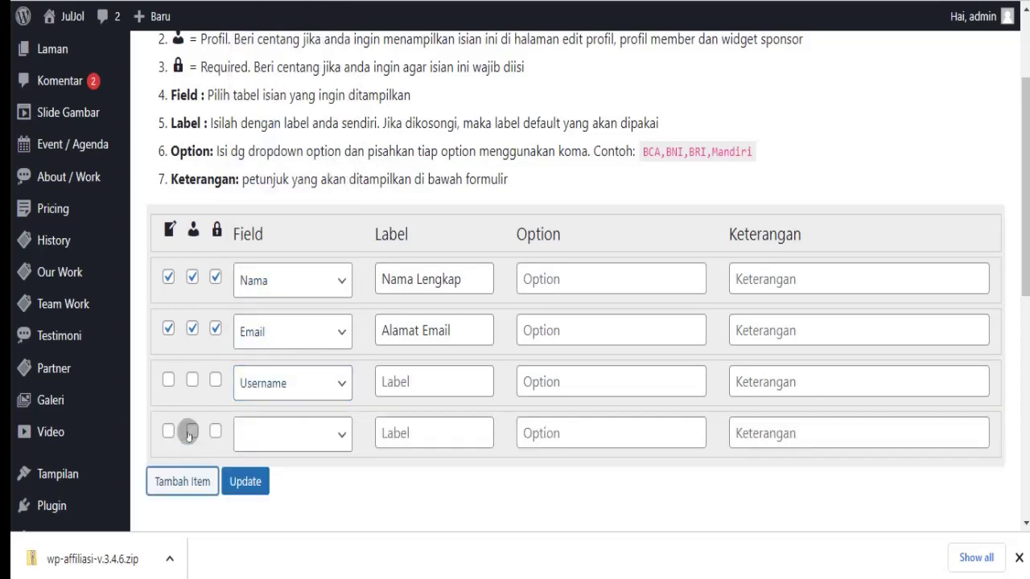
click(298, 433)
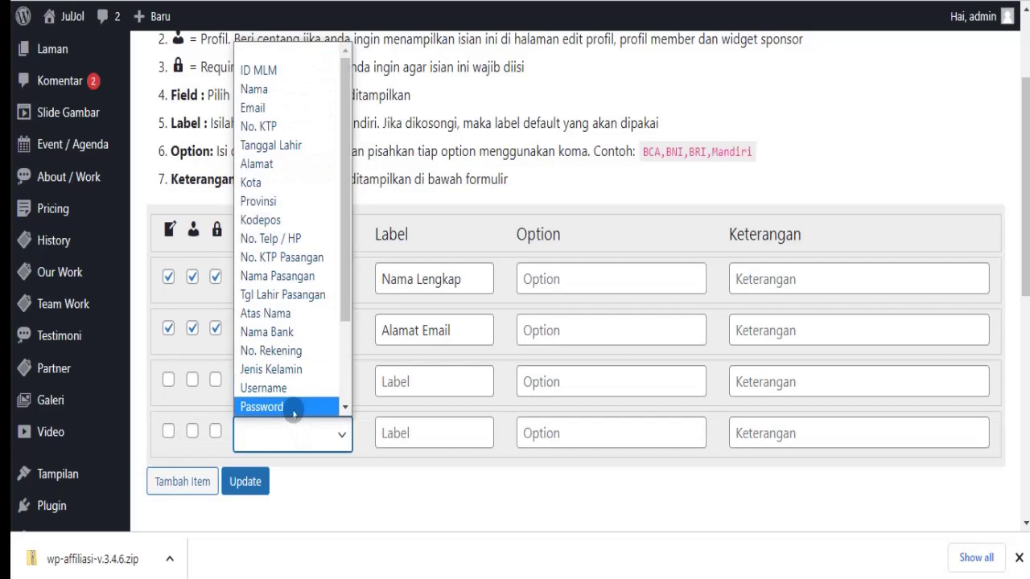
click(293, 408)
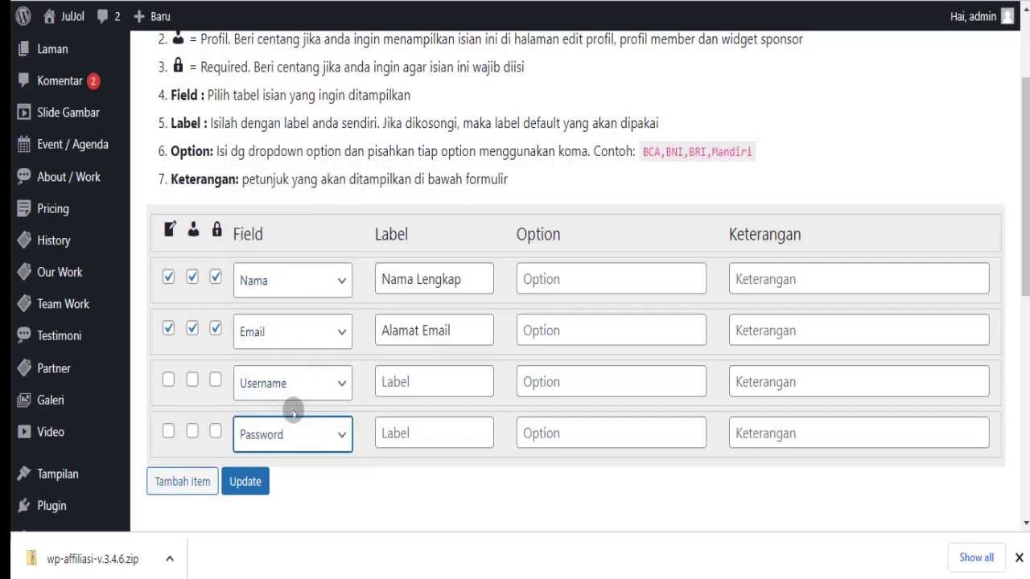
Step: Make Username and Password required, off the profile, labelled Username and Password, and save
click(394, 384)
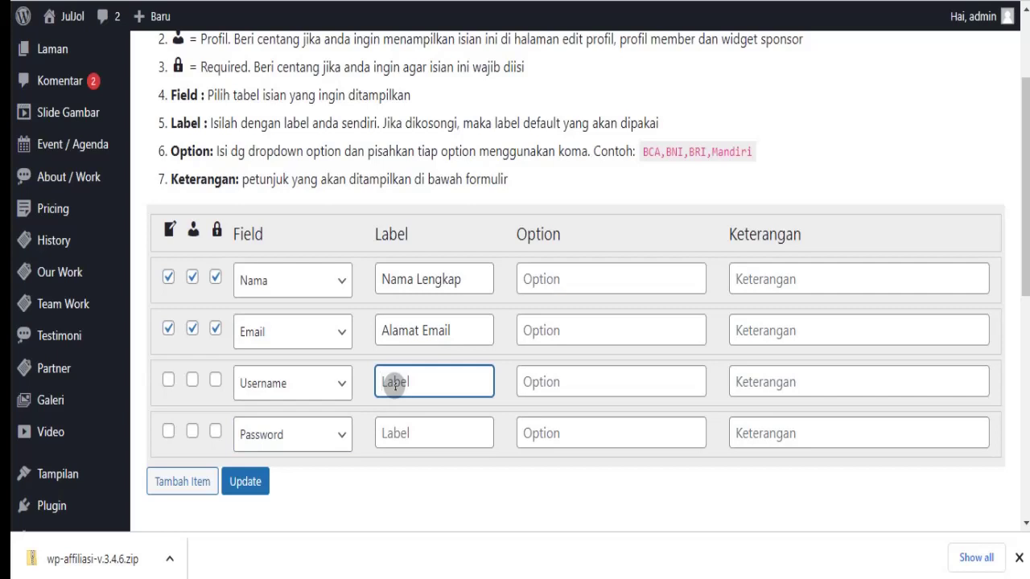
click(169, 379)
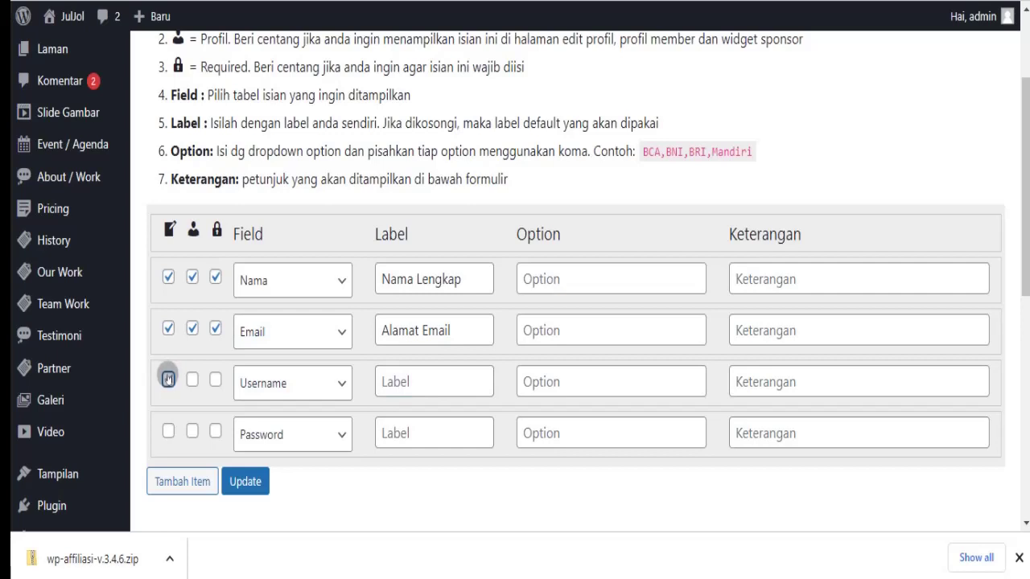
click(168, 379)
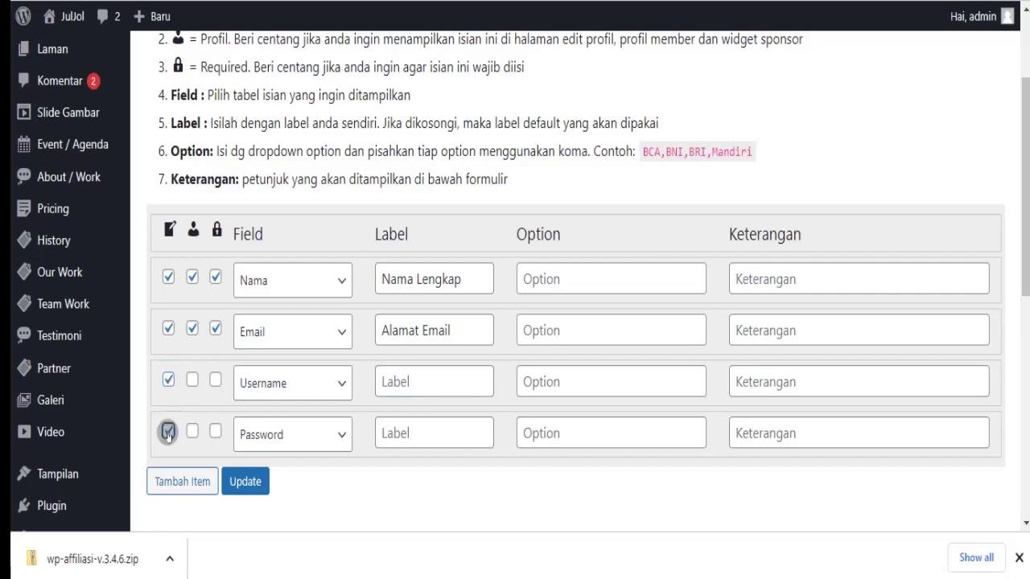
click(193, 432)
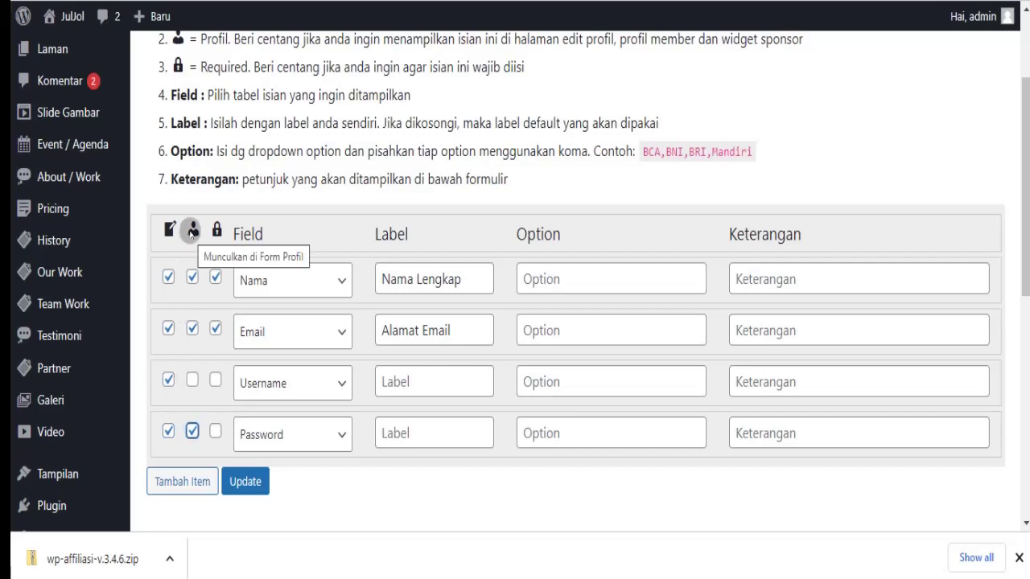
click(193, 433)
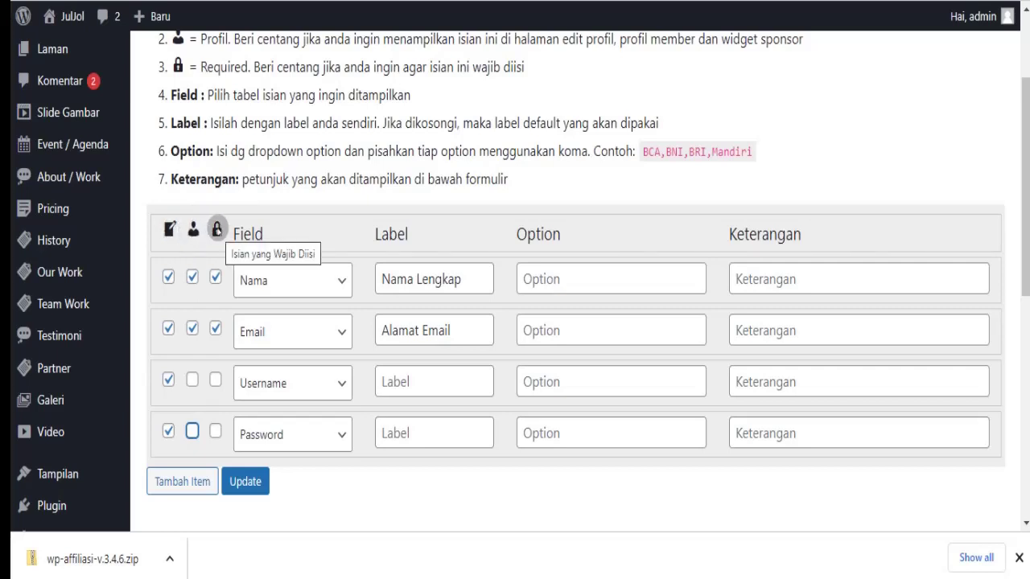
click(216, 431)
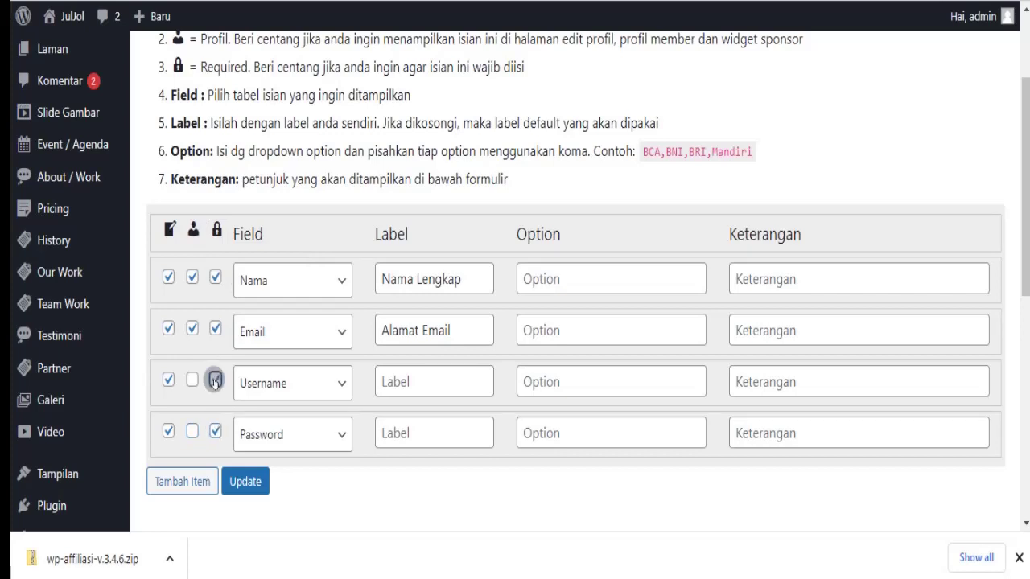
click(215, 380)
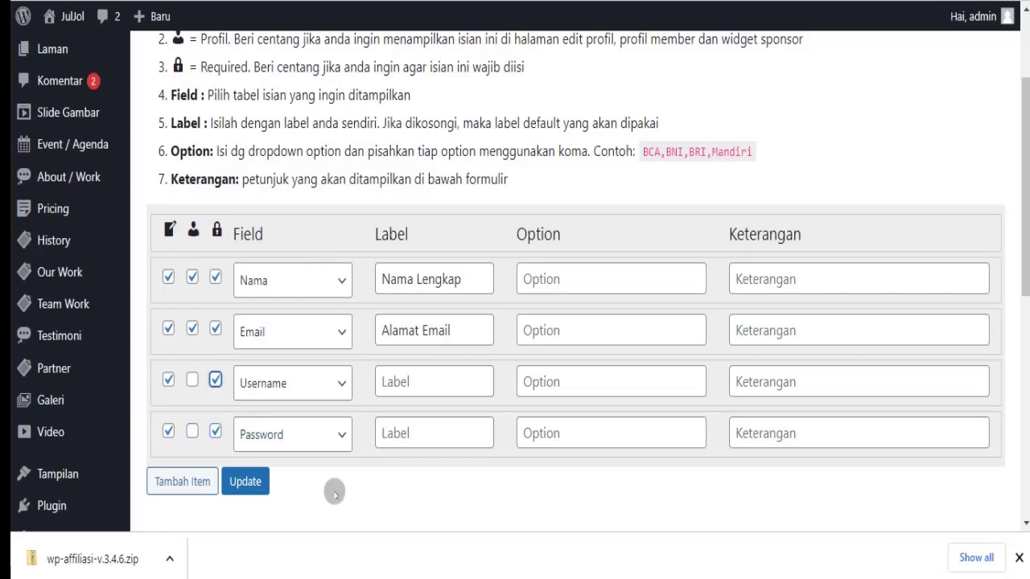
click(418, 384)
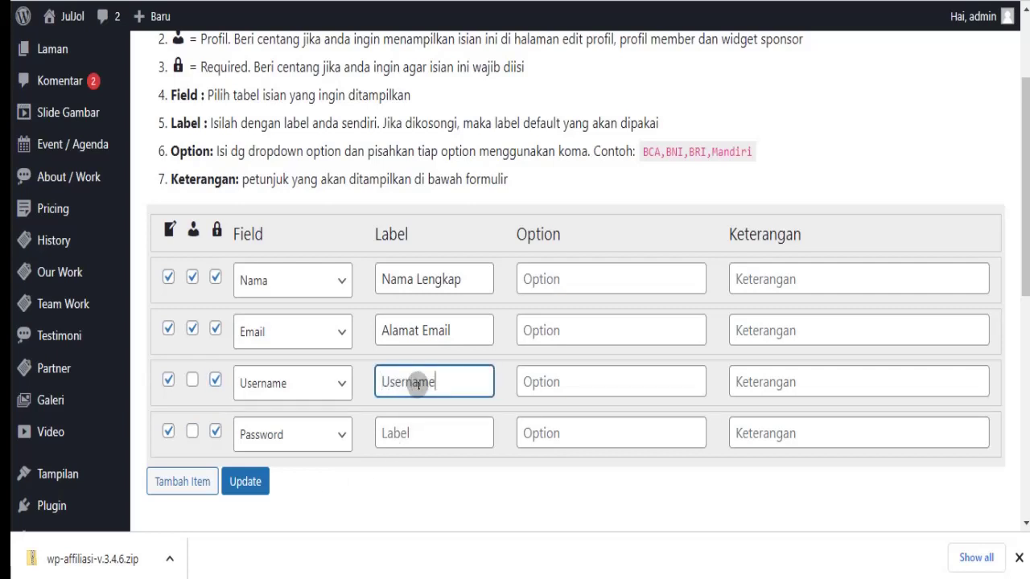
click(397, 432)
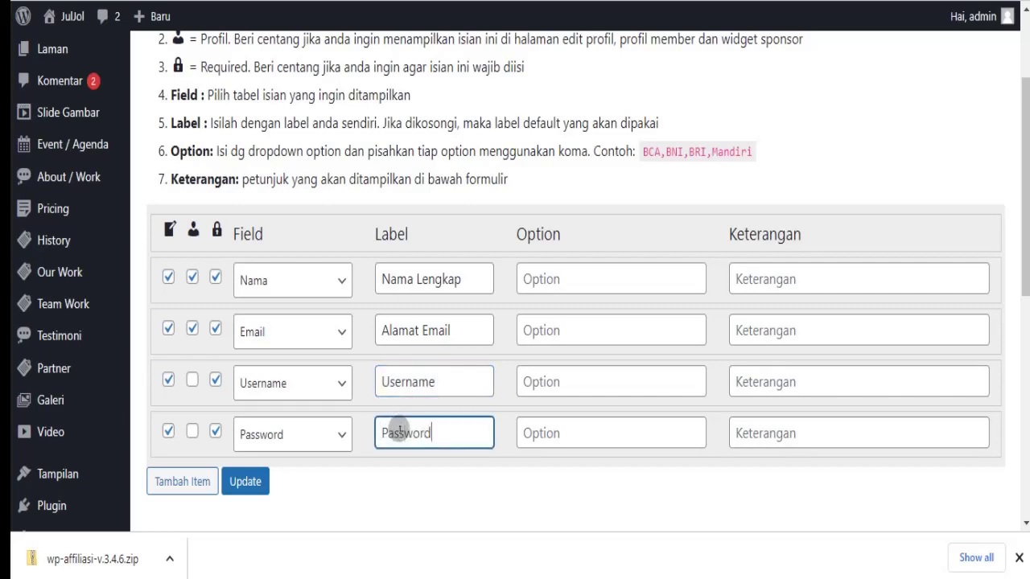
click(257, 482)
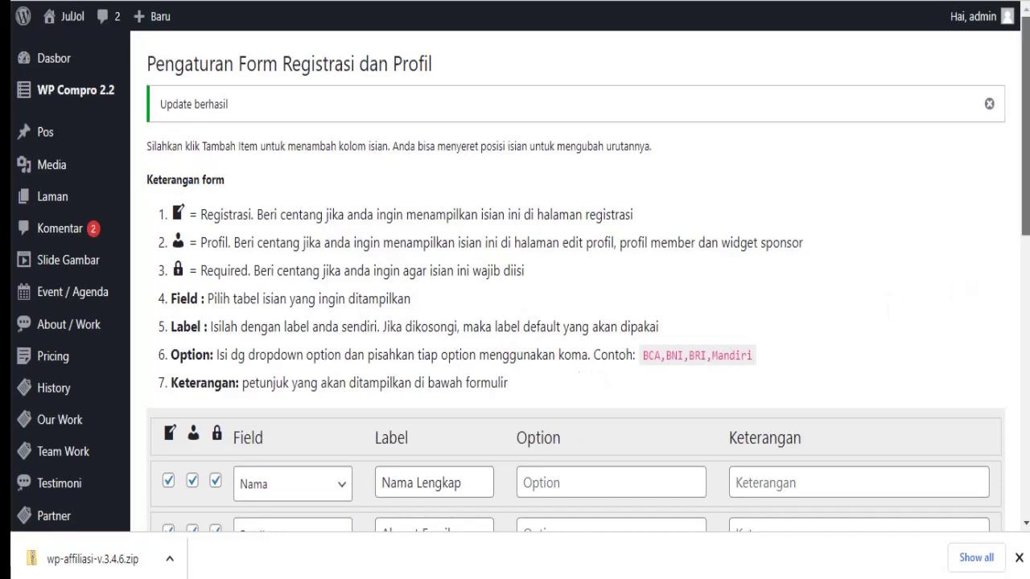
Step: Open Pengaturan > Produk to view the empty Path Folder Download field
scroll(888, 306, down, 3)
drag(1021, 186, 1020, 353)
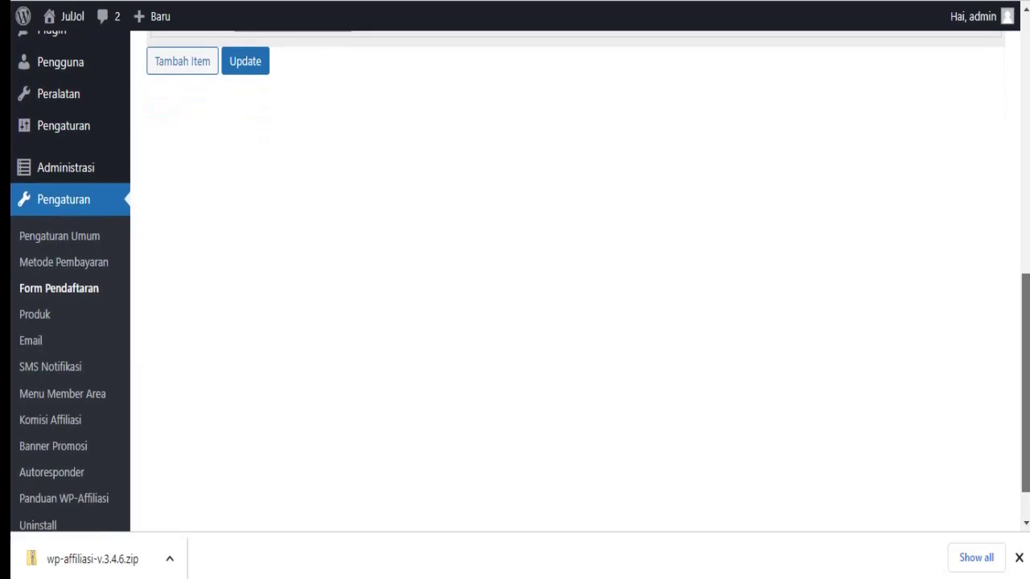
click(48, 320)
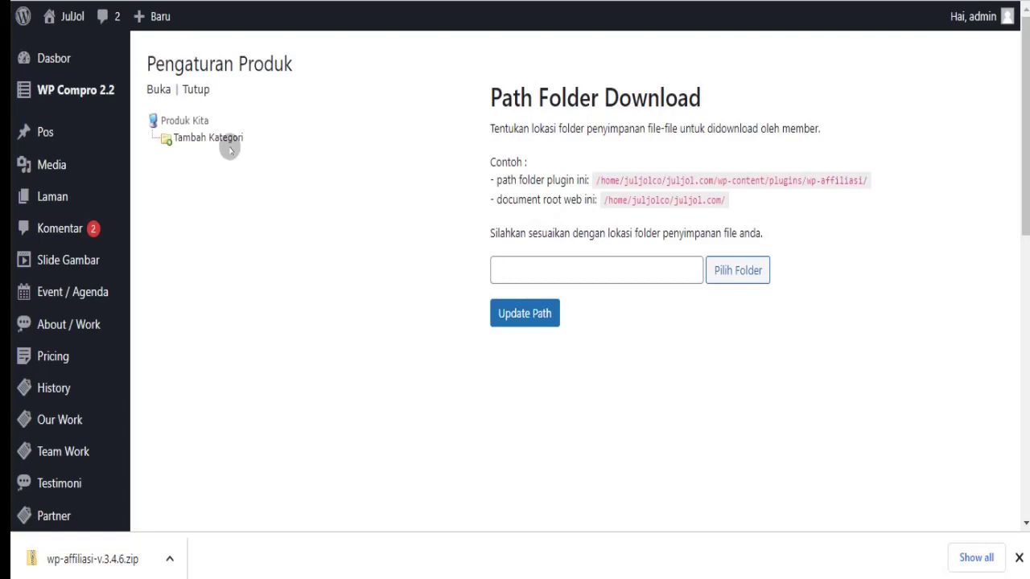
drag(1025, 128, 1025, 314)
scroll(555, 310, down, 2)
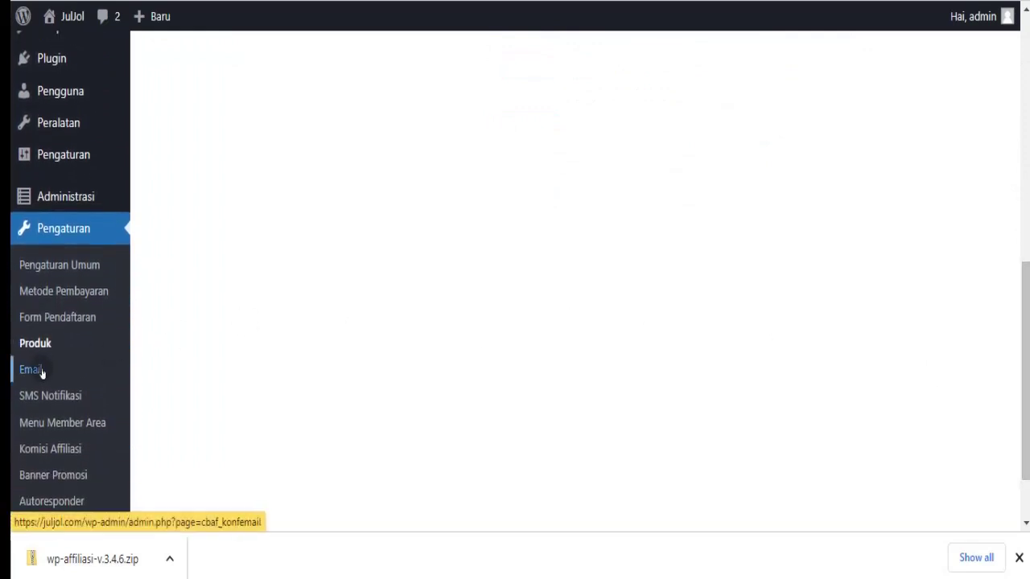
Step: In Menu Member Area, enable the Home, Profil, Klien and Jaringan menus
click(59, 423)
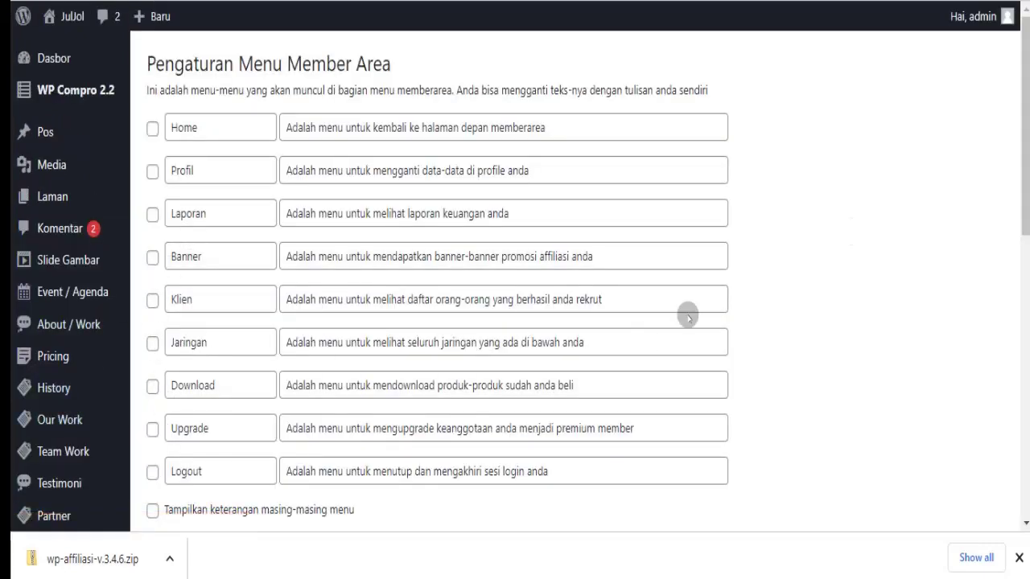
scroll(1019, 134, down, 2)
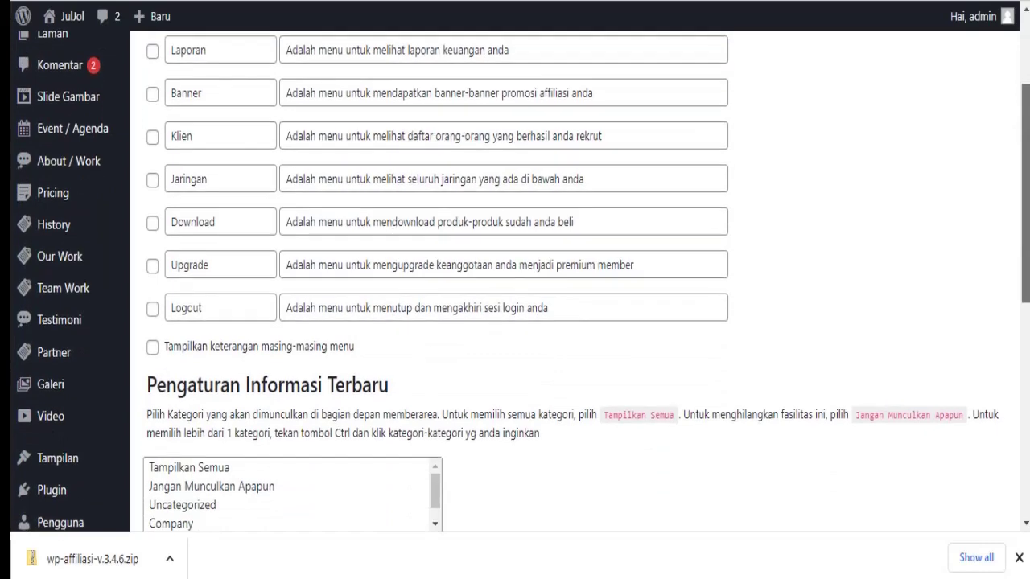
scroll(515, 273, up, 1)
scroll(515, 281, up, 1)
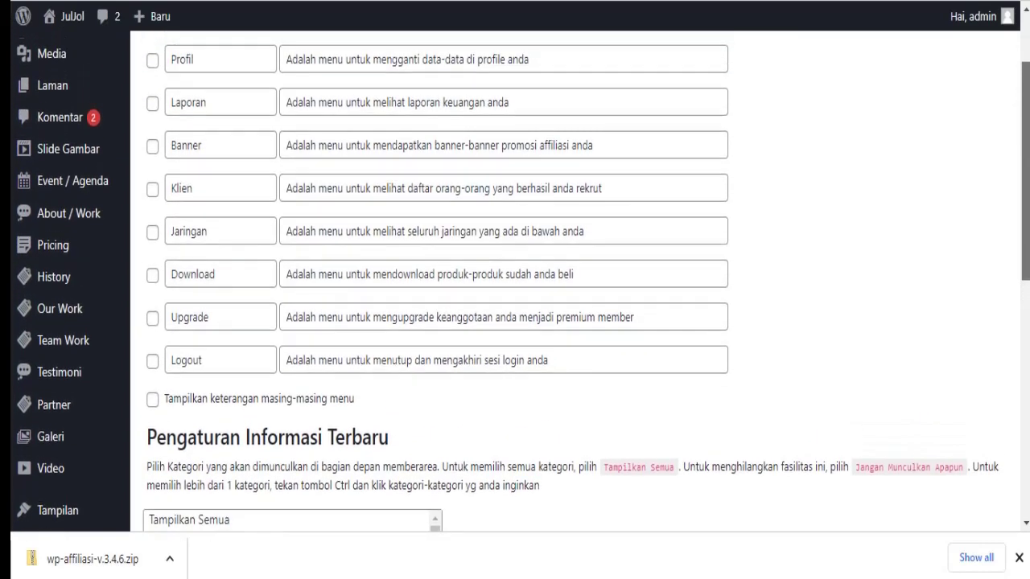
scroll(1027, 123, up, 3)
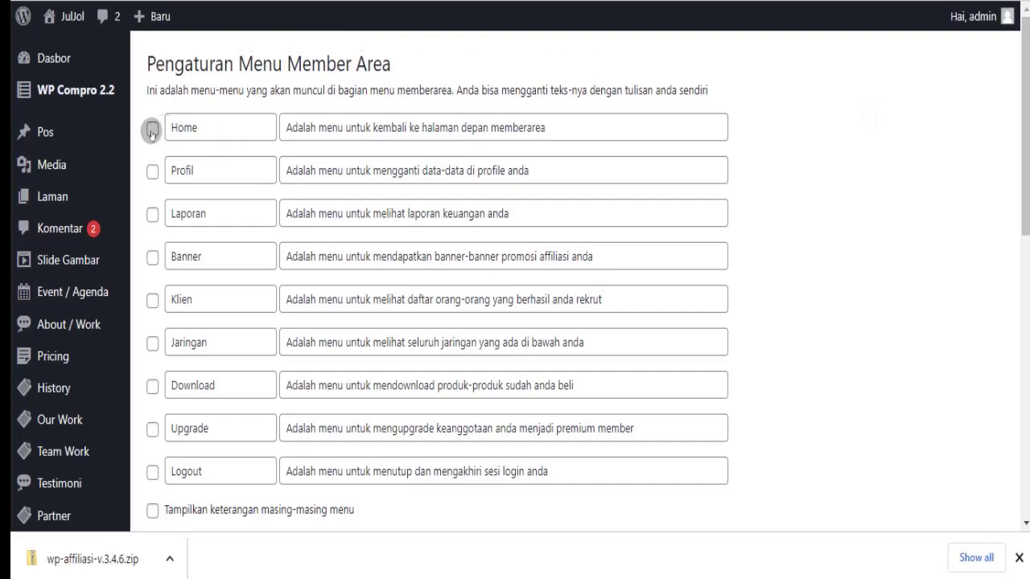
click(152, 130)
click(152, 171)
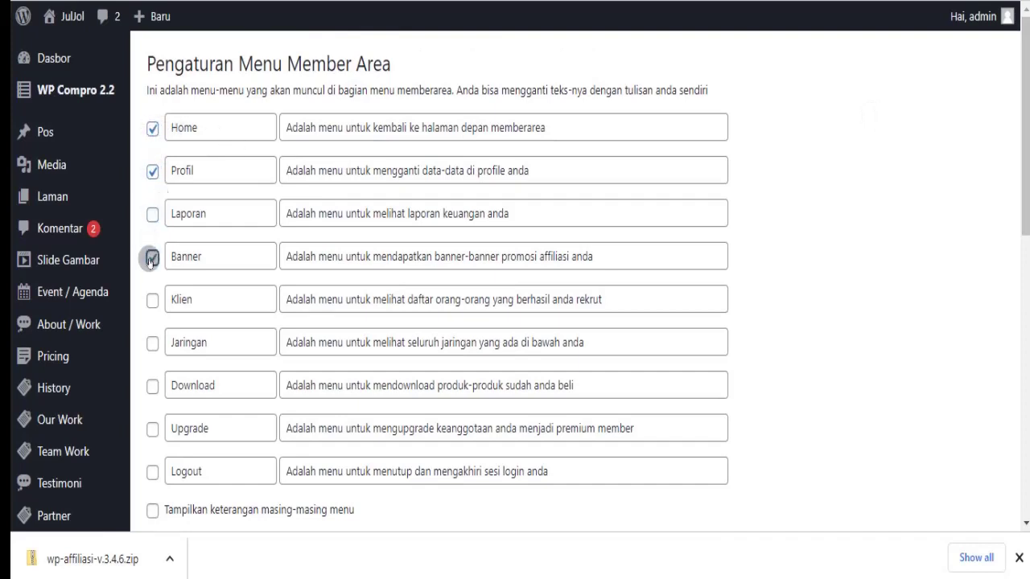
click(152, 300)
click(152, 345)
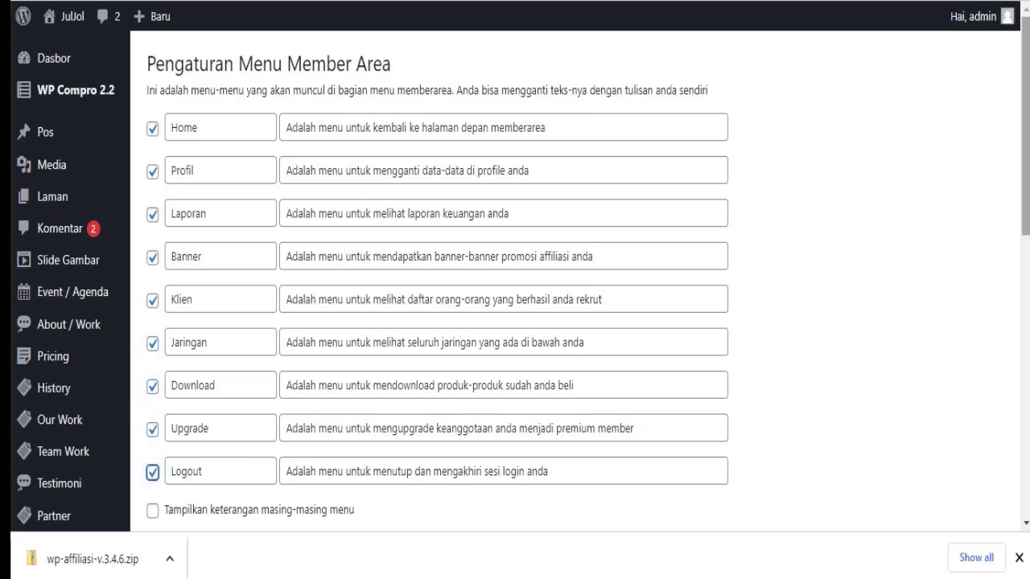
Step: Choose Tampilkan Semua for latest-information categories and save the member area settings
scroll(931, 149, down, 1)
scroll(931, 149, down, 1)
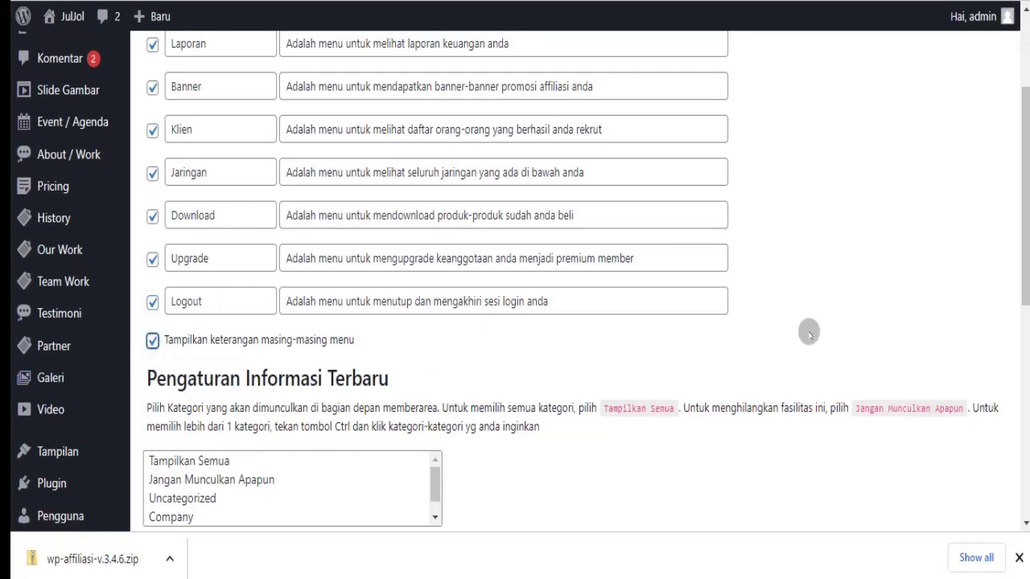
scroll(1026, 208, down, 2)
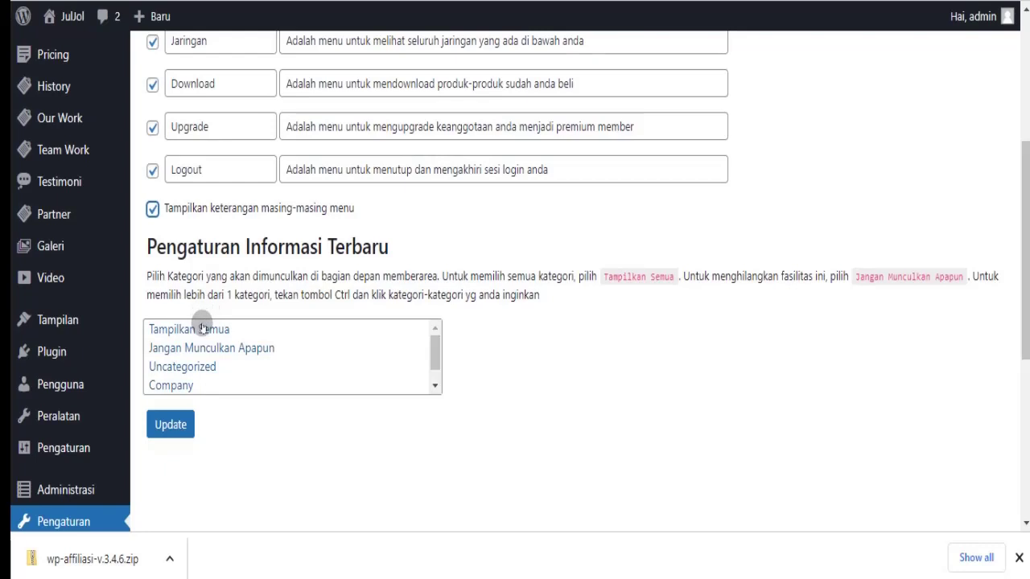
click(203, 329)
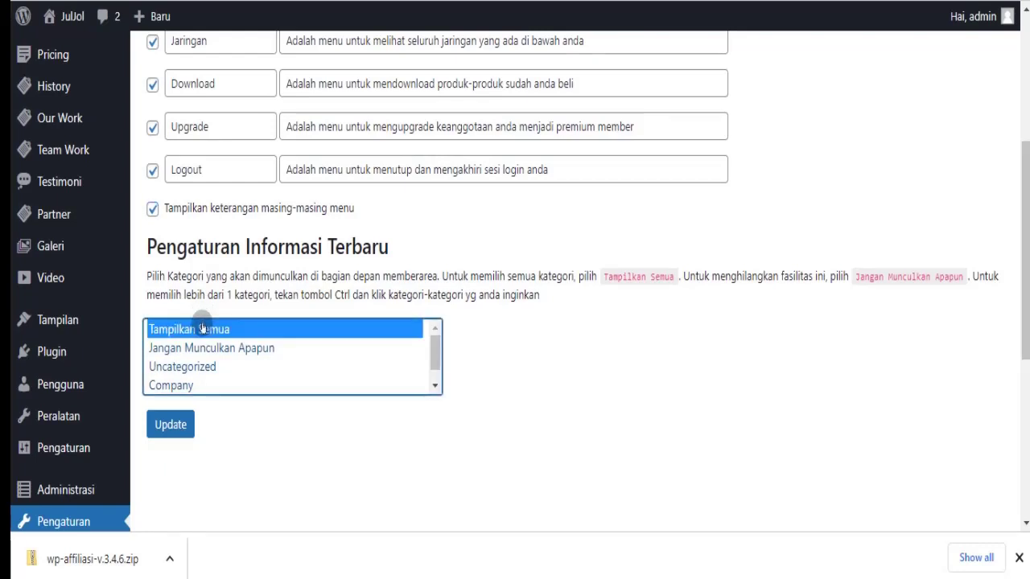
click(181, 425)
click(178, 425)
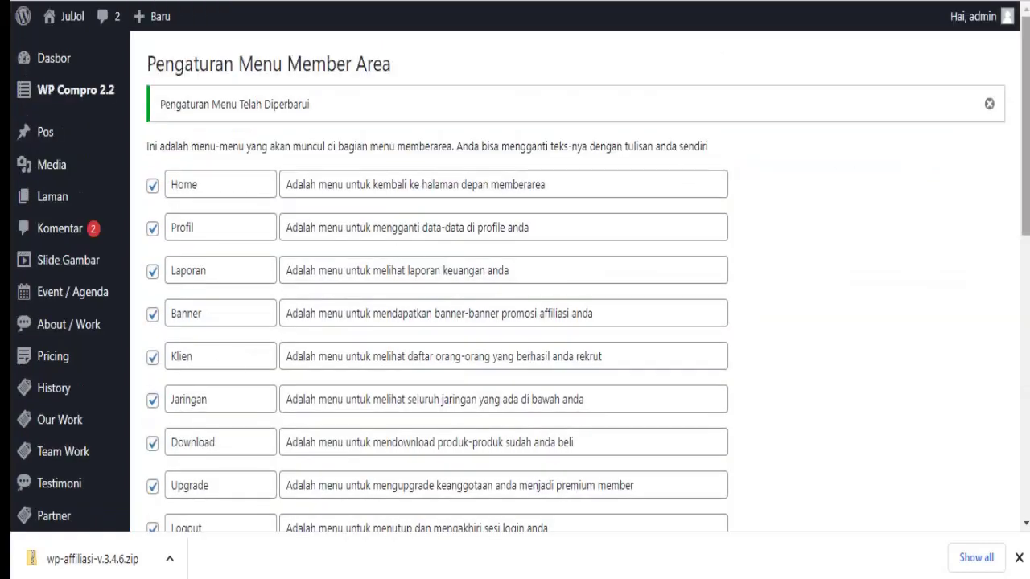
scroll(245, 378, down, 6)
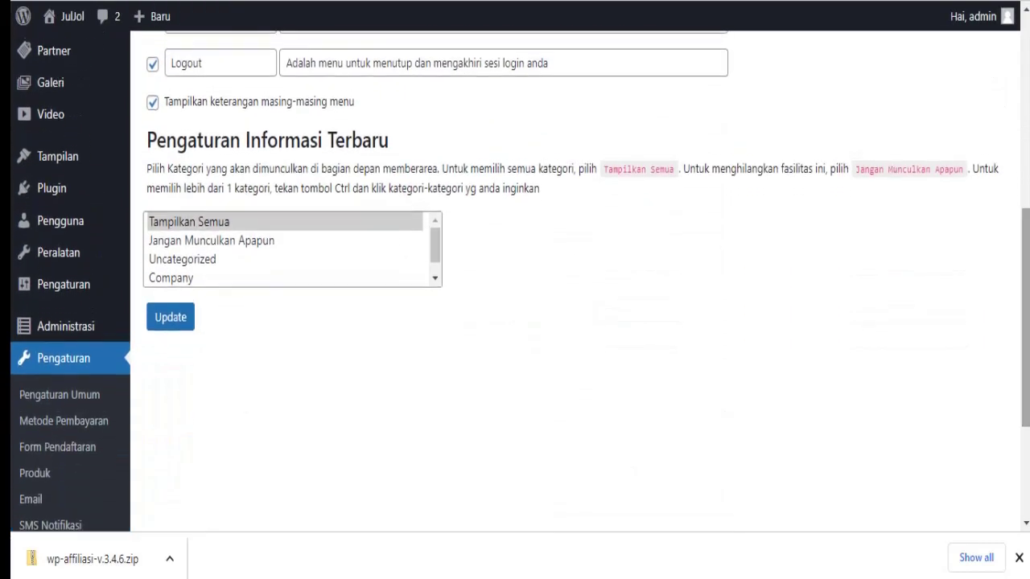
scroll(980, 378, down, 3)
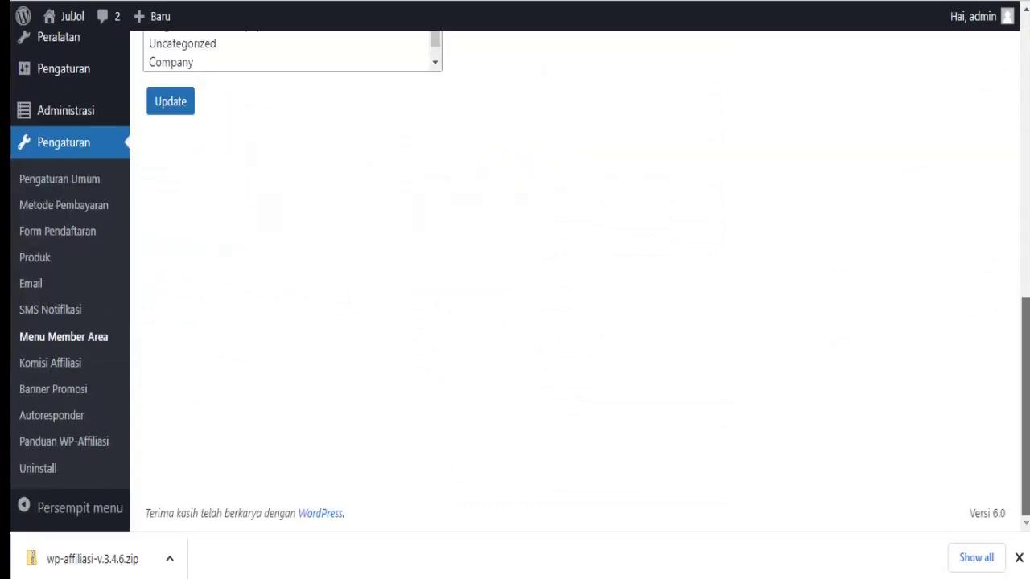
Step: In Komisi Affiliasi, enter 50000 as the level 1 Premium upgrade commission
click(58, 367)
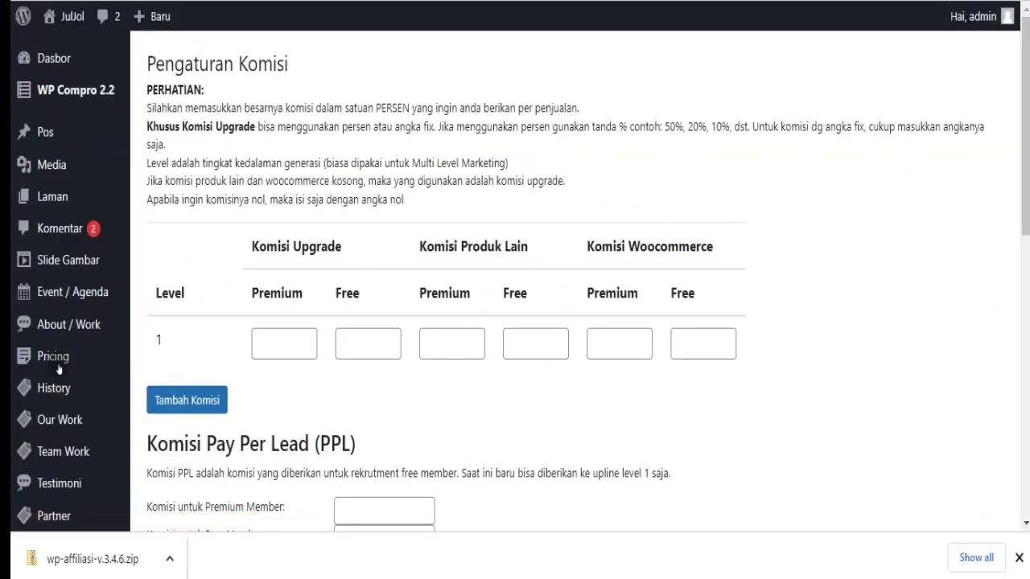
click(274, 348)
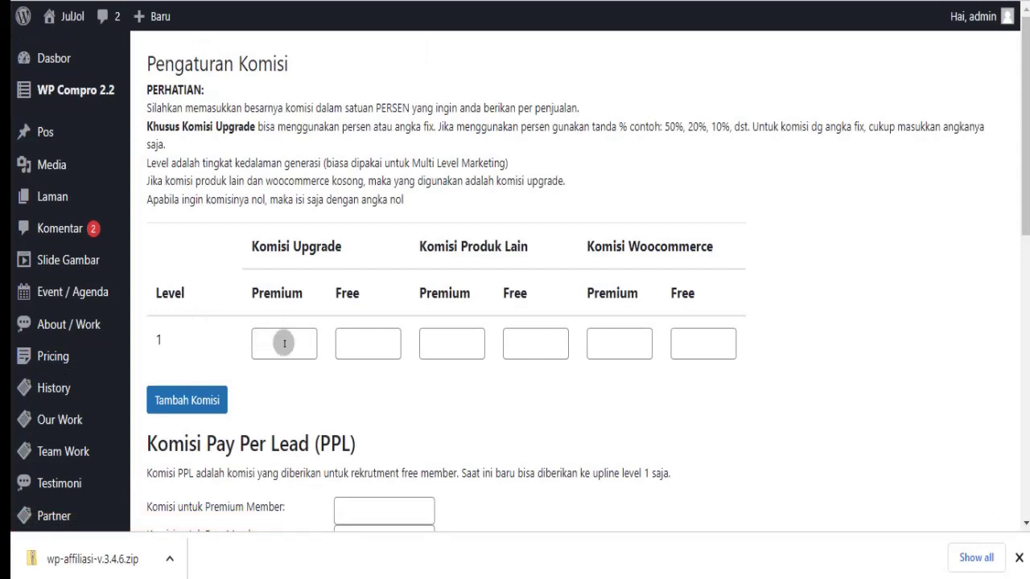
click(284, 344)
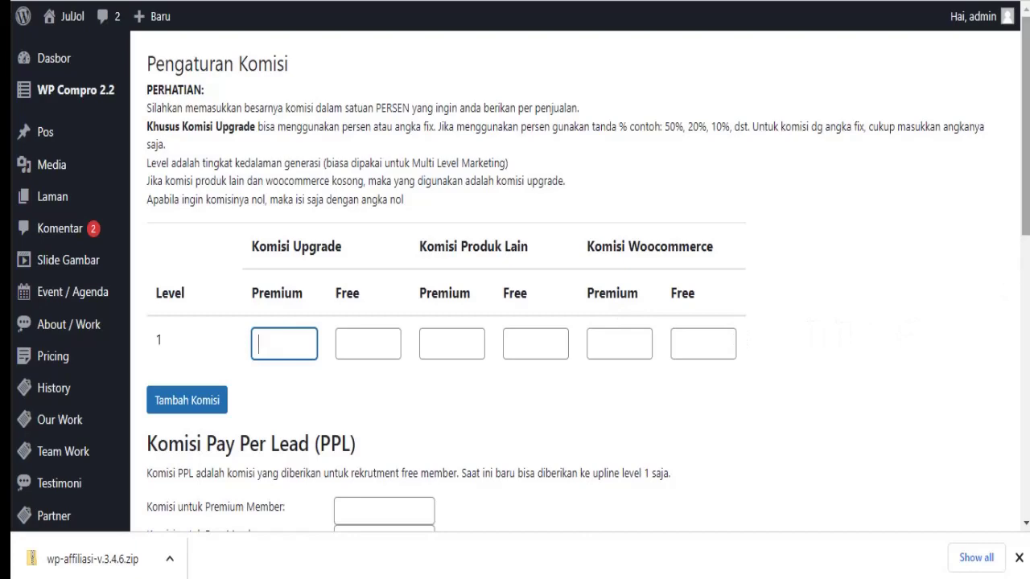
drag(1026, 129, 1026, 153)
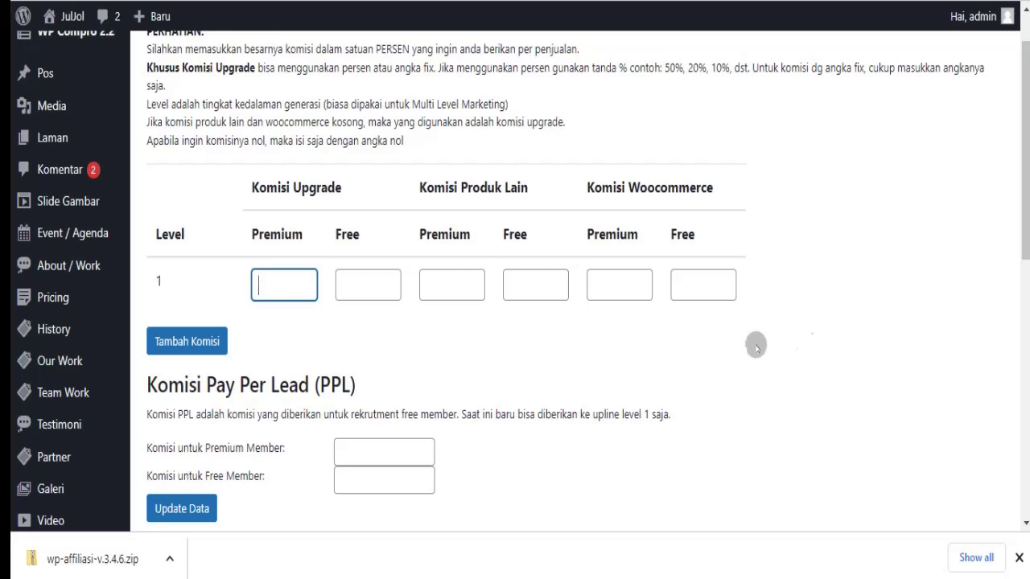
scroll(1025, 161, up, 1)
scroll(1025, 161, up, 1)
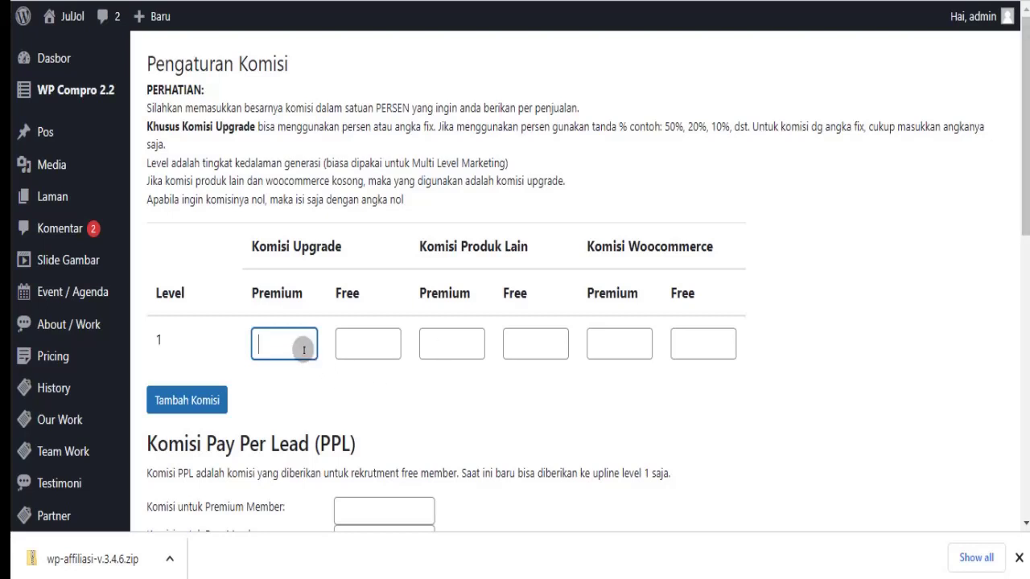
text(50)
text(50000)
Step: Enter 10000 as the level 1 Free upgrade commission
click(356, 342)
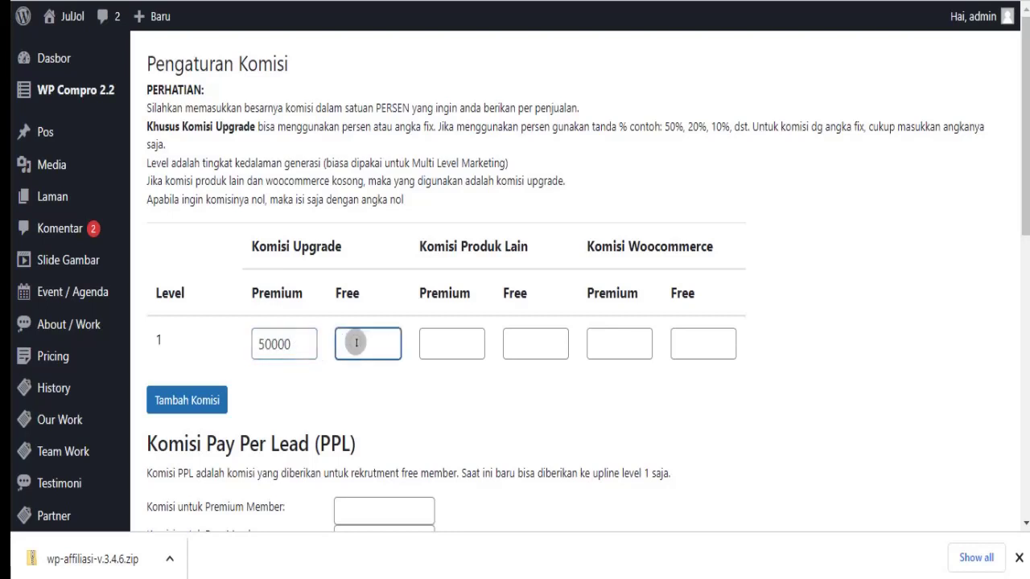
text(10000)
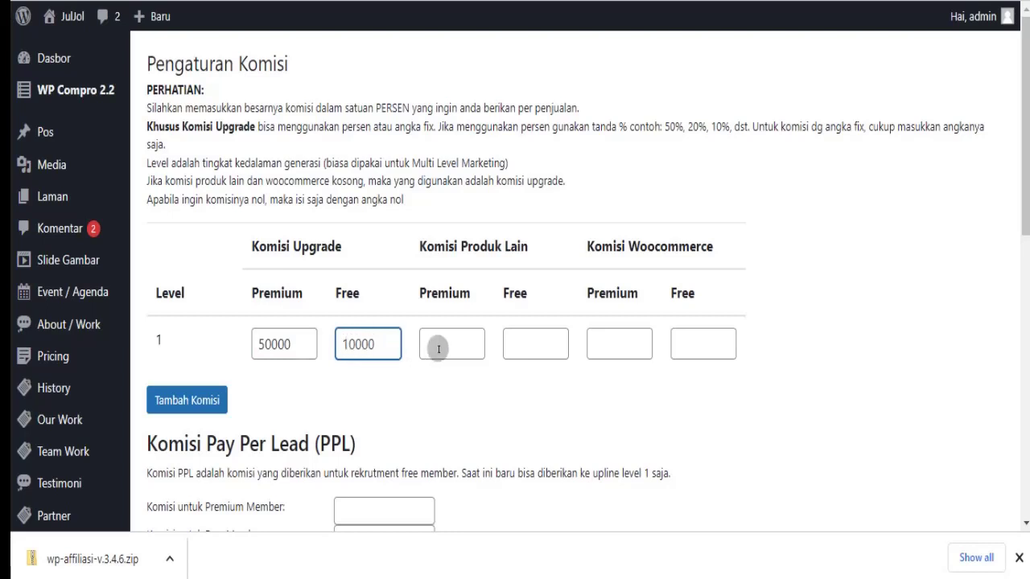
click(438, 349)
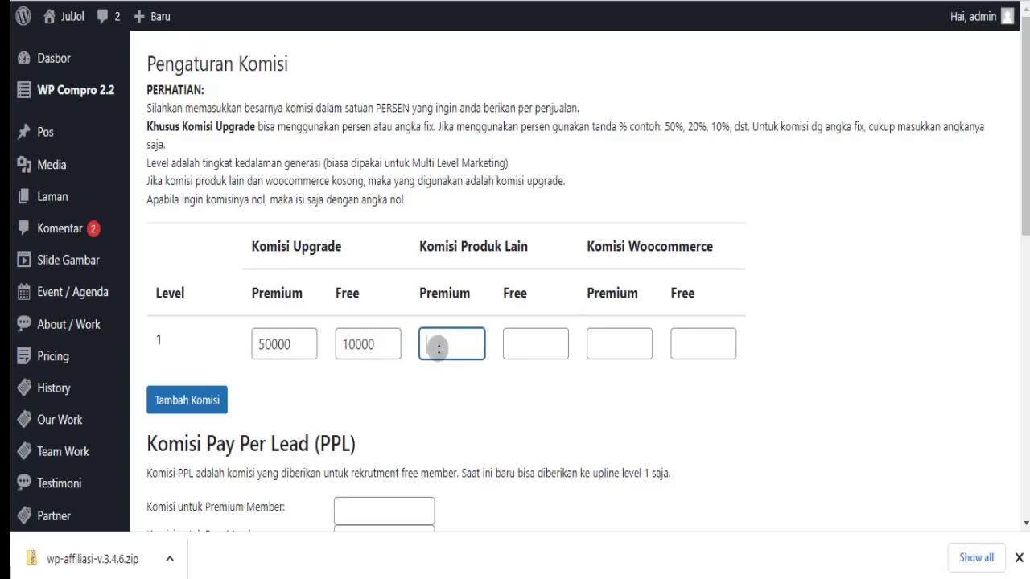
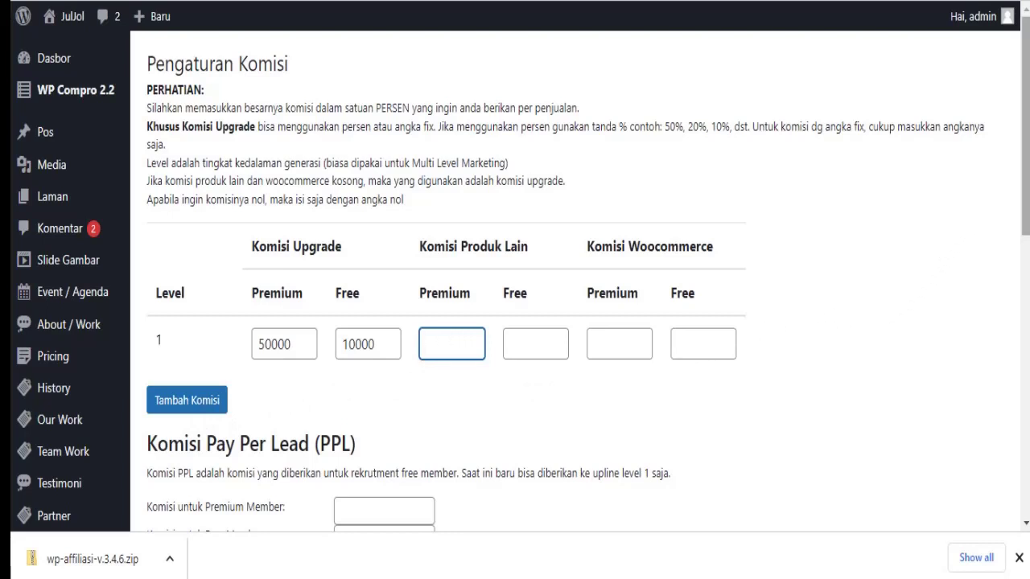
Step: Add a commission row, set PPL commission to 10000 for premium and 500 for free members, and save
drag(1026, 185, 1026, 221)
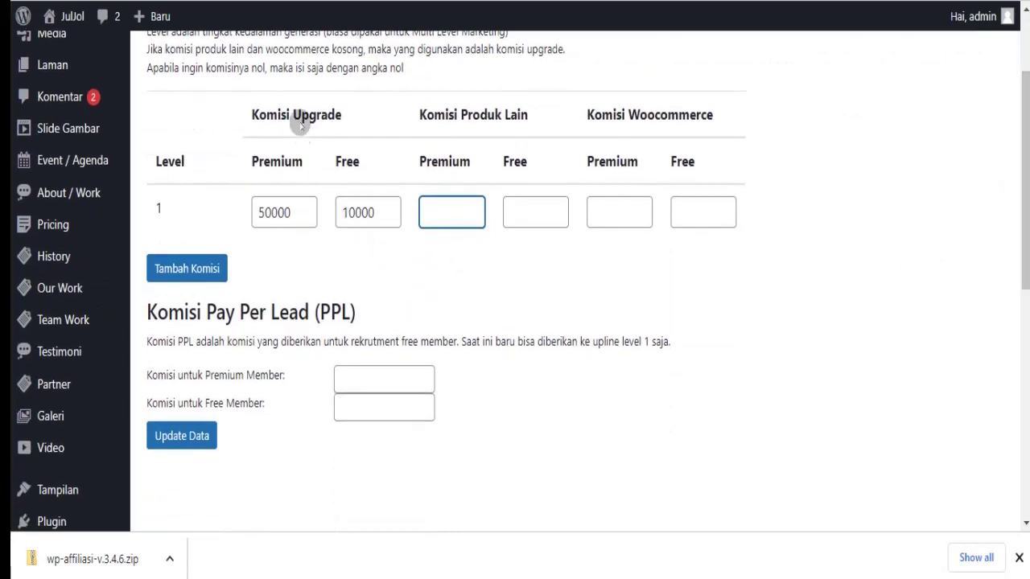
click(180, 266)
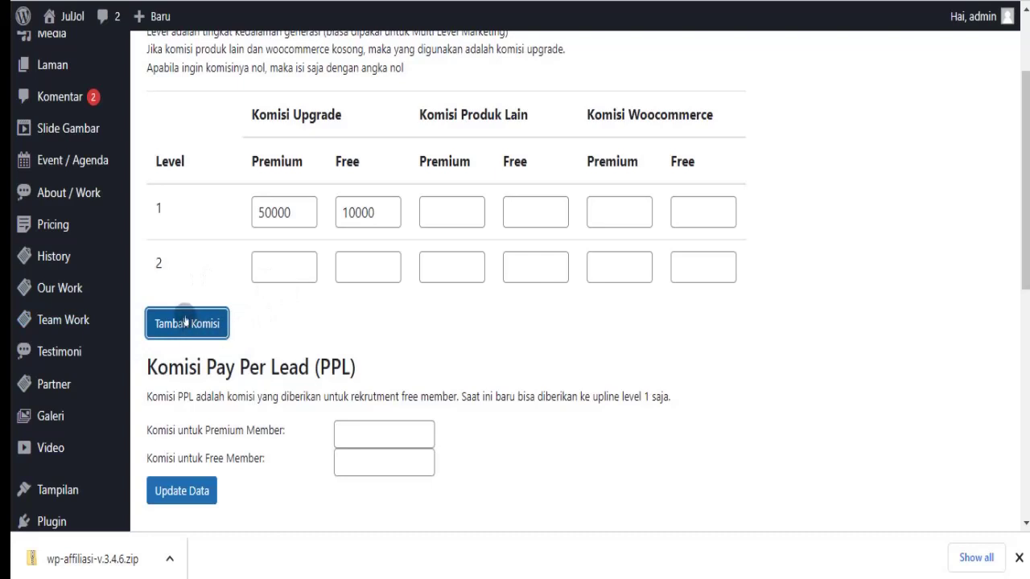
click(368, 431)
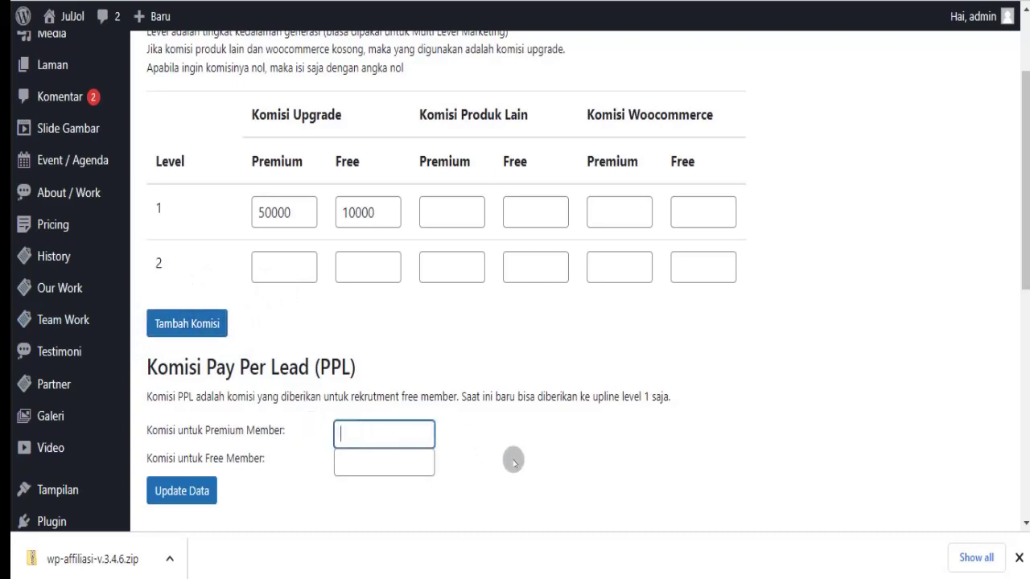
text(10000)
click(410, 460)
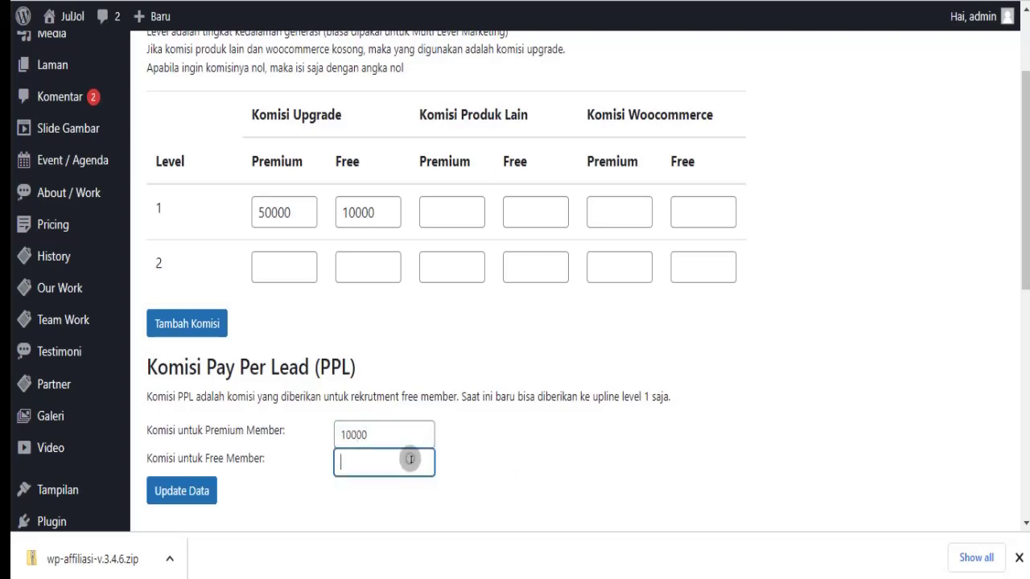
text(500)
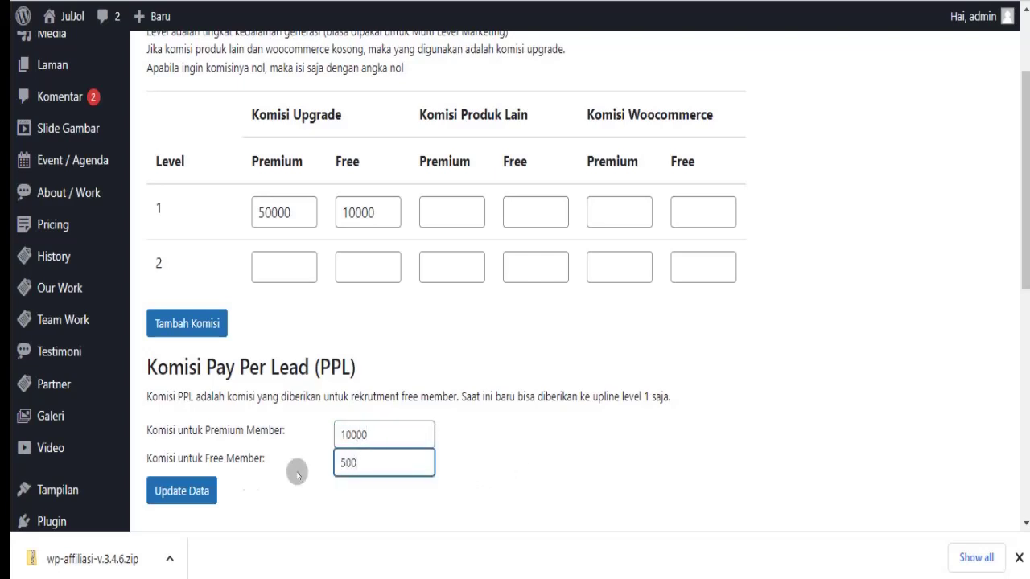
click(196, 487)
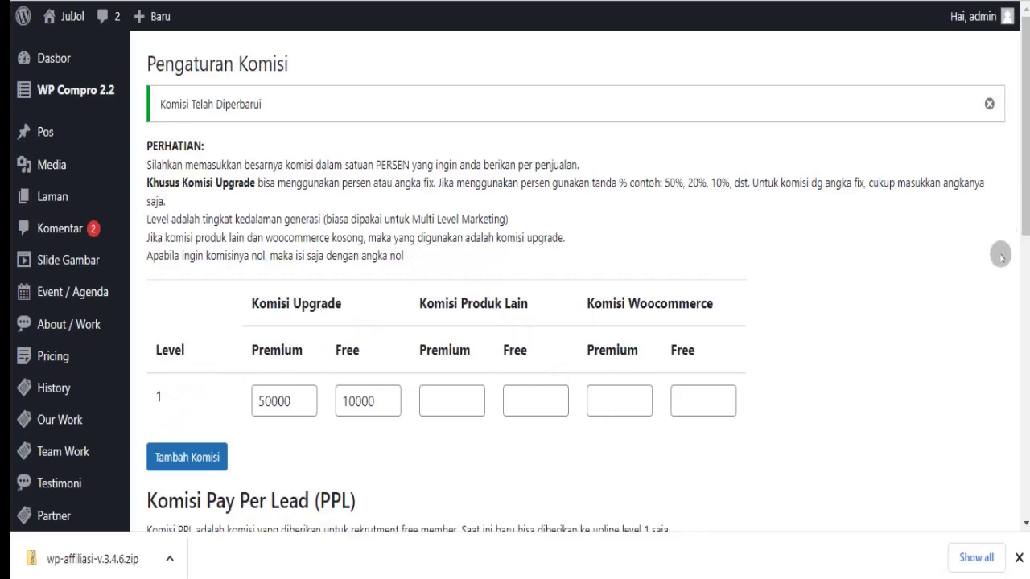
Step: Open the Panduan WP-Affiliasi page and scroll through its tutorial video and table of contents
drag(1026, 120, 1026, 344)
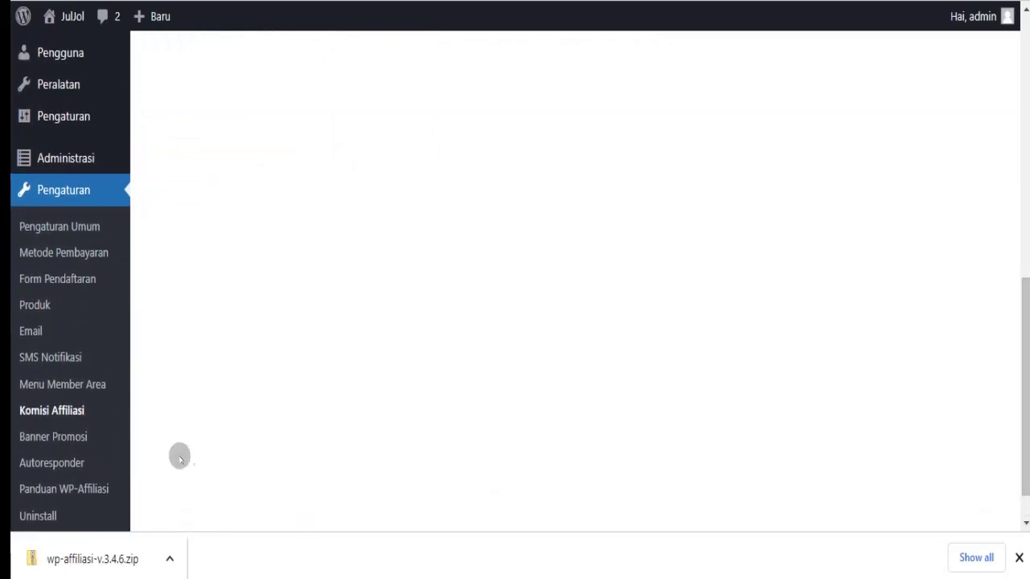
click(108, 487)
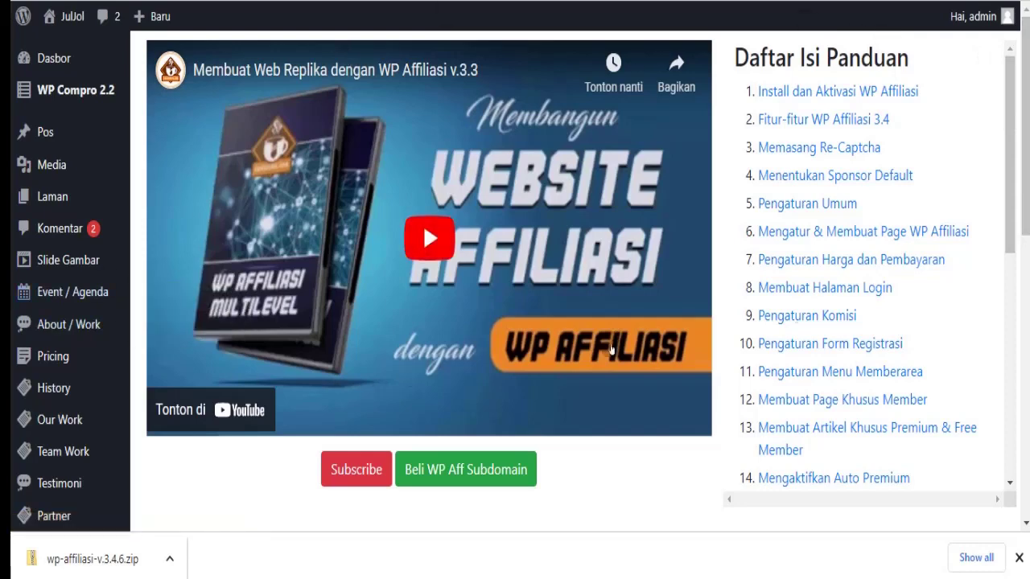
scroll(104, 280, down, 3)
scroll(326, 360, down, 5)
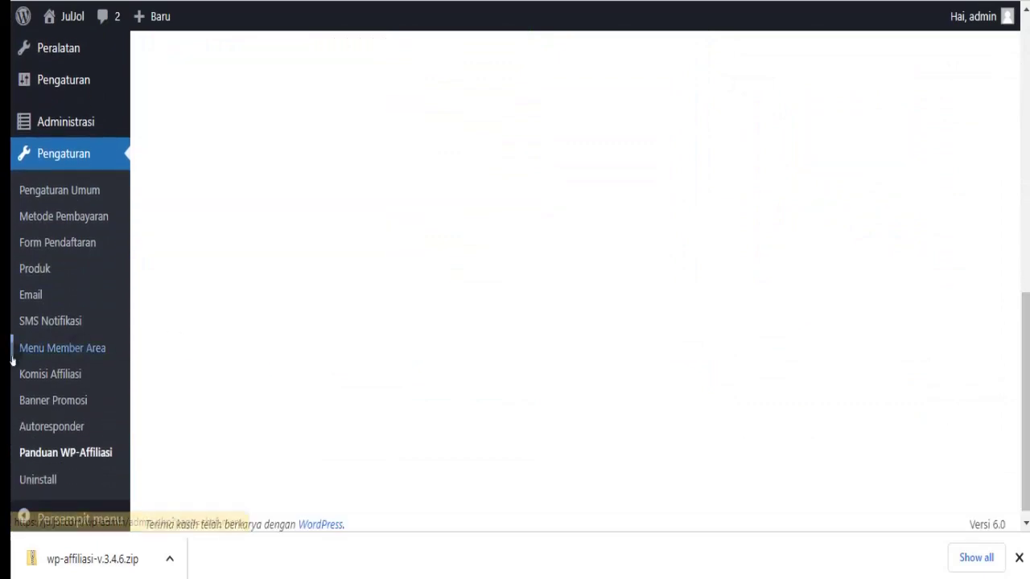
Step: Review the SMS Notifikasi settings form and its SMS codes
click(60, 331)
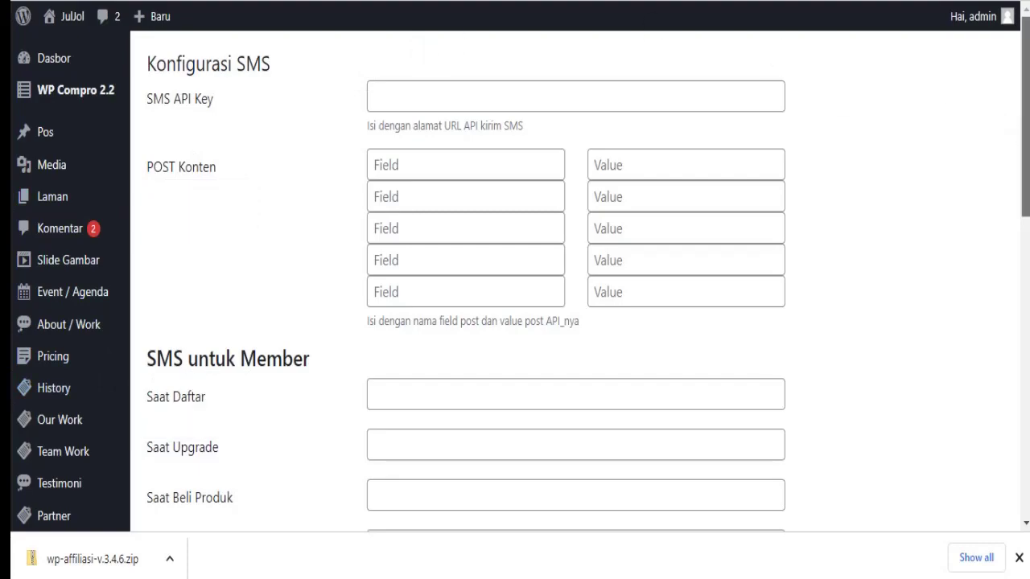
drag(1025, 121, 1026, 402)
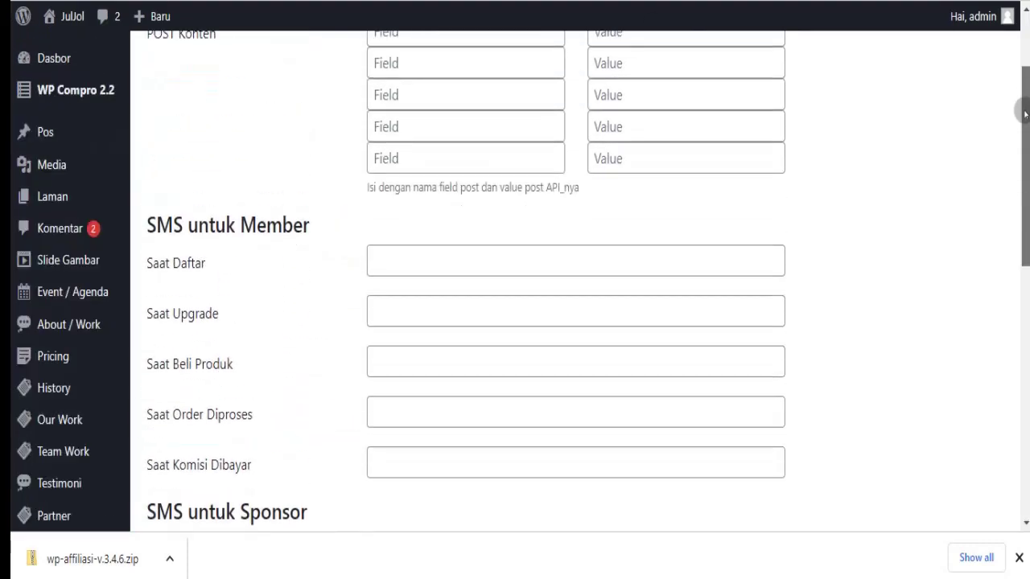
scroll(515, 282, up, 2)
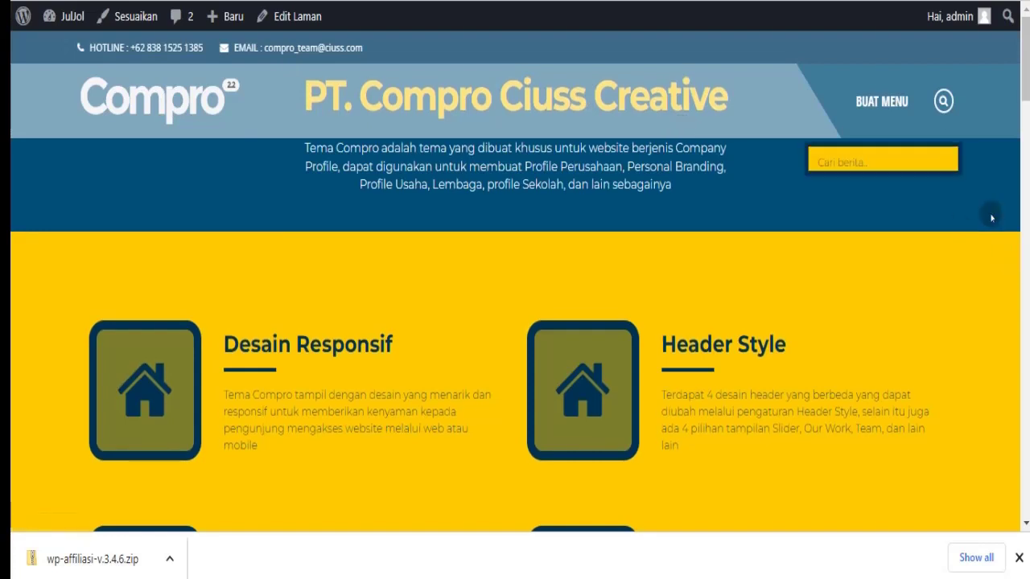
Step: In the menu editor, select the Login, Memberarea, Produk, Order Anda, Sukses, Kontak and Registrasi pages
click(886, 107)
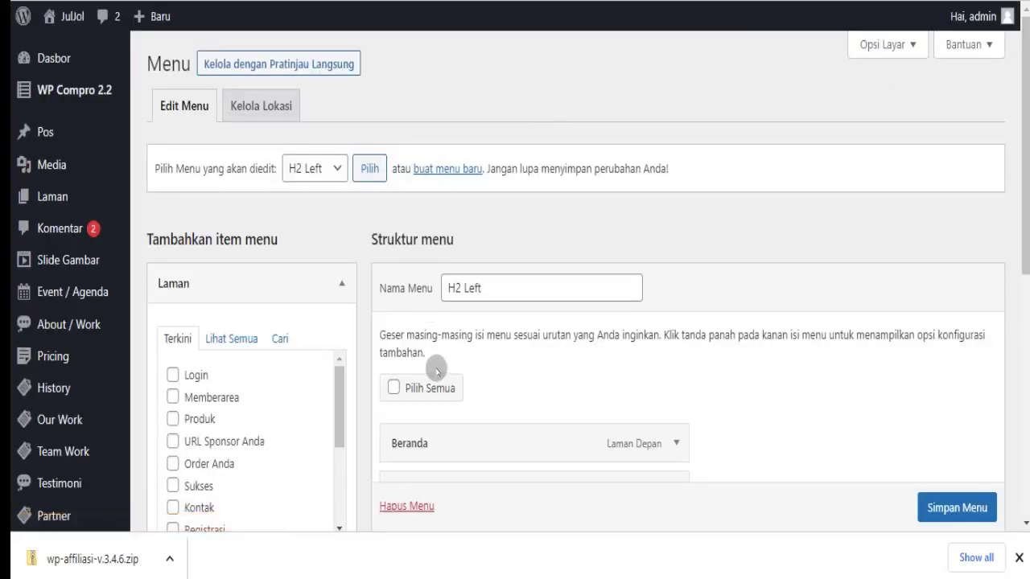
scroll(1025, 201, down, 2)
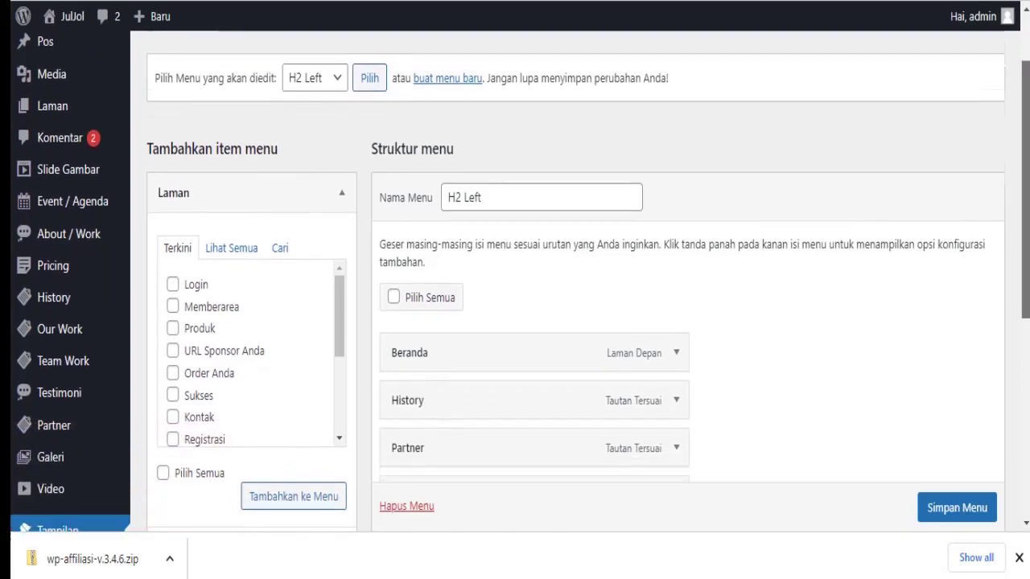
scroll(520, 283, down, 1)
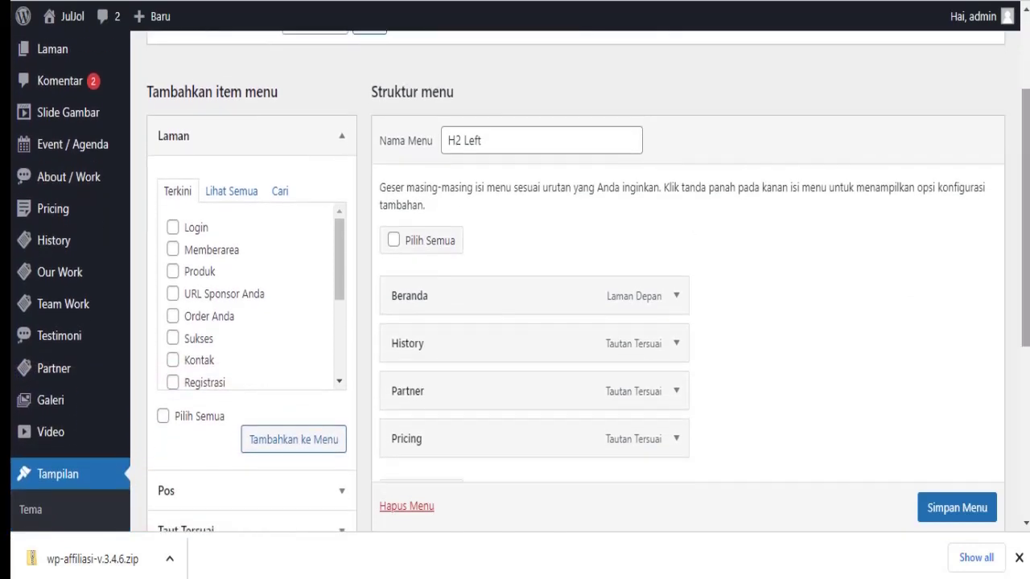
click(172, 229)
click(172, 251)
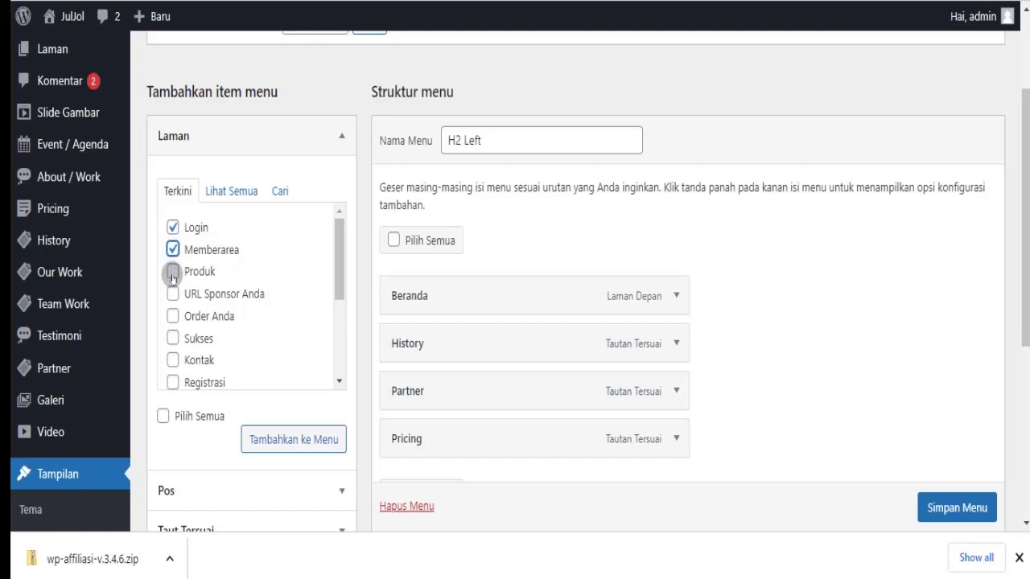
click(173, 274)
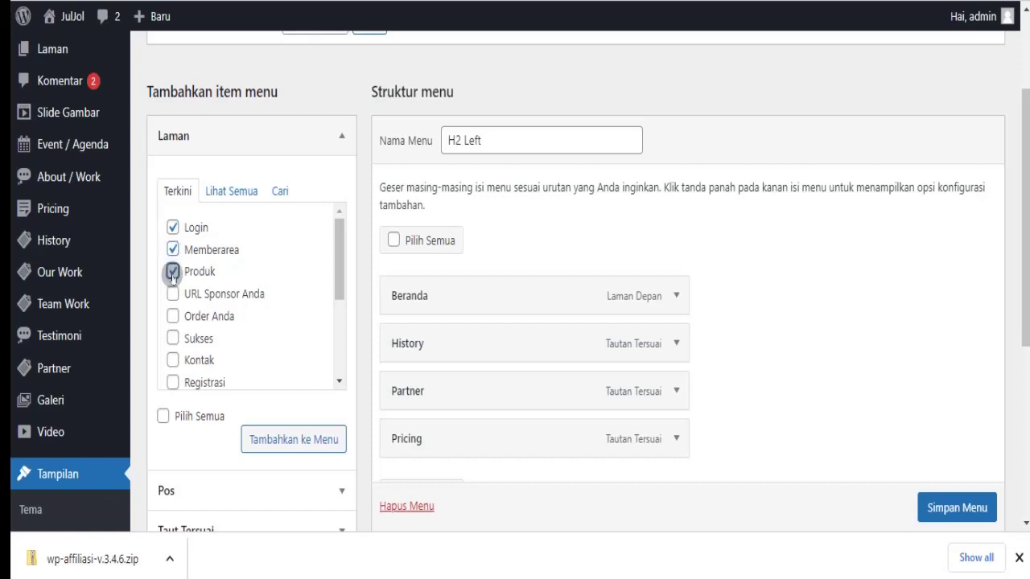
click(172, 316)
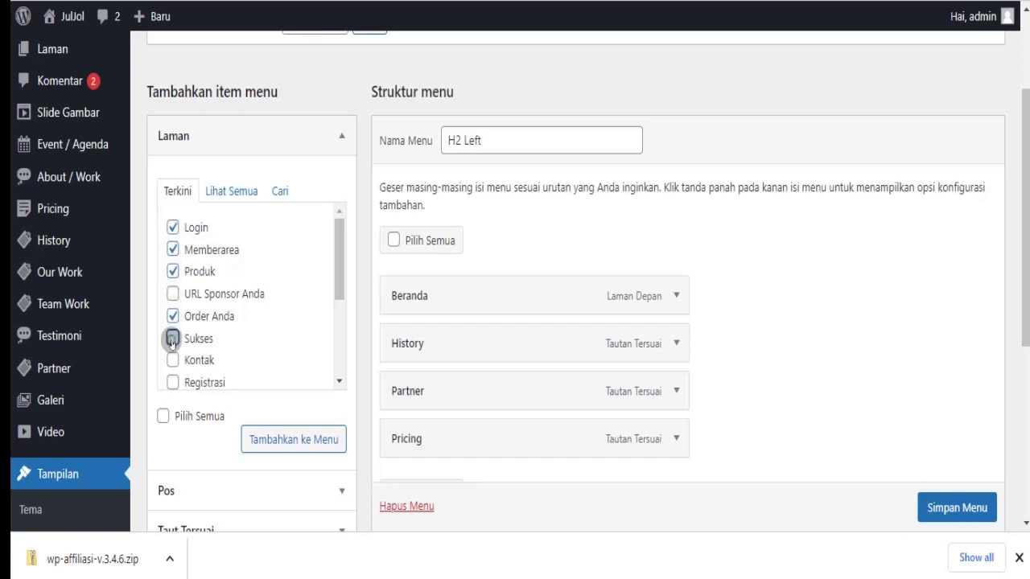
click(173, 338)
click(172, 361)
click(172, 383)
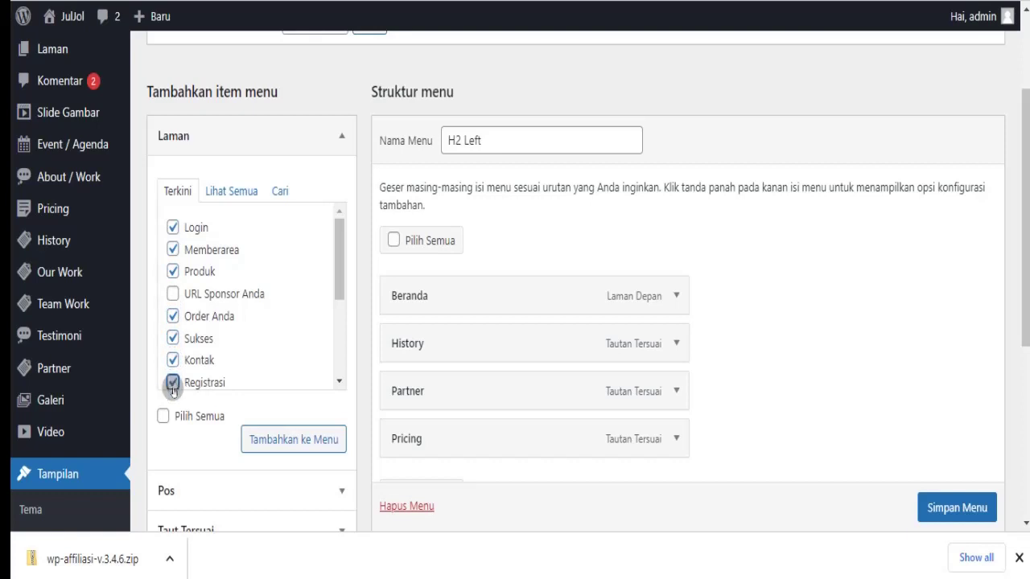
Step: Also select Store Affiliates, Affiliate Login and Register, add the pages to H2 Left, and expand Pricing
drag(338, 282, 344, 325)
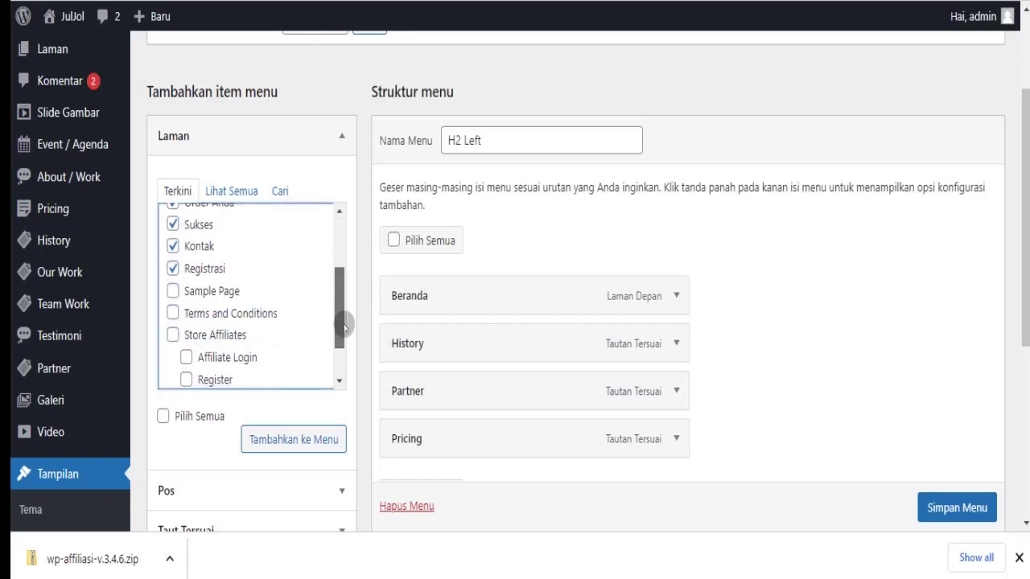
click(172, 337)
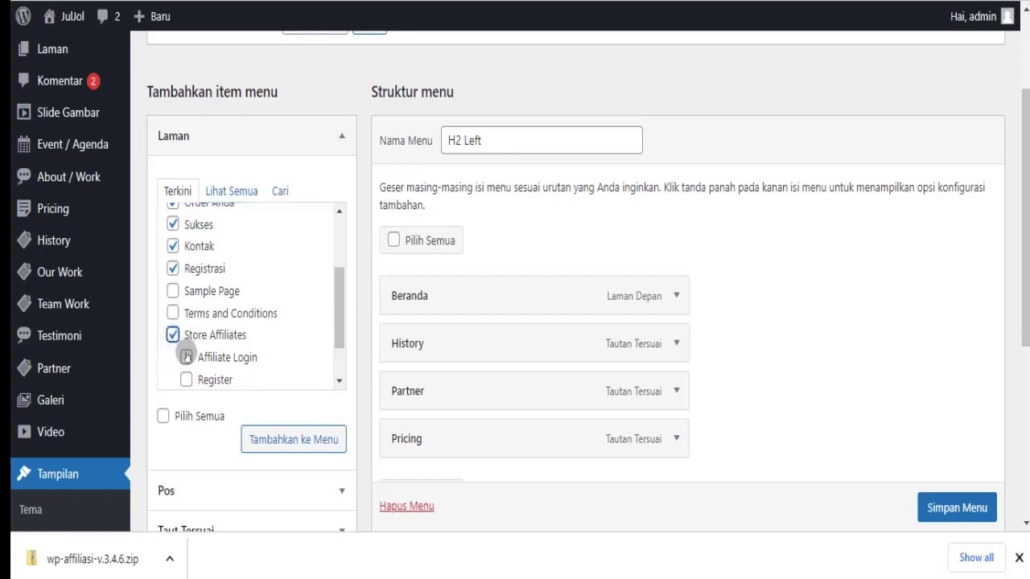
click(186, 357)
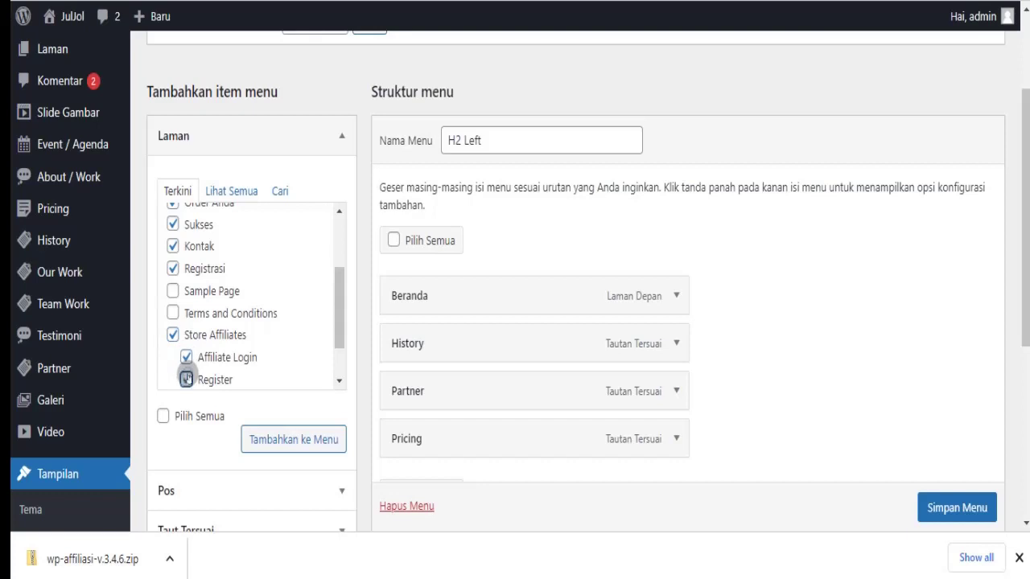
click(186, 379)
drag(338, 326, 344, 366)
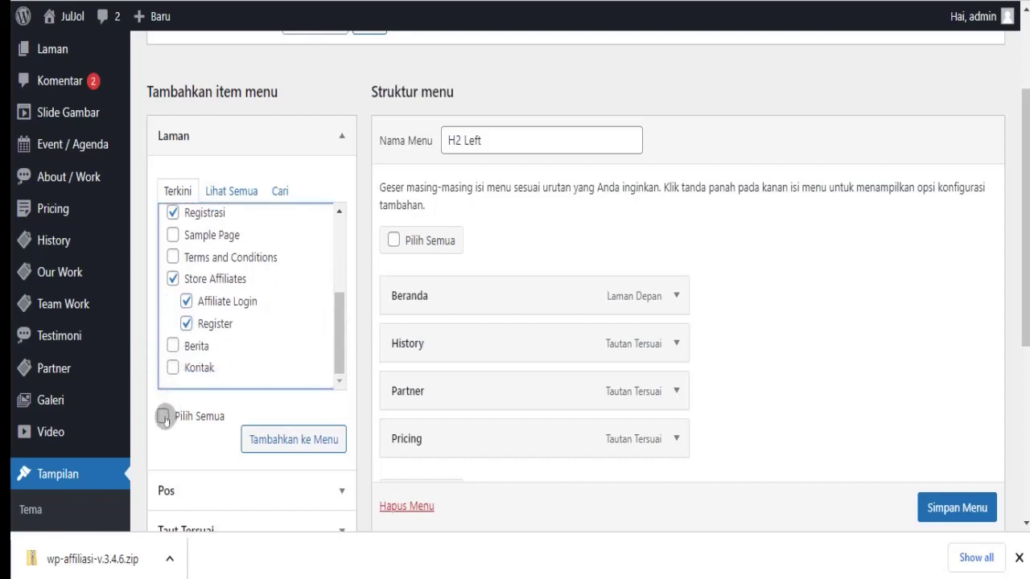
click(282, 444)
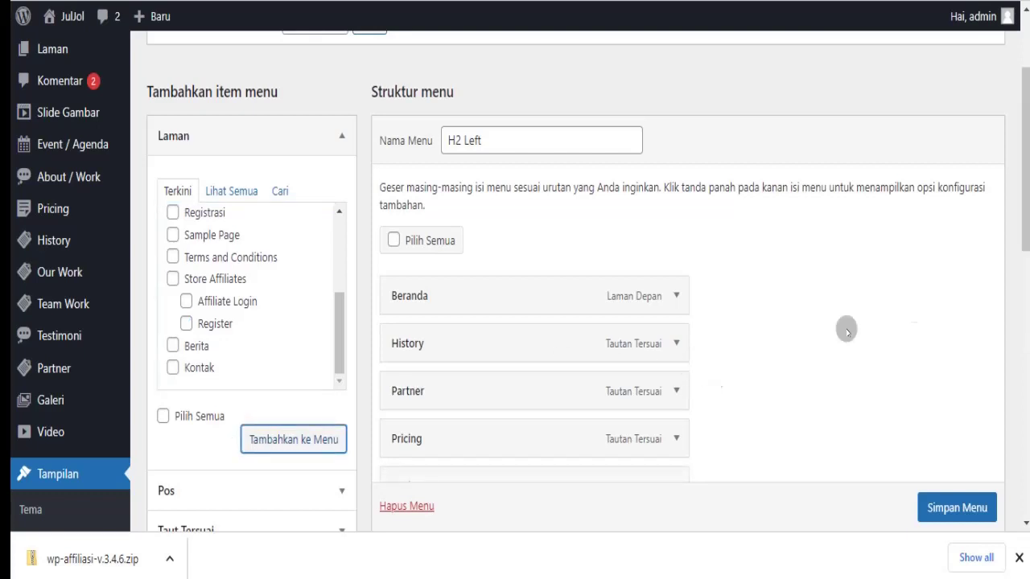
drag(1024, 169, 1026, 221)
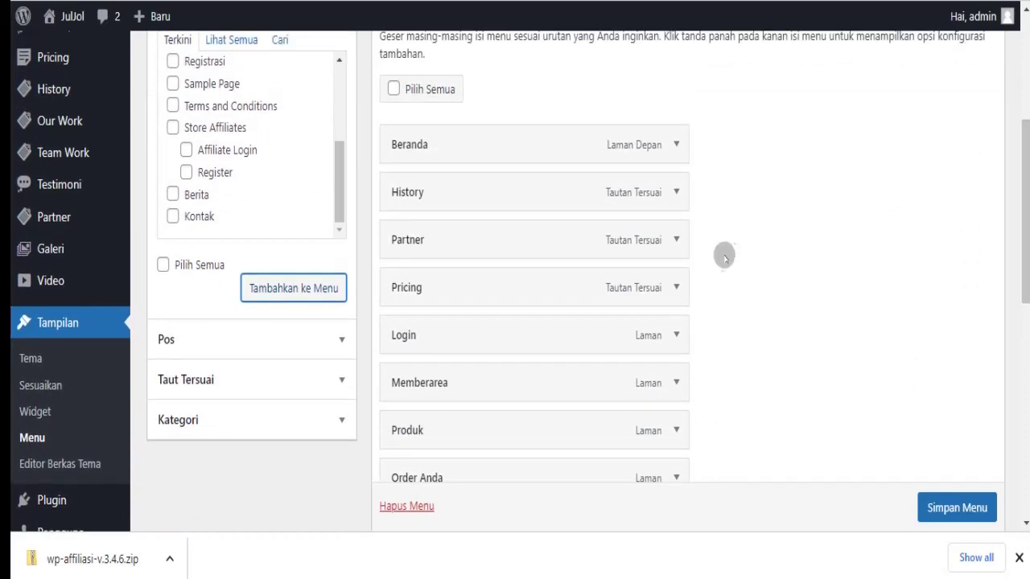
click(676, 286)
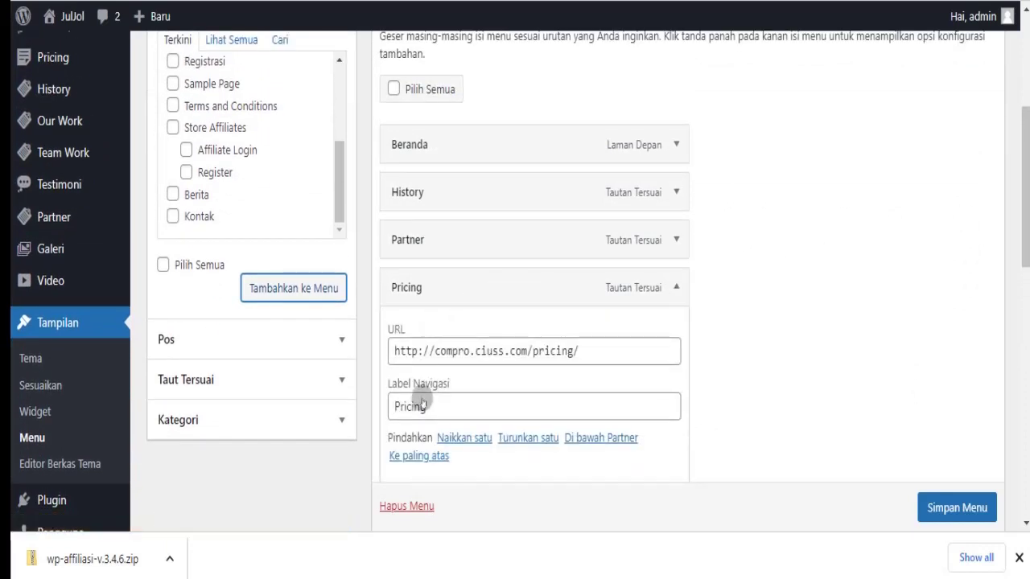
Step: Delete the H2 Left menu and turn on bulk selection for the H2 Right menu items
click(405, 506)
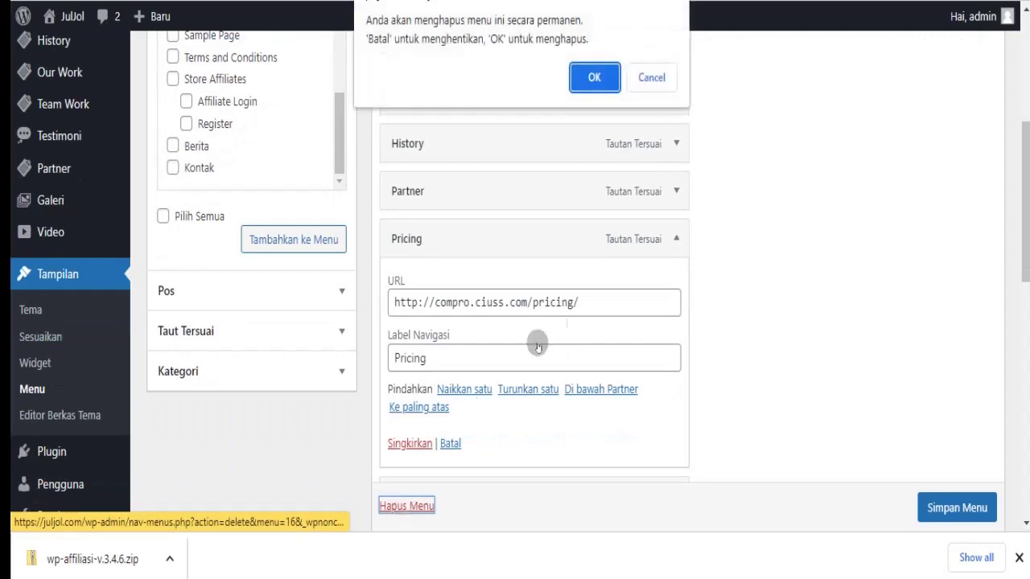
click(604, 78)
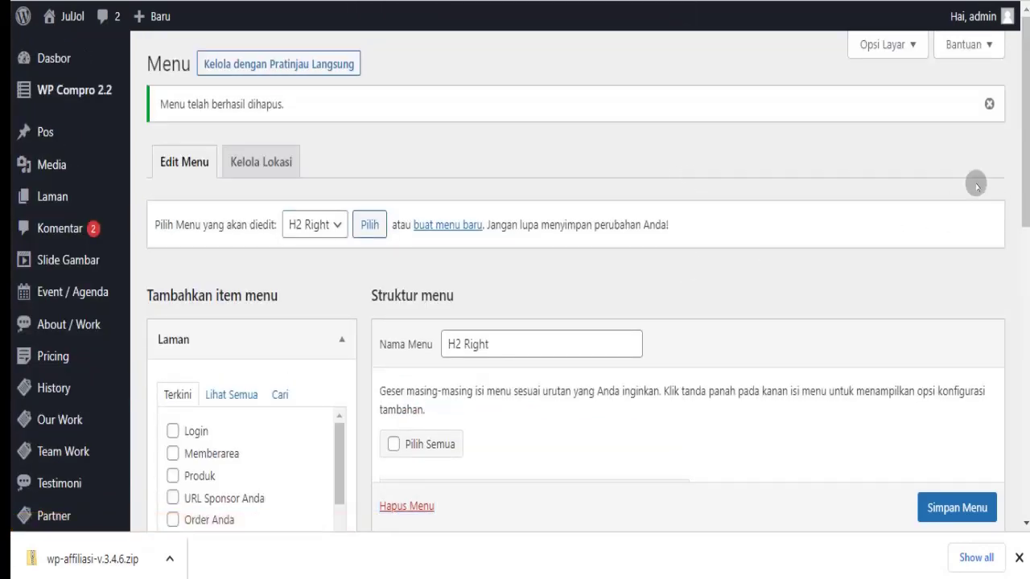
drag(1024, 168, 1018, 429)
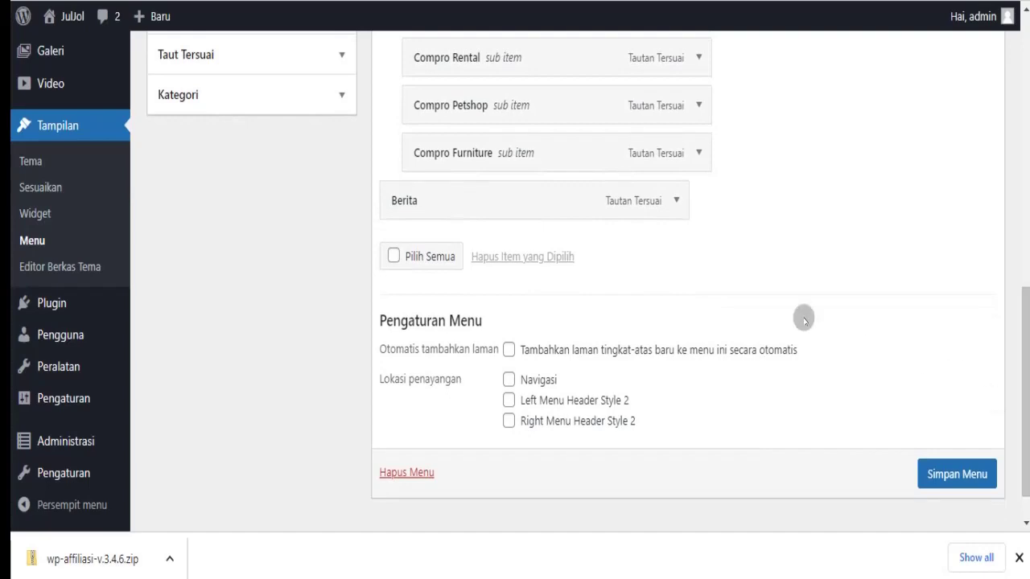
click(393, 257)
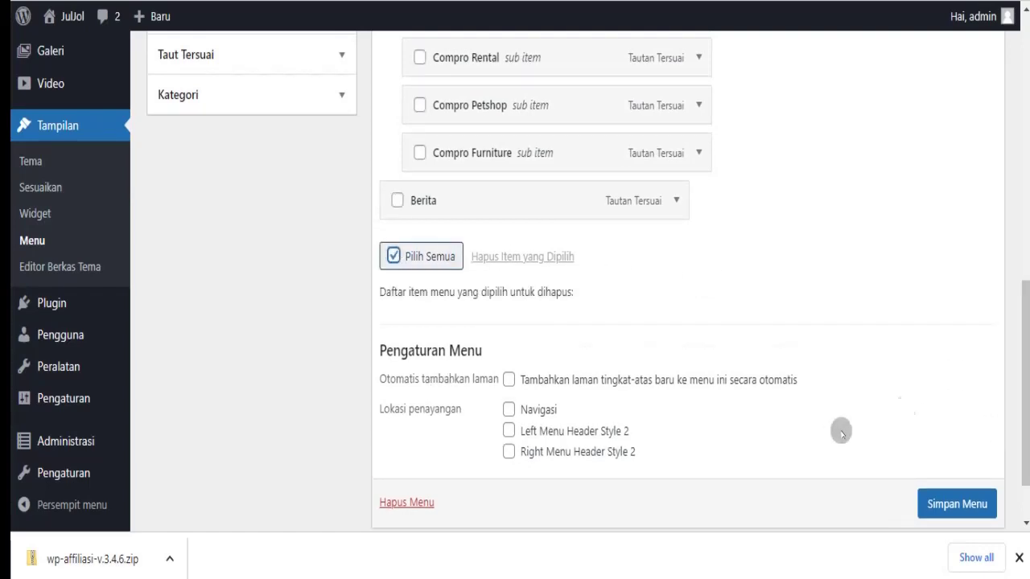
Step: Delete Berita, Demo, the Compro Kursus/Resto/Rental sub items, Our Work and Testimoni from the menu
drag(1026, 378, 1026, 316)
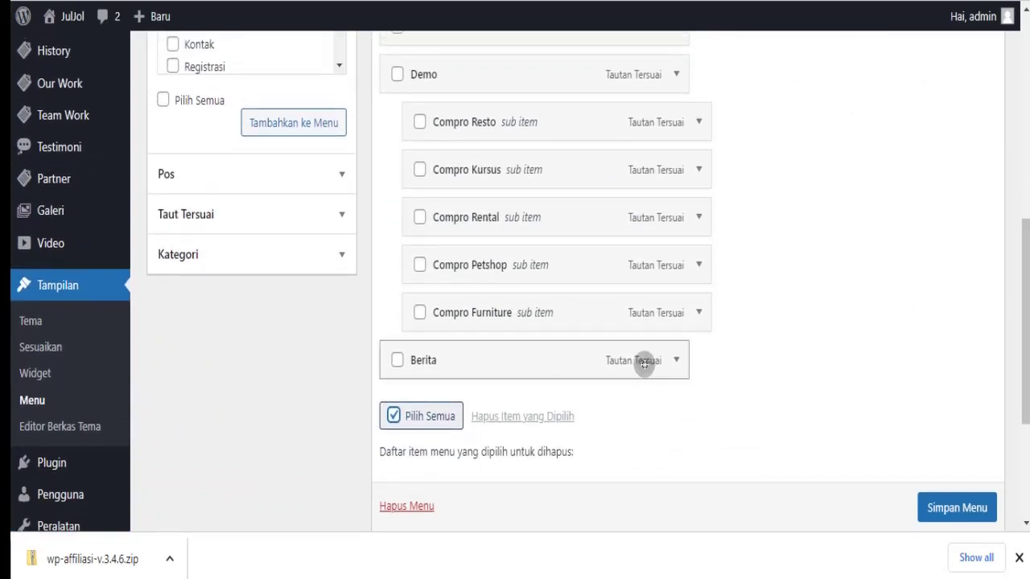
click(397, 360)
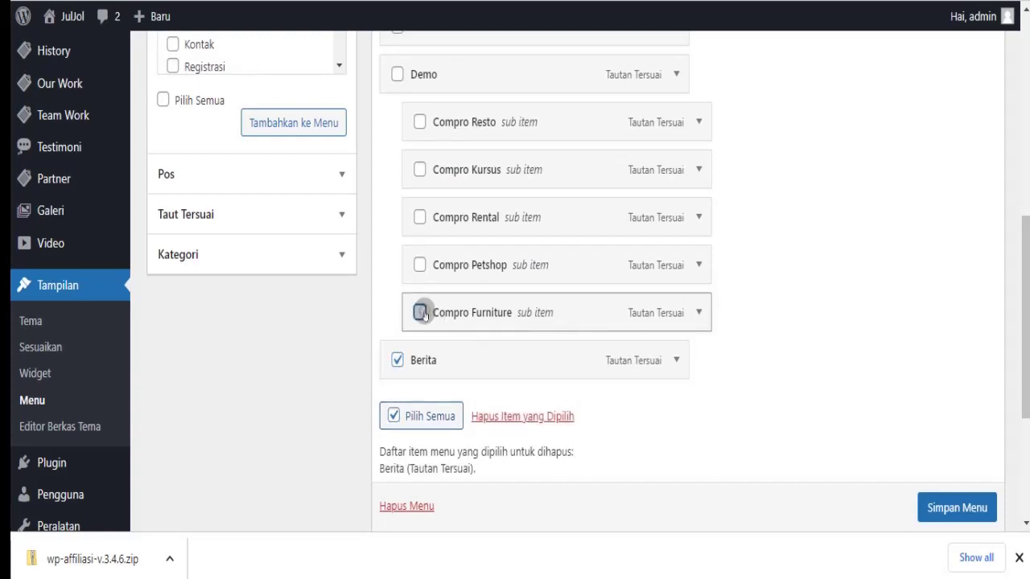
click(397, 74)
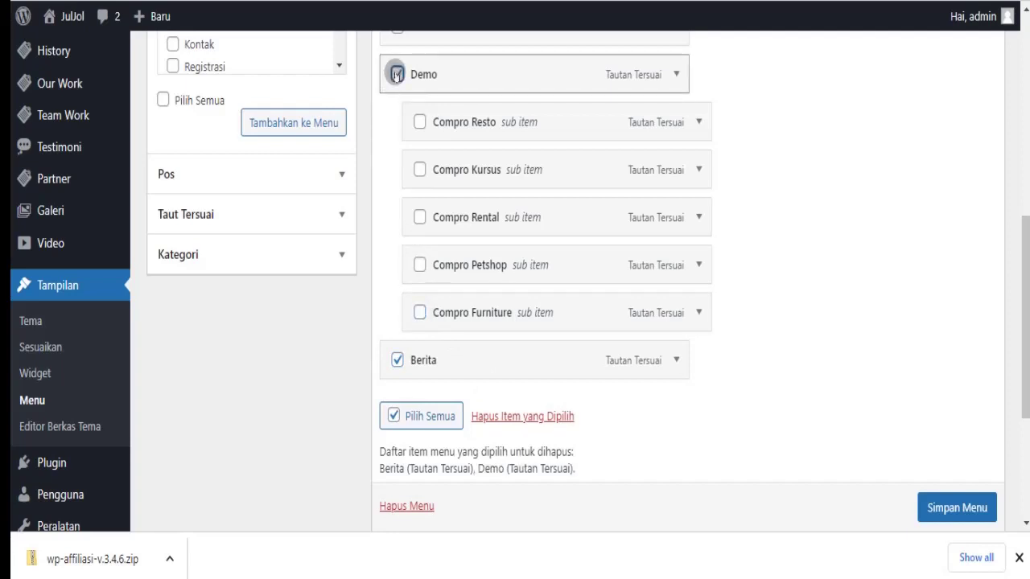
click(420, 171)
click(419, 122)
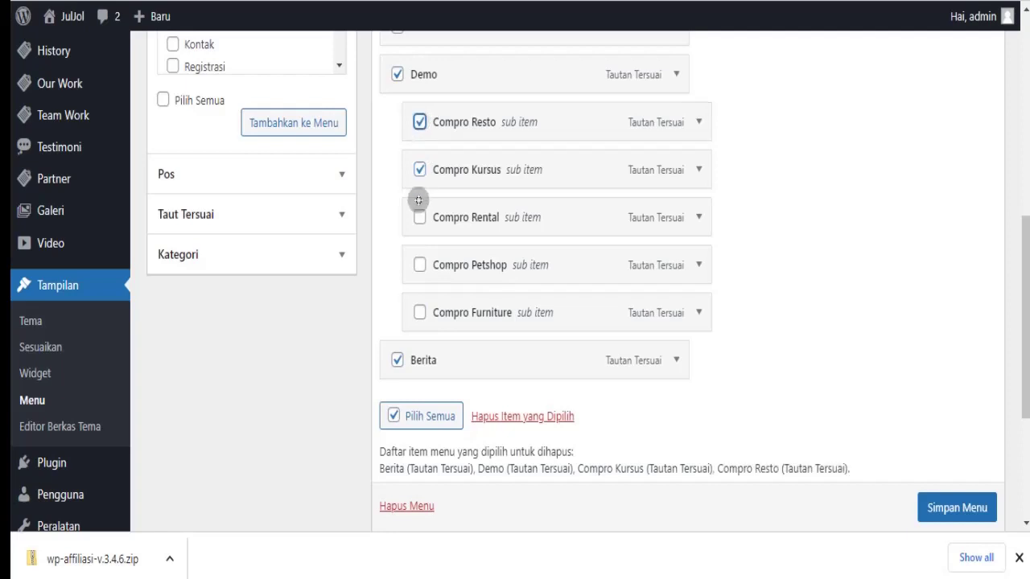
click(419, 219)
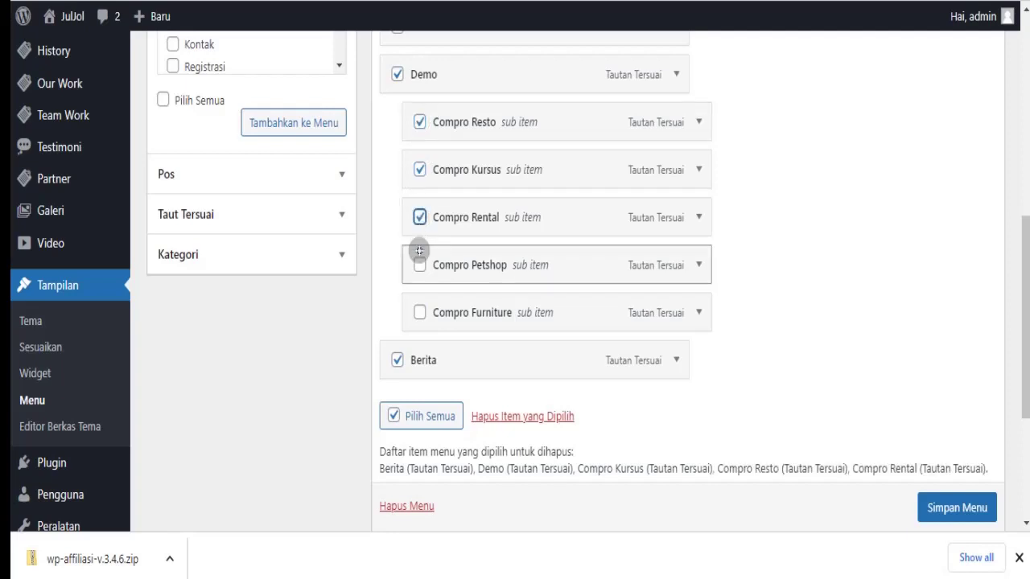
click(420, 314)
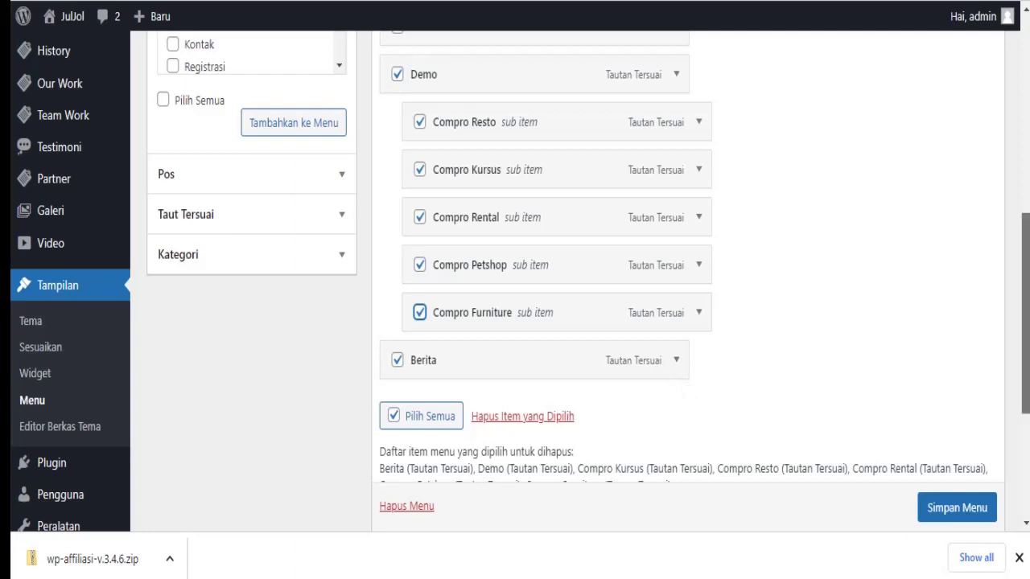
scroll(684, 391, up, 5)
click(399, 191)
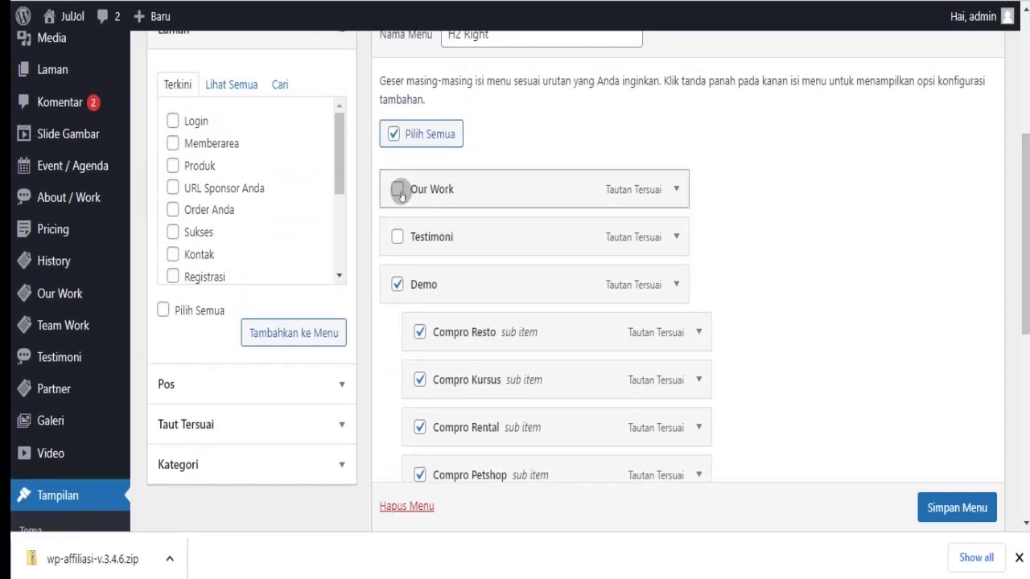
click(400, 235)
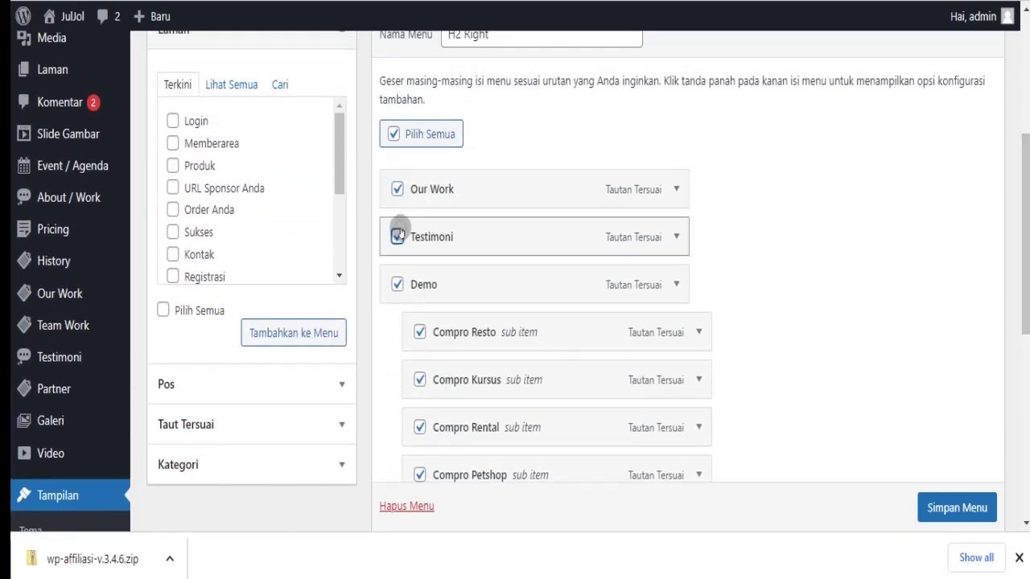
drag(1025, 233, 1026, 415)
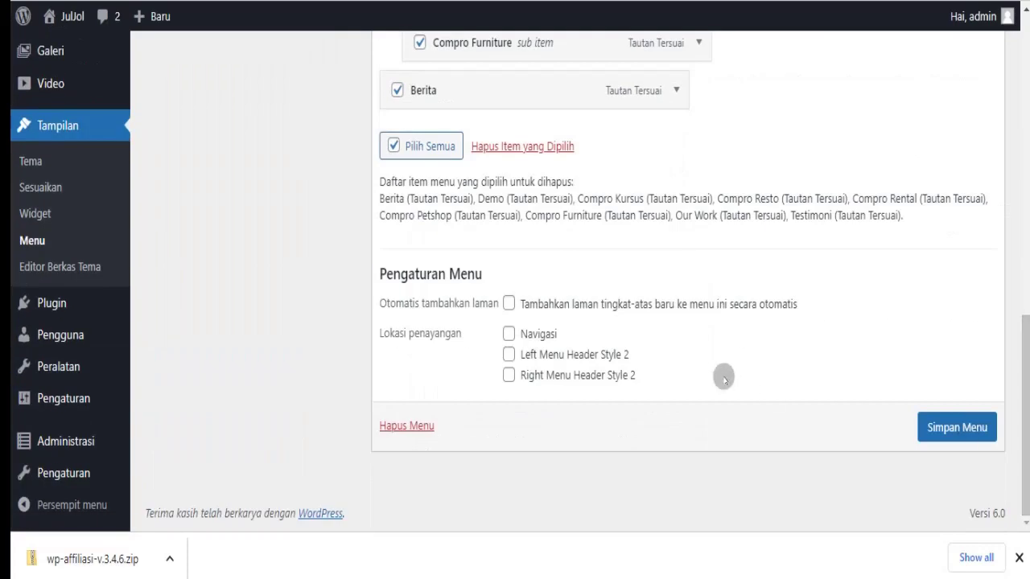
click(534, 149)
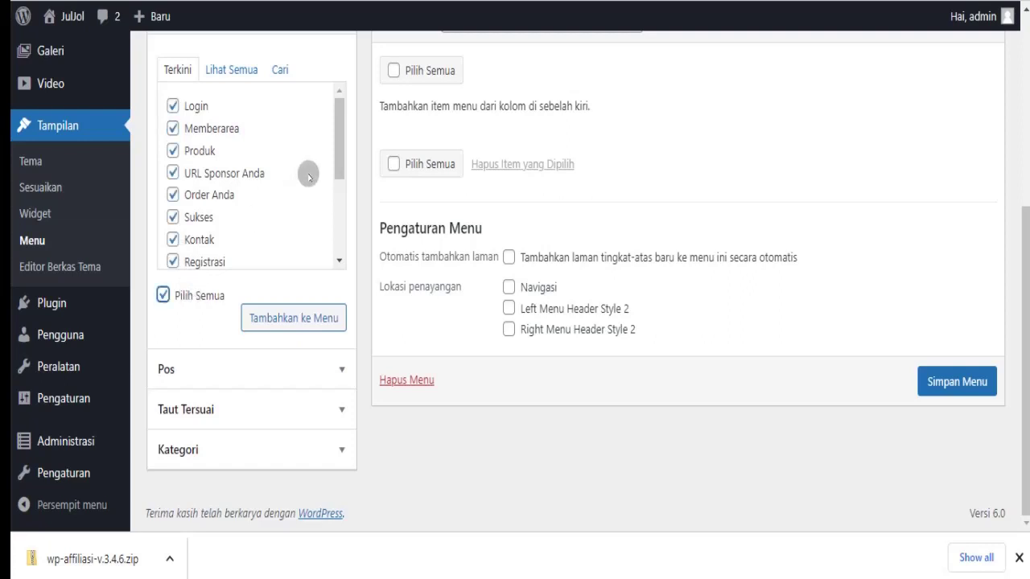
Step: Add all pages except Sample Page to the H2 Right menu
drag(336, 150, 340, 209)
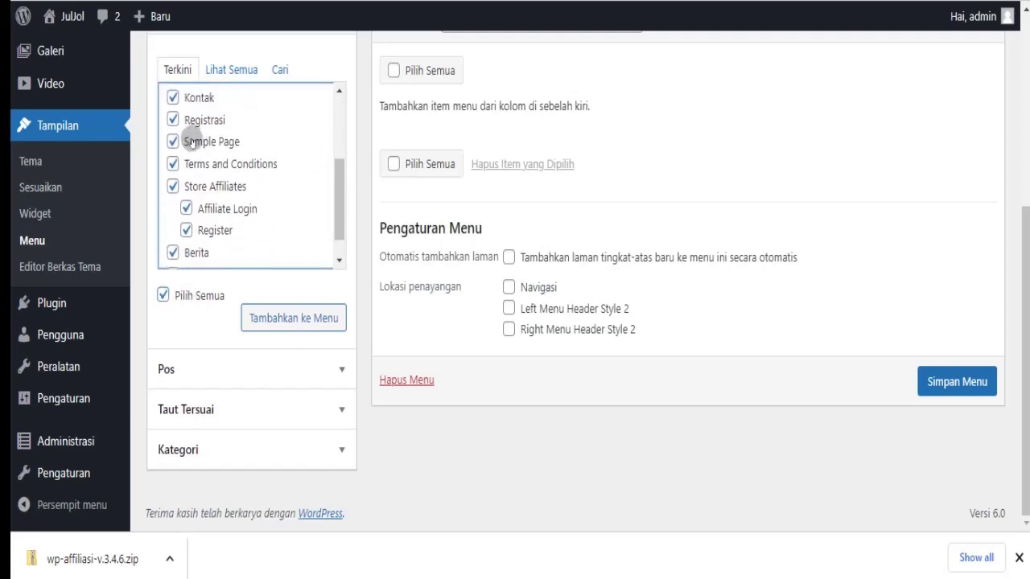
click(191, 142)
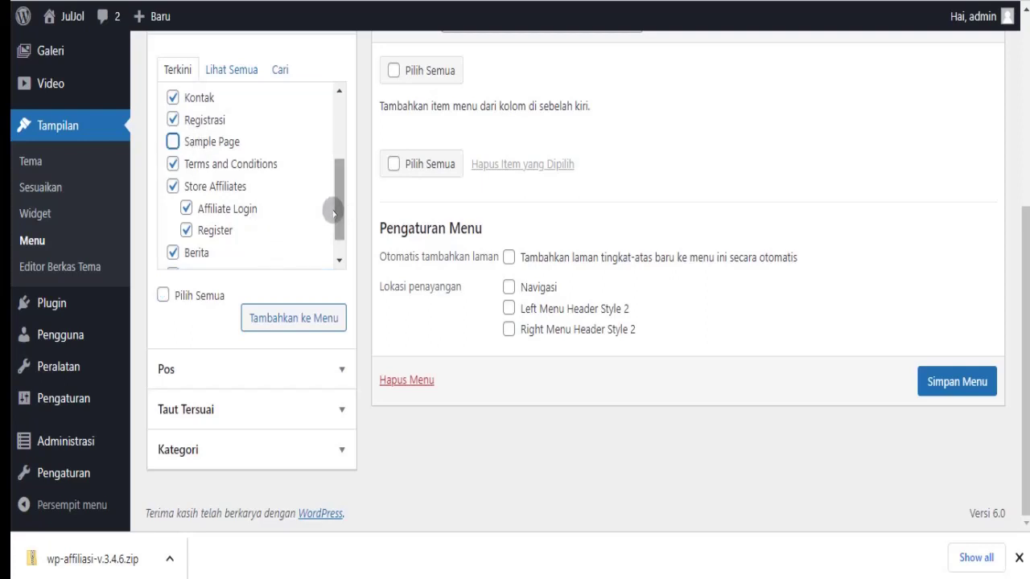
drag(333, 207, 340, 259)
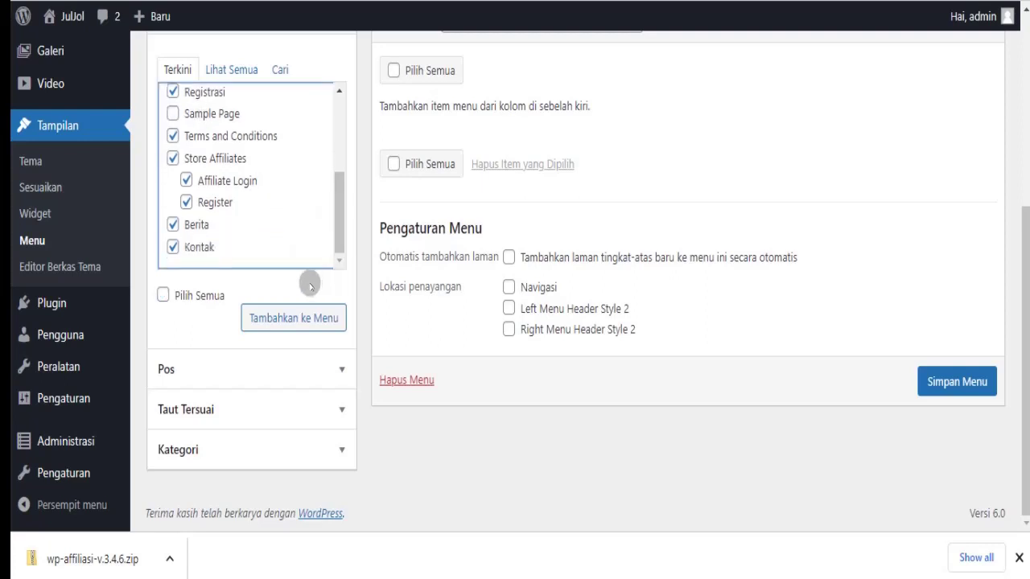
click(323, 323)
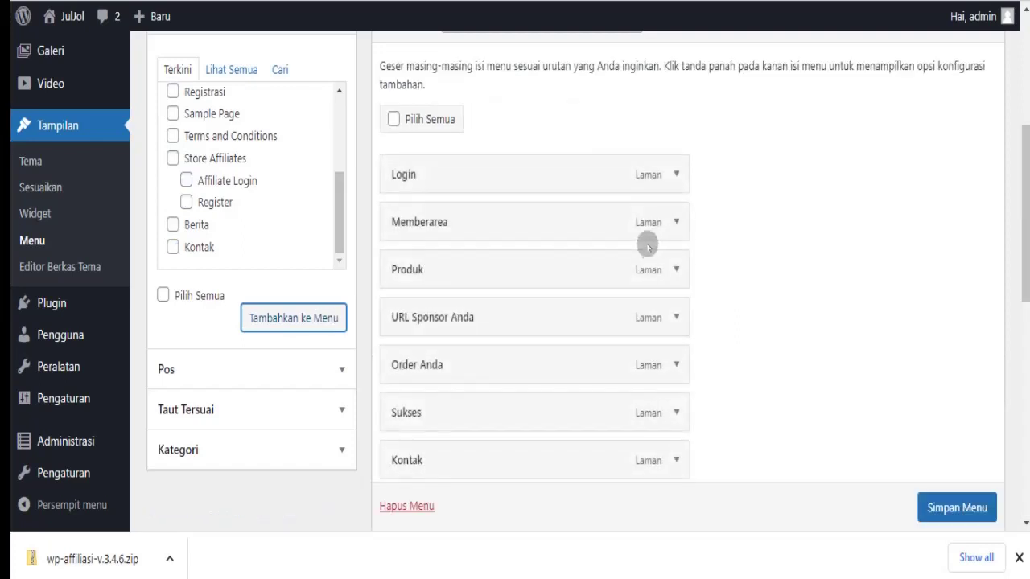
Step: Nest Affiliate Login and Register as sub items under Store Affiliates
drag(1024, 172, 1023, 298)
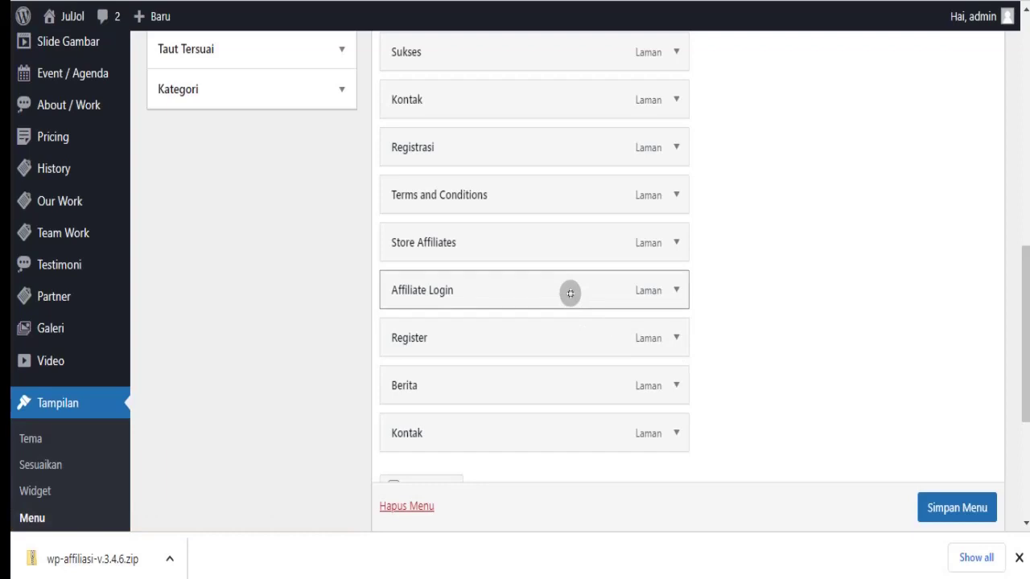
drag(574, 293, 552, 293)
drag(517, 338, 543, 338)
scroll(1025, 322, up, 3)
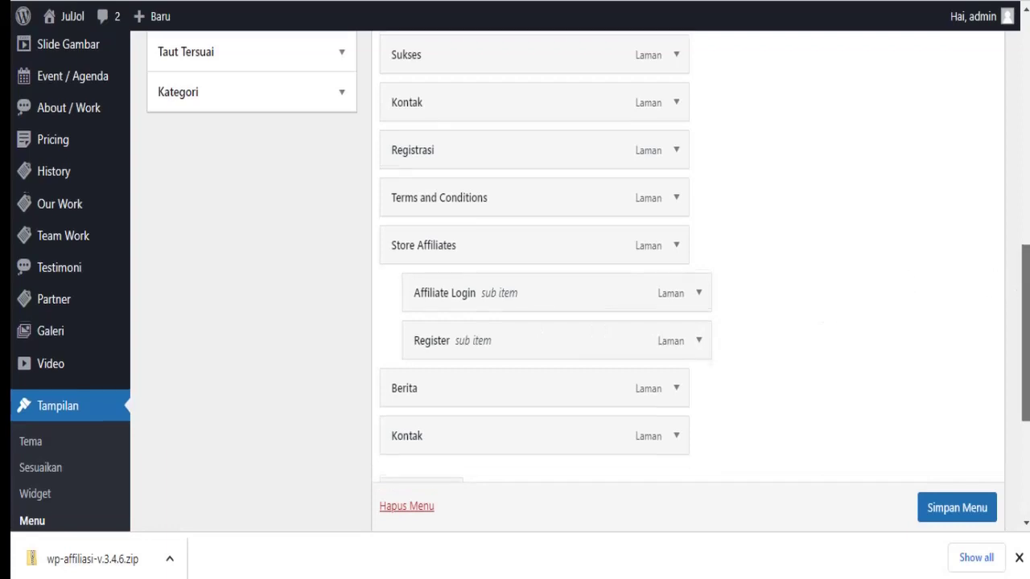
scroll(515, 282, up, 1)
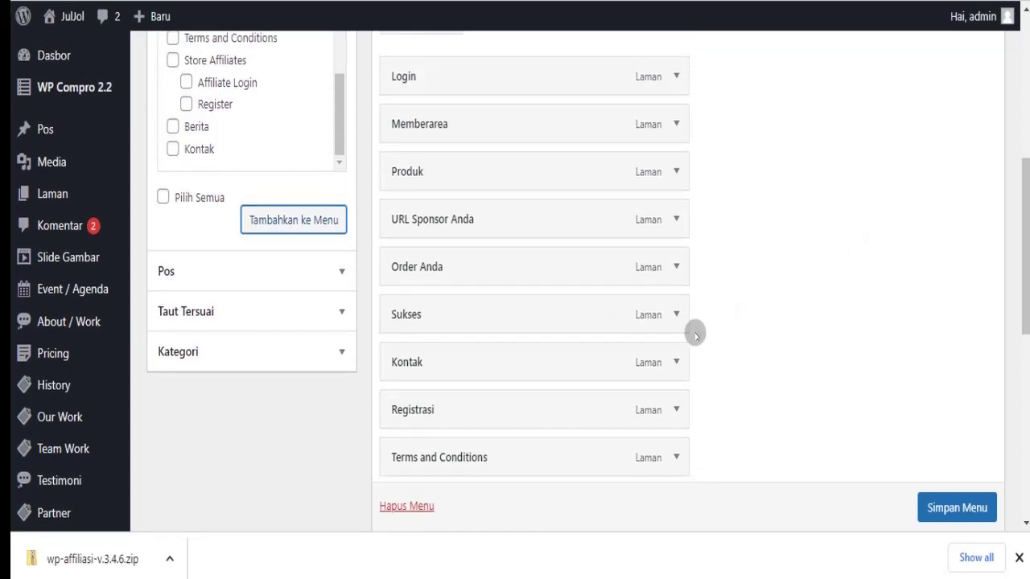
Step: Remove the Sukses item from the H2 Right menu and save the menu
click(674, 316)
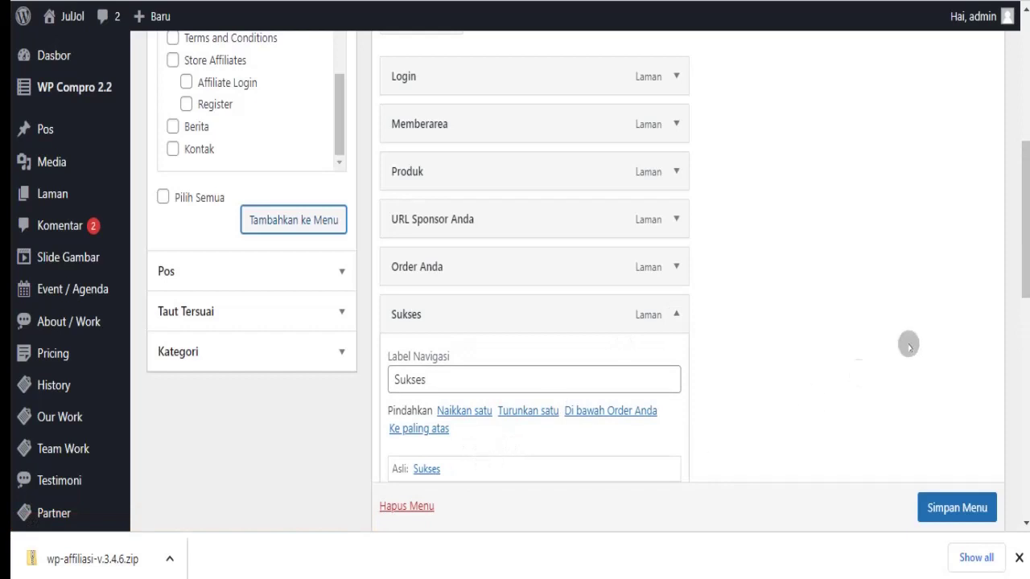
drag(1026, 221, 1026, 282)
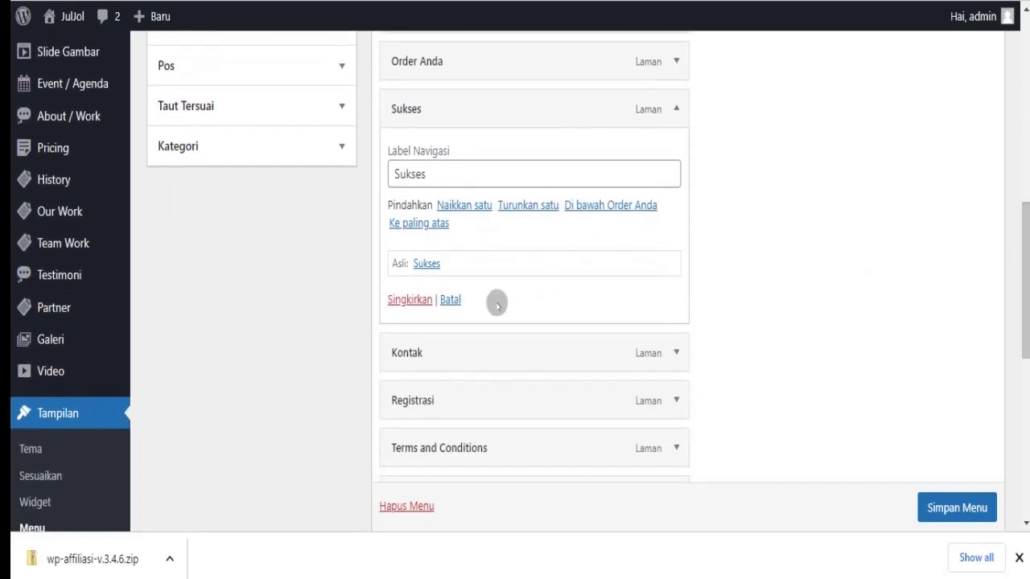
click(399, 300)
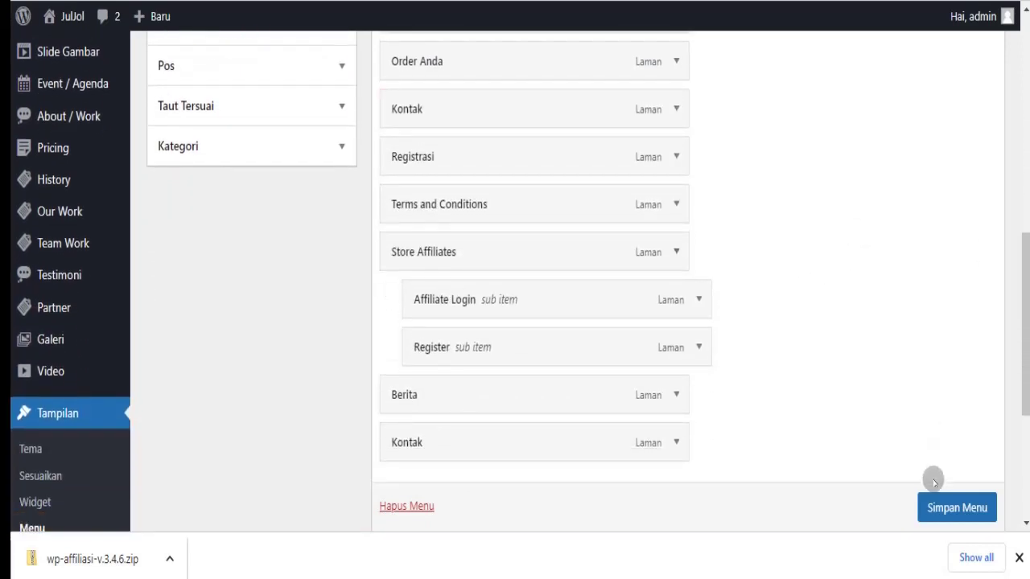
click(934, 507)
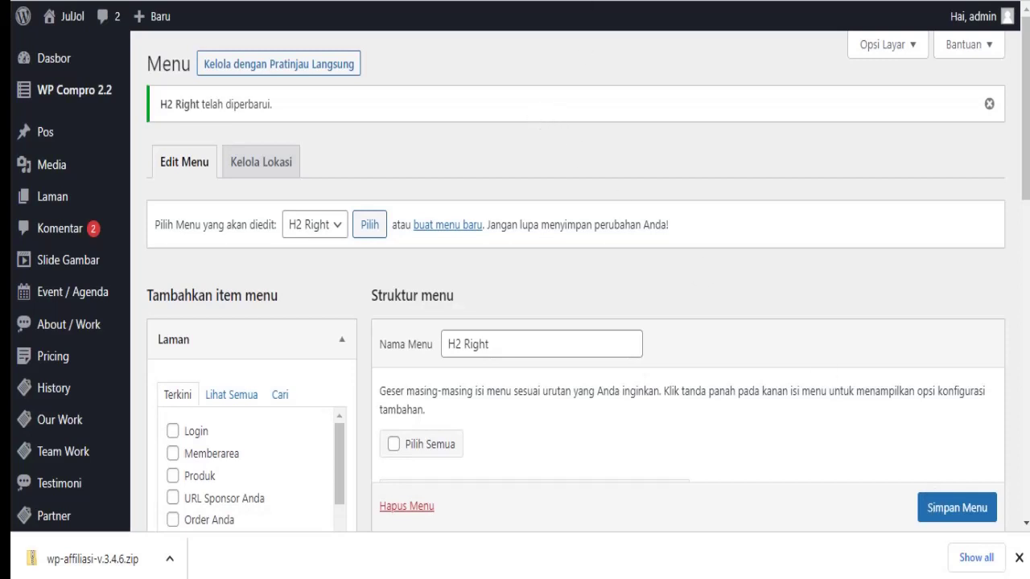
mouse_move(84, 15)
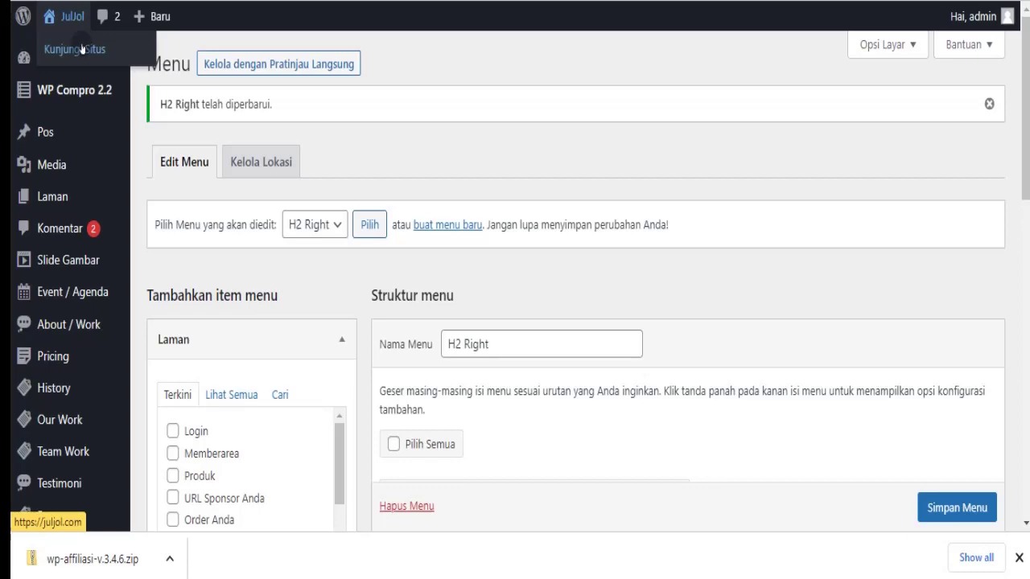
click(81, 49)
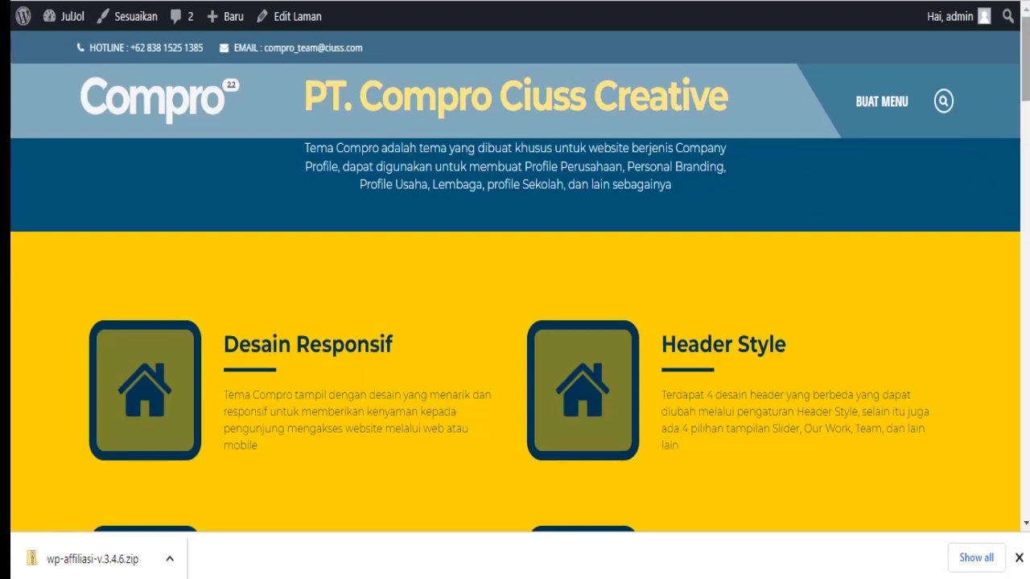
scroll(1019, 36, down, 8)
scroll(1019, 36, up, 8)
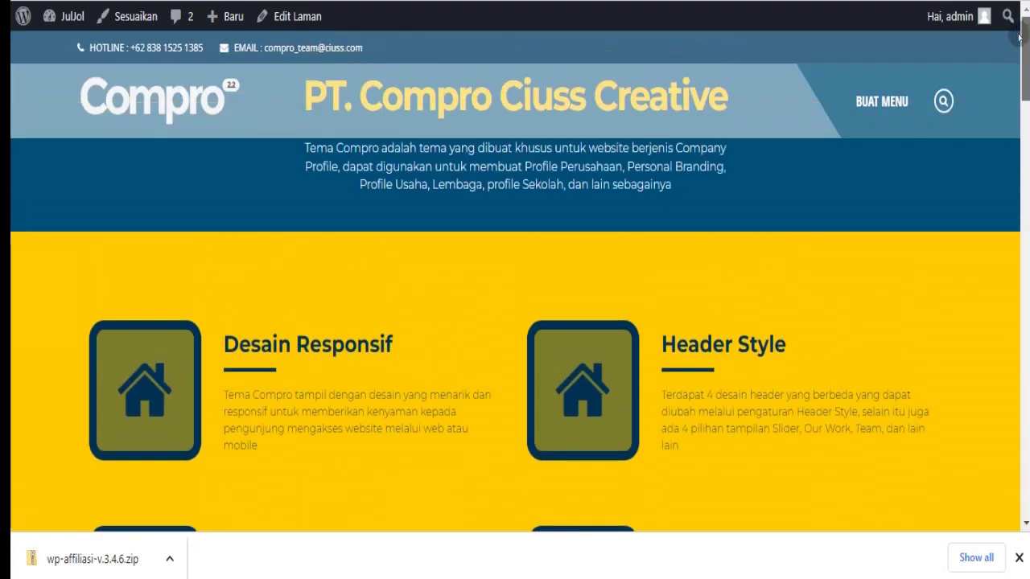
click(893, 100)
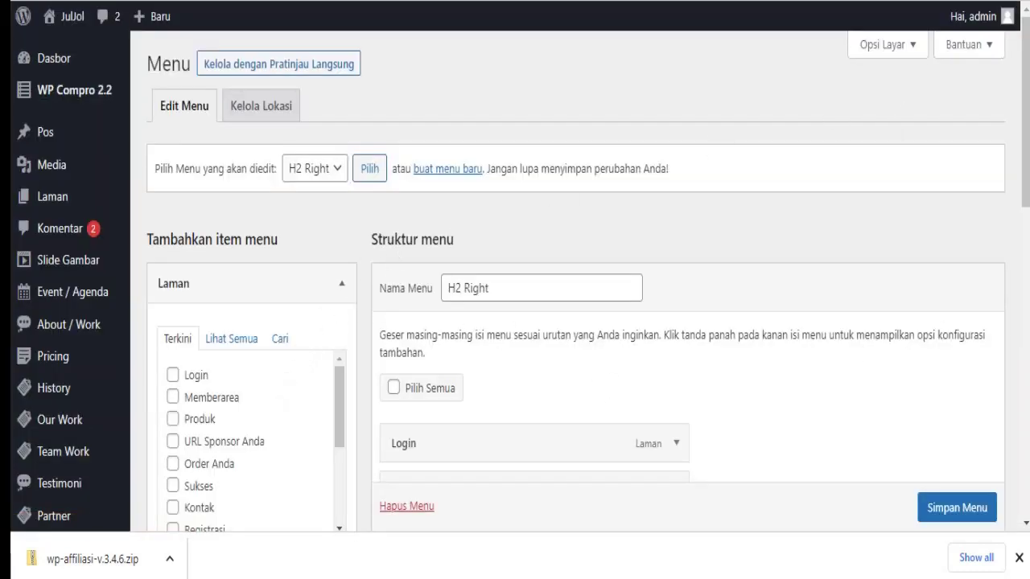
Step: Assign the H2 Right menu to the Navigasi location, save it, and visit the live site
drag(1025, 183, 1025, 477)
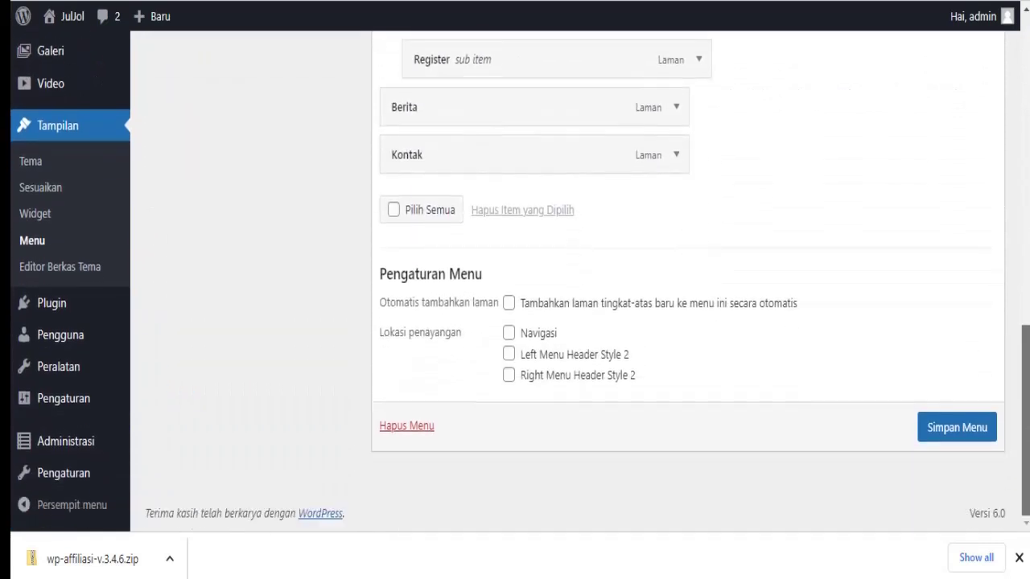
click(510, 334)
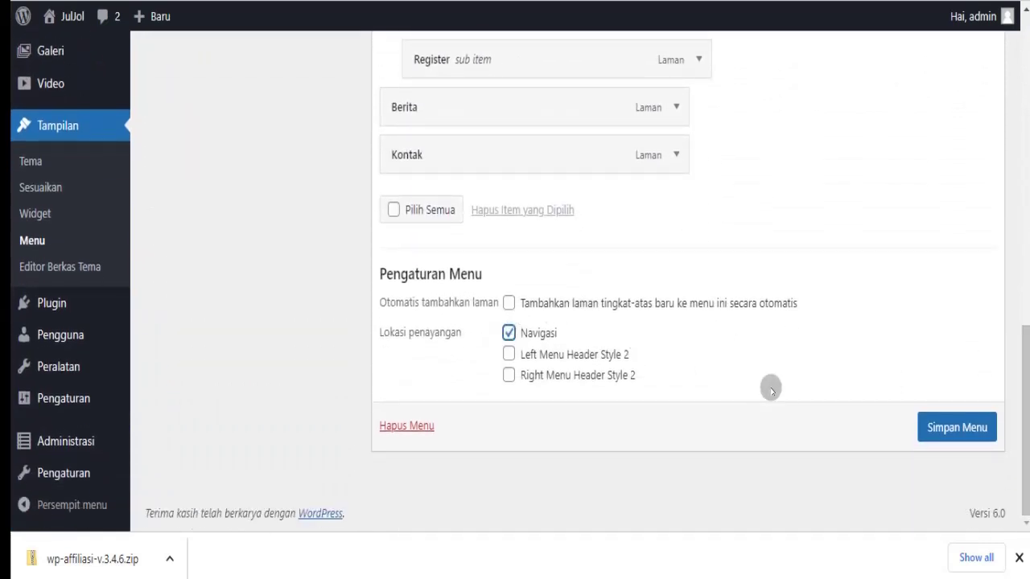
click(942, 418)
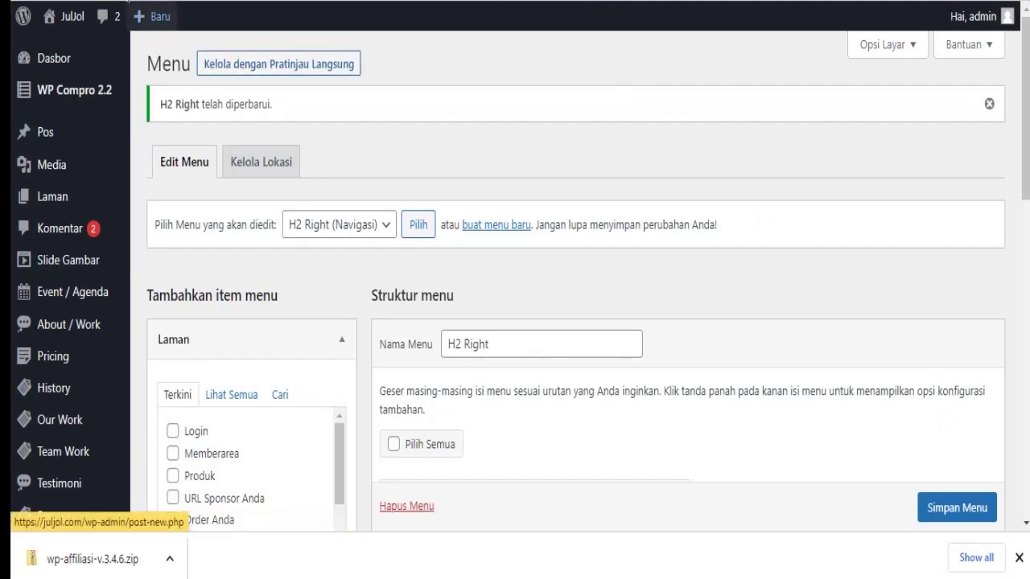
mouse_move(55, 18)
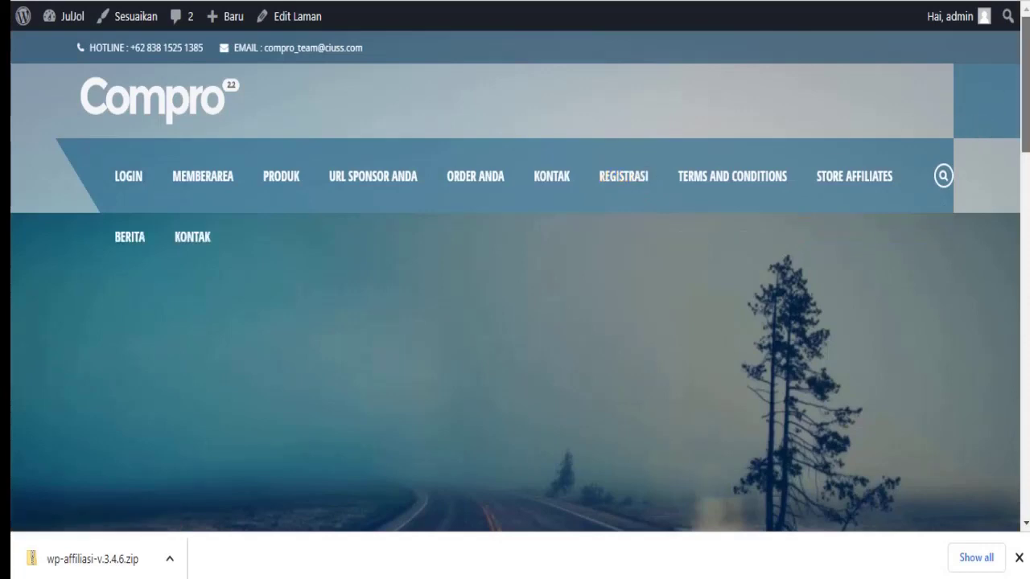
Step: Scroll through the live Registrasi page, then view the Memberarea page showing Premium membership status
scroll(515, 370, down, 3)
scroll(743, 169, up, 3)
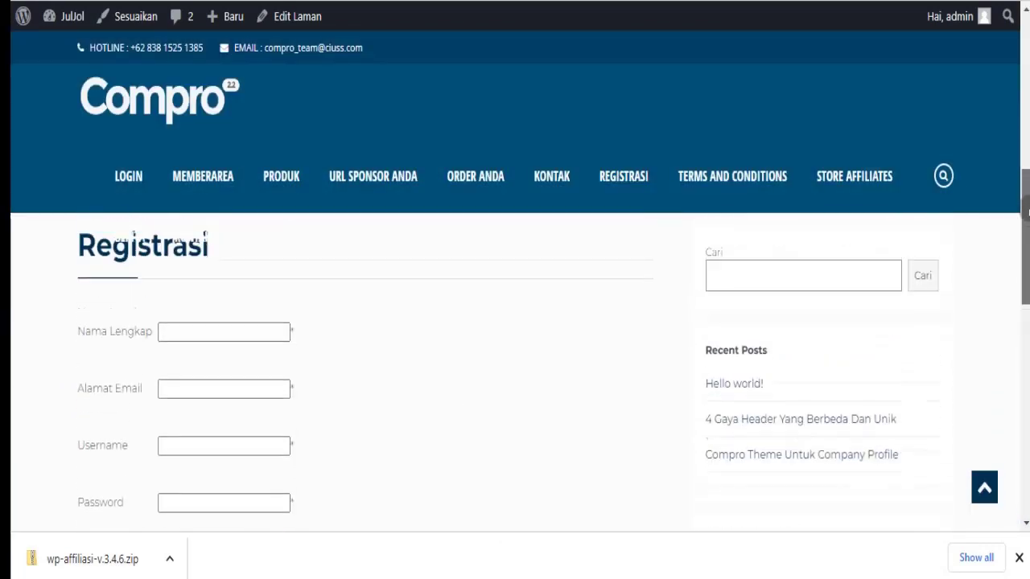
scroll(744, 169, down, 3)
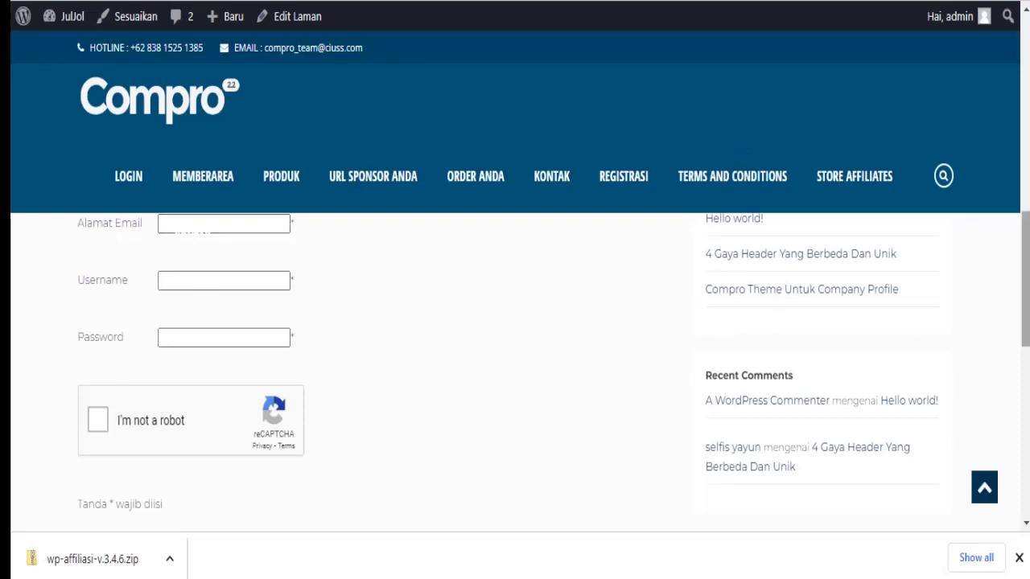
scroll(946, 291, up, 3)
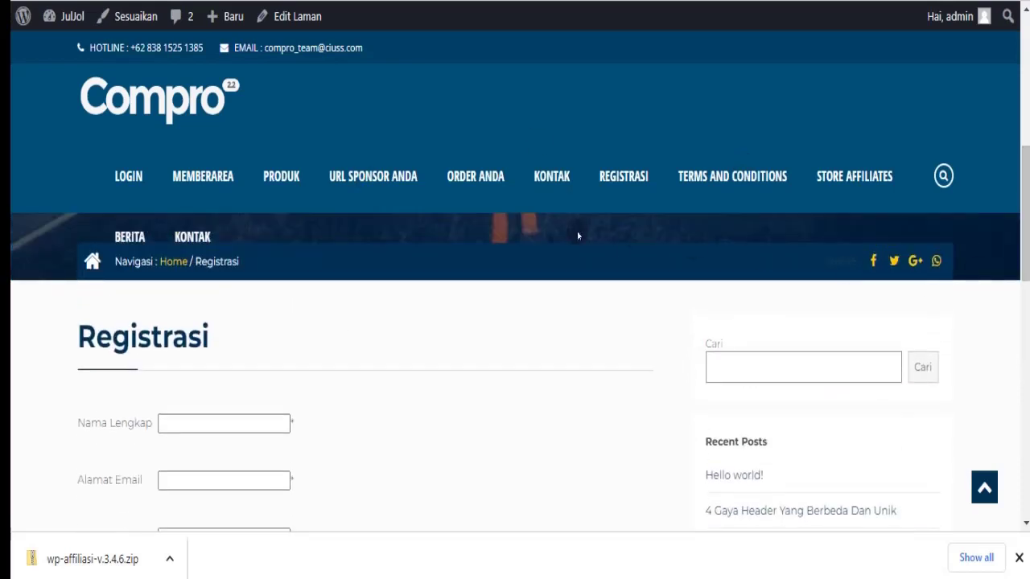
click(217, 182)
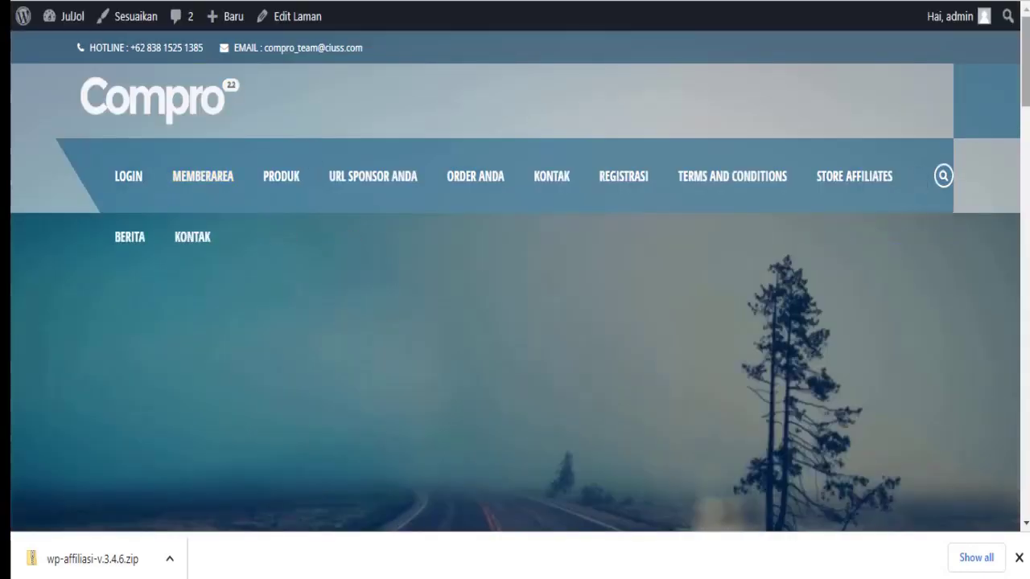
scroll(515, 370, down, 8)
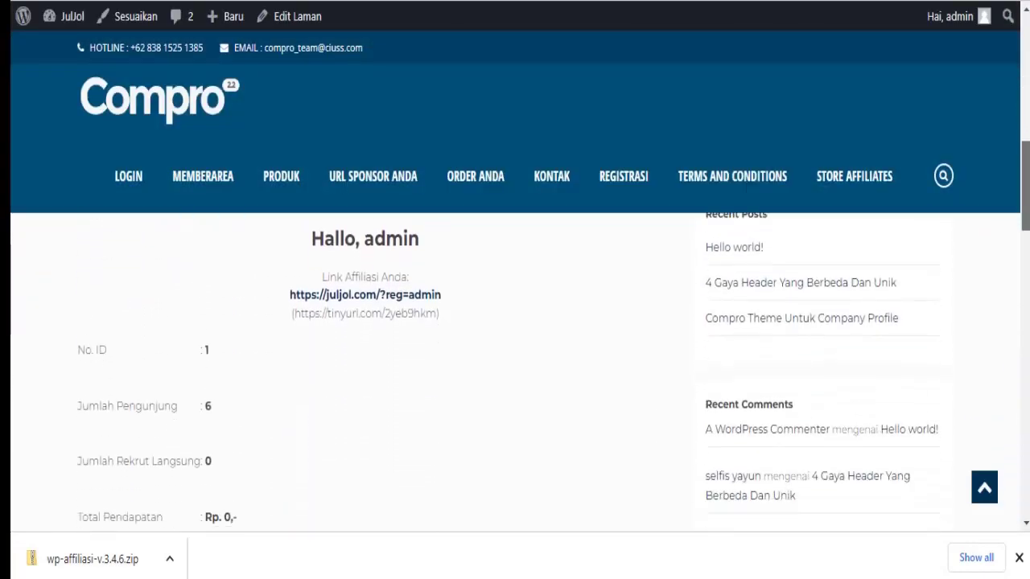
scroll(515, 370, down, 4)
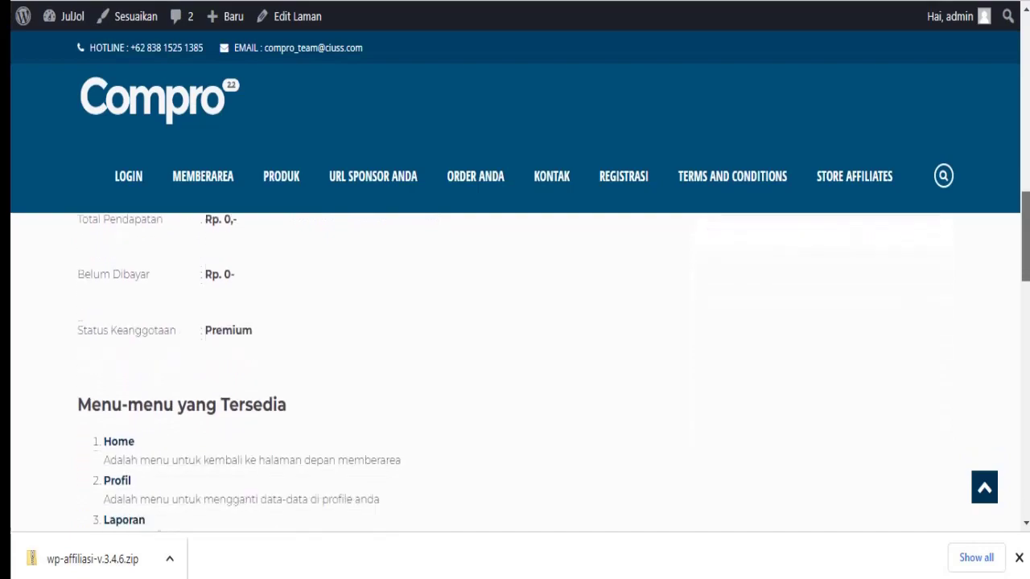
scroll(515, 370, down, 9)
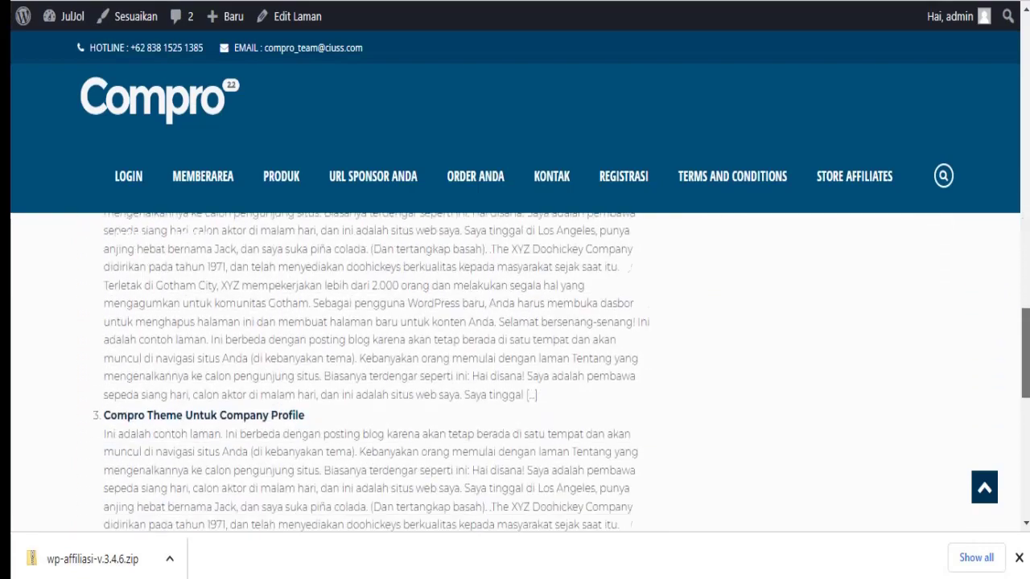
scroll(515, 370, down, 6)
scroll(515, 370, up, 15)
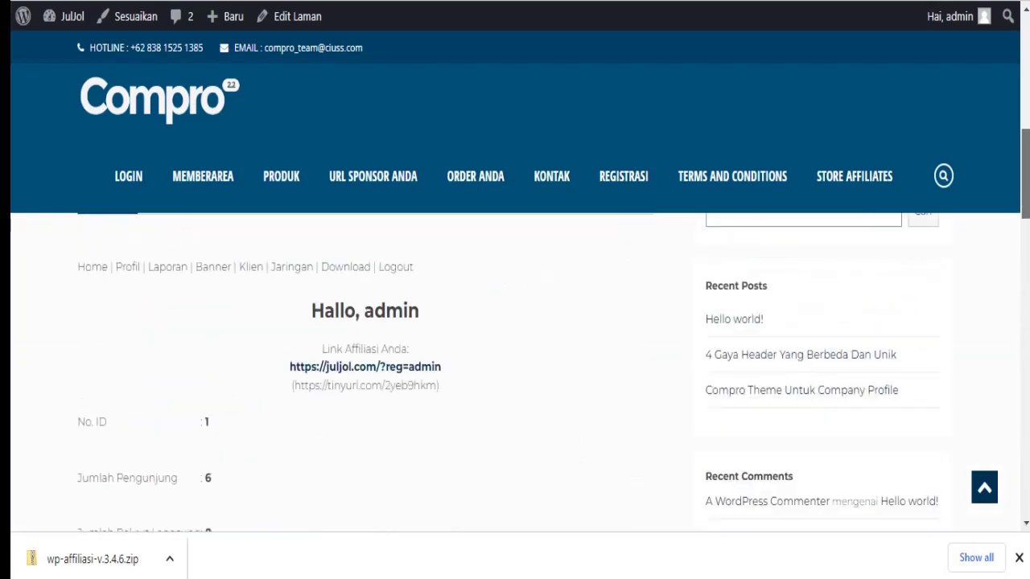
drag(1025, 133, 1025, 36)
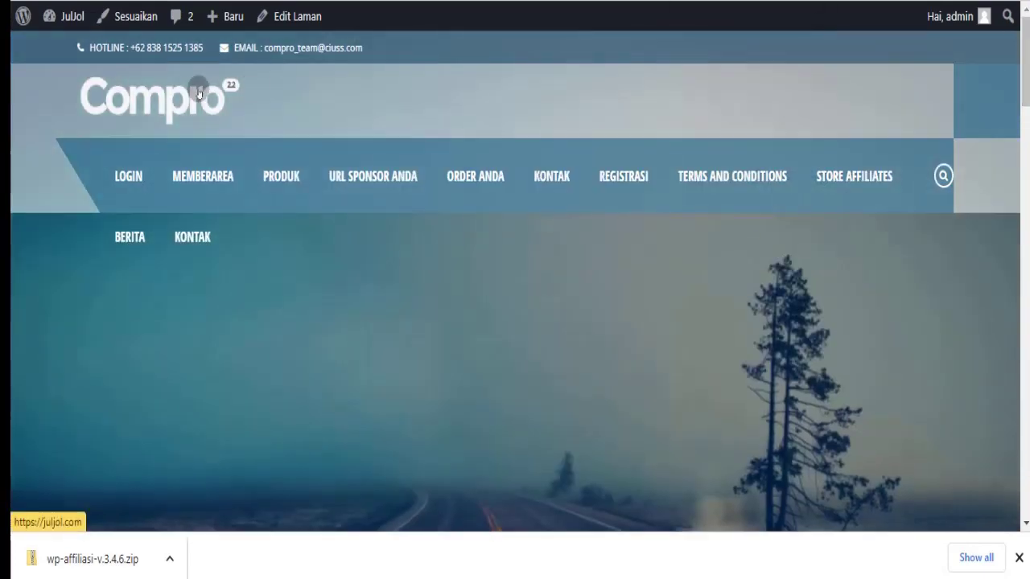
Step: Return to the homepage, review the SMS Notifikasi settings again, then go to the Slide Gambar list
click(199, 94)
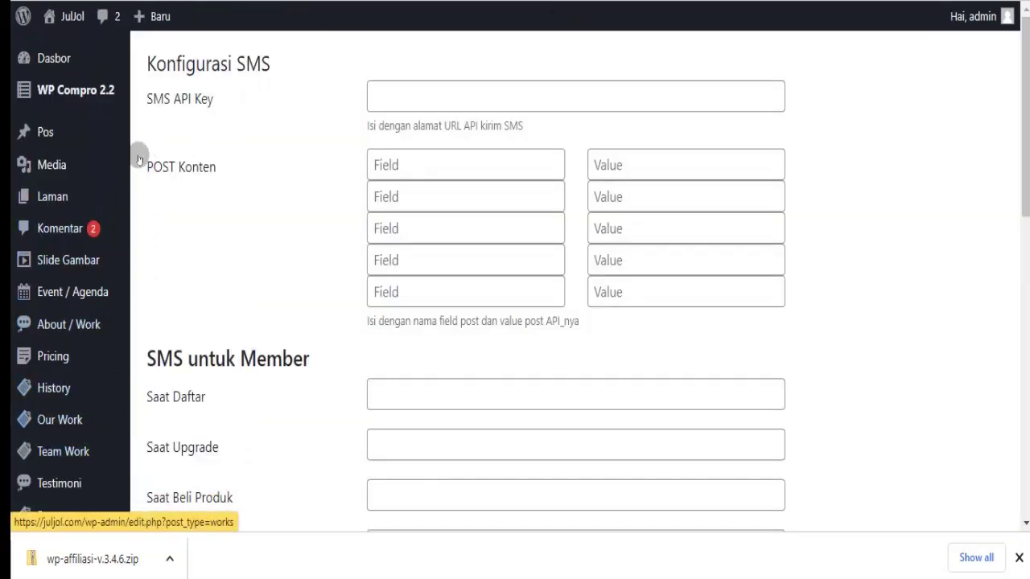
drag(1026, 133, 1026, 416)
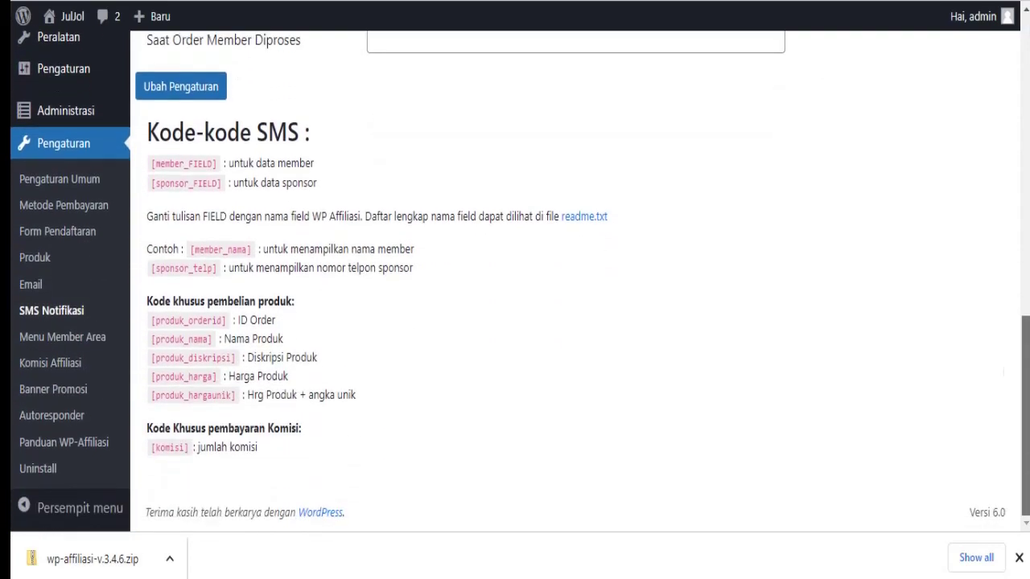
scroll(1004, 311, up, 5)
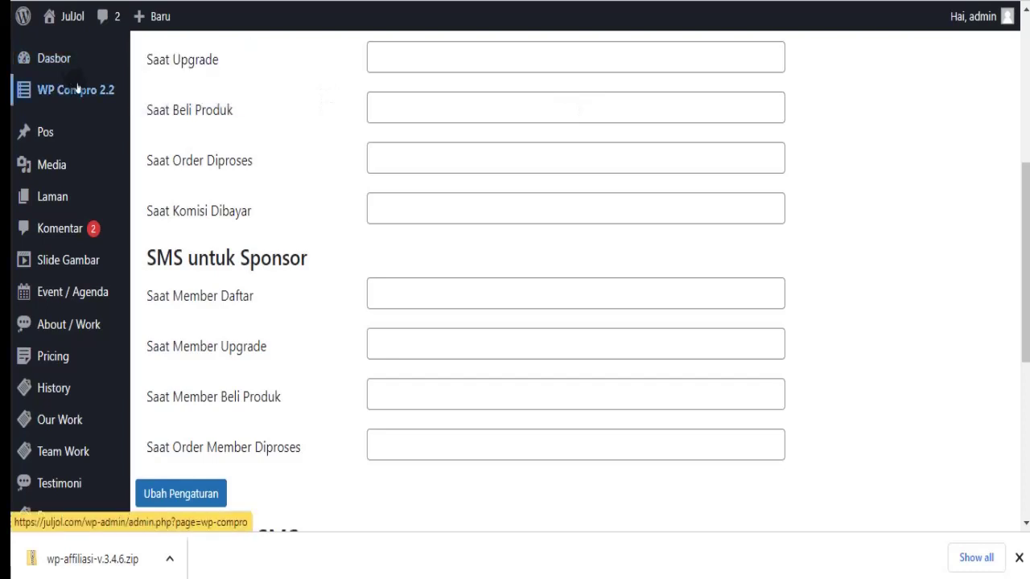
click(88, 260)
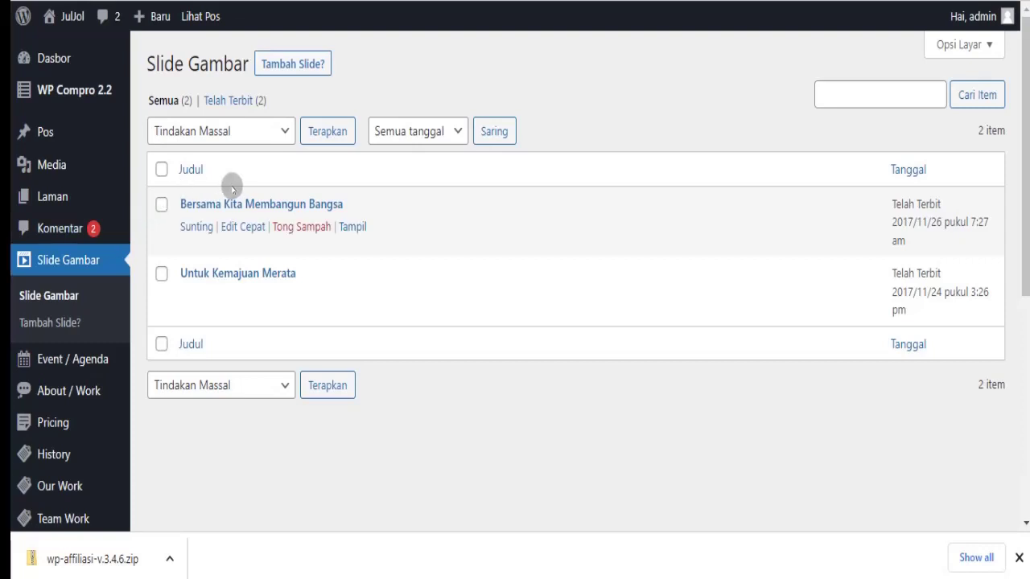
Step: Trash the 'Bersama Kita Membangun Bangsa' and 'Untuk Kemajuan Merata' slides
click(315, 228)
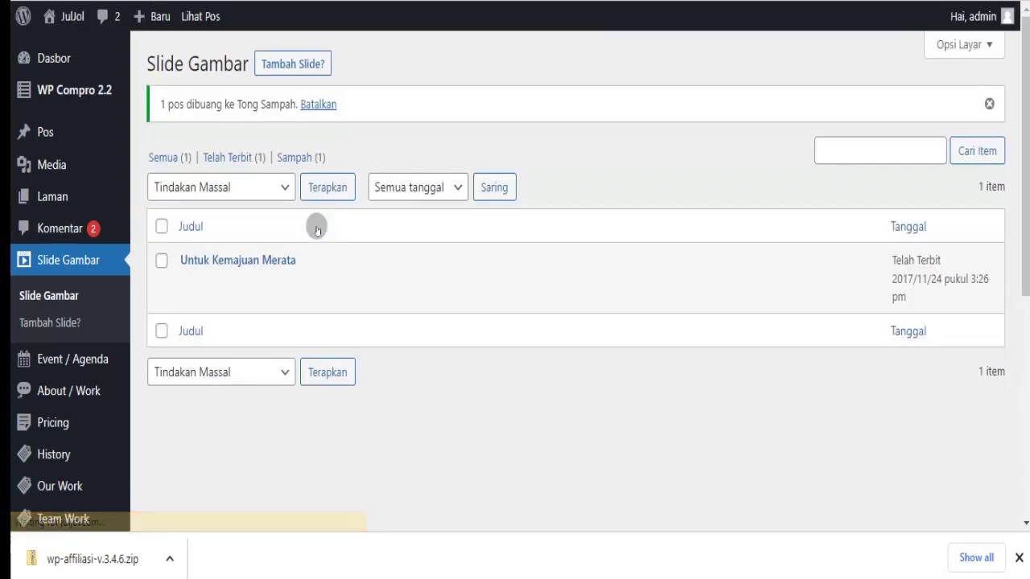
click(287, 286)
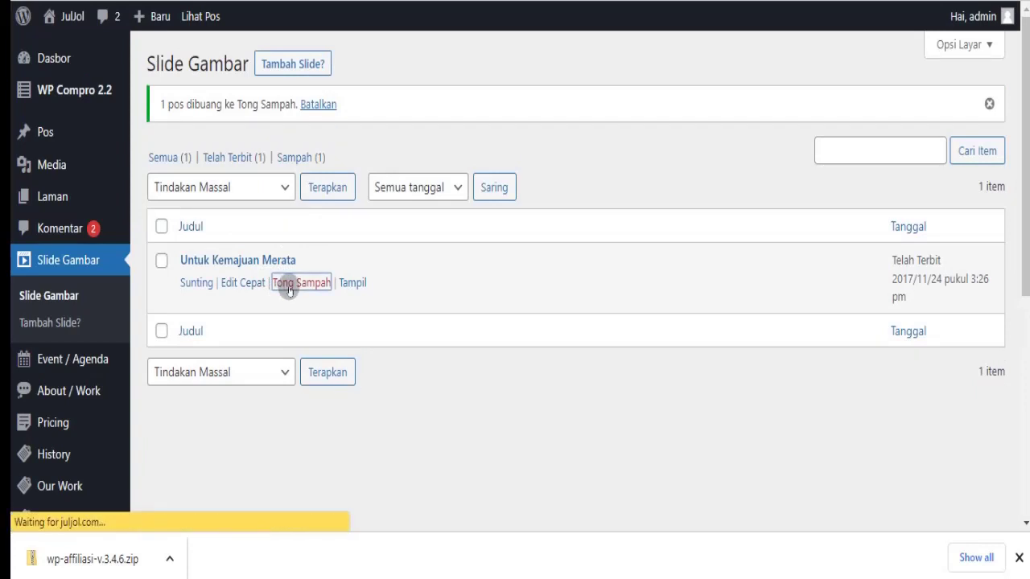
Step: Create a new slide titled 'Registrasi' with the description 'Silahkan Bergabung'
click(291, 63)
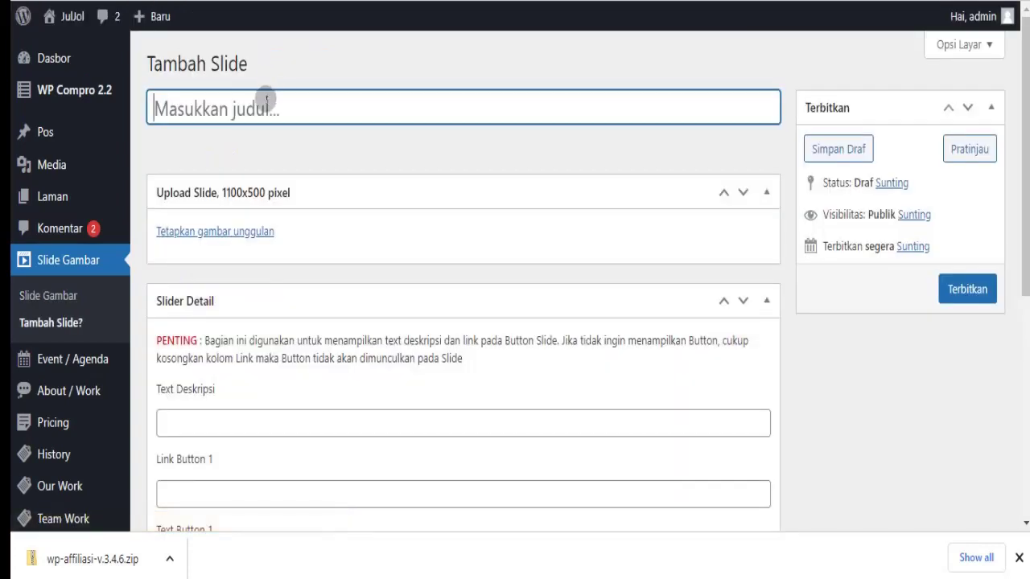
text(1)
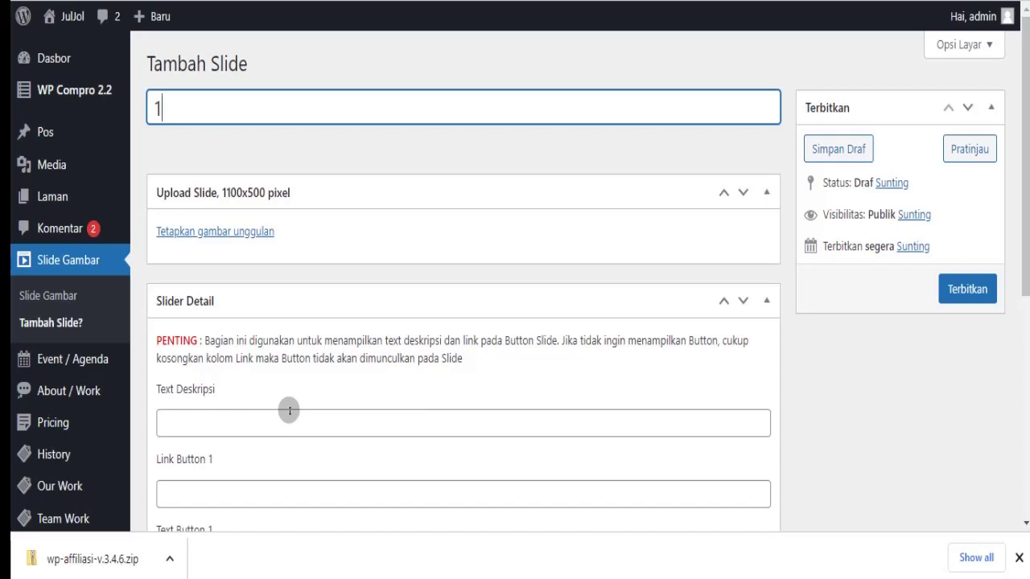
double_click(258, 107)
text(Re)
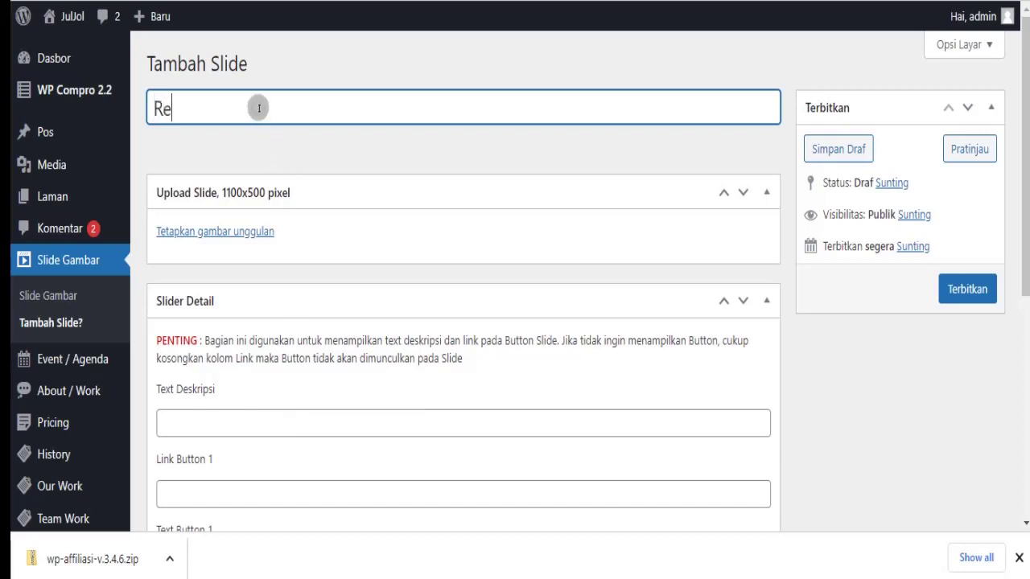
text(gistras)
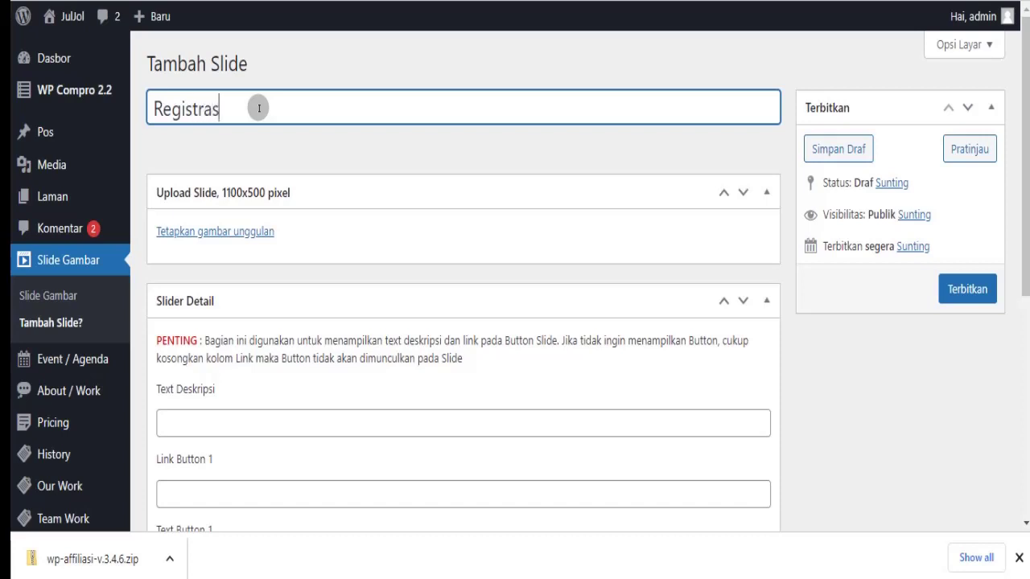
text(i)
scroll(1022, 139, down, 2)
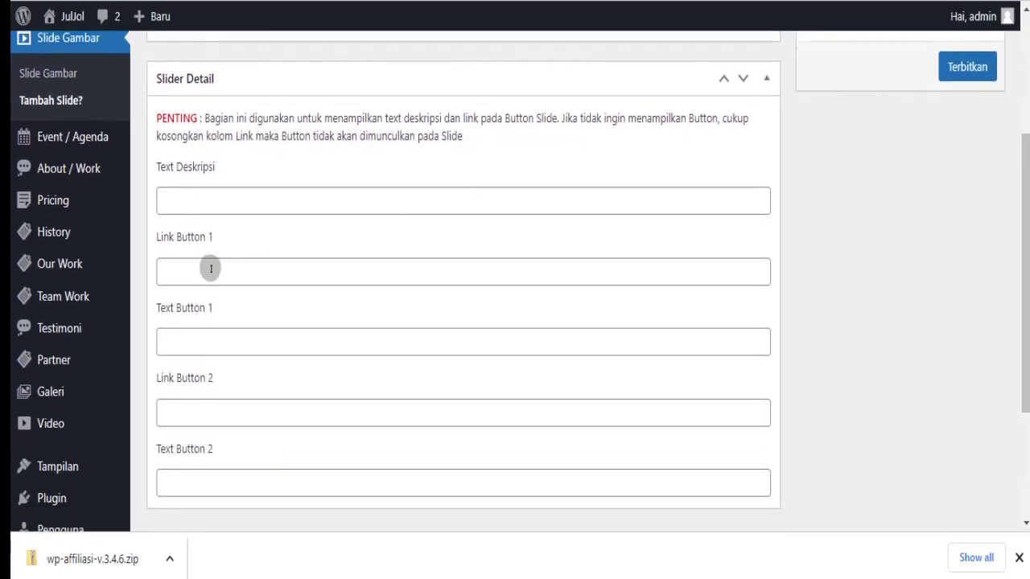
click(189, 200)
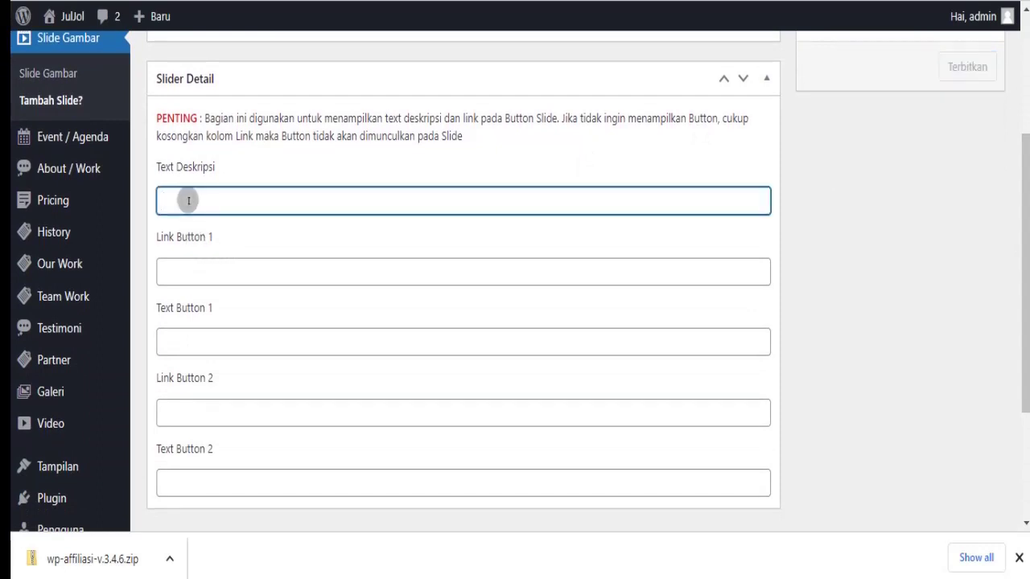
text(Silahkan)
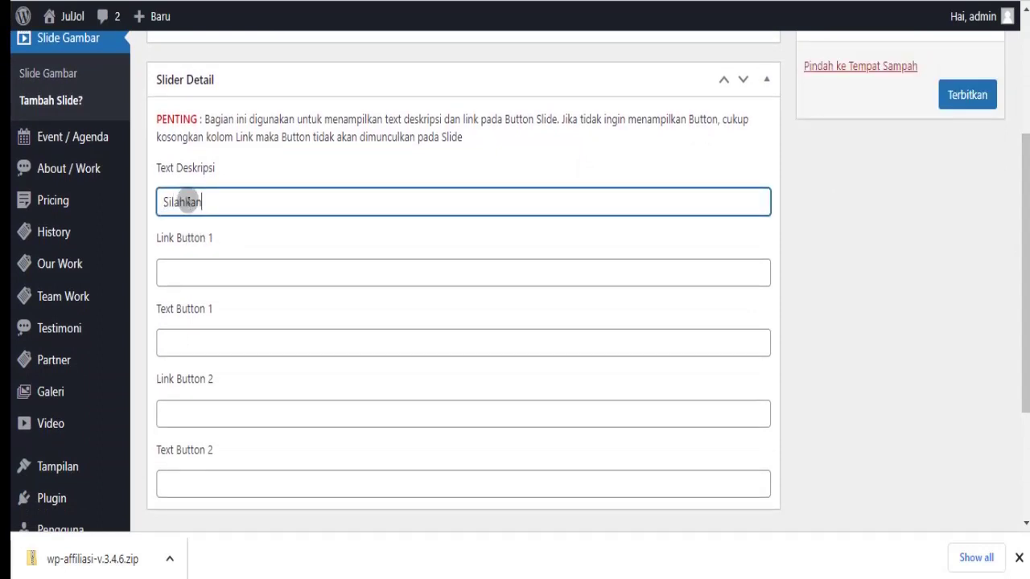
text( Bergabung)
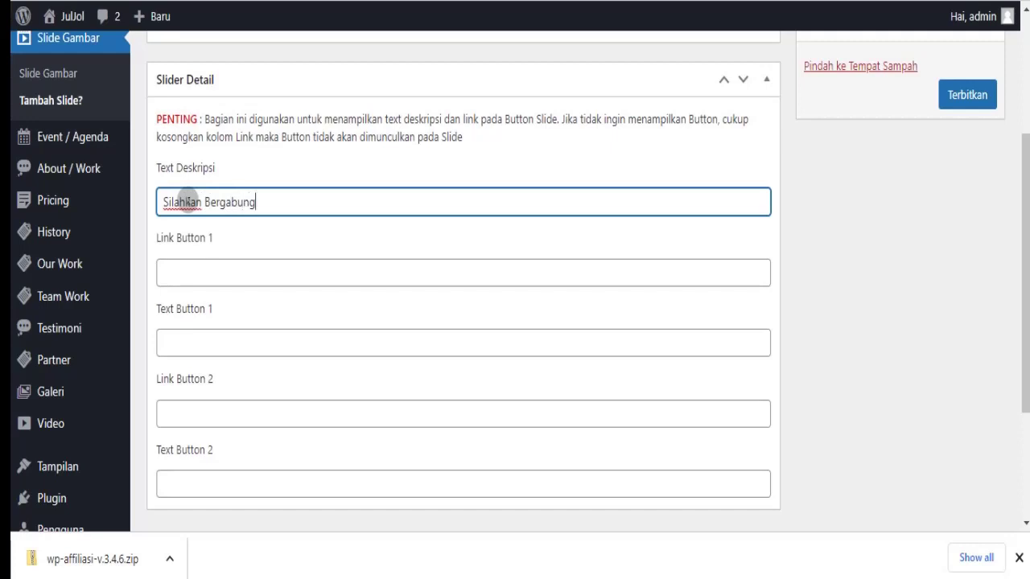
click(177, 272)
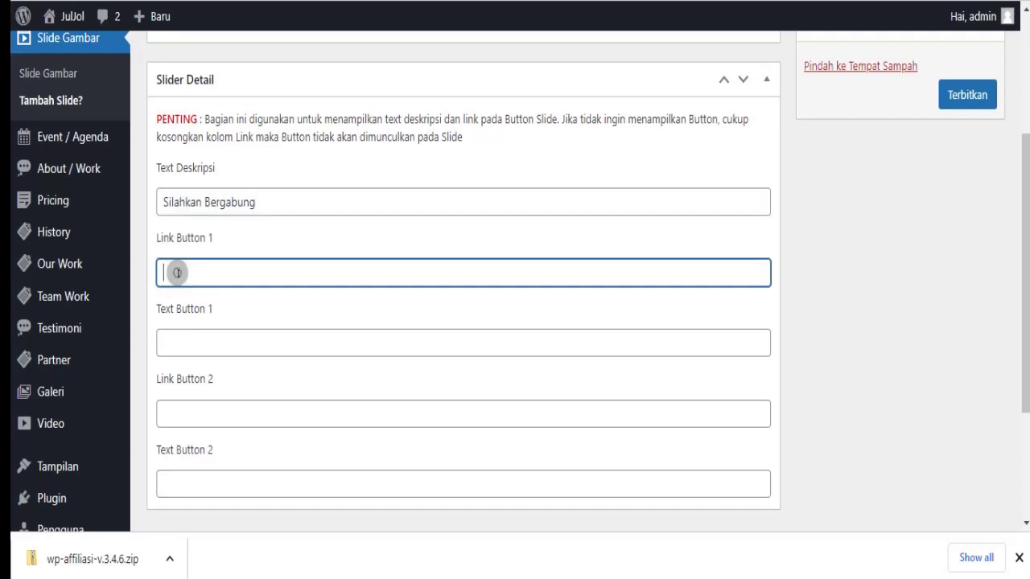
key(alt+Tab)
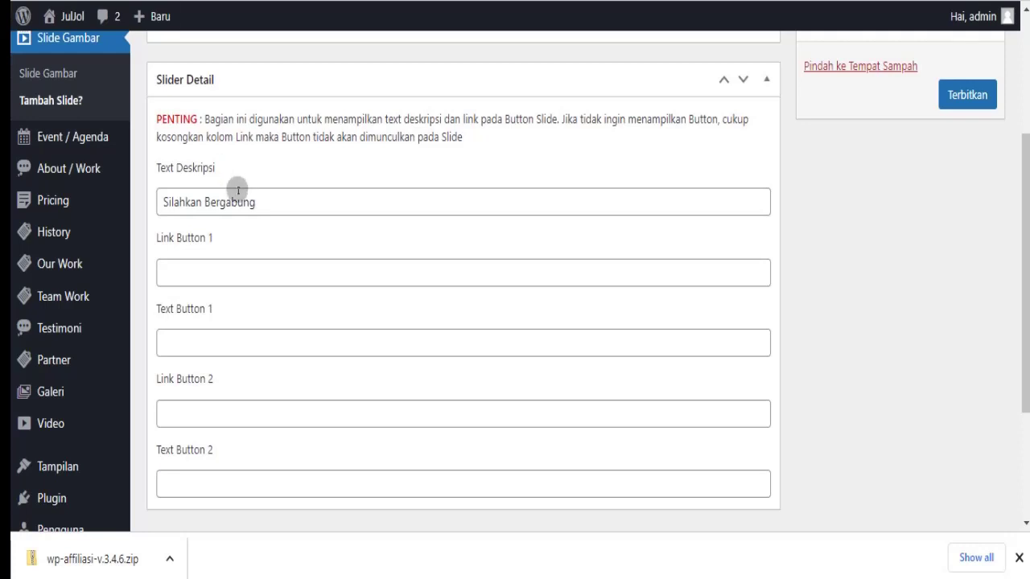
click(231, 272)
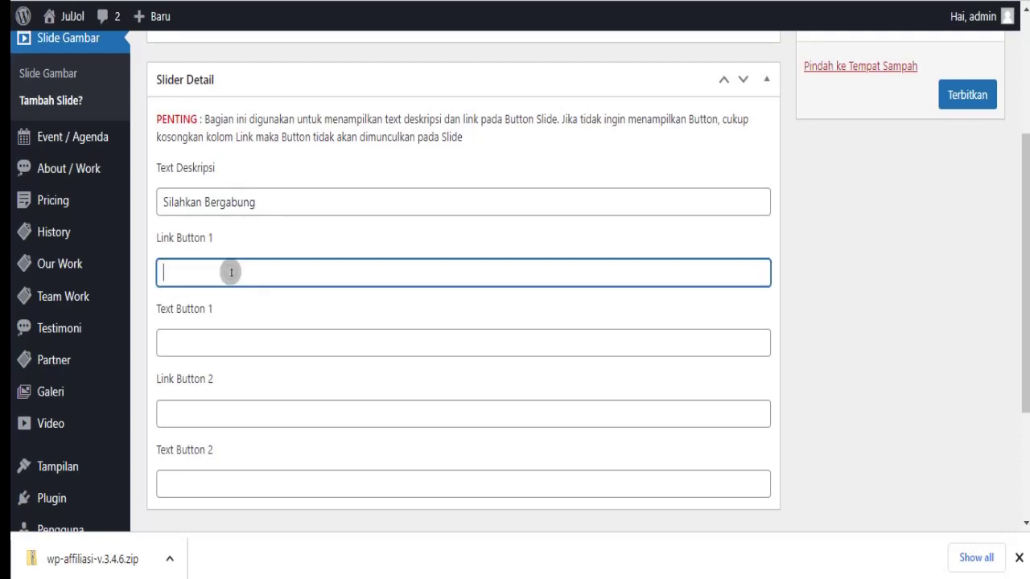
text(https://juljol.com/)
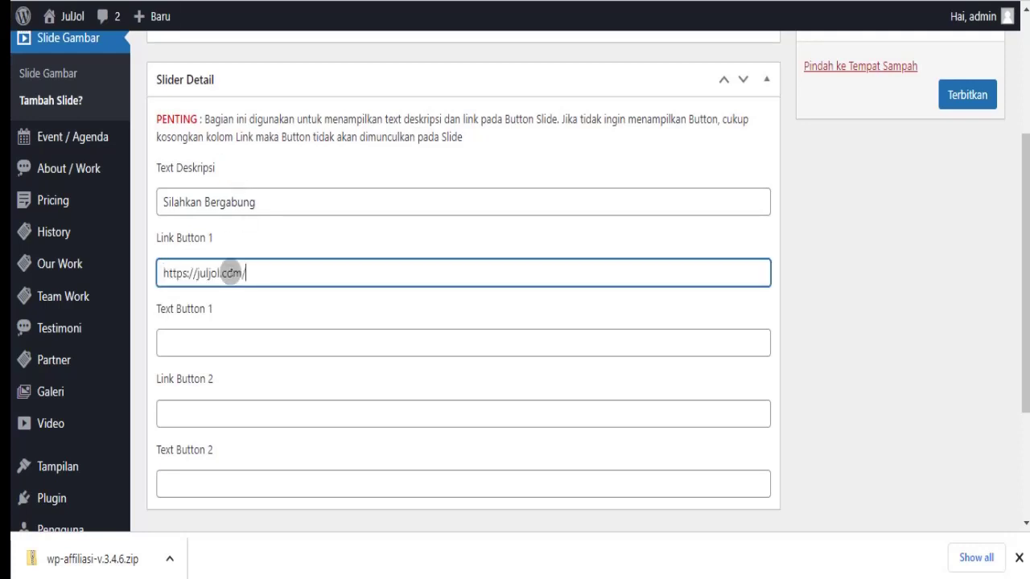
text(registrasi)
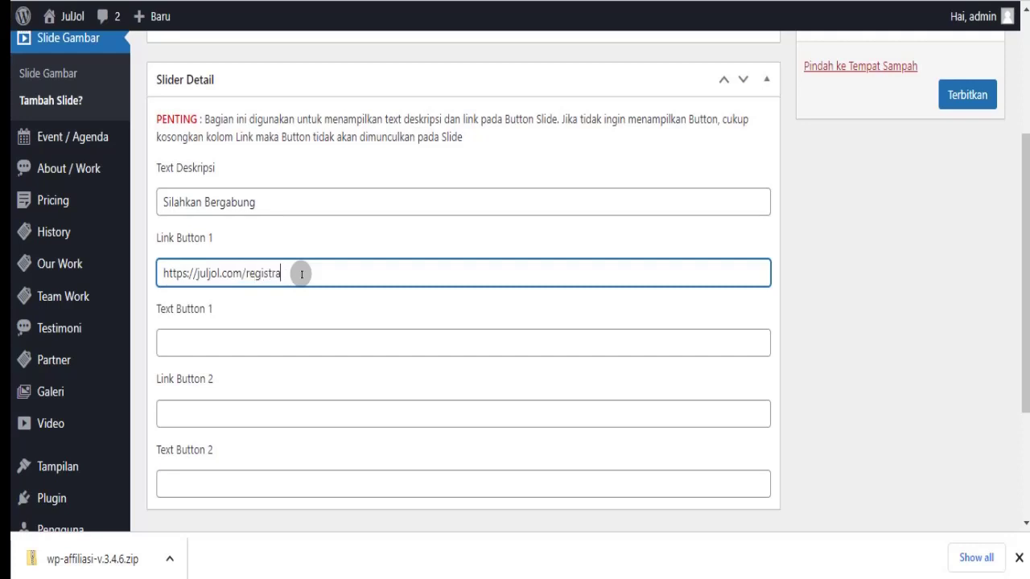
click(235, 339)
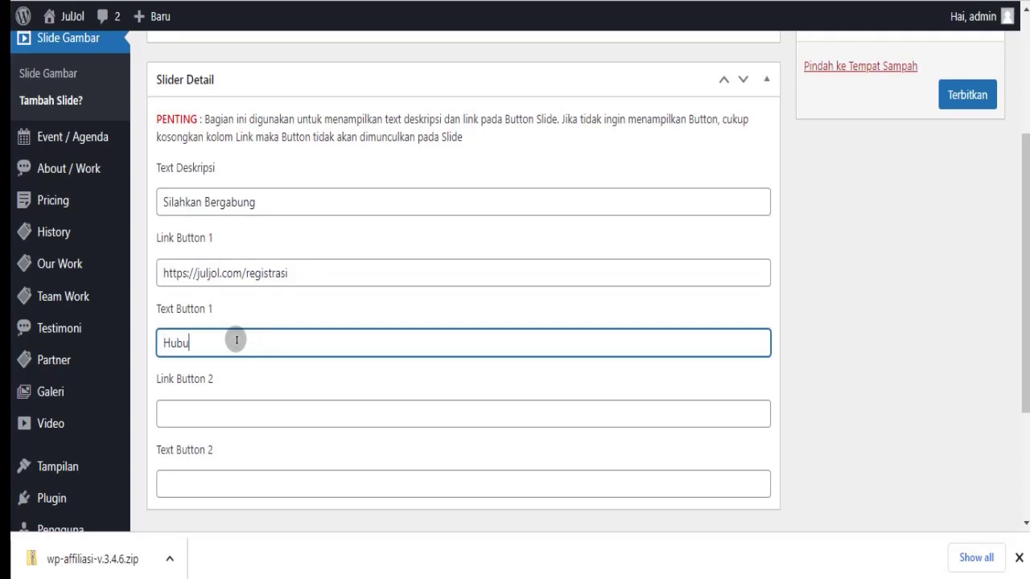
text(Hubungi Kami)
Step: Paste the site address as the second button link and relabel the first button 'Bergabung'
click(230, 413)
text(https://juljol.com/)
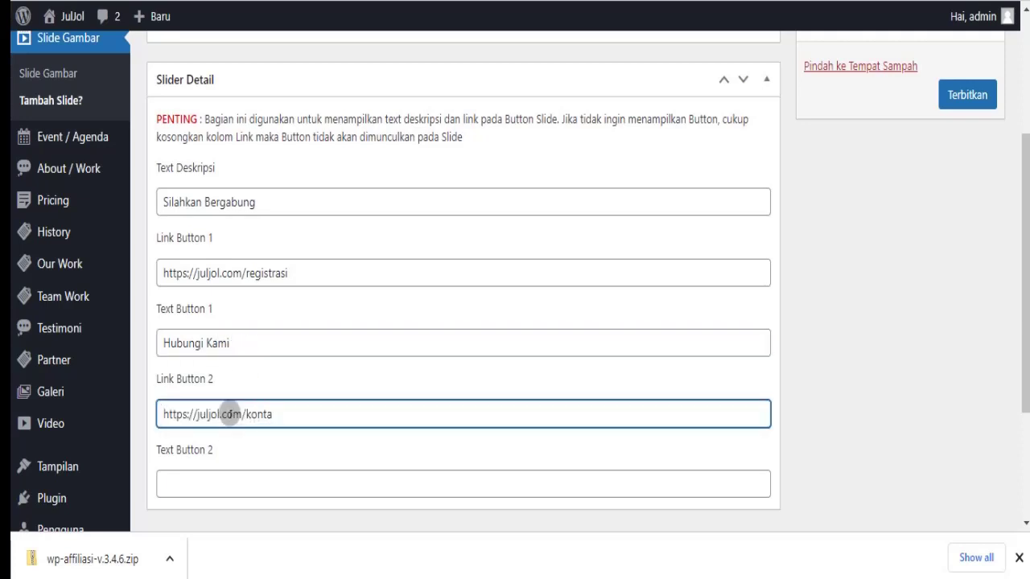
click(214, 485)
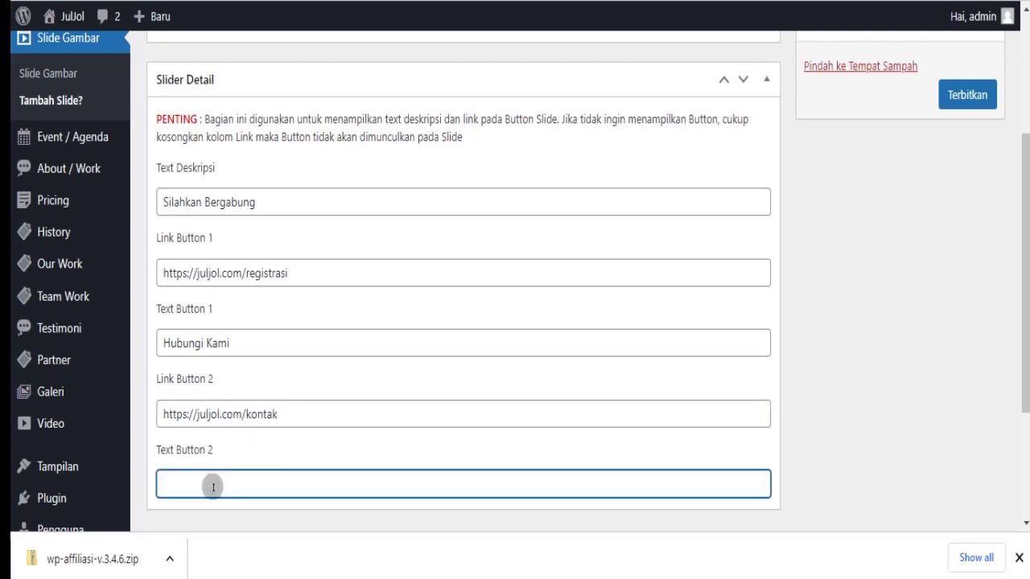
triple_click(236, 345)
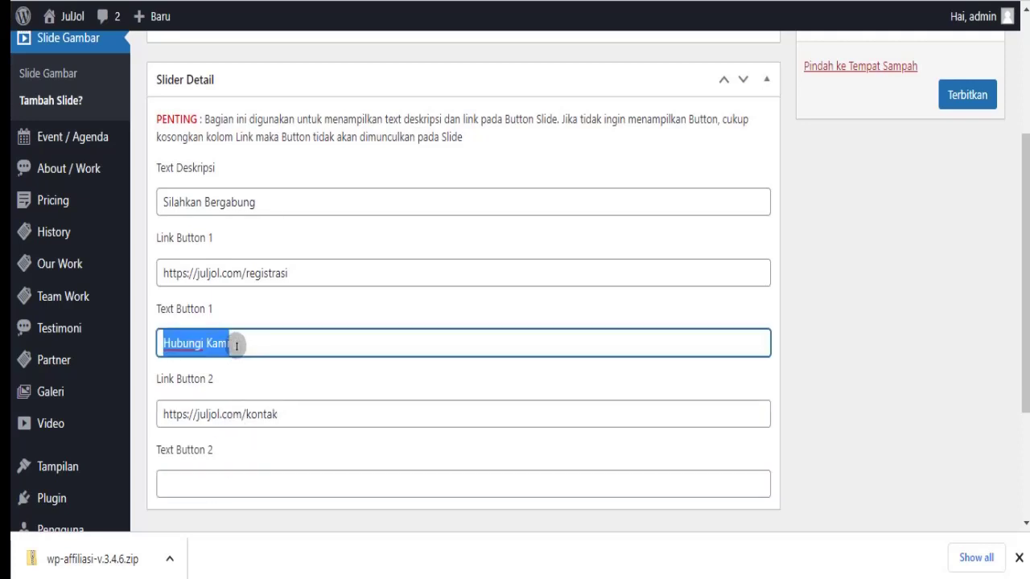
text(Bergabung)
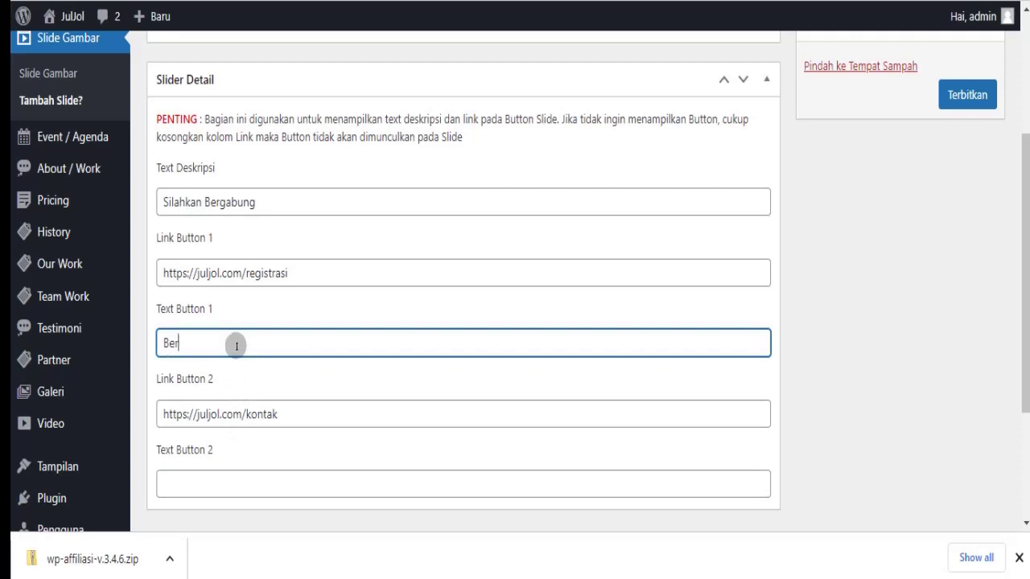
click(203, 483)
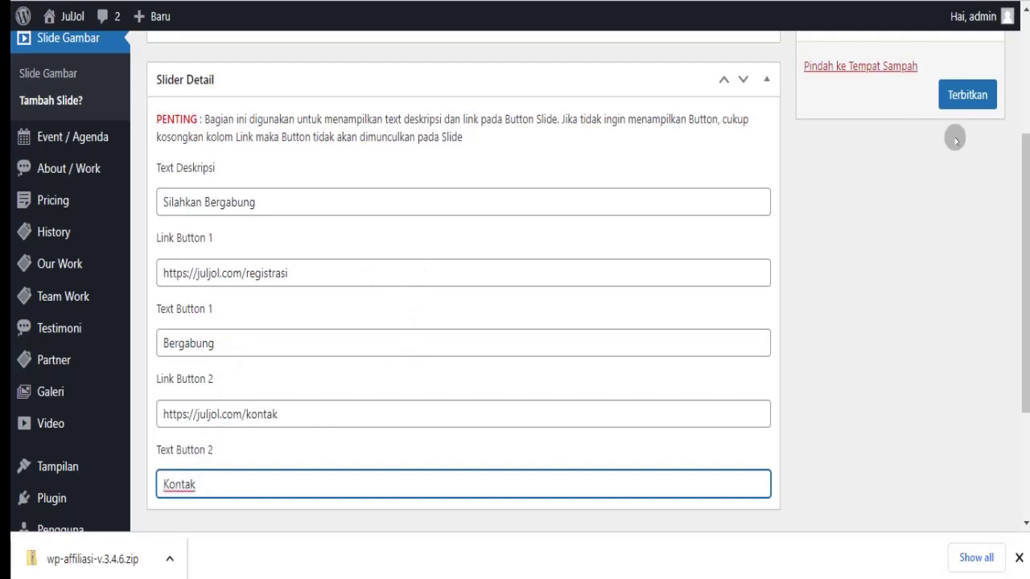
Step: Publish the slide, set Downloads/Iklan Baris/1.png as its featured image, and update it
click(974, 95)
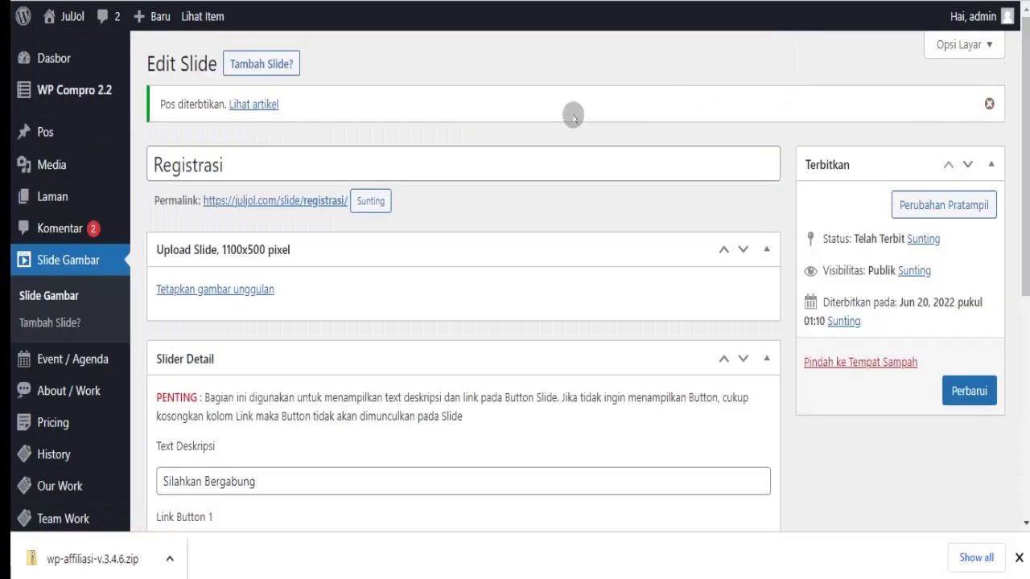
click(264, 289)
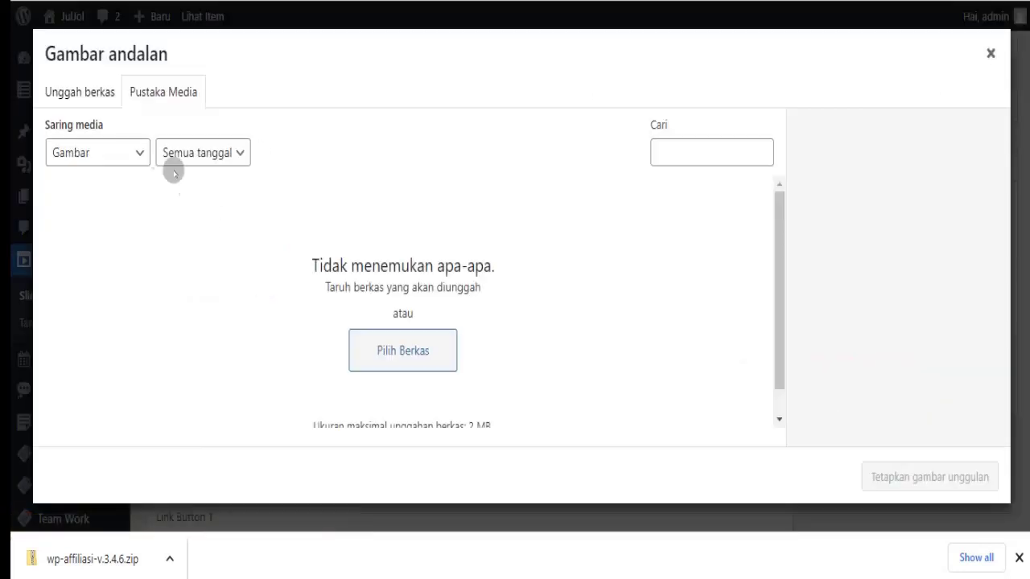
click(391, 351)
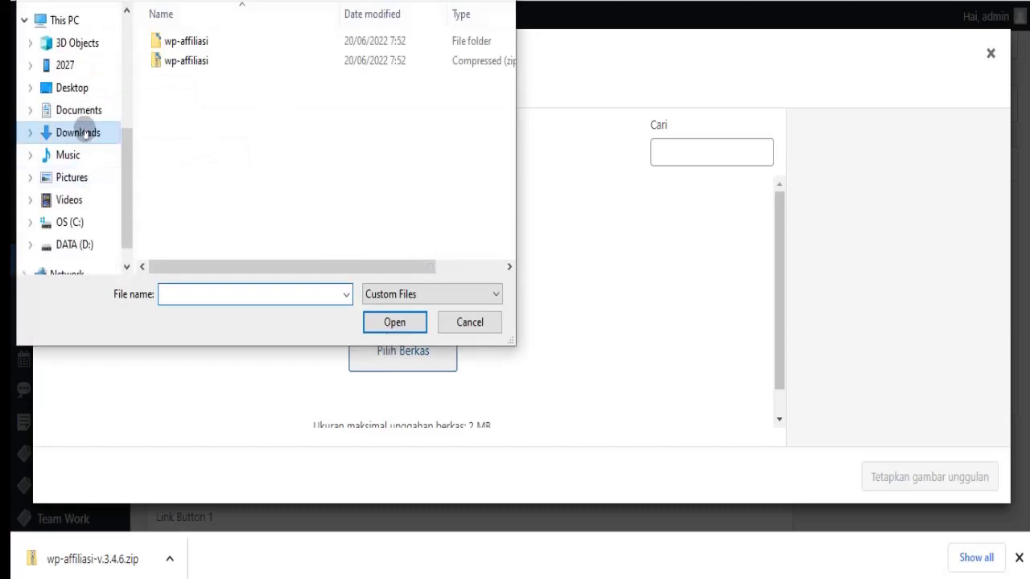
click(84, 135)
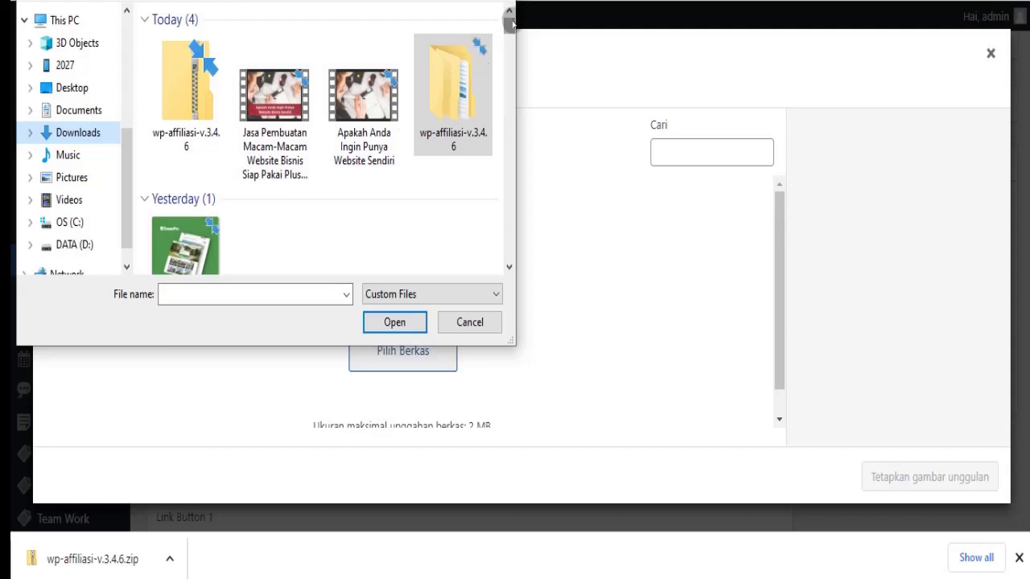
drag(510, 24, 514, 66)
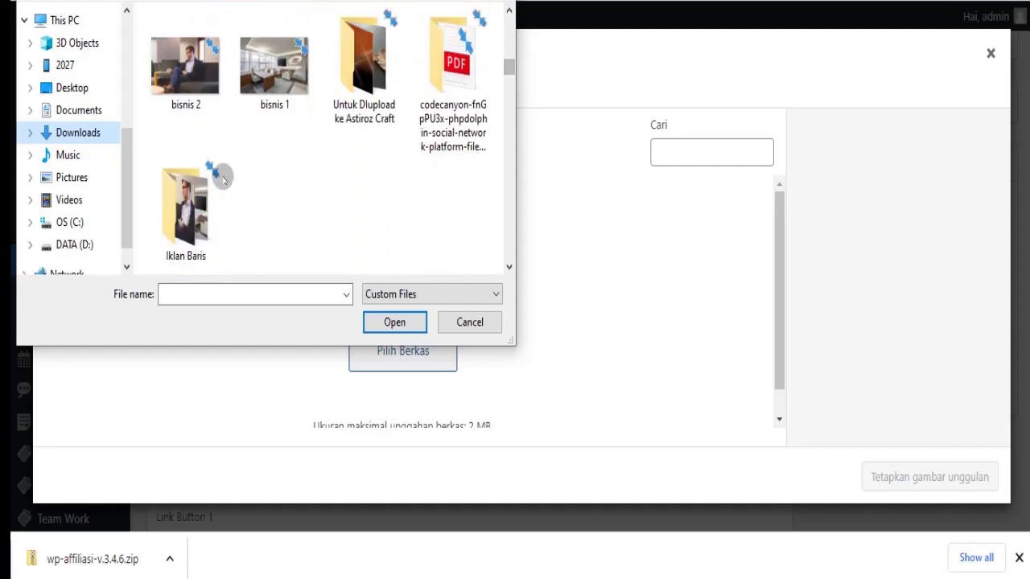
double_click(184, 213)
click(193, 81)
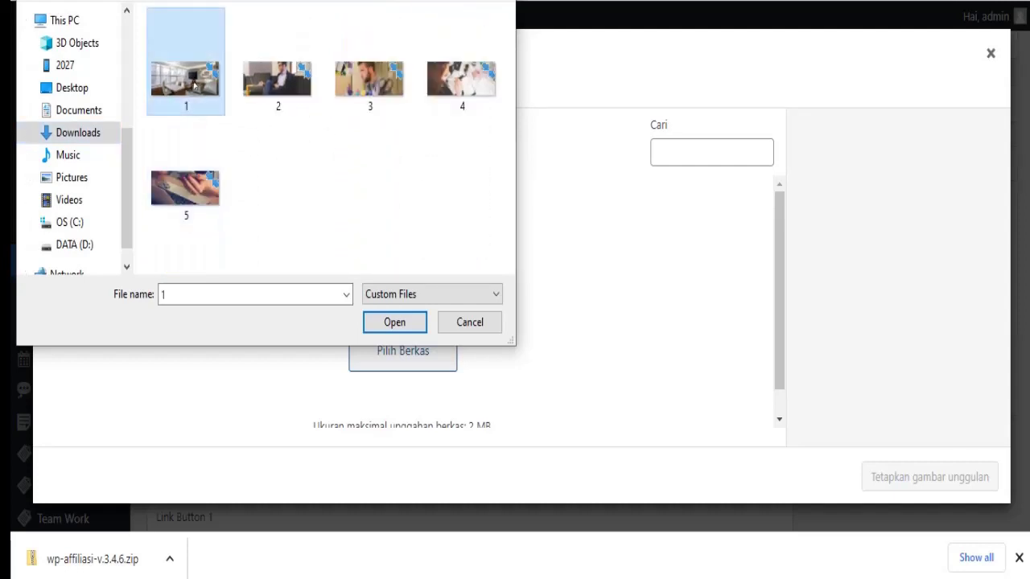
click(395, 323)
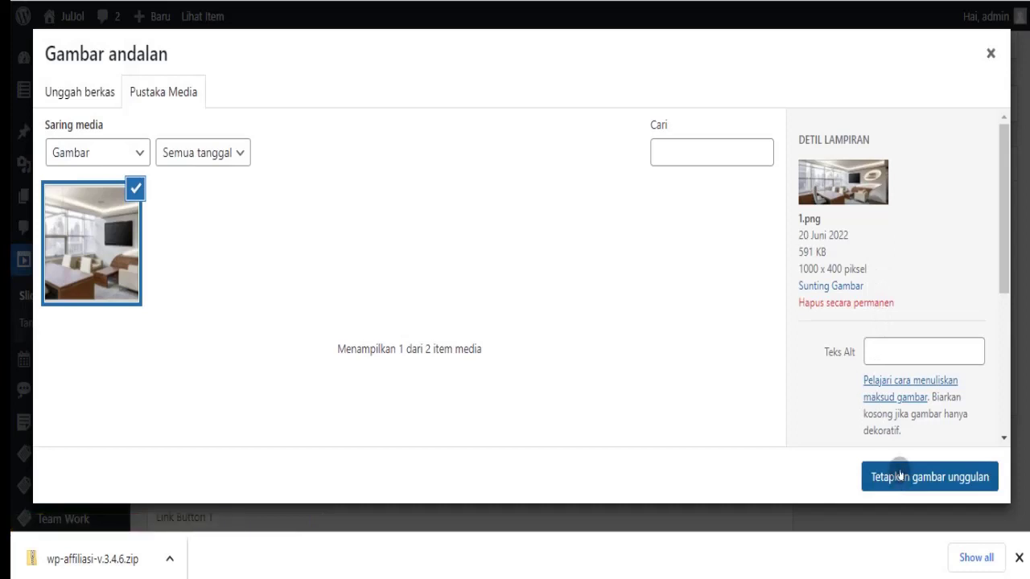
click(899, 474)
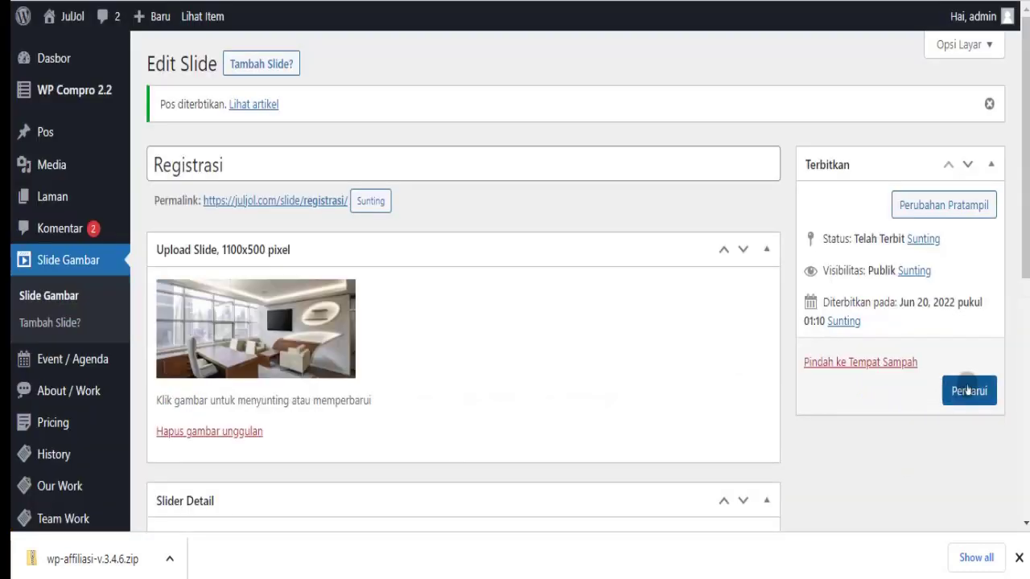
click(970, 389)
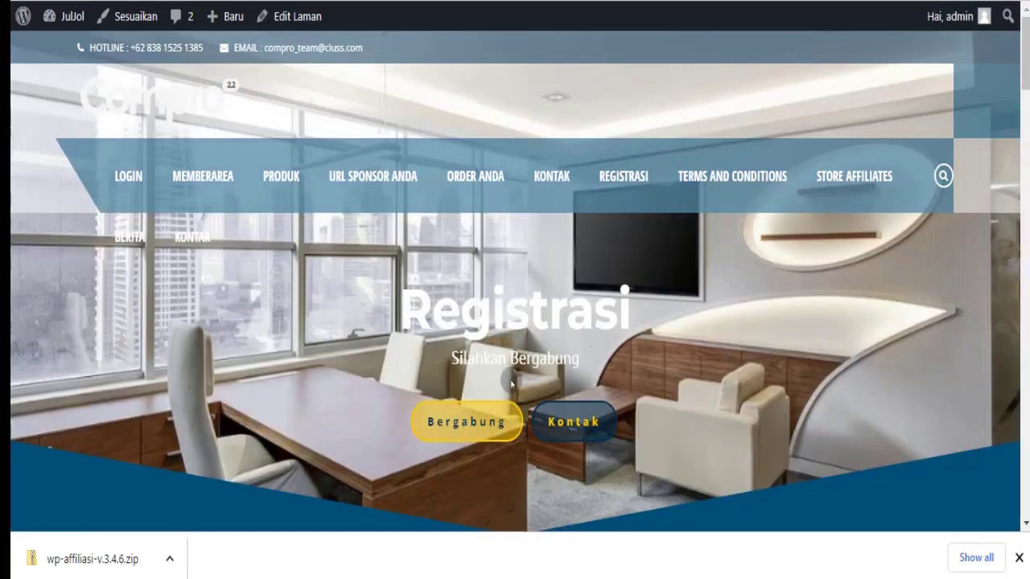
Step: On the live homepage, test the slide's Bergabung button and review the registration page
click(466, 420)
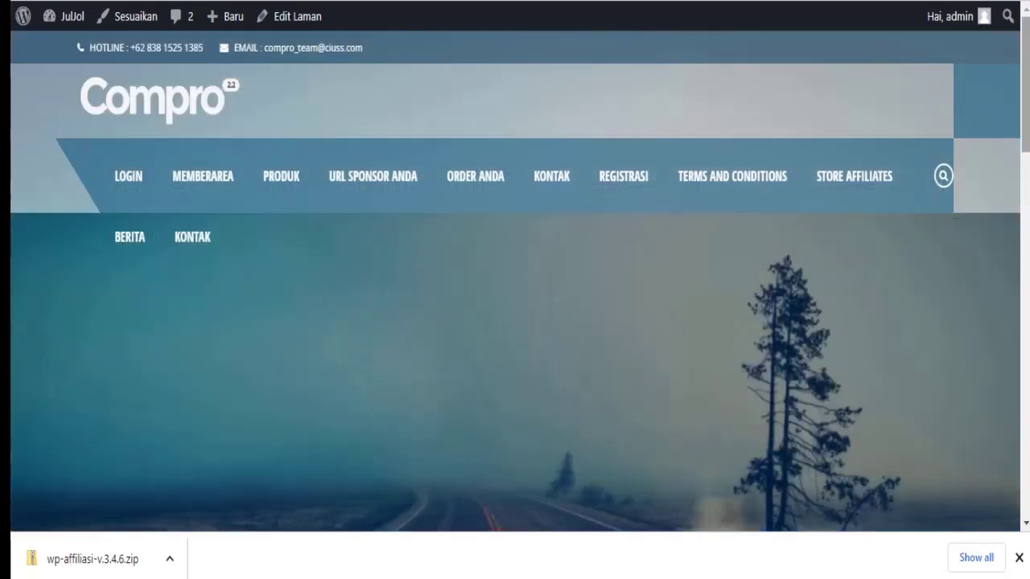
scroll(1017, 51, down, 5)
scroll(1027, 47, down, 5)
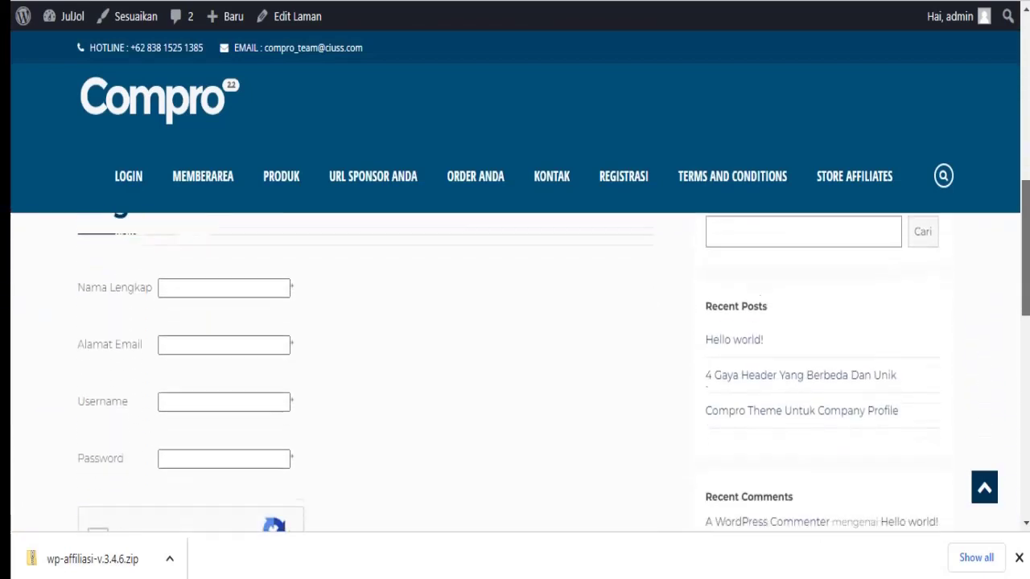
scroll(1026, 47, up, 10)
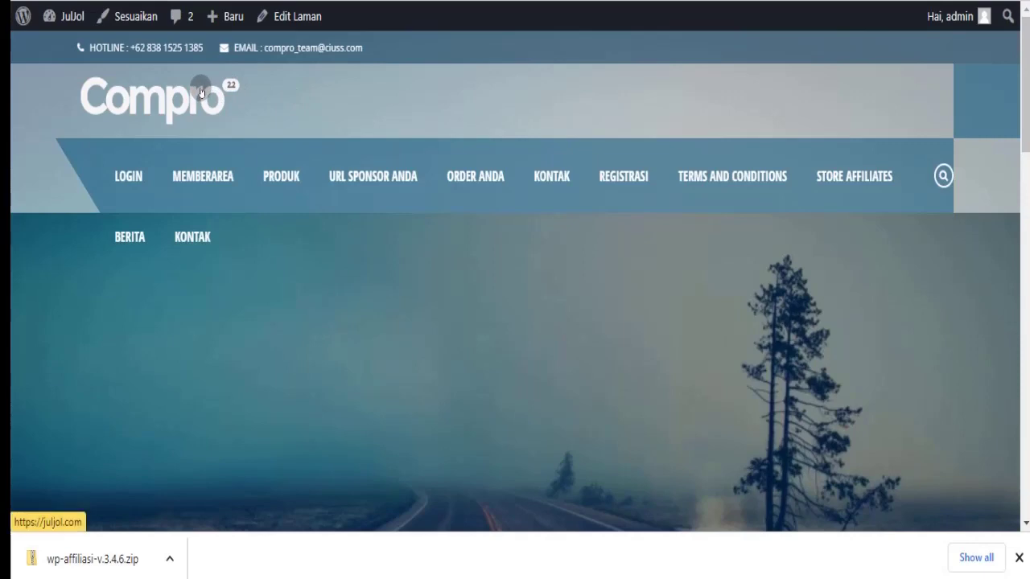
Step: Return to the homepage to review the slider, then go back to the admin Dashboard
click(202, 92)
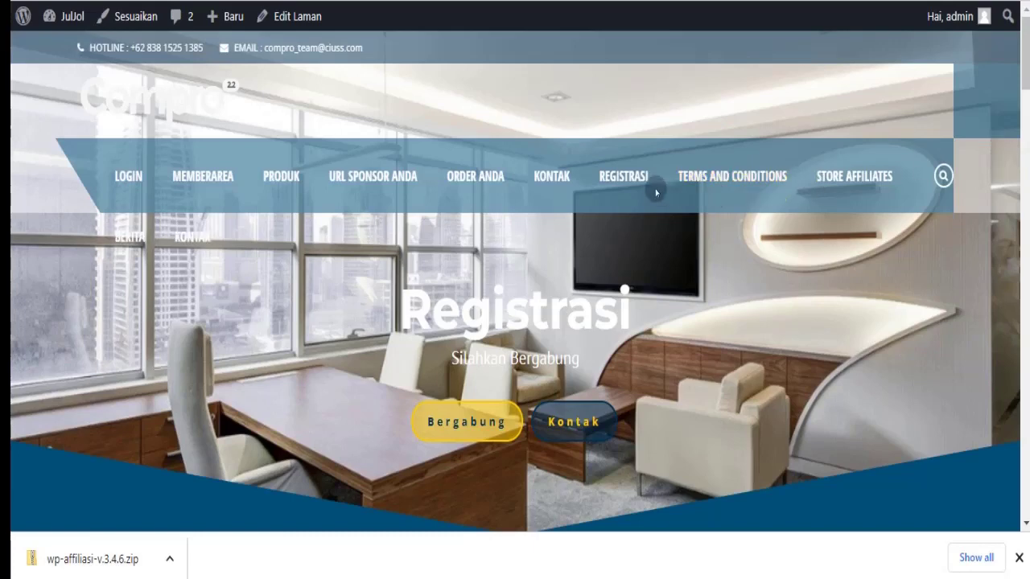
mouse_move(554, 194)
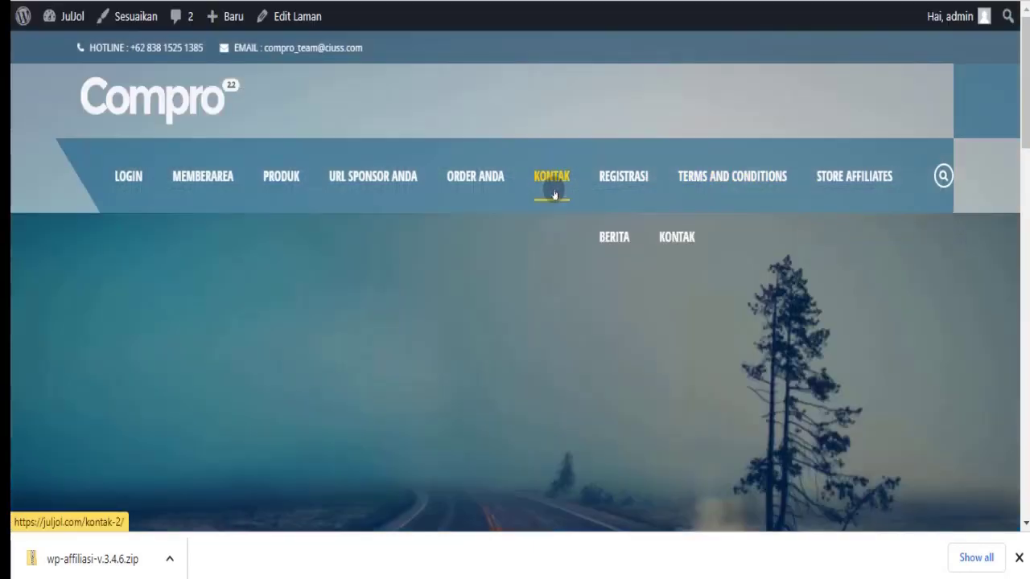
scroll(515, 362, down, 5)
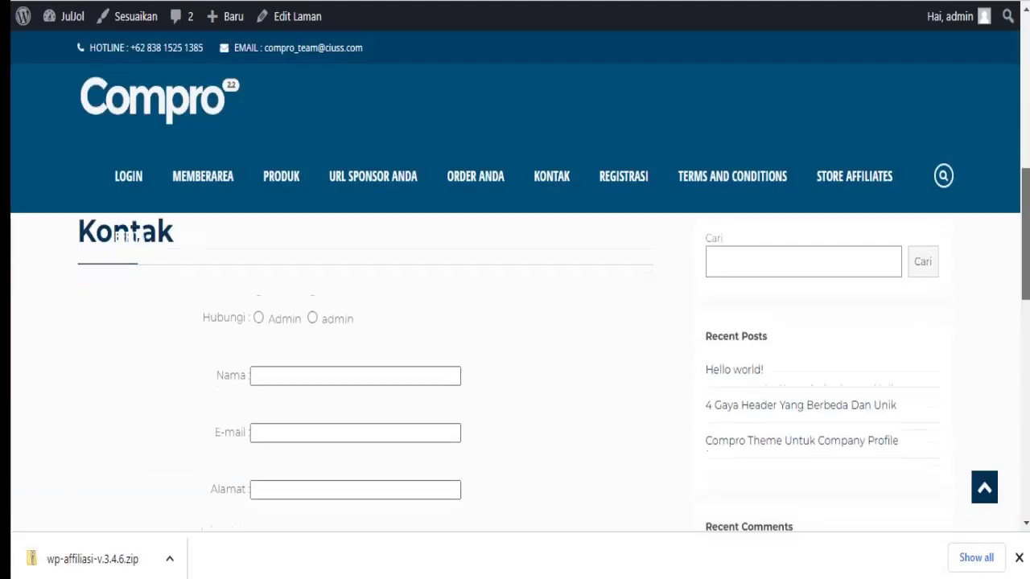
scroll(515, 362, up, 10)
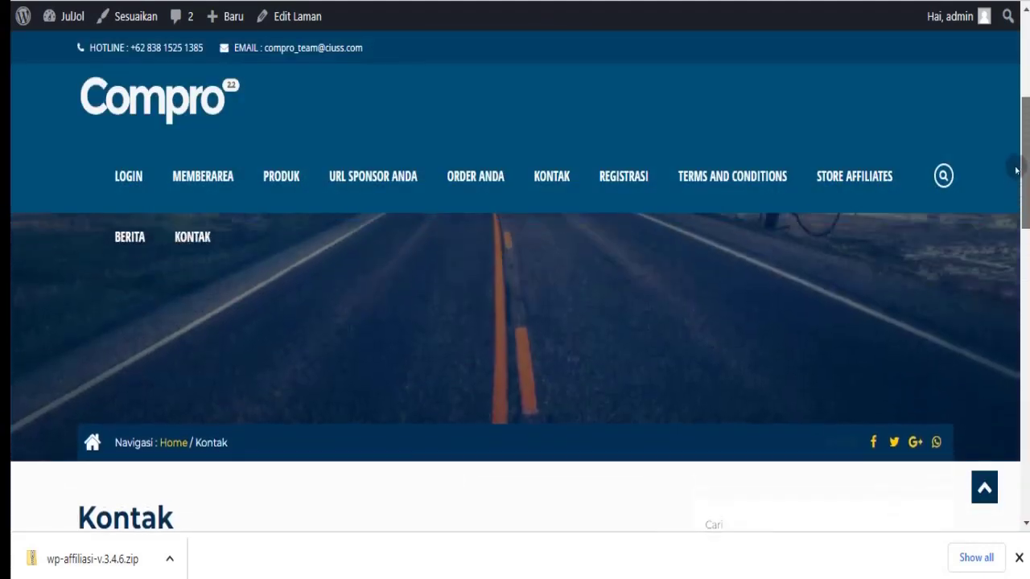
scroll(515, 362, down, 4)
scroll(515, 370, down, 1)
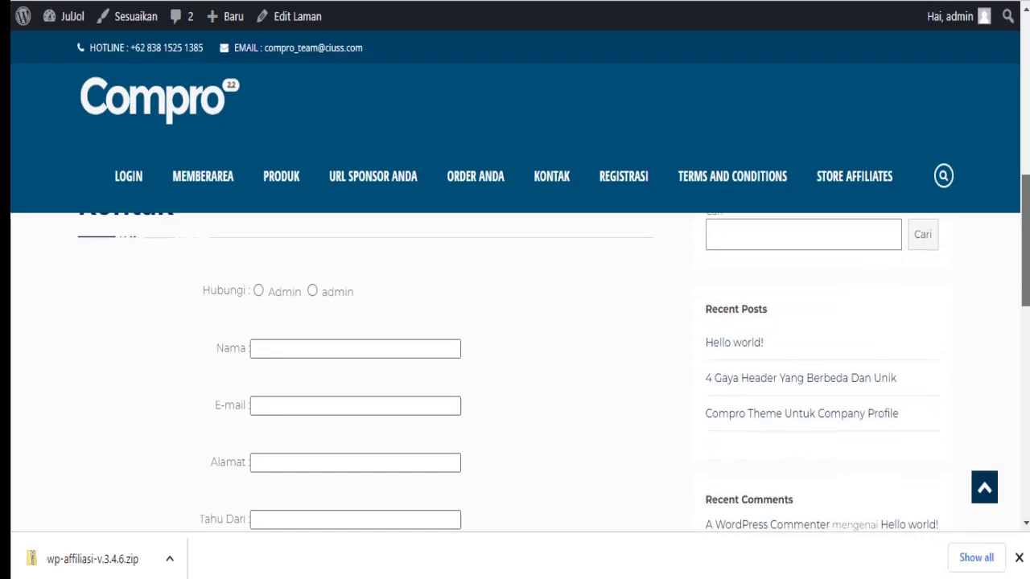
scroll(1016, 57, up, 5)
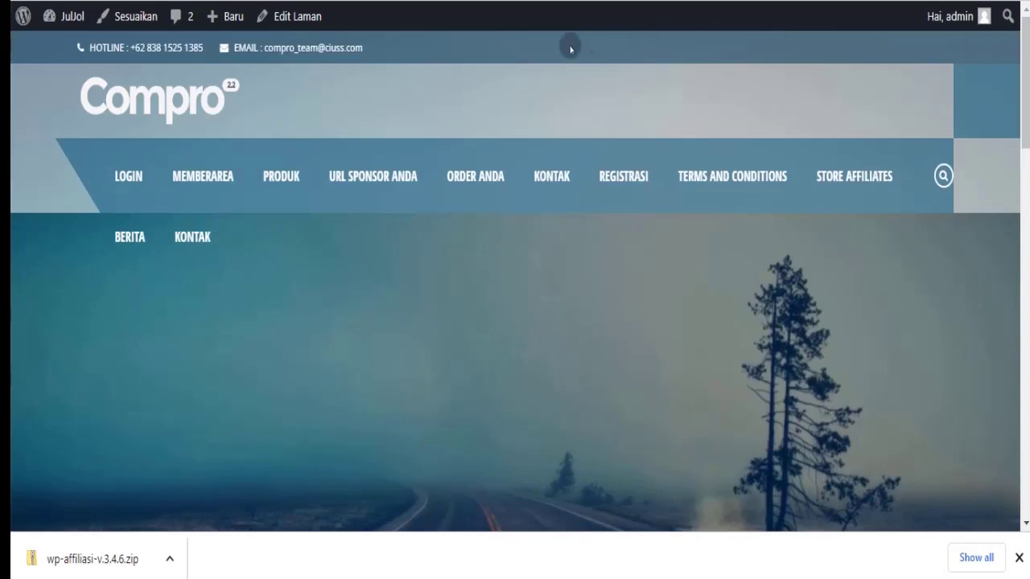
key(ctrl+Tab)
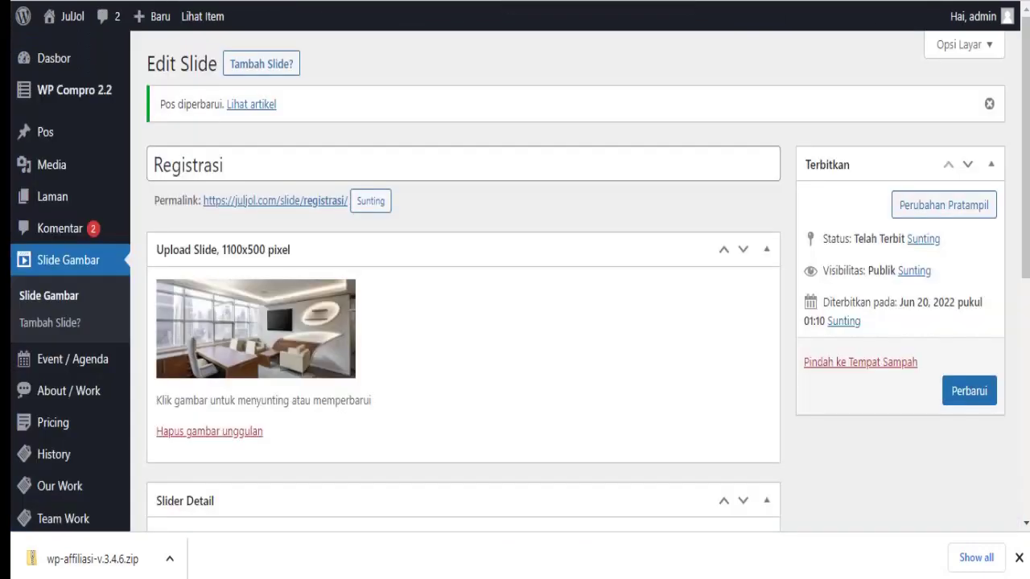
click(51, 59)
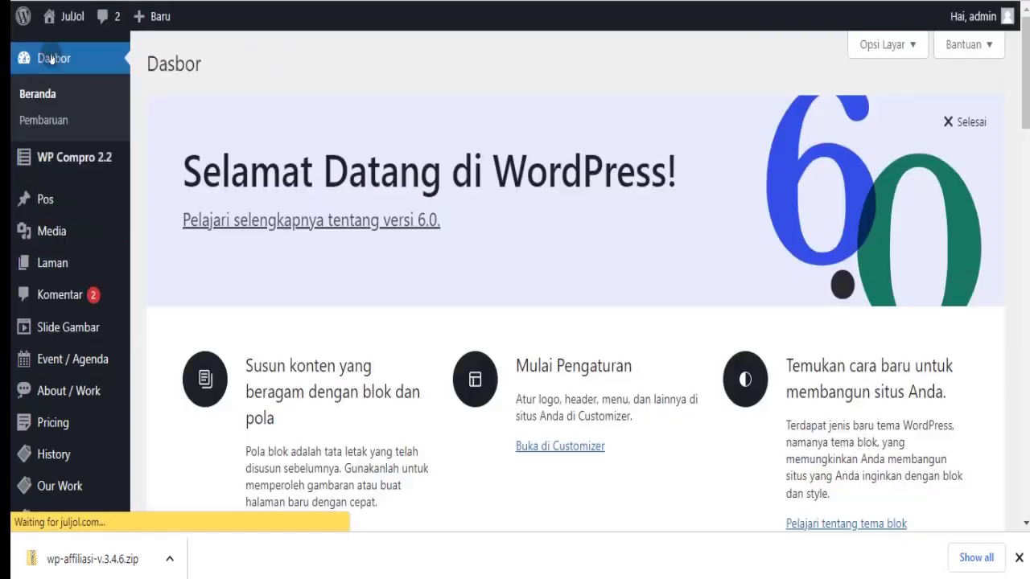